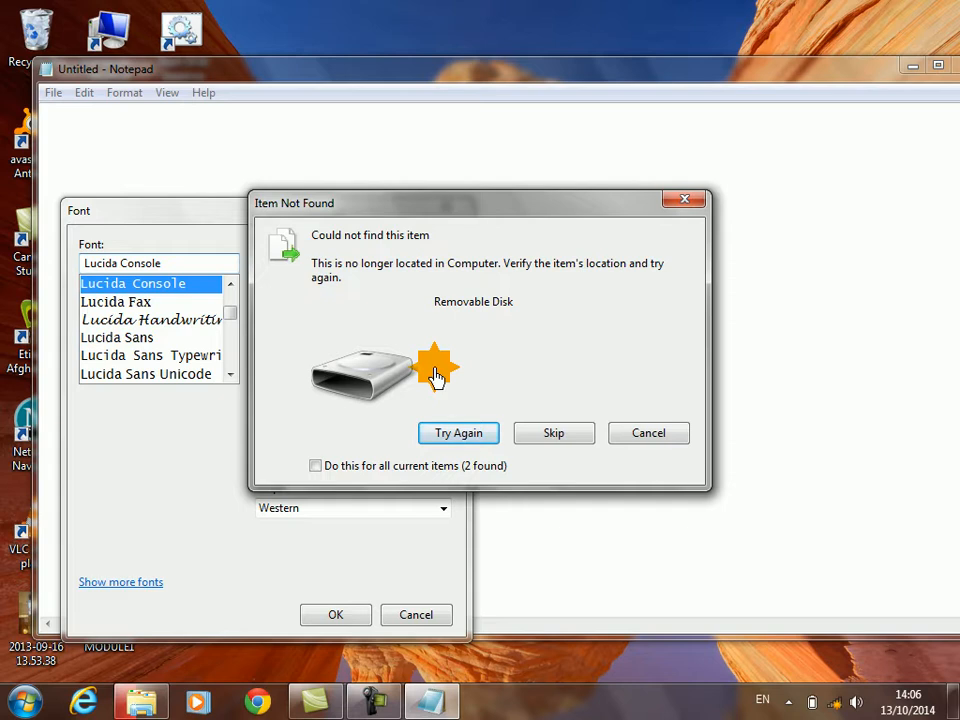
- Retry the missing removable disk item, then apply Lucida Console Regular at size 22 as the Notepad font and minimize the note
click(463, 433)
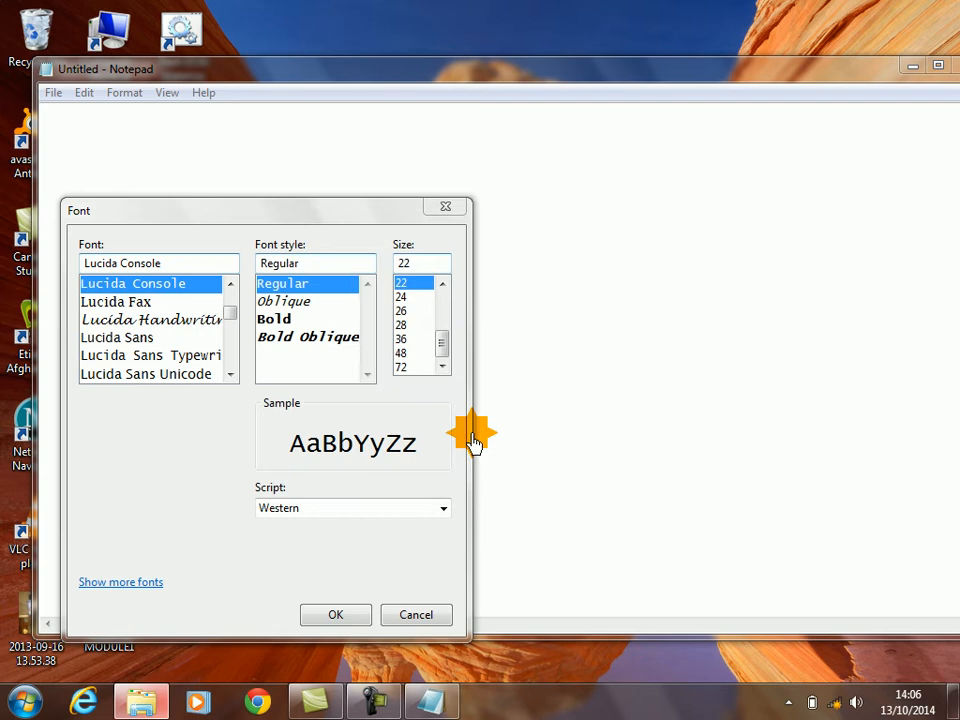
click(340, 617)
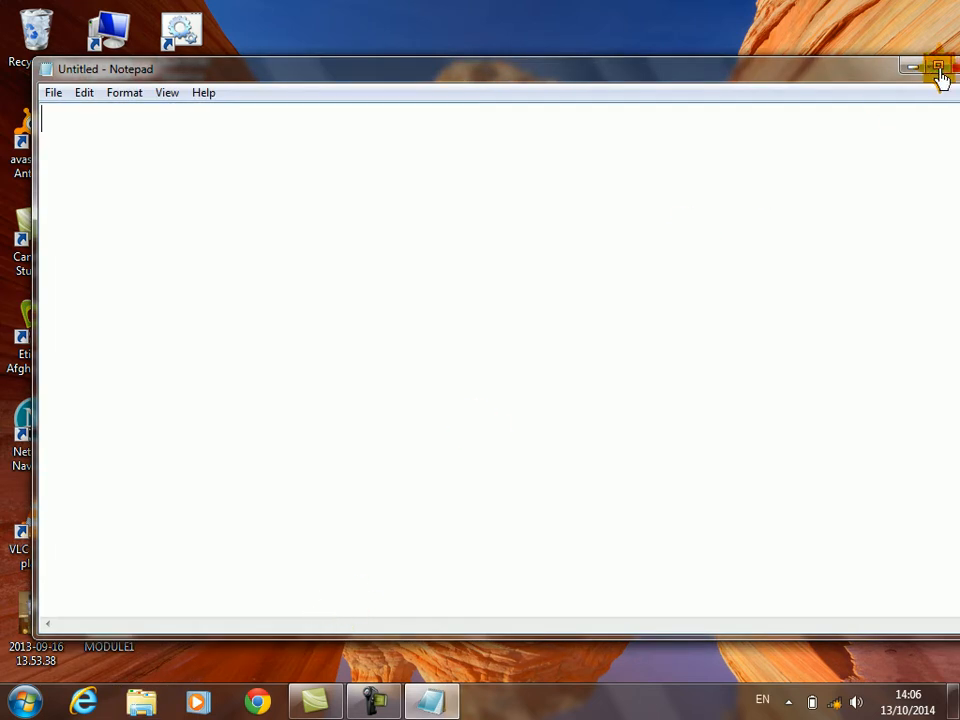
click(909, 70)
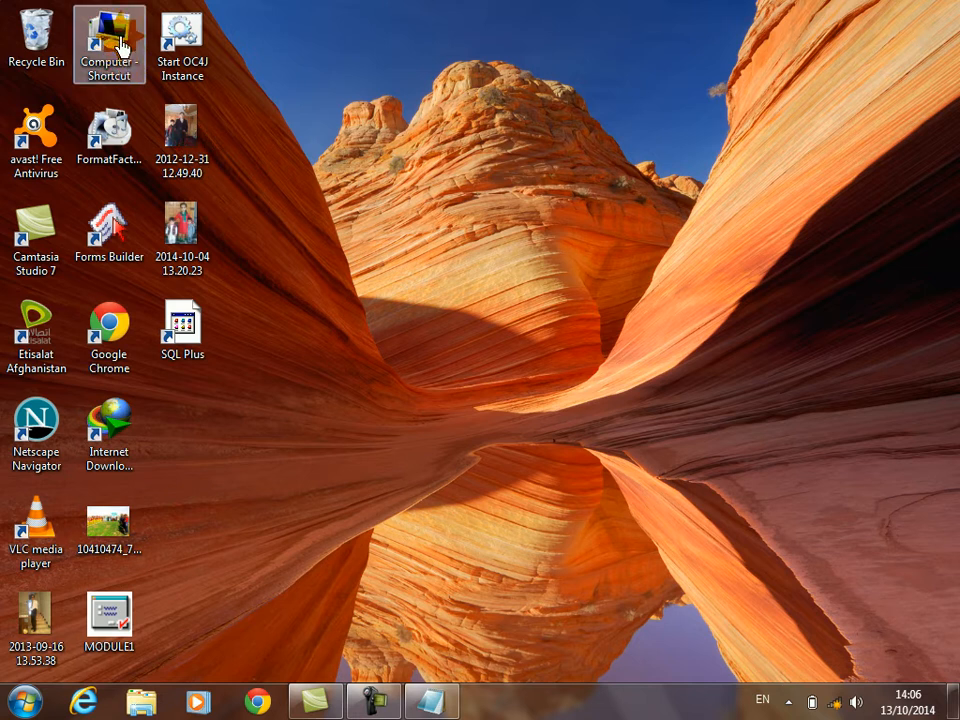
- Open the Access form folder on the Learning (F:) drive from the desktop's Computer shortcut
double_click(118, 42)
click(490, 392)
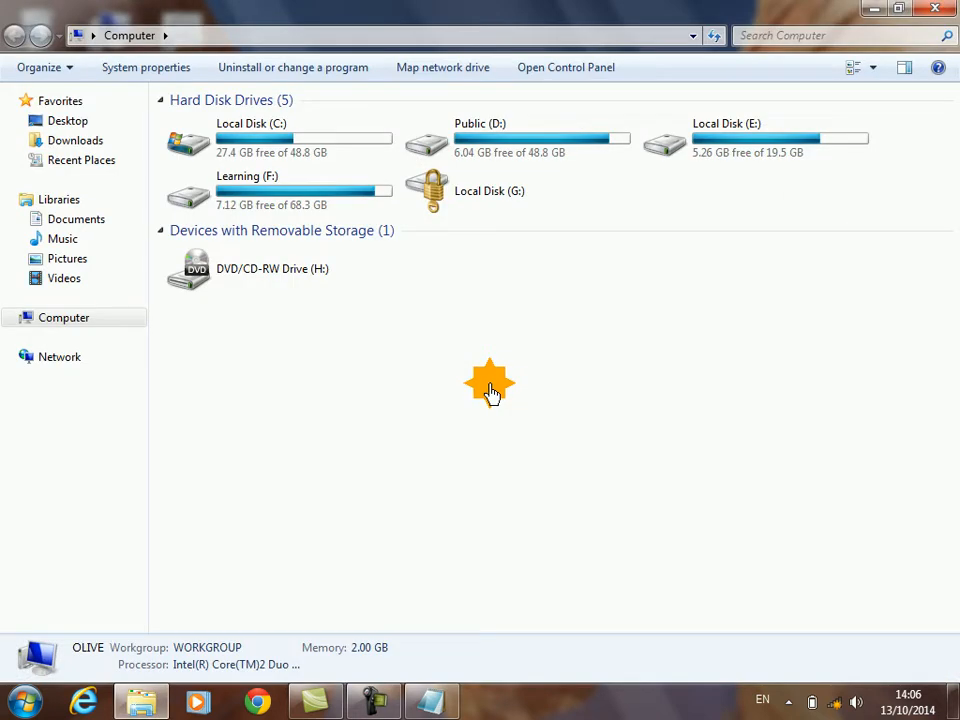
click(268, 189)
double_click(268, 189)
double_click(207, 122)
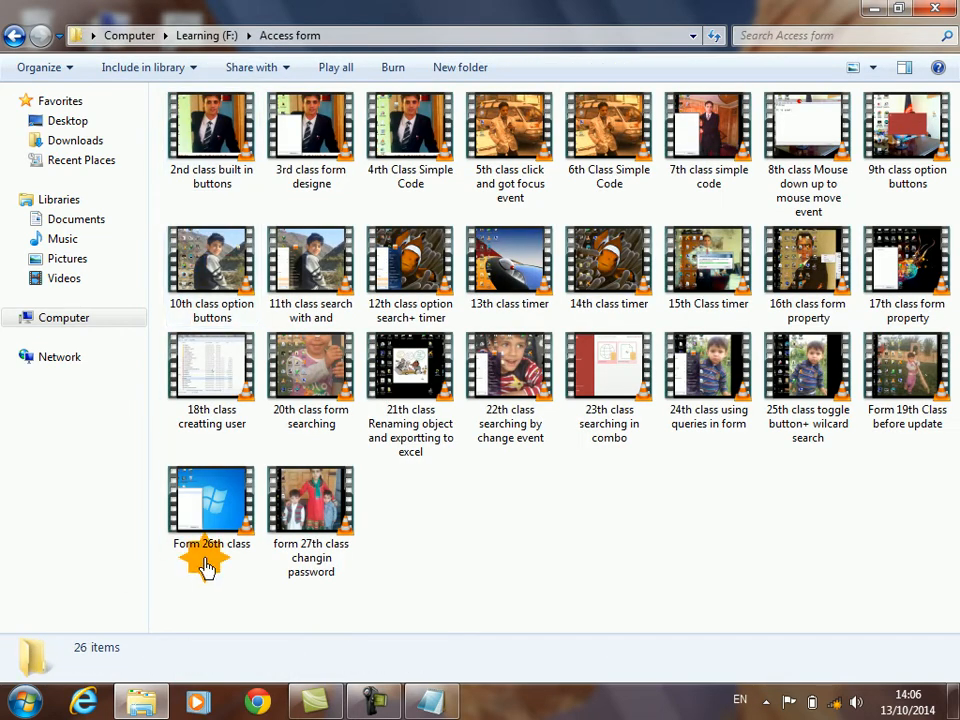
- Select the 25th, 26th and 27th class videos, check their Send to destinations for a removable disk, and close the folder
click(207, 515)
ctrl+click(316, 513)
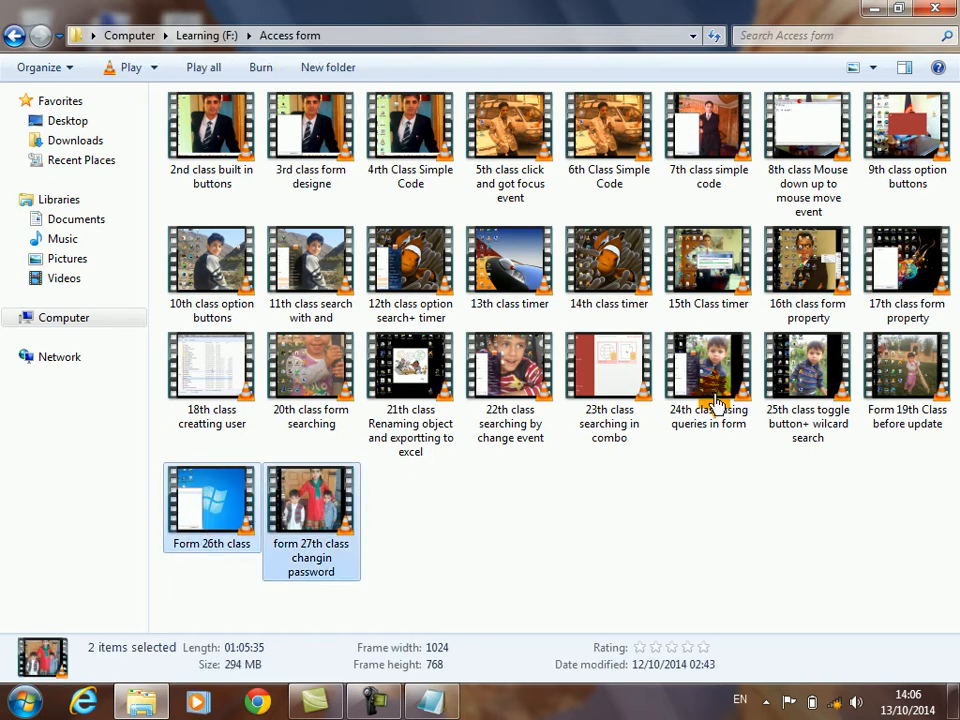
ctrl+click(808, 383)
right_click(808, 383)
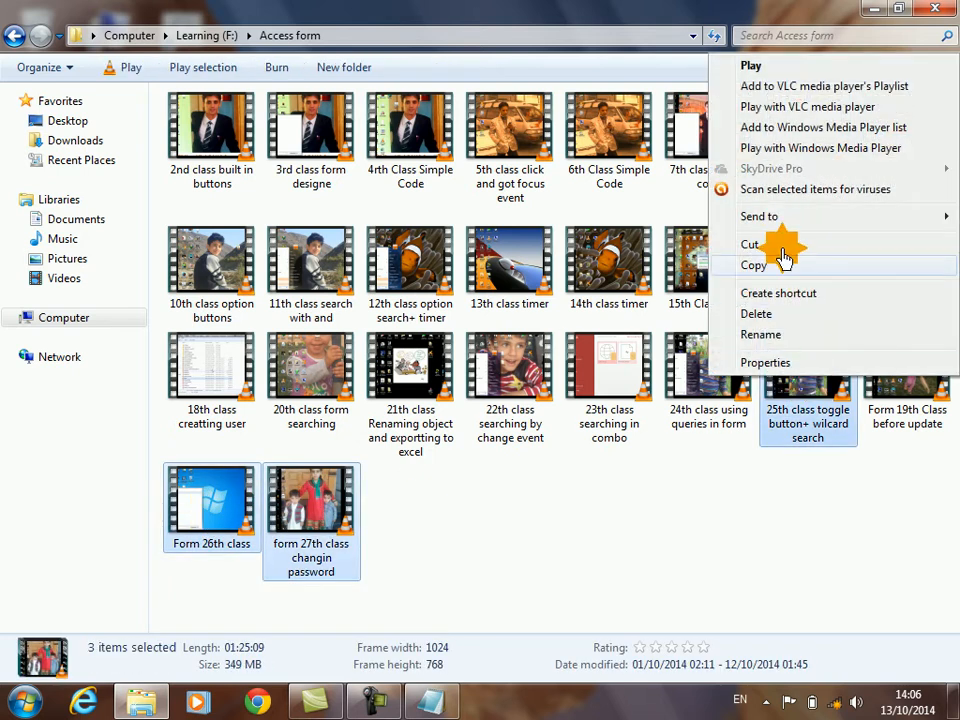
mouse_move(782, 228)
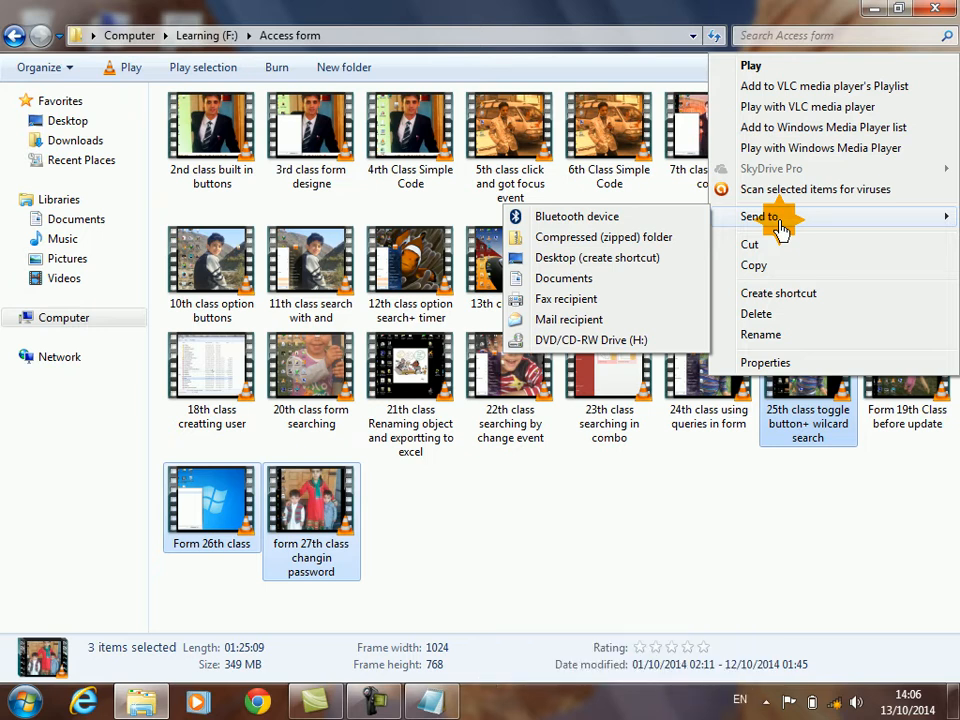
right_click(214, 497)
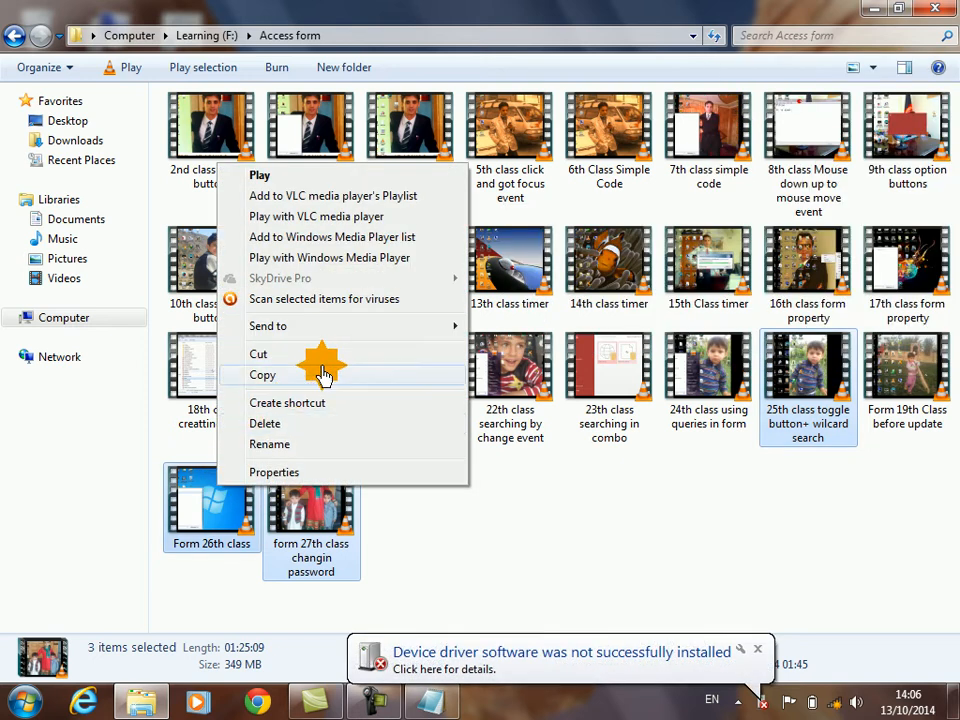
right_click(199, 525)
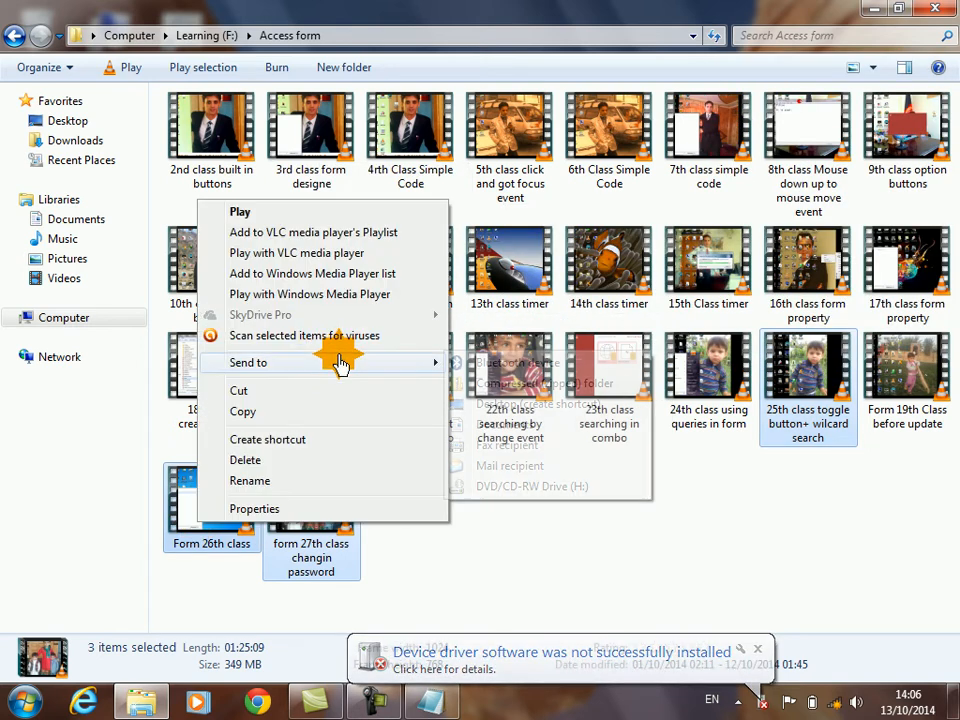
click(170, 527)
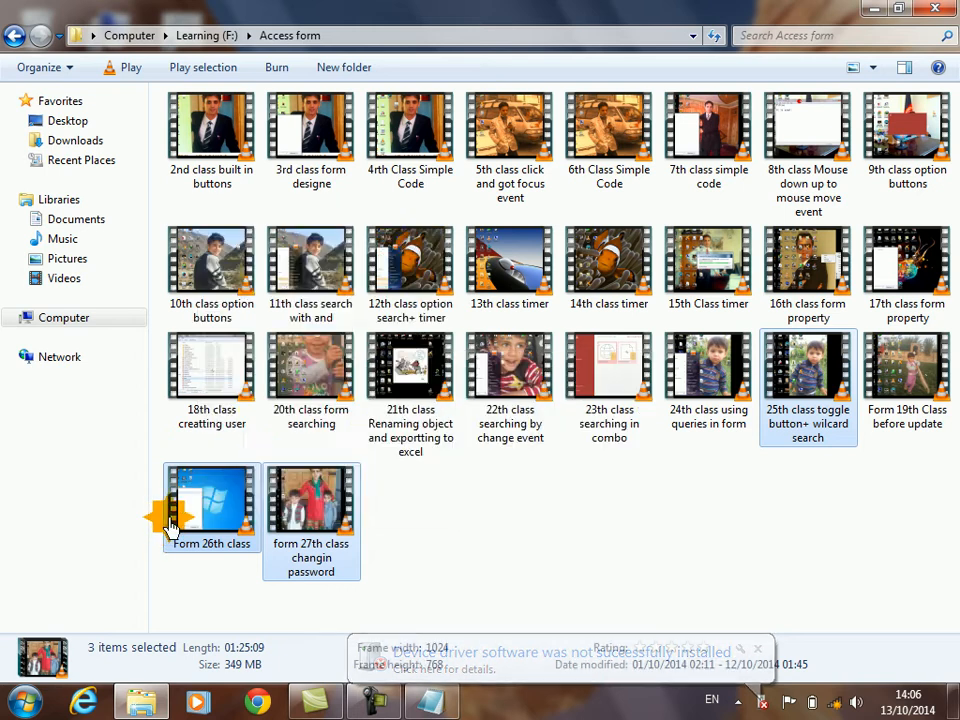
right_click(170, 527)
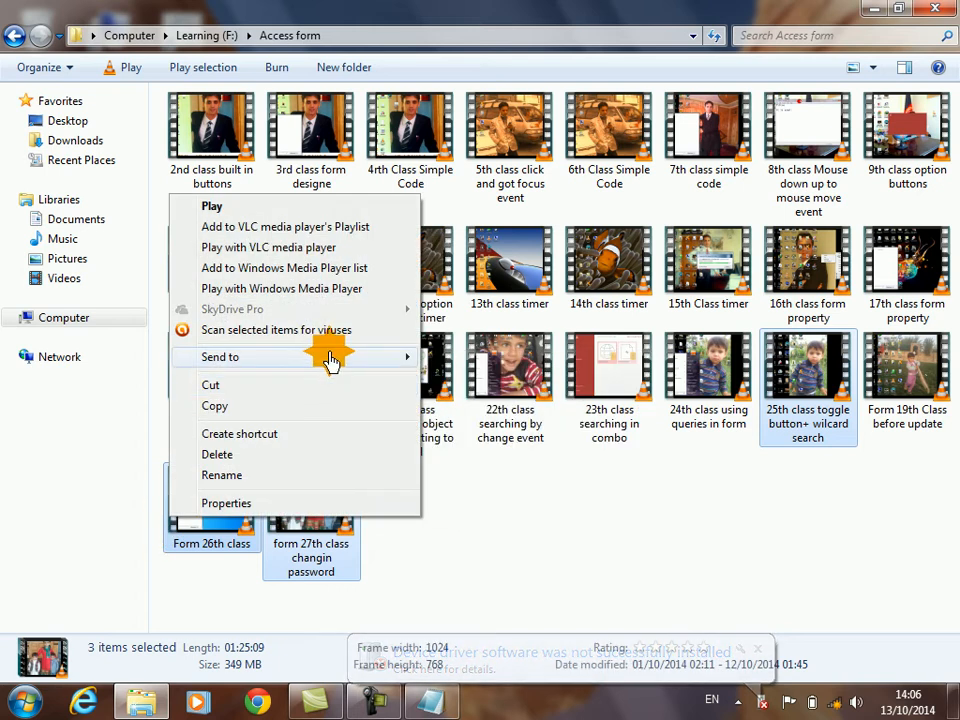
right_click(302, 536)
mouse_move(460, 388)
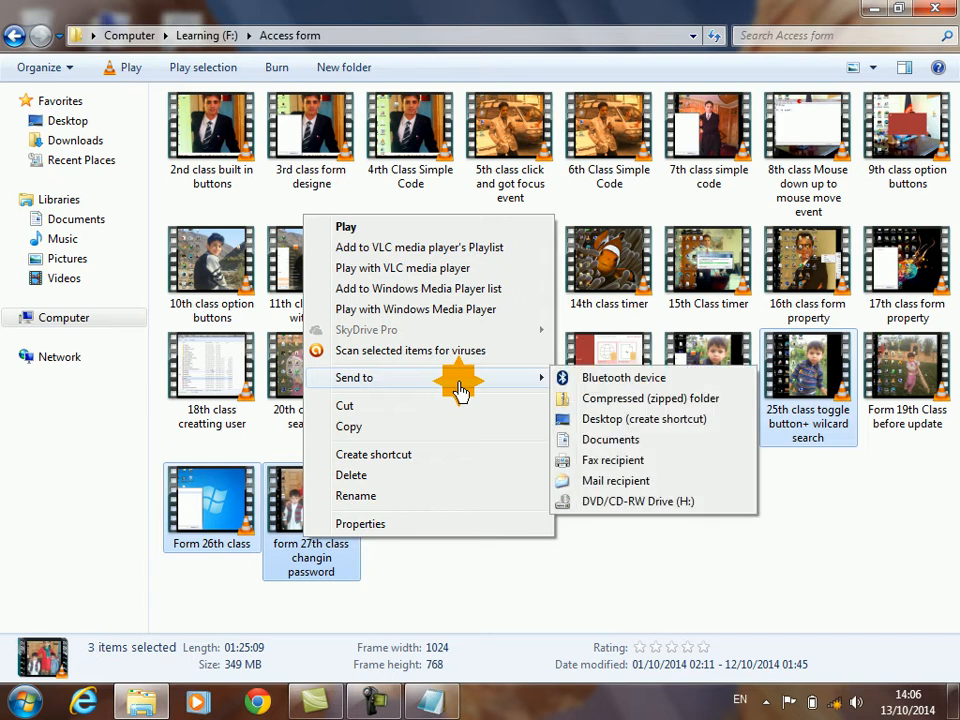
click(938, 12)
click(938, 12)
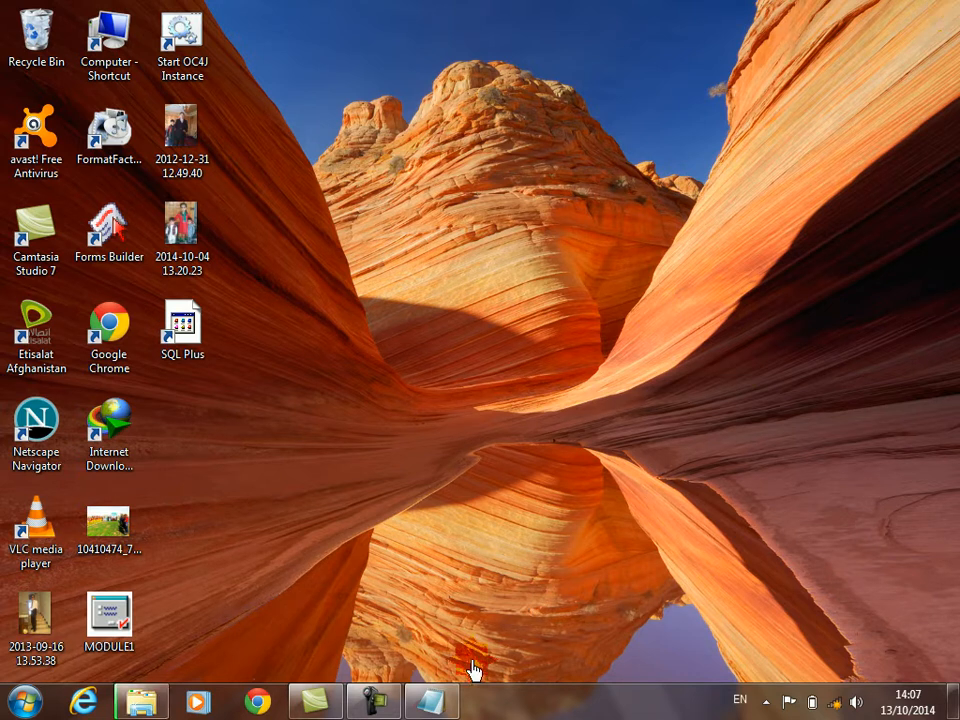
- Write "switch board" in the minimized Notepad note and close it without saving
click(438, 704)
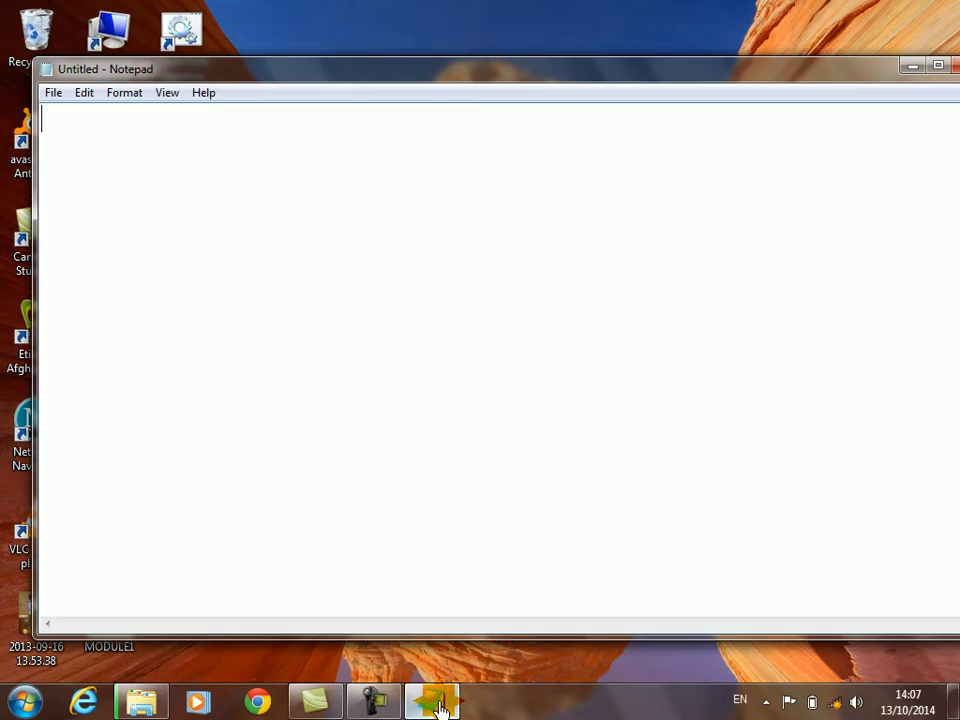
text(board)
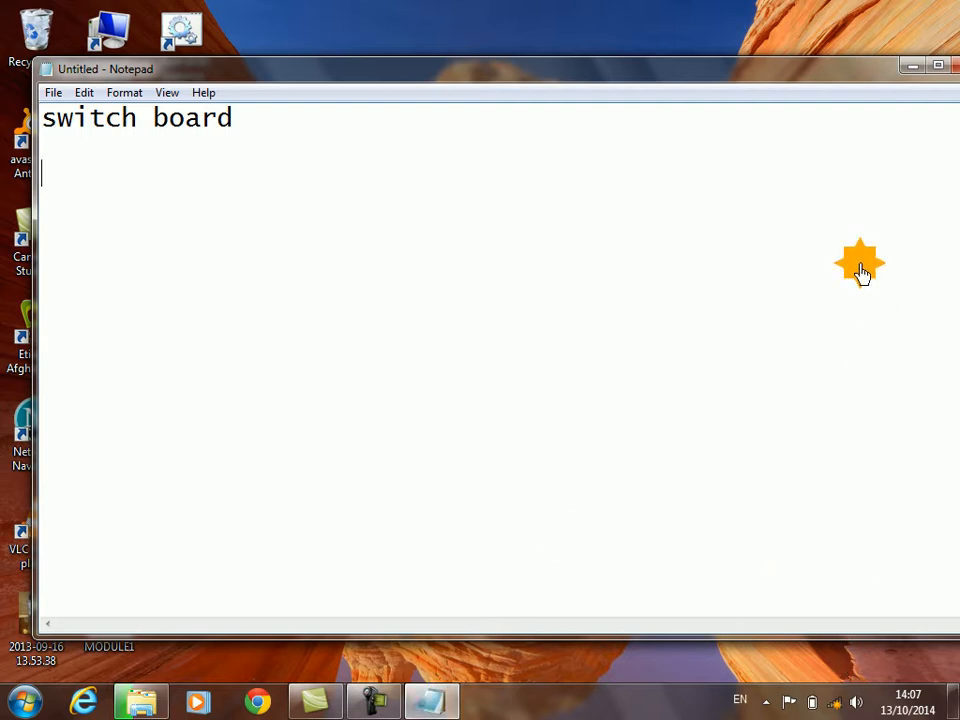
drag(836, 78, 788, 80)
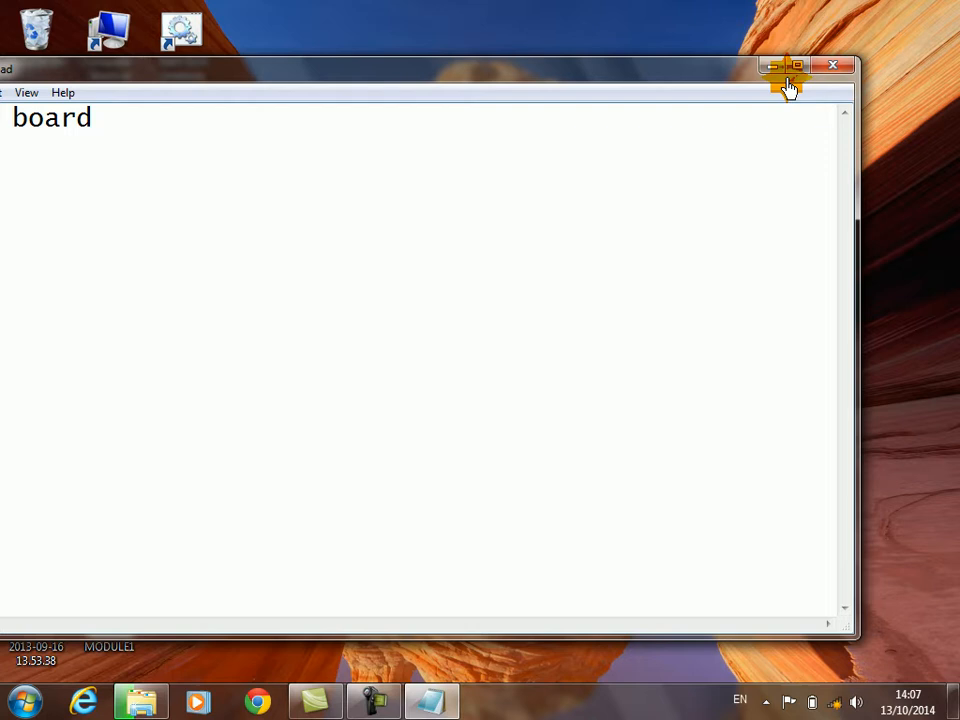
click(836, 72)
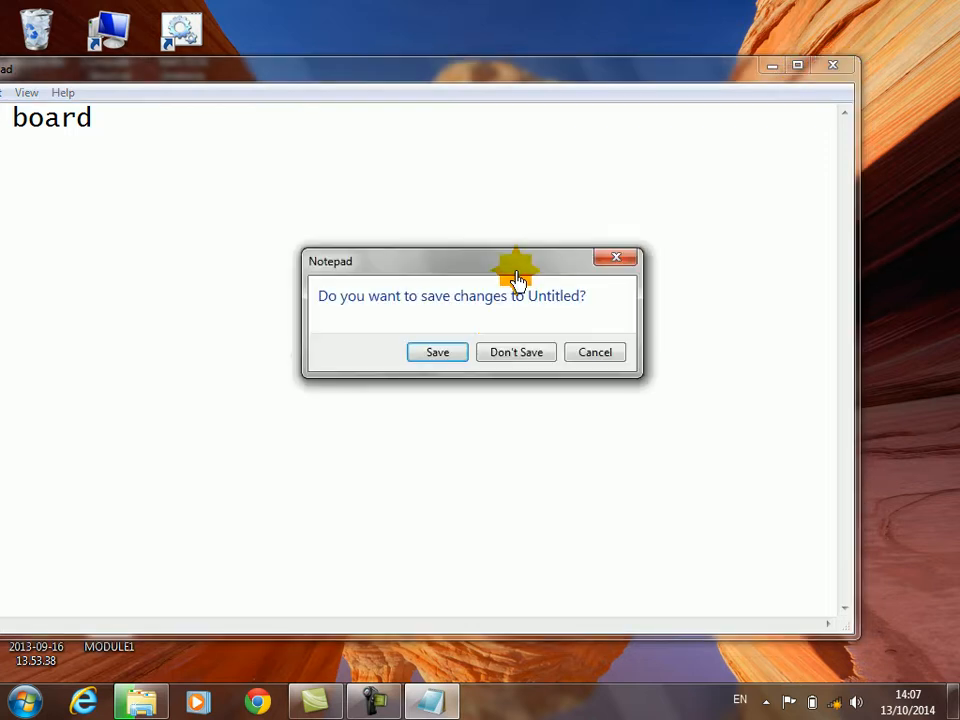
click(515, 360)
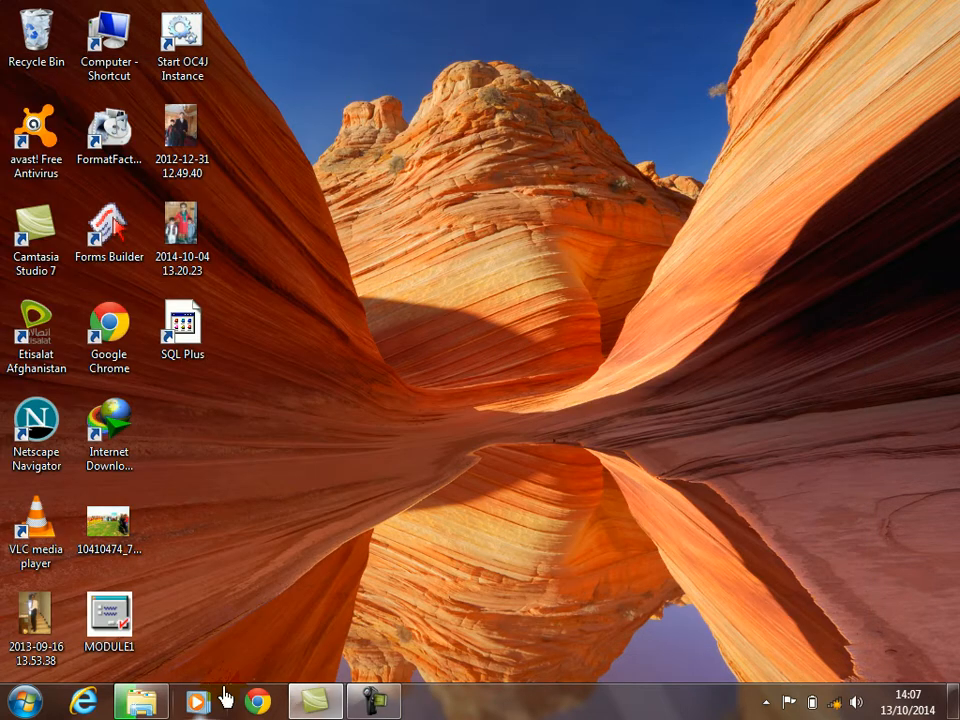
- Start Access, create a blank desktop database with the suggested name, and close the field list and default table
click(25, 700)
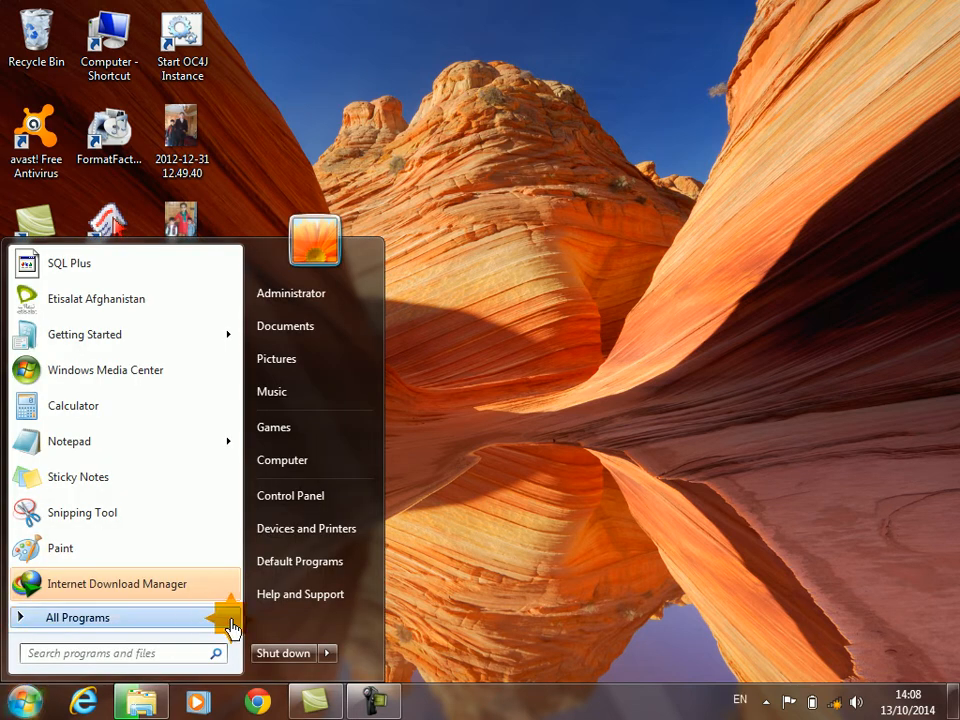
text(msacce)
click(120, 676)
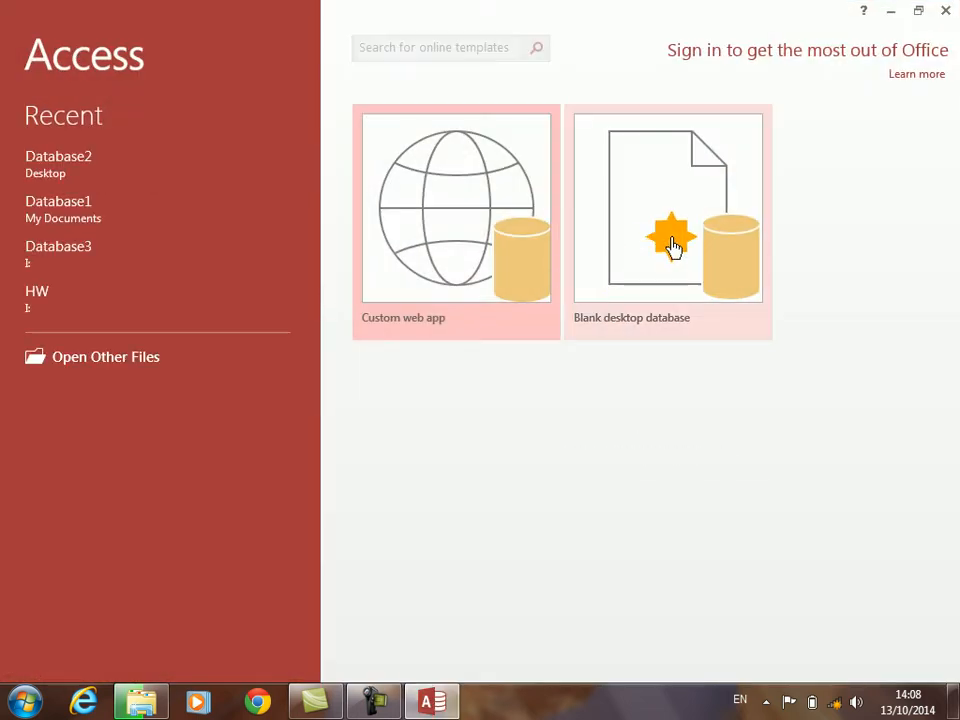
click(672, 245)
key(Return)
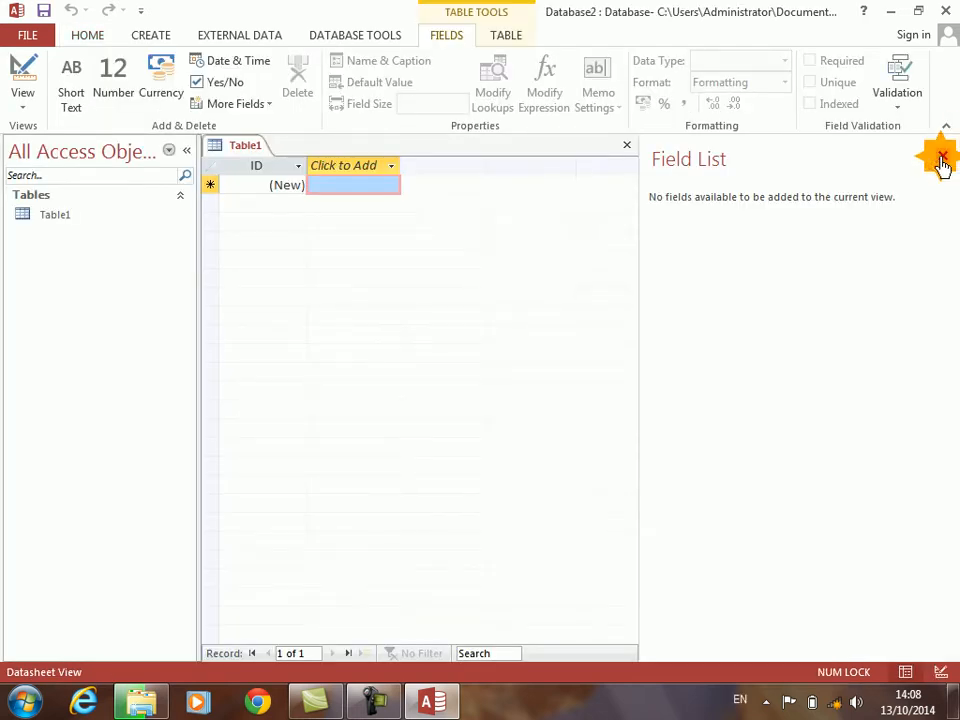
click(946, 150)
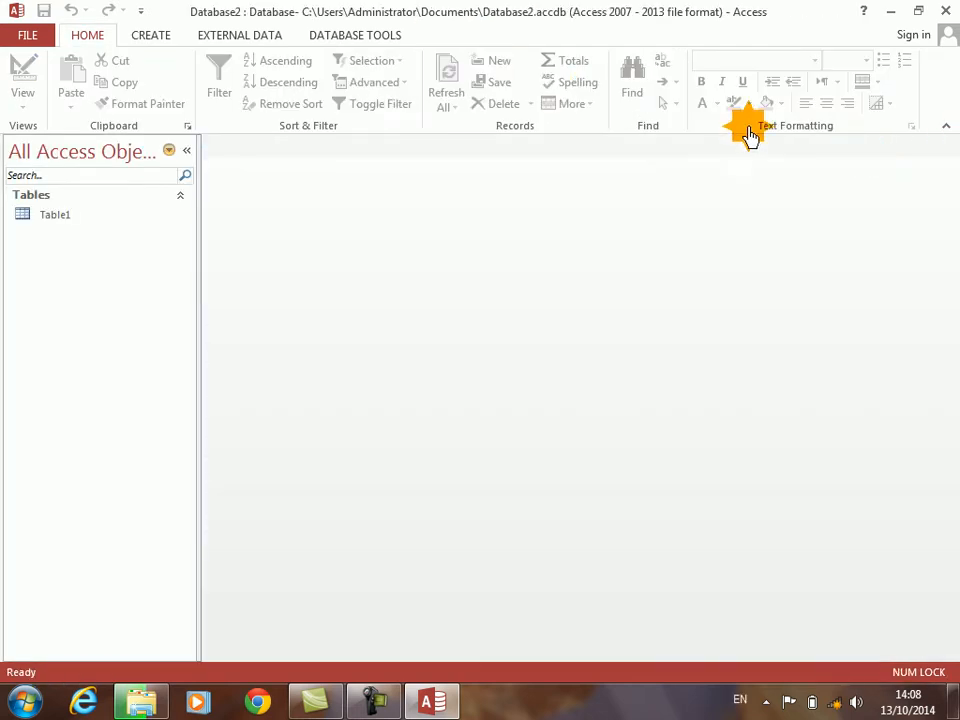
- Start a new table in Design view with an AutoNumber field rollno and a Short Text field sname
click(148, 42)
click(135, 80)
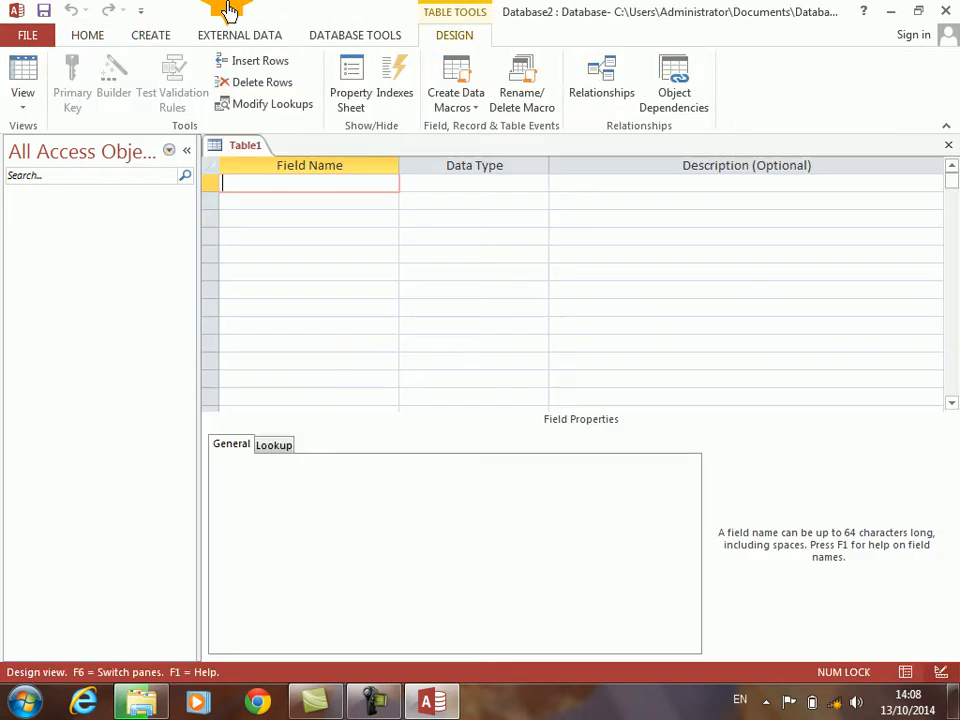
text(rollno)
key(Return)
key(Return)
key(Return)
text(sname)
key(Return)
key(Return)
key(Return)
- Add the Short Text fields fname and address below sname
text(fname)
key(Return)
key(Return)
key(Return)
text(address)
key(Return)
key(Return)
- Save the table as student and close it
key(ctrl+s)
text(student)
key(Return)
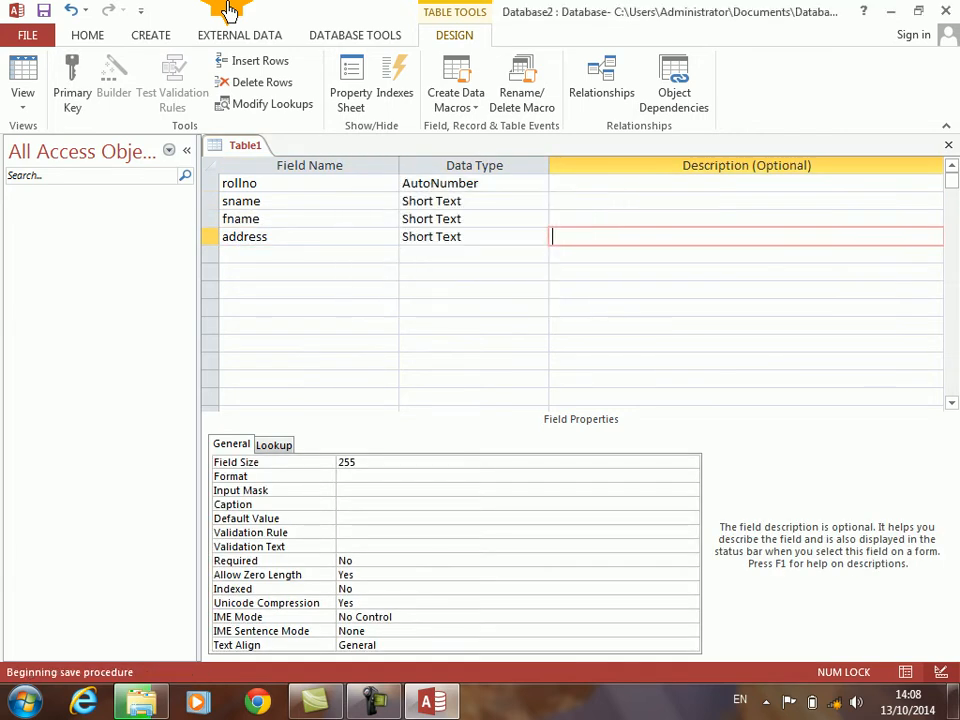
key(Return)
key(ctrl+w)
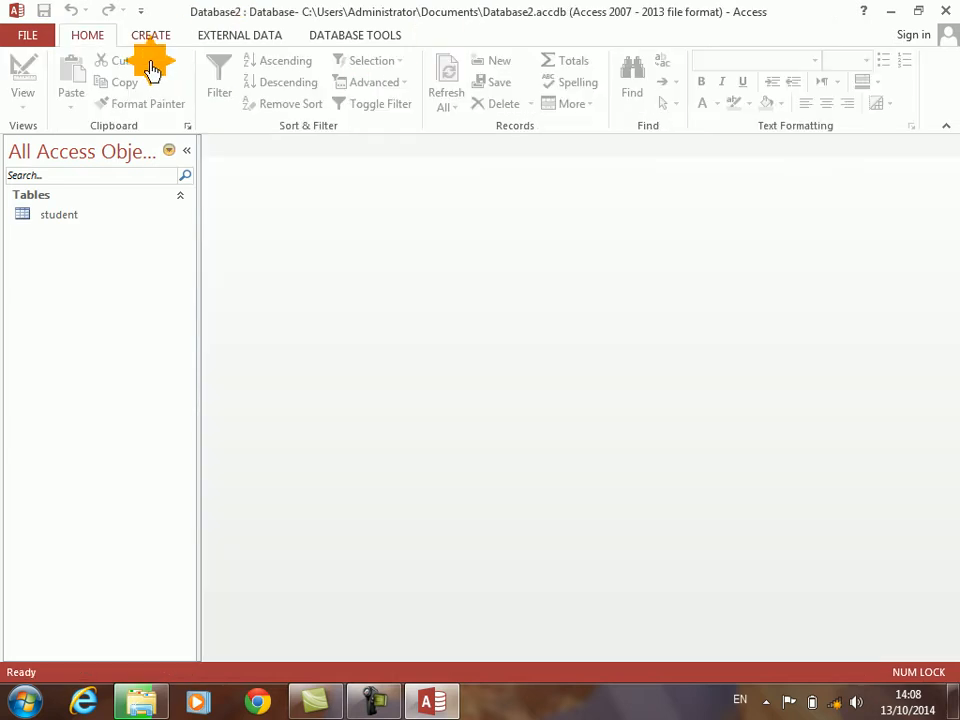
- Start another table in Design view with an AutoNumber field teacherid and a Short Text field tname
click(153, 37)
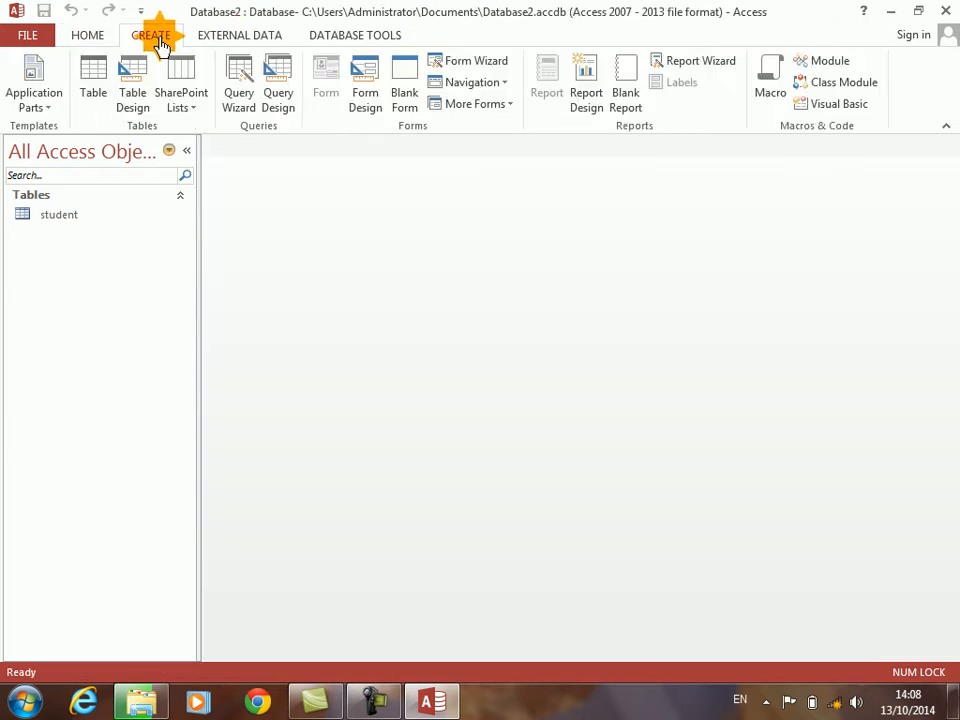
click(140, 96)
text(teacherid)
key(Return)
key(Return)
key(Return)
text(tname)
key(Return)
key(Return)
key(Return)
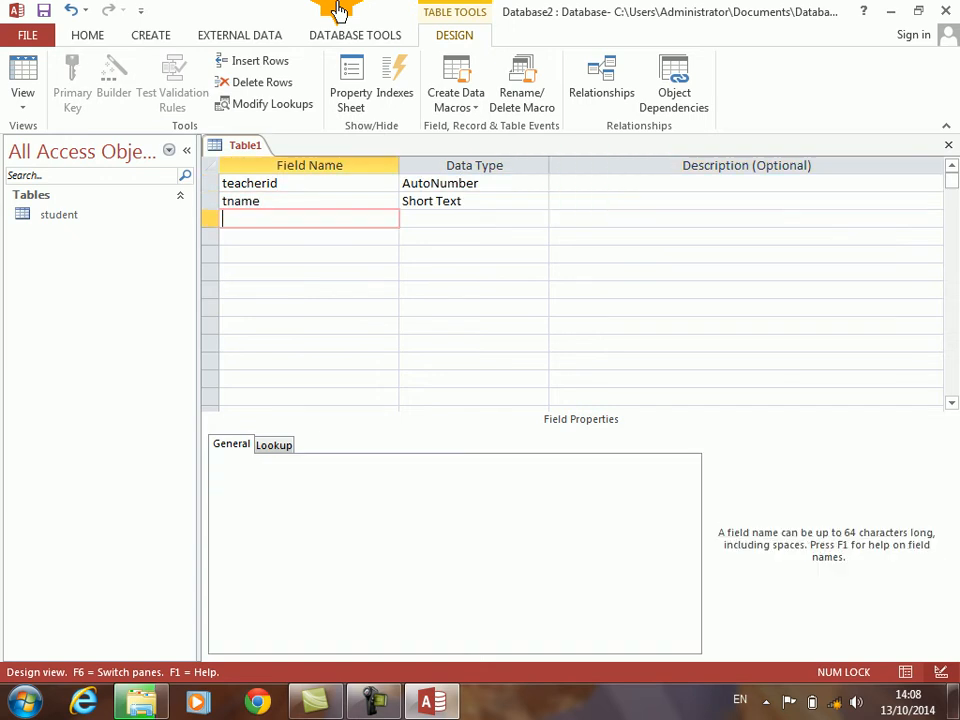
- Add a Short Text field fname with the description "s" below tname
text(fname)
key(Return)
key(Return)
text(s)
key(Return)
- Add the fields subject and address below fname, keeping the default data type
text(s)
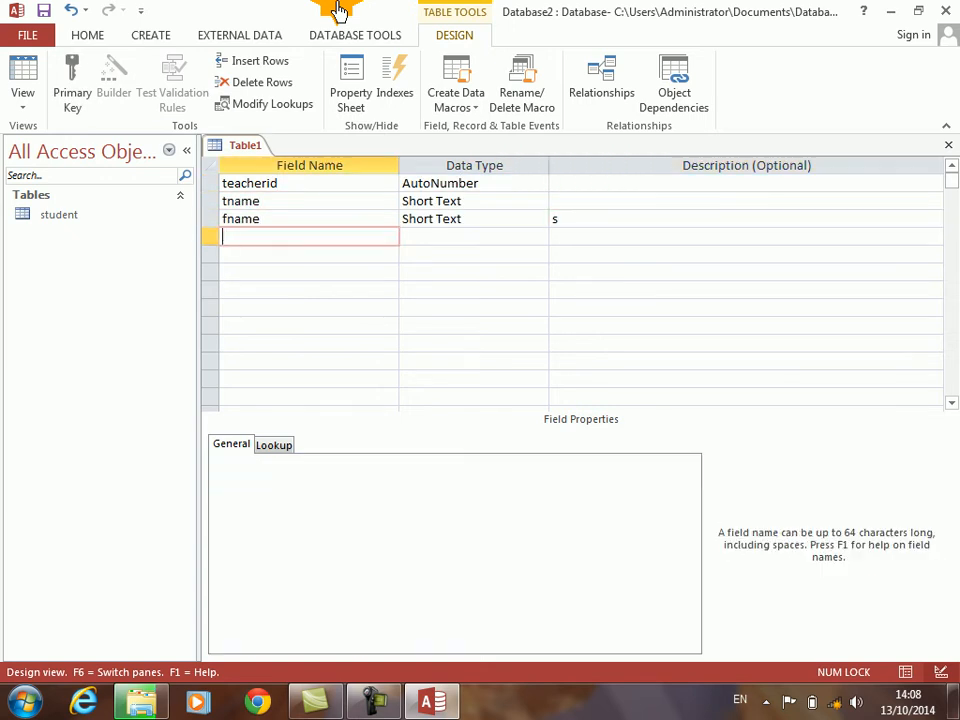
text(ubject)
key(Return)
key(Return)
key(Return)
text(address)
key(Return)
key(Return)
- Save the table as teacher and close it
key(ctrl+s)
text(te)
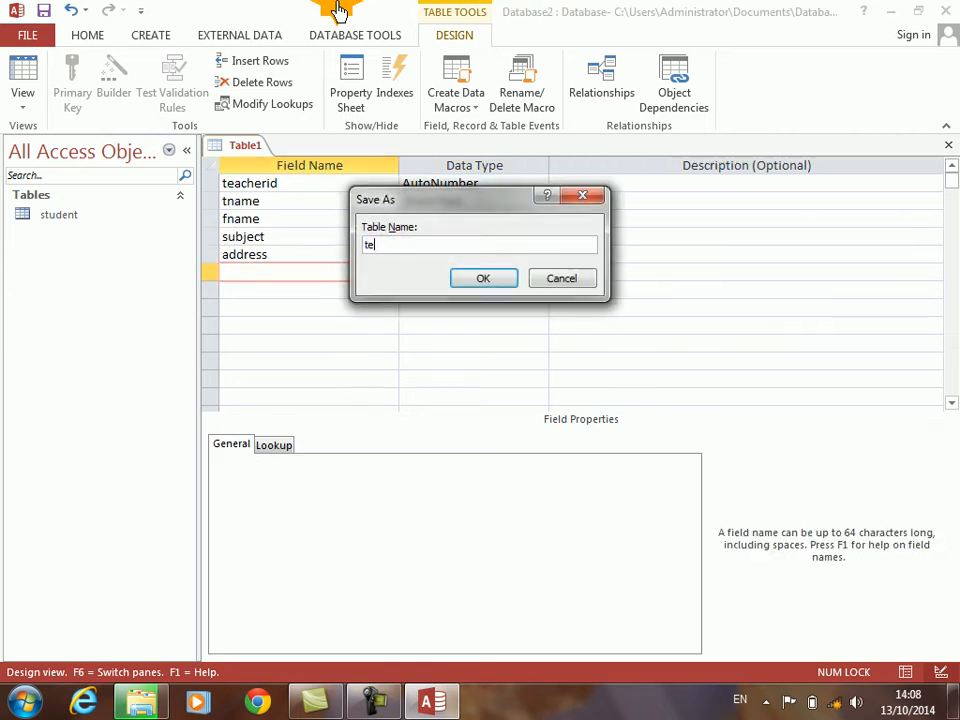
key(Return)
key(Return)
key(ctrl+w)
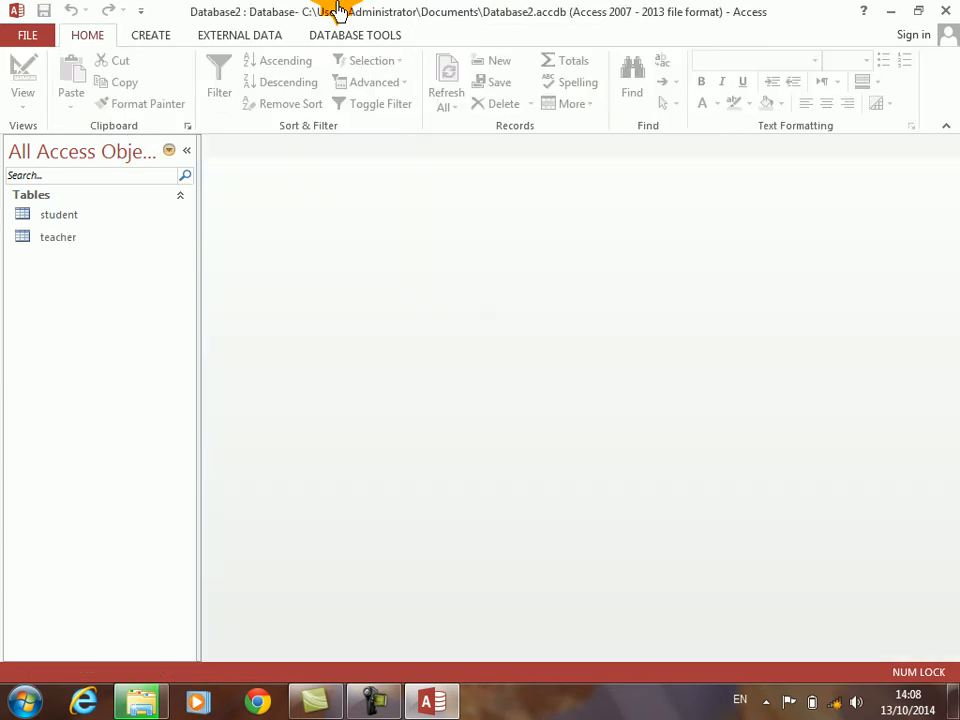
- Start a third table in Design view with an AutoNumber field programid and a Short Text field programname
click(150, 38)
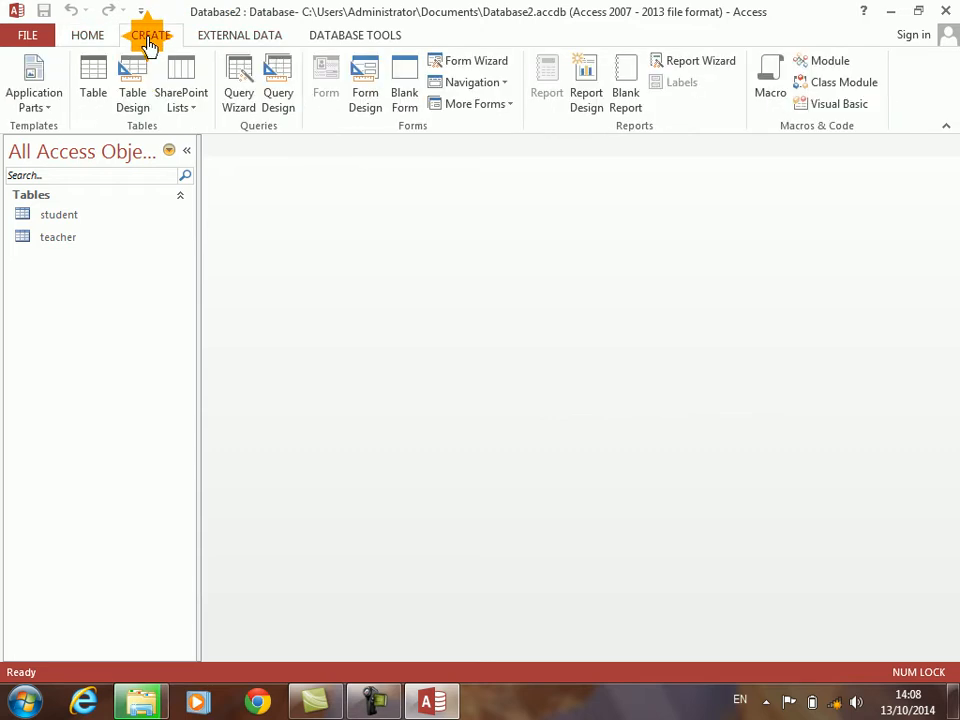
click(135, 90)
text(programid)
key(Tab)
text(AutoNumber)
key(Tab)
key(Tab)
text(p)
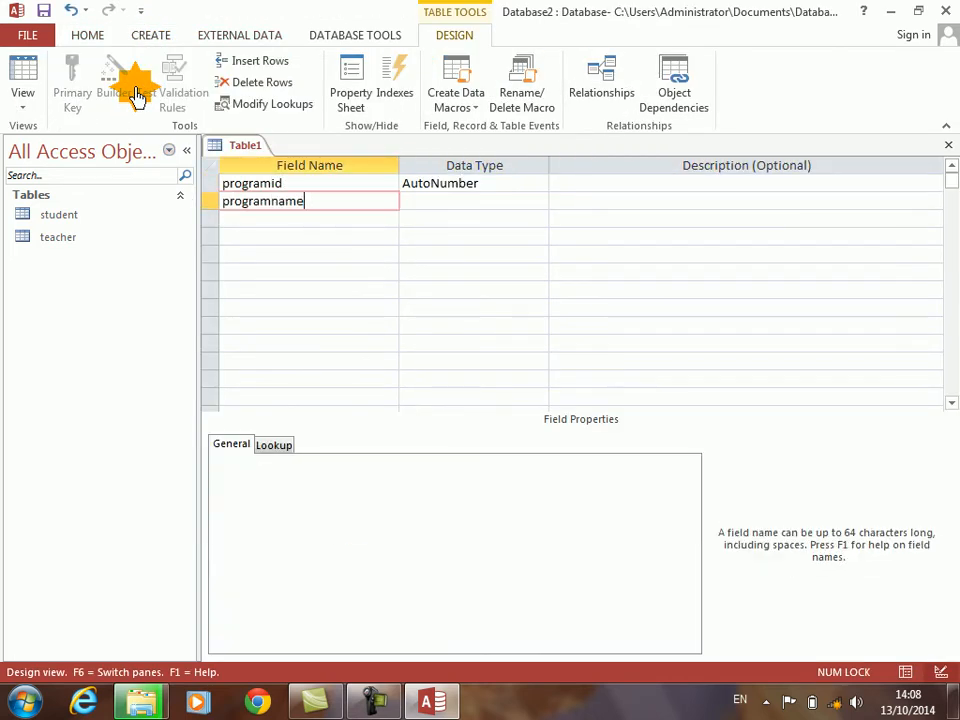
text(rogramname)
key(Tab)
key(Tab)
key(Tab)
- Add a Number field fee and a Short Text field duration below programname
text(fee)
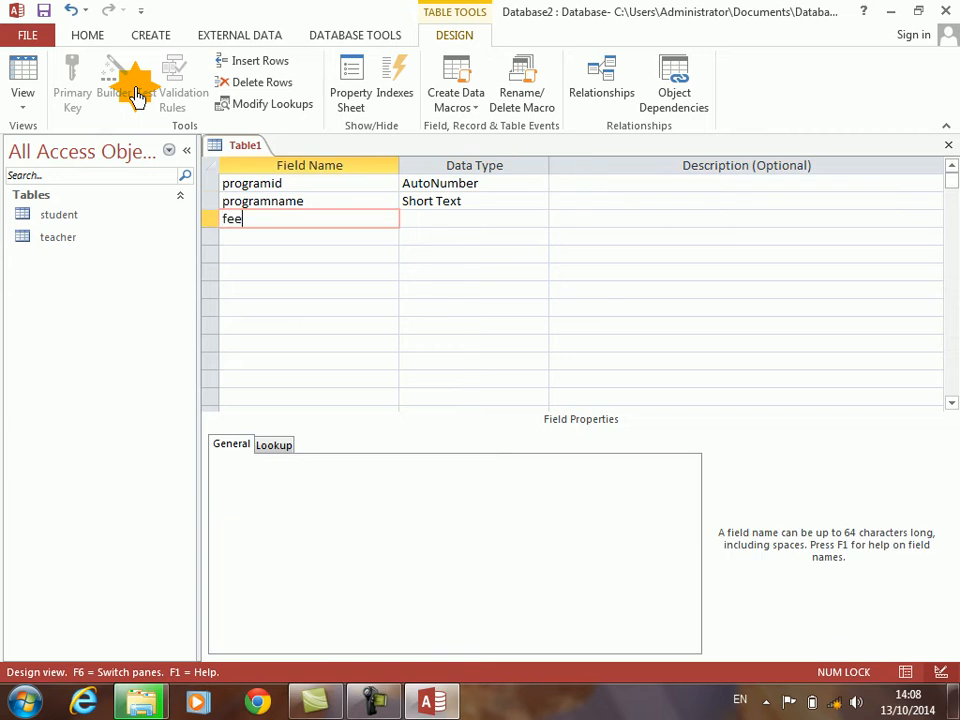
key(Tab)
text(Number)
key(Tab)
key(Tab)
text(dur)
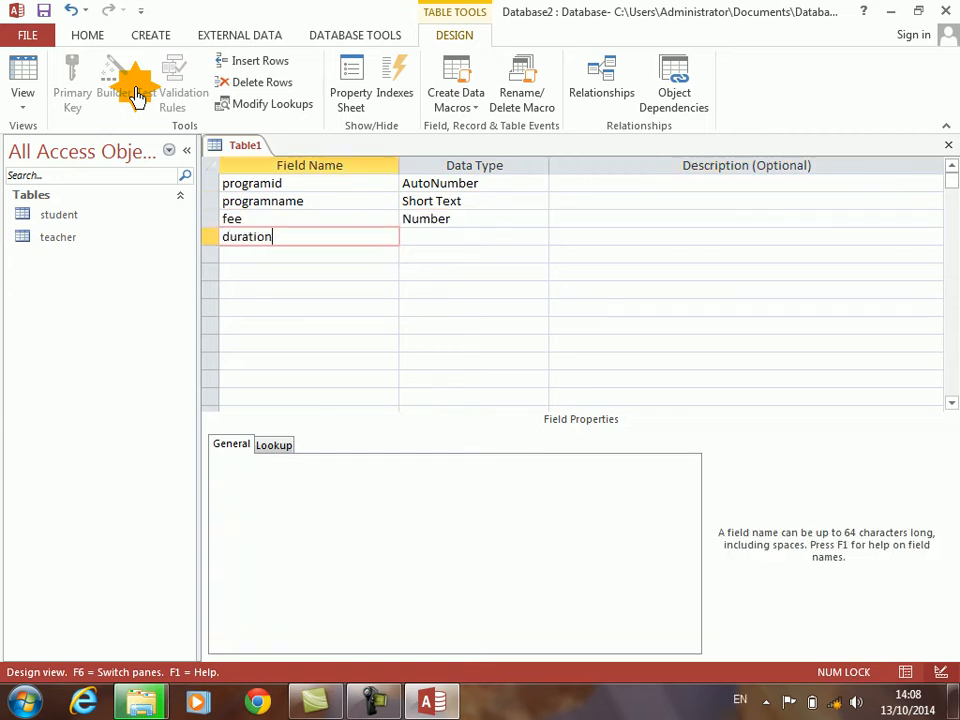
text(ation)
key(Tab)
key(Tab)
key(Tab)
- Save the table as programs, accept the creation of a primary key, and close the table
key(ctrl+s)
text(programs)
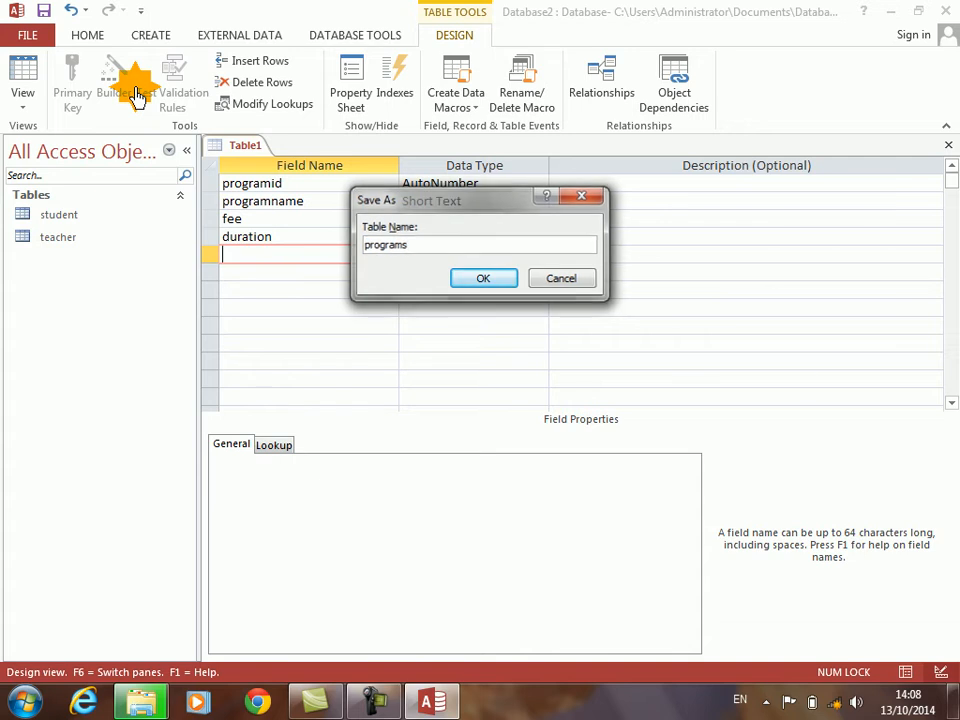
key(Return)
key(Return)
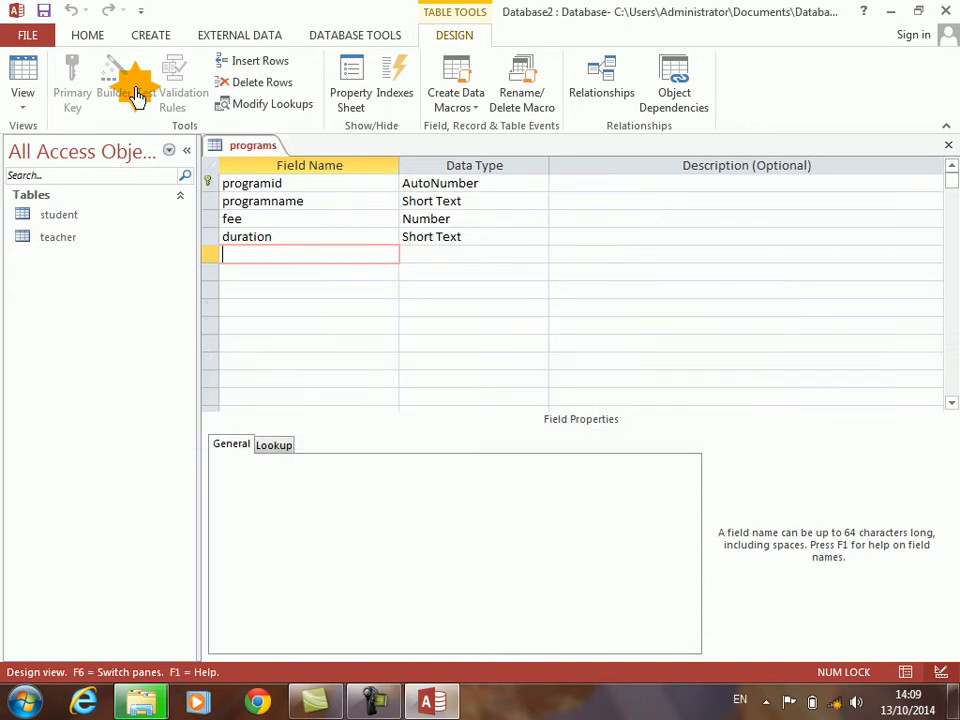
key(ctrl+w)
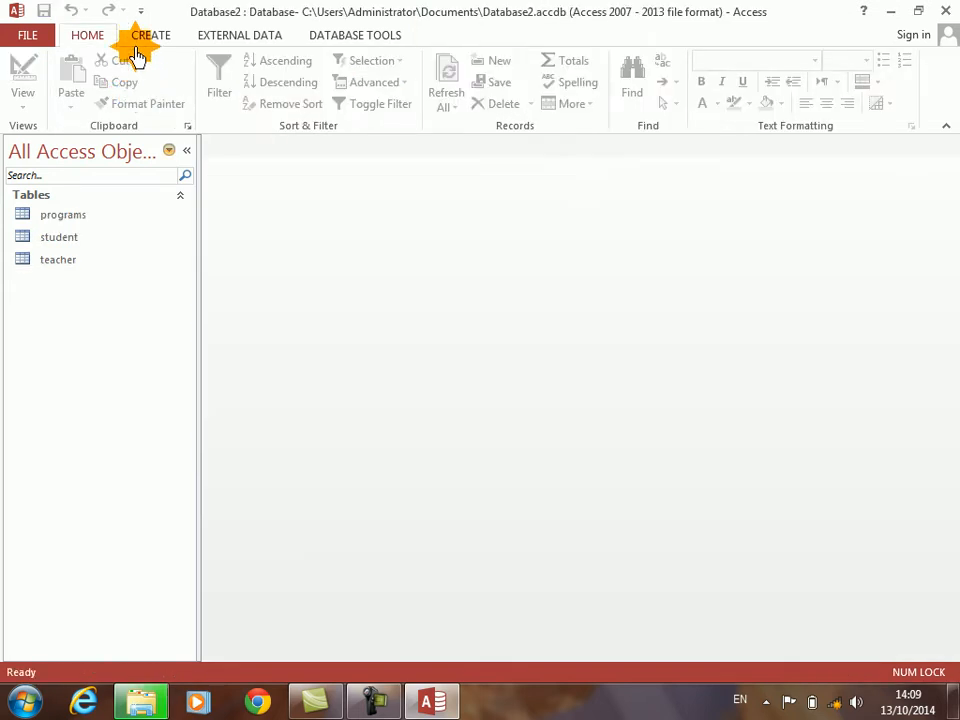
- Start a fourth table in Design view with a Date/Time field idate
click(133, 36)
click(133, 72)
text(idaet)
key(Down)
key(Up)
text(idate)
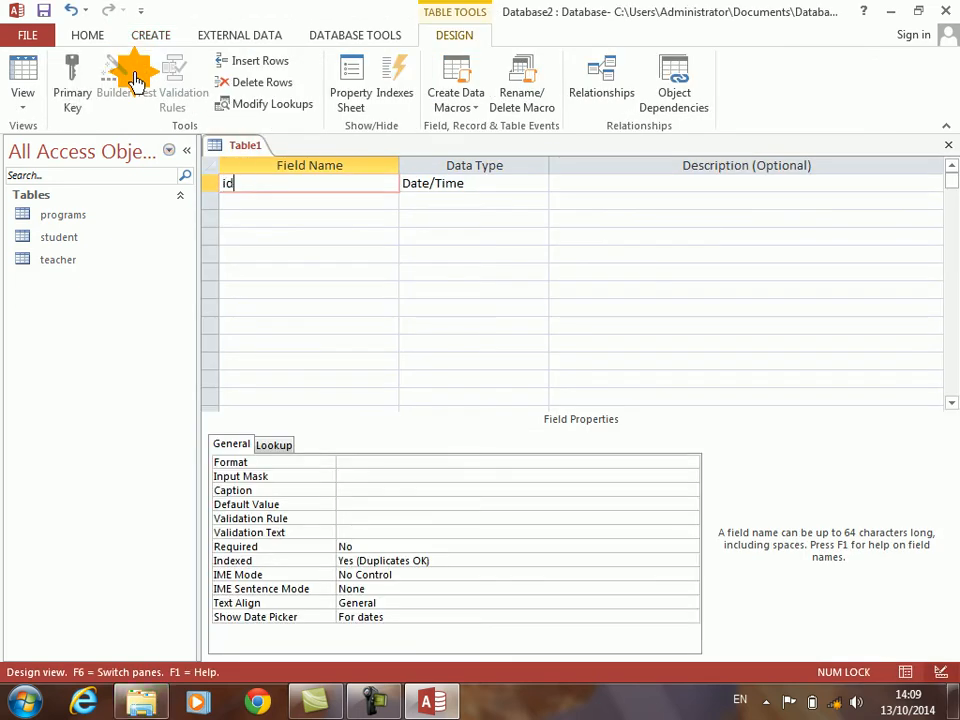
key(Tab)
key(Tab)
key(Tab)
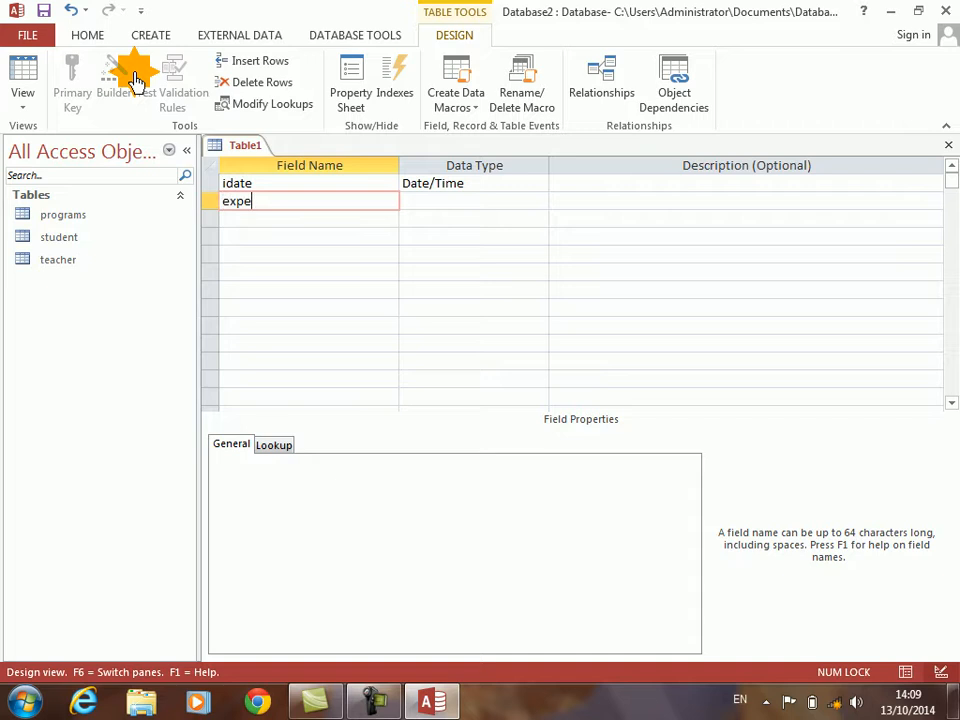
- Add the Short Text fields expby and expfor below idate, giving expfor the description "d"
key(Tab)
key(Tab)
key(Tab)
text(expfo)
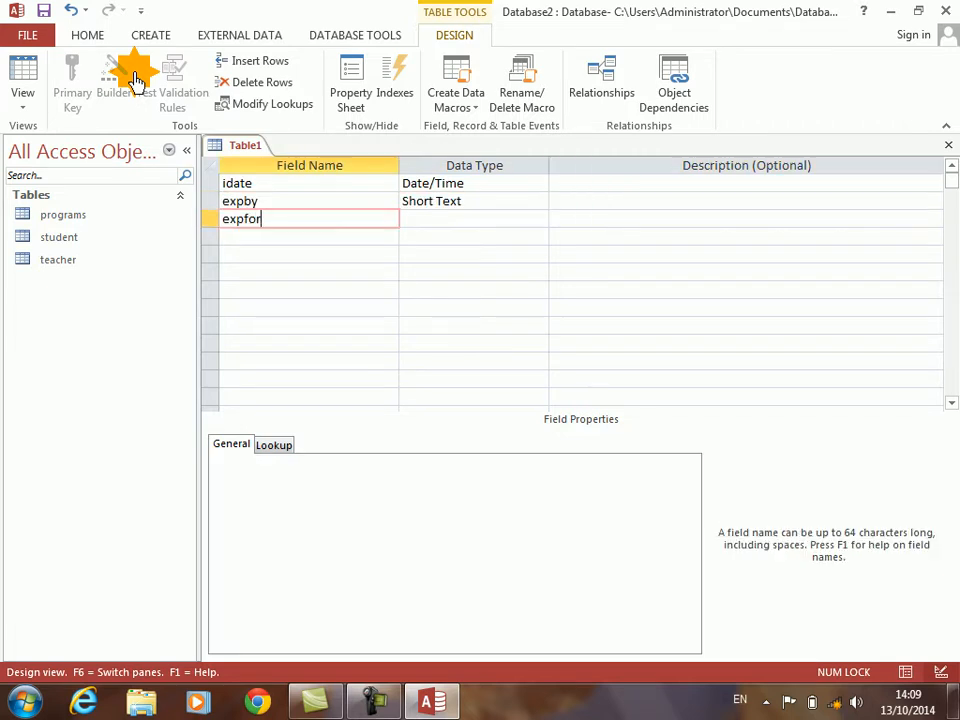
text(r)
key(Tab)
key(Tab)
text(d)
key(Tab)
- Add a Short Text field description with the description "a" and a Number field amount
text(d)
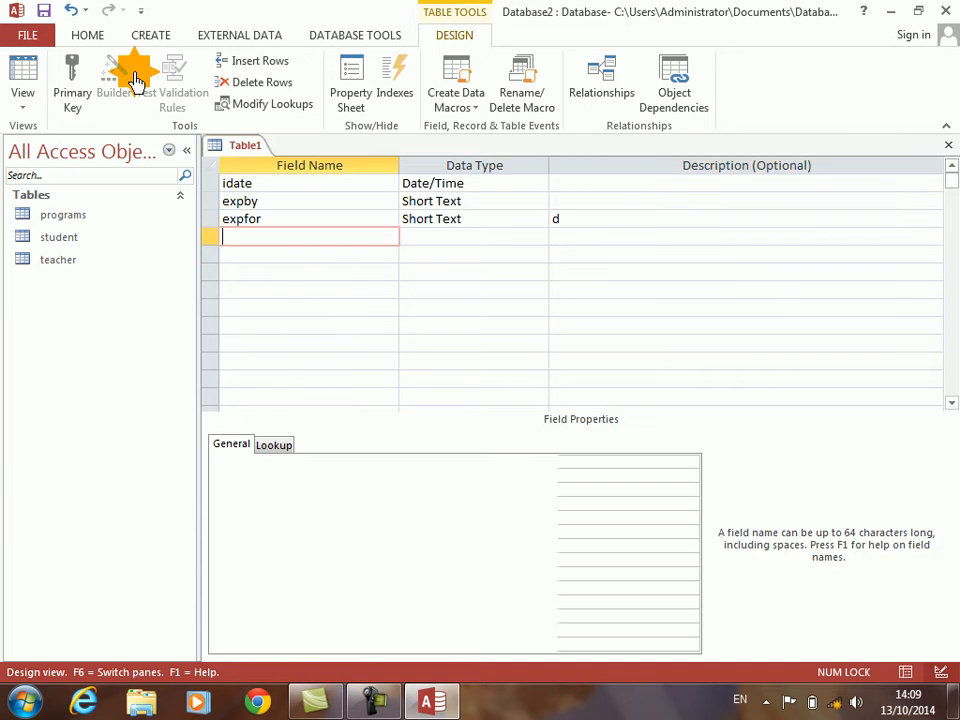
text(escription)
key(Tab)
key(Tab)
text(am)
key(Tab)
text(amount)
key(Tab)
text(n)
key(Tab)
key(Tab)
- Save the table as expense, accept the creation of a primary key, and close the table
key(ctrl+s)
text(exp)
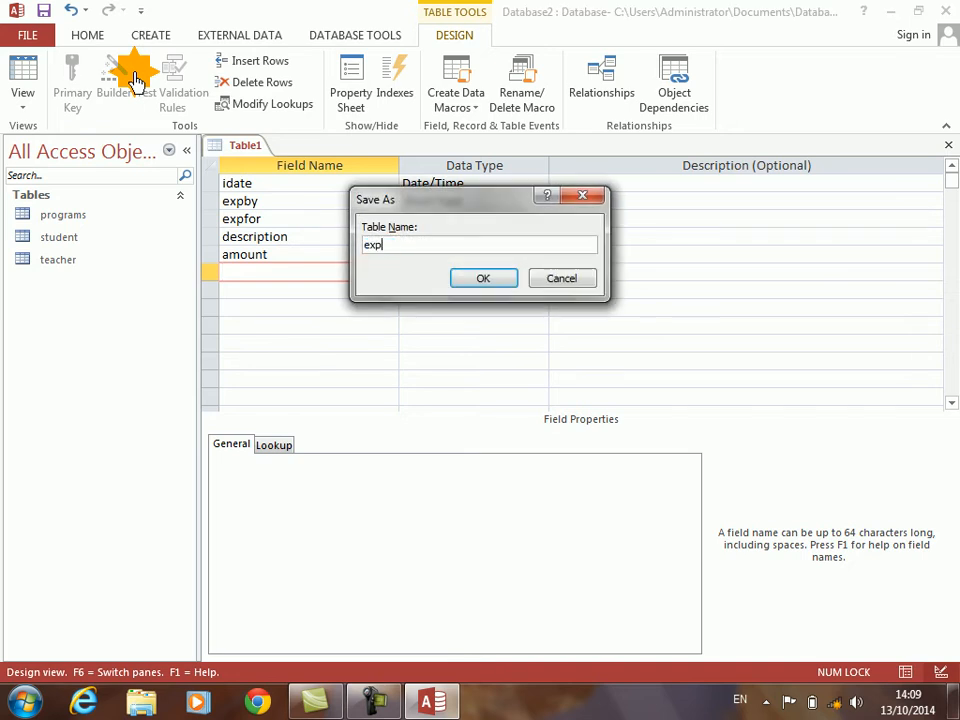
key(Return)
key(Return)
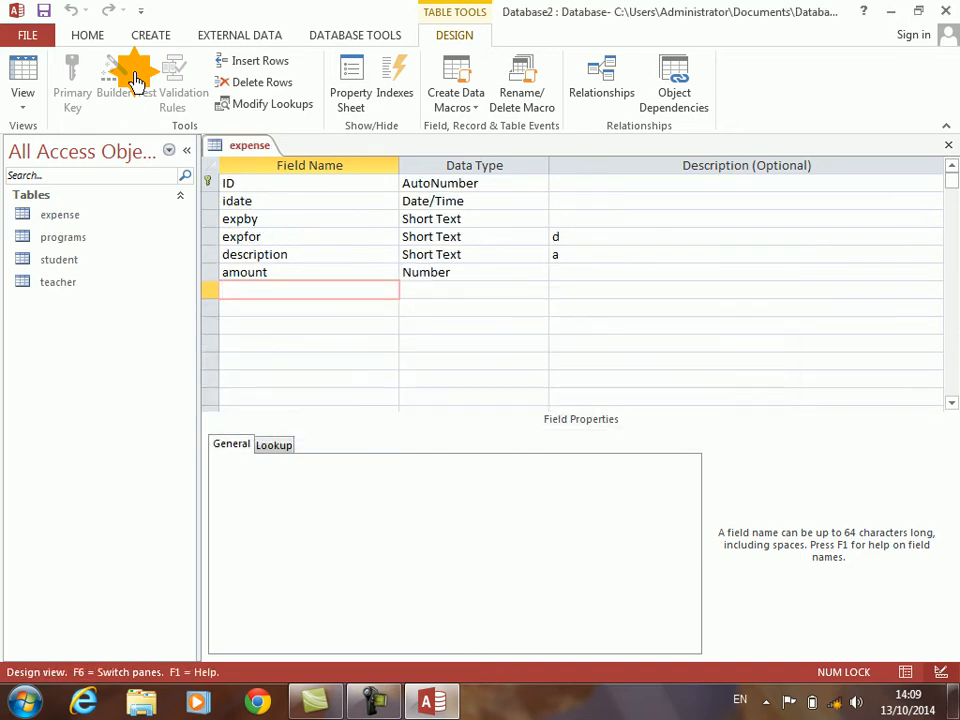
key(ctrl+w)
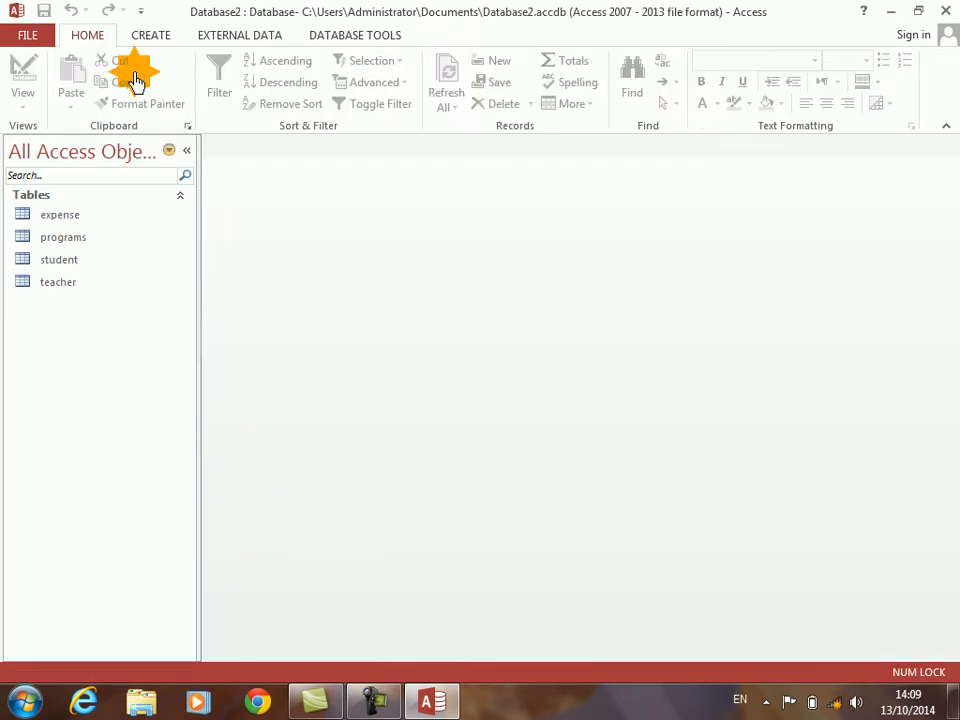
- Minimize the file-copy progress window on the desktop and return to the Access database
click(890, 14)
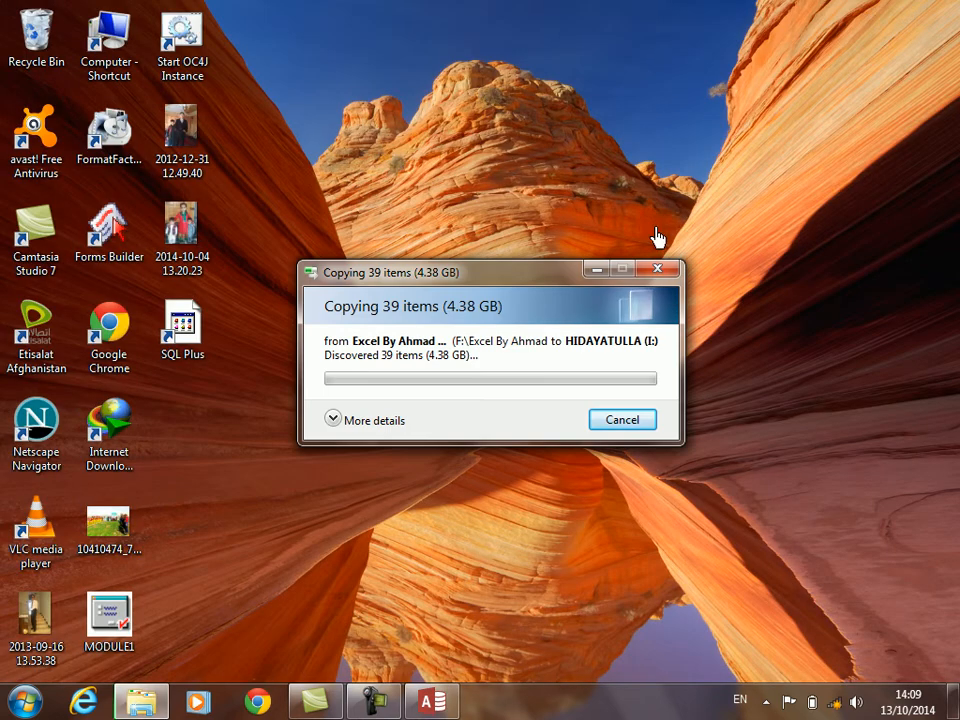
click(592, 272)
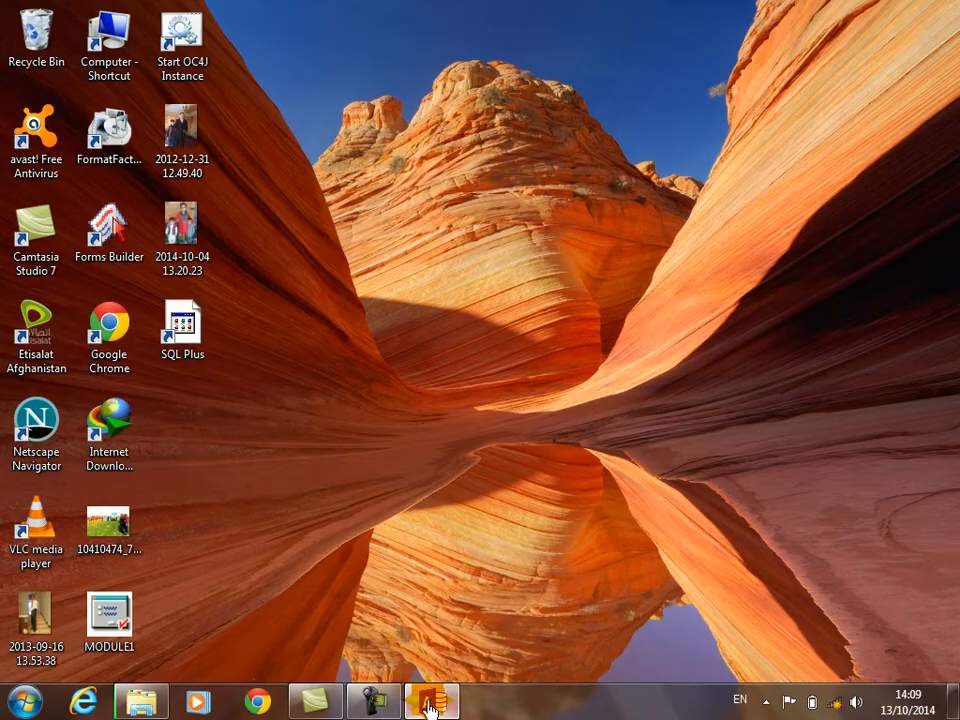
click(430, 703)
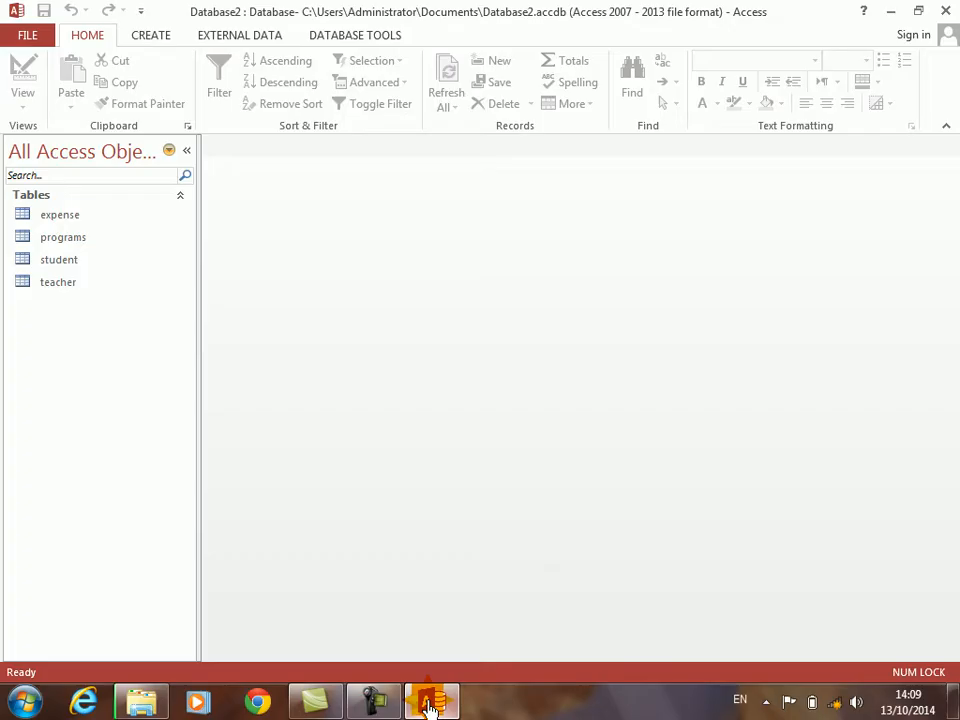
- Create a Multiple Items form from the expense table, save it as expense, and close it
click(68, 216)
click(155, 37)
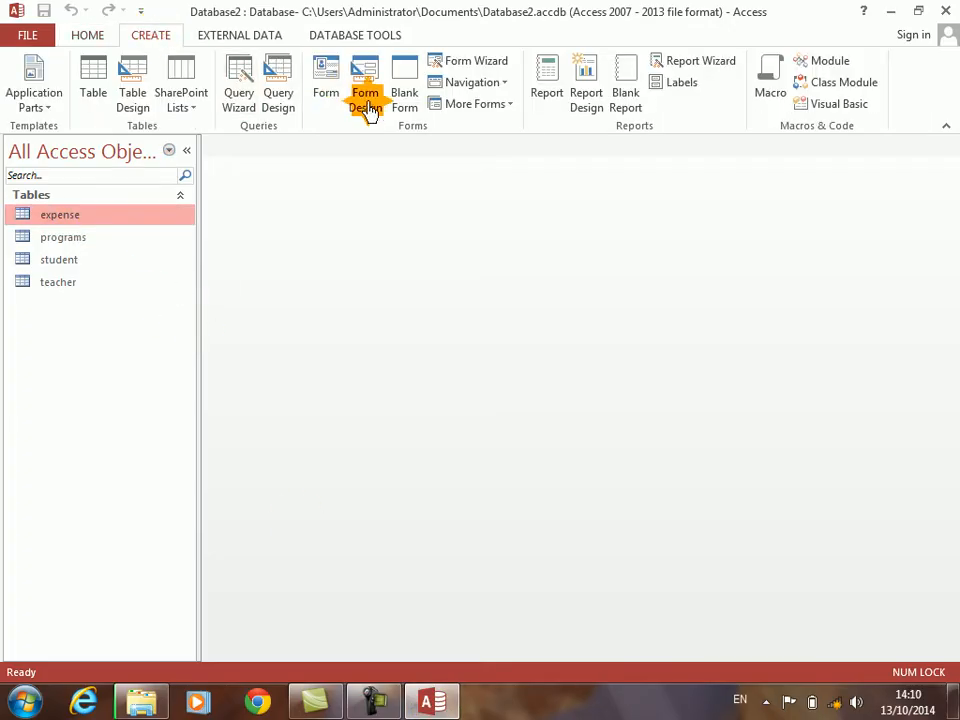
click(450, 104)
click(458, 139)
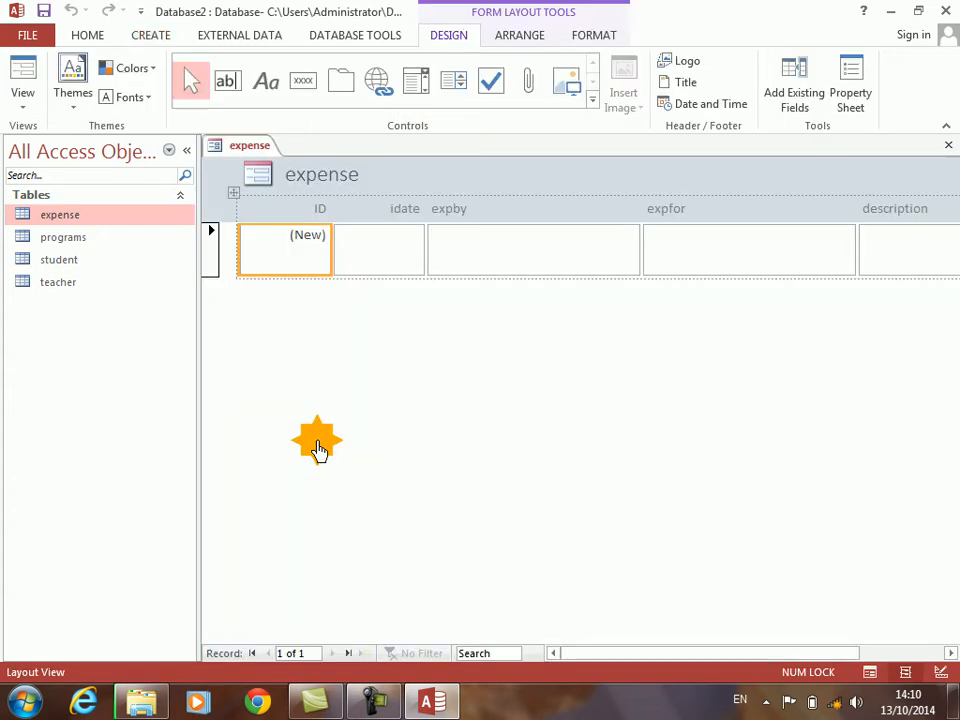
key(ctrl+s)
key(Return)
key(ctrl+w)
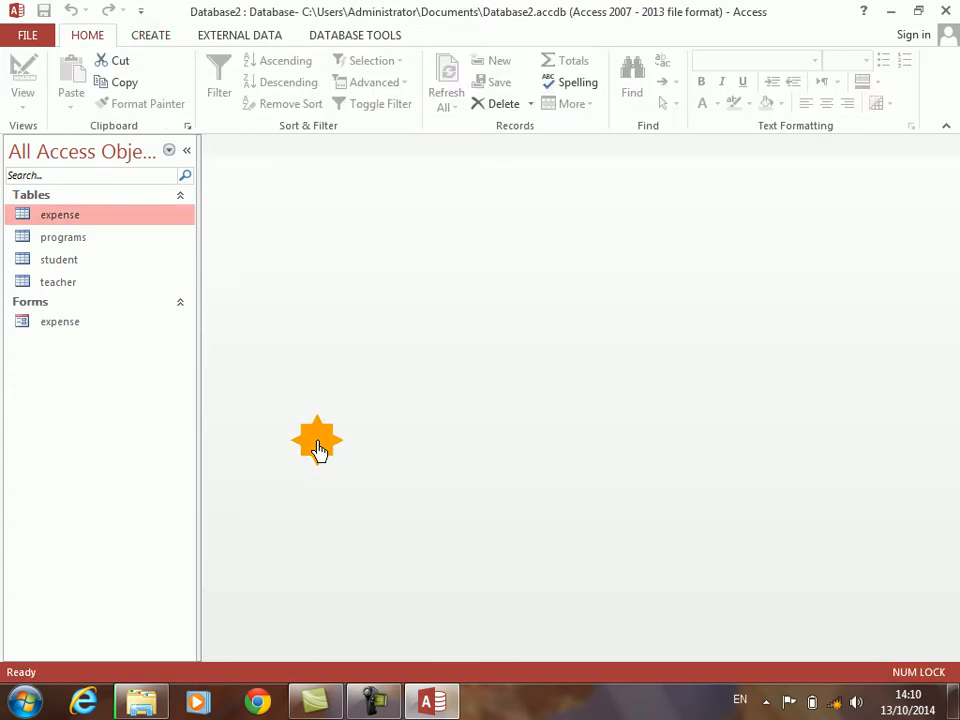
click(58, 240)
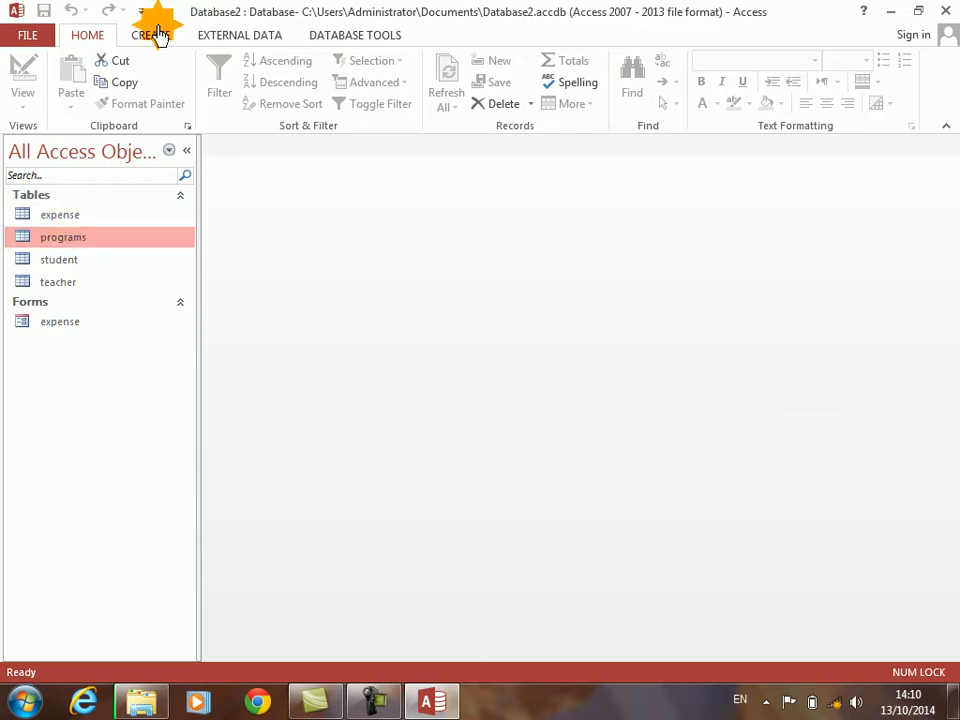
click(158, 34)
click(376, 107)
click(651, 186)
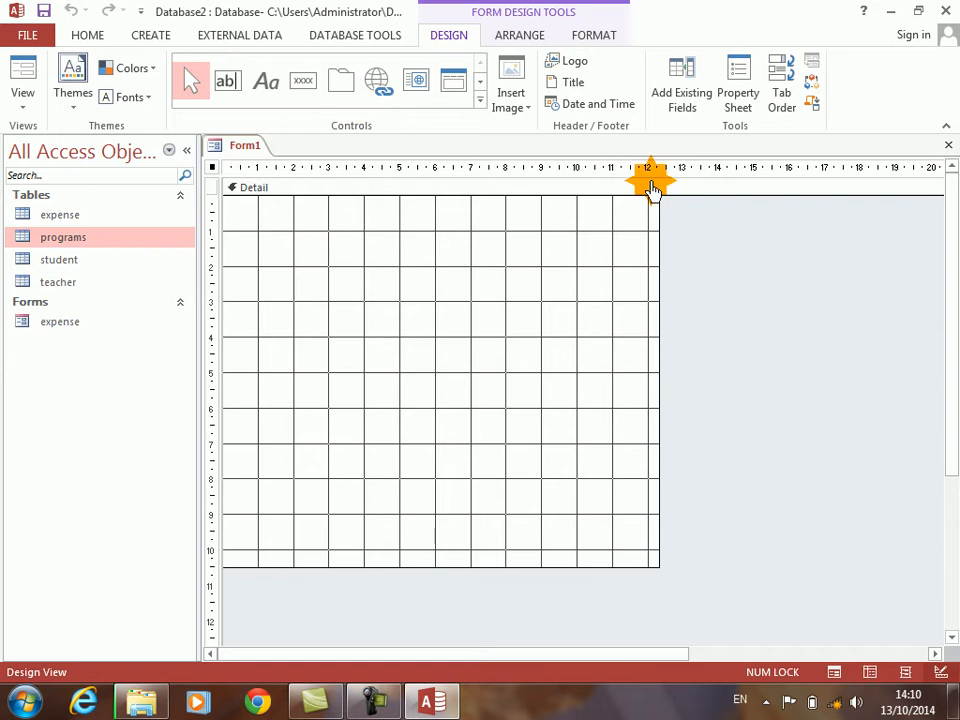
key(ctrl+w)
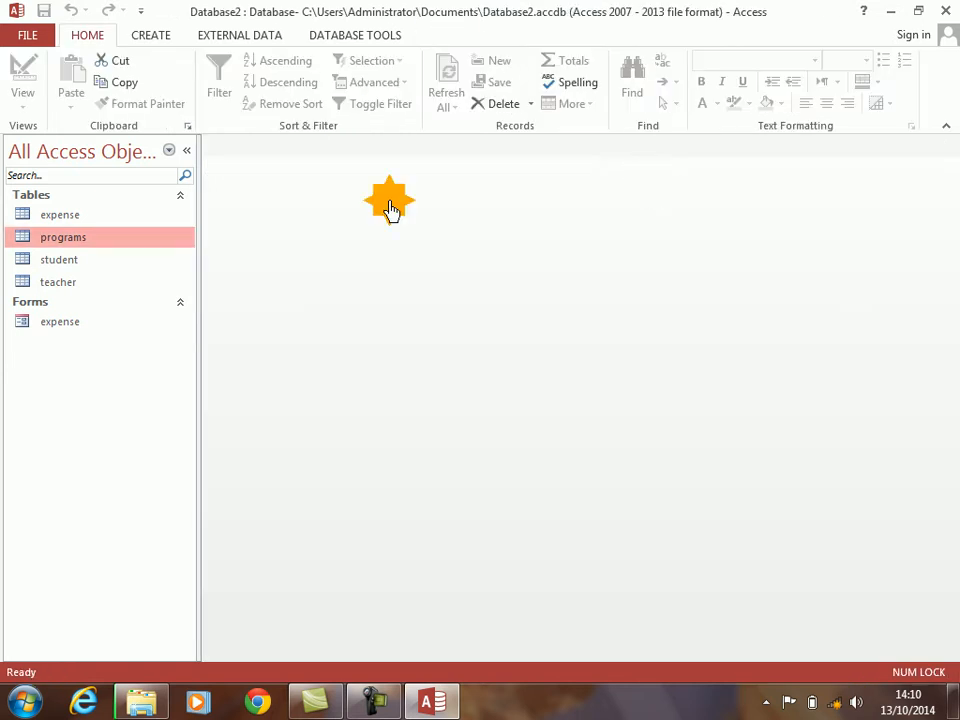
- Create a basic form from the programs table, save it as programs, and close it
click(160, 38)
click(325, 92)
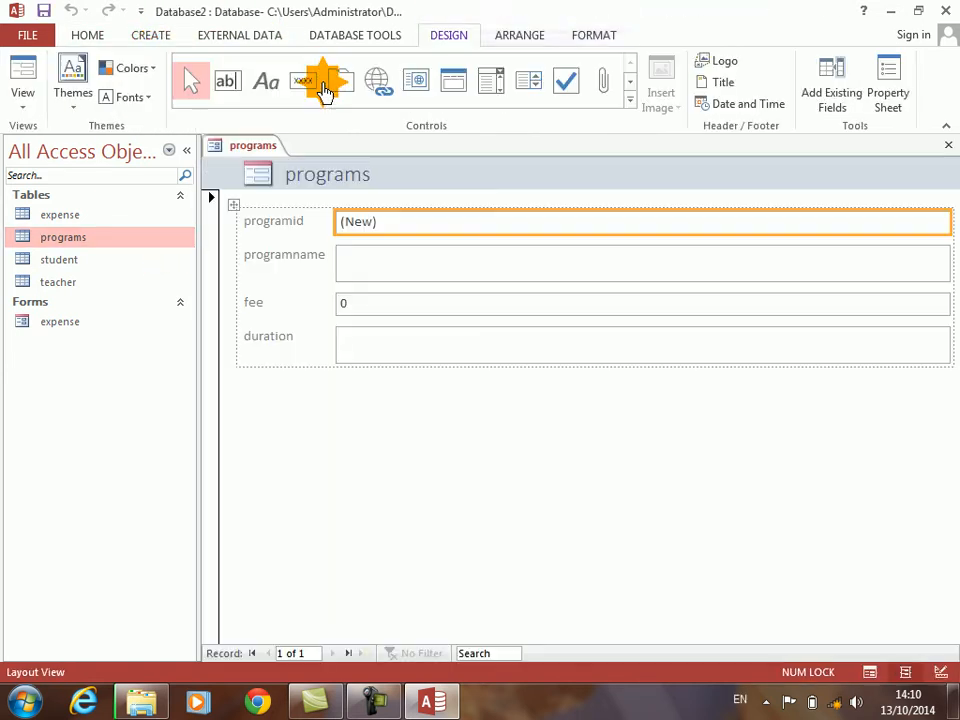
key(ctrl+s)
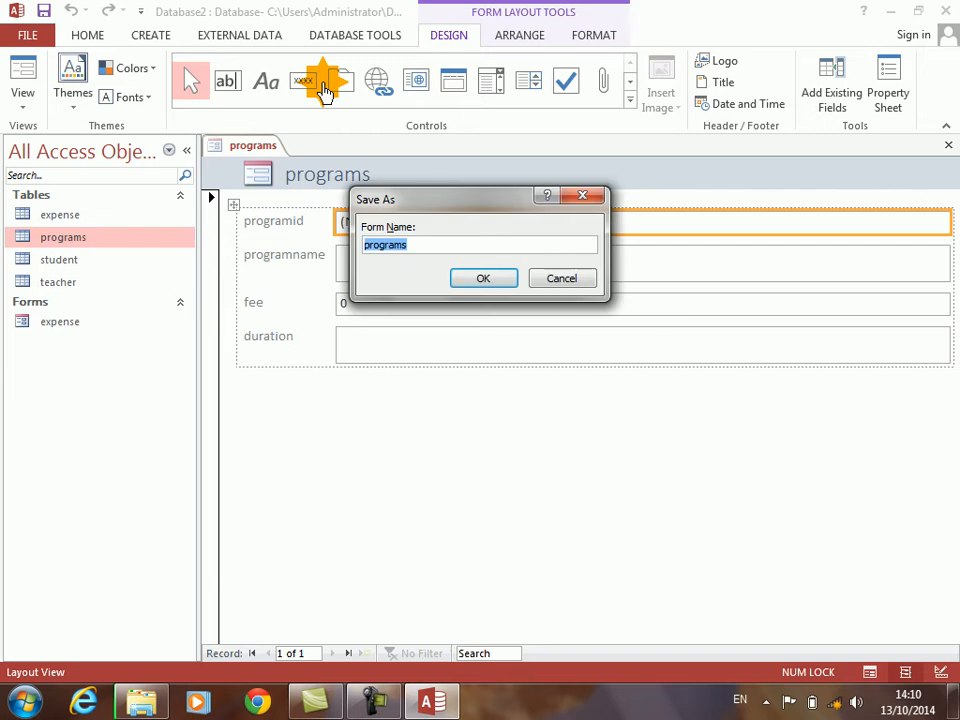
key(Return)
key(ctrl+w)
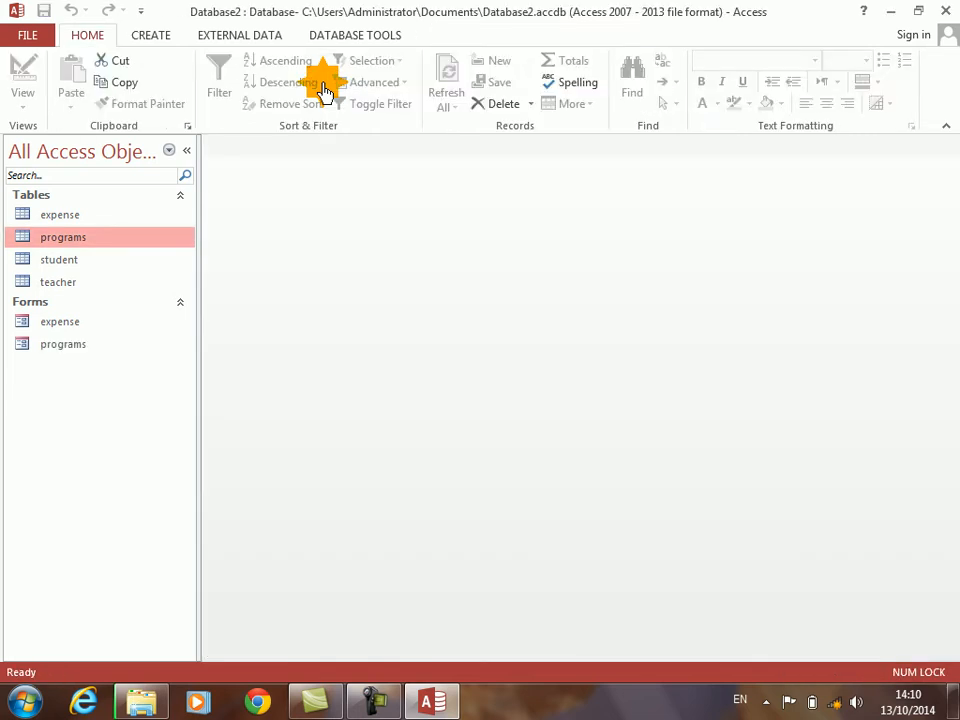
- Create a basic form from the student table, save it under the name student, and close it
click(62, 260)
click(155, 35)
click(330, 88)
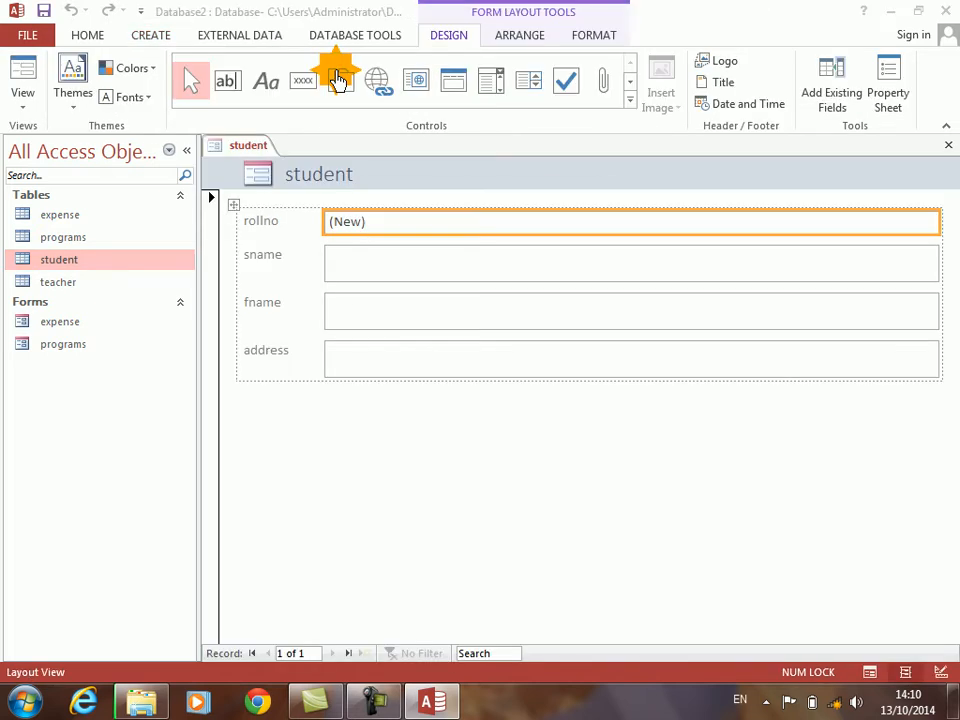
key(ctrl+s)
key(Return)
key(ctrl+w)
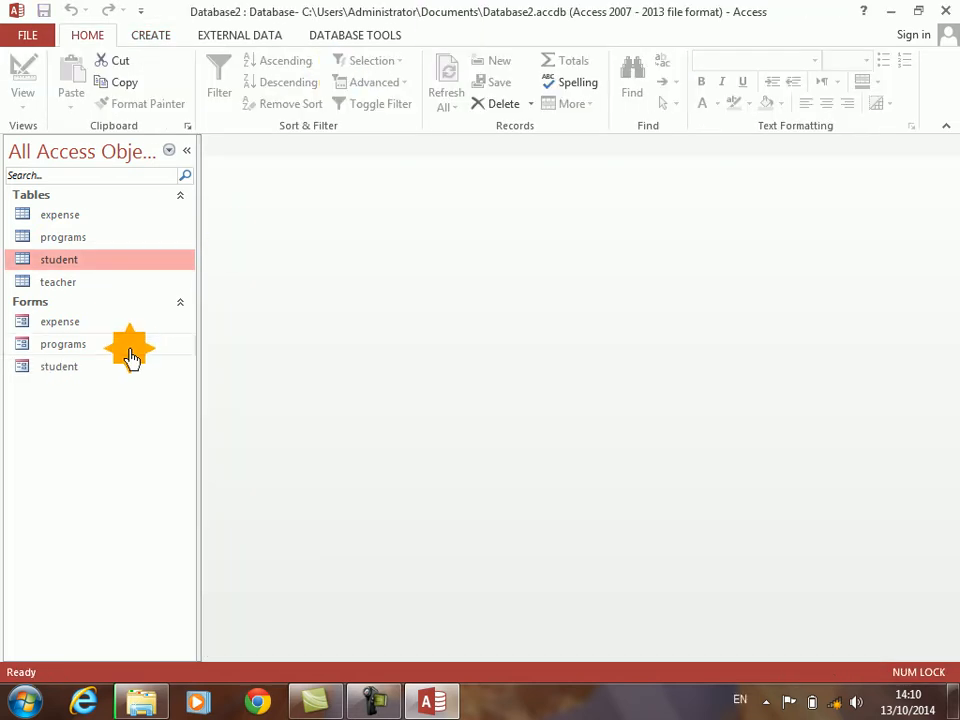
- Create a basic form from the teacher table, save it under the name teacher, and close it
click(64, 283)
click(152, 37)
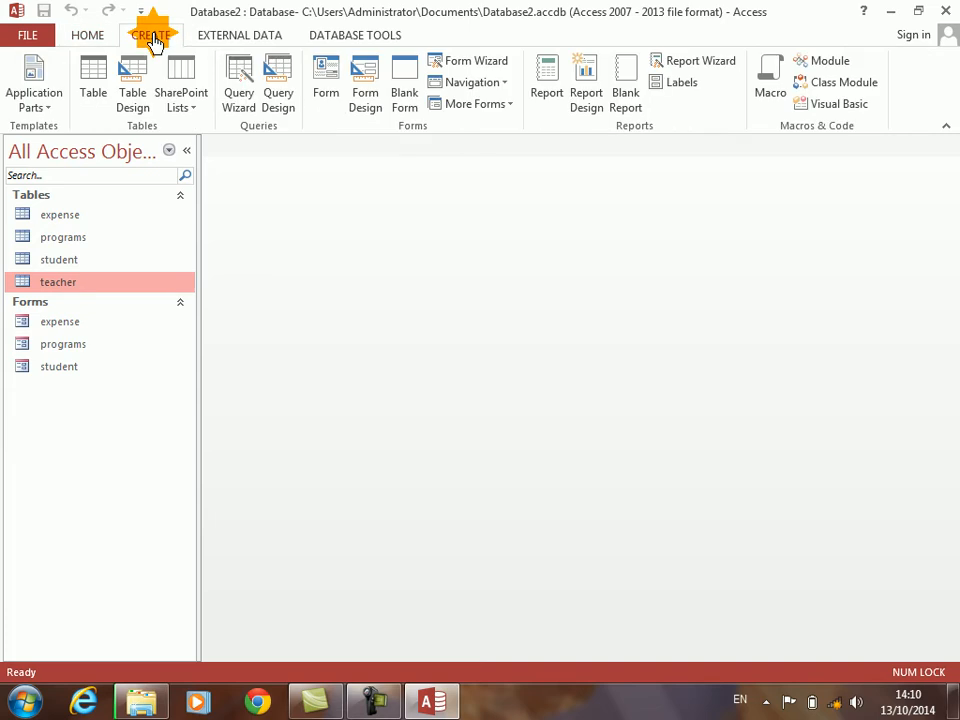
click(326, 82)
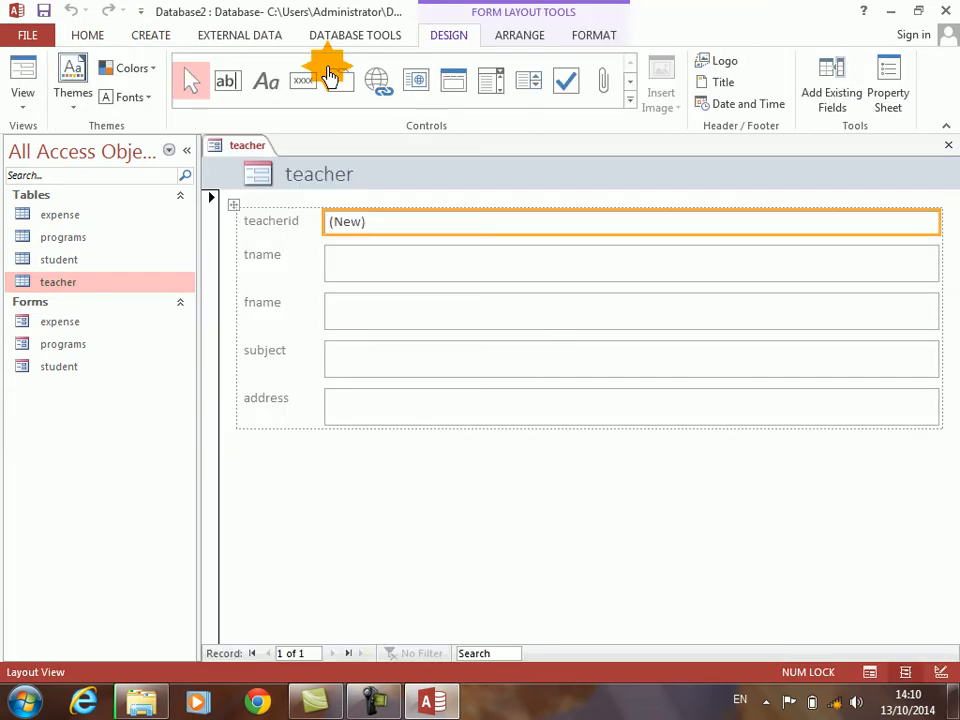
key(ctrl+s)
key(Return)
key(ctrl+w)
- Open the expense form in Design view and reduce the height of the Detail row through its idate field
click(50, 324)
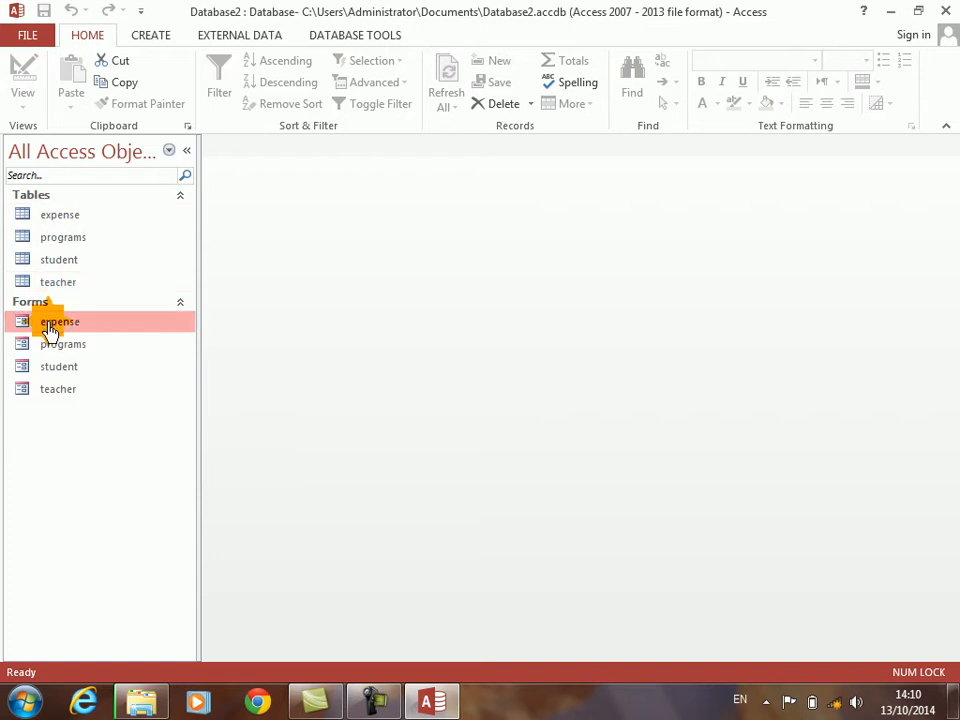
double_click(50, 323)
right_click(433, 366)
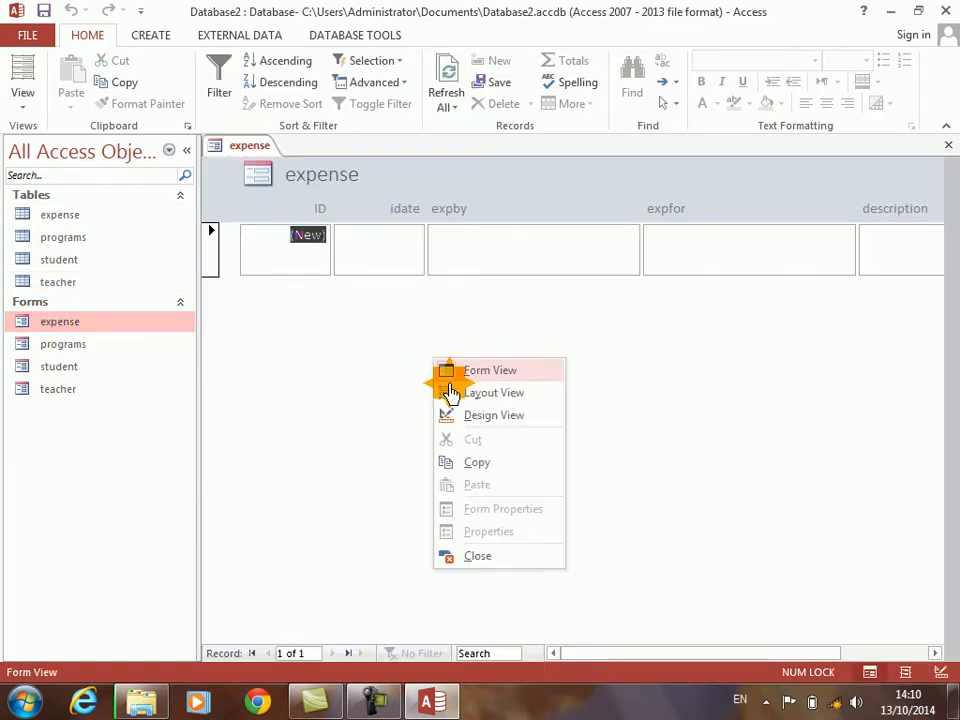
click(476, 414)
click(396, 320)
key(shift+Up)
key(shift+Up)
key(shift+Up)
key(shift+Up)
key(shift+Up)
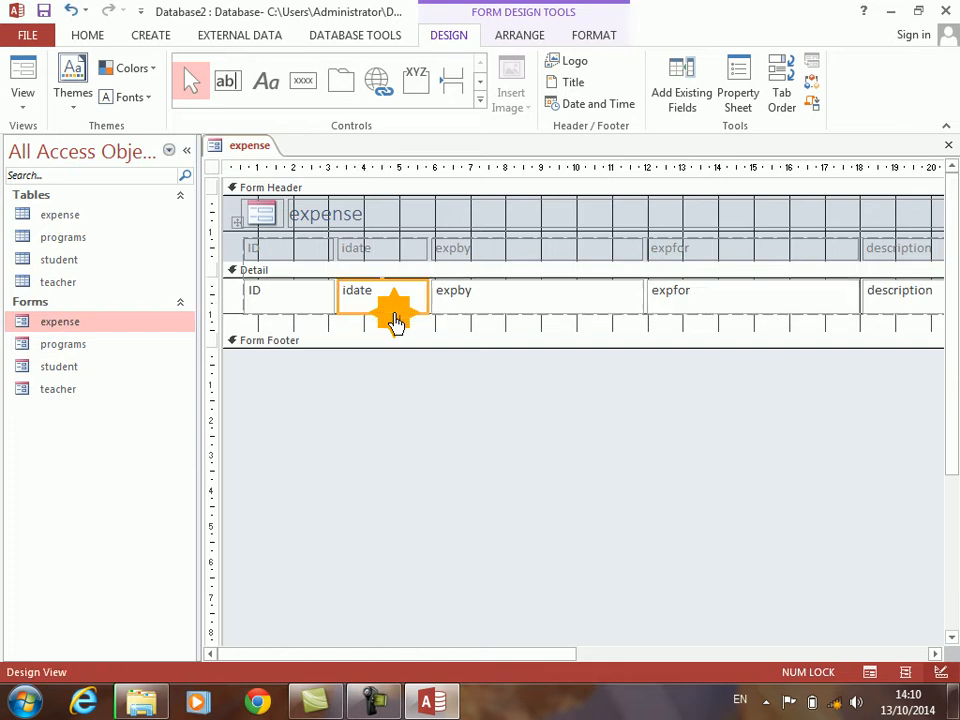
- Narrow the ID column of the expense form to about 2.3 cm
key(Left)
key(shift+Left)
key(shift+Left)
key(shift+Left)
- Narrow the expby column of the expense form to about 3.6 cm
key(Right)
key(Right)
key(shift+Left)
key(shift+Left)
key(shift+Left)
key(shift+Left)
key(shift+Left)
key(shift+Left)
key(shift+Left)
key(shift+Left)
key(shift+Left)
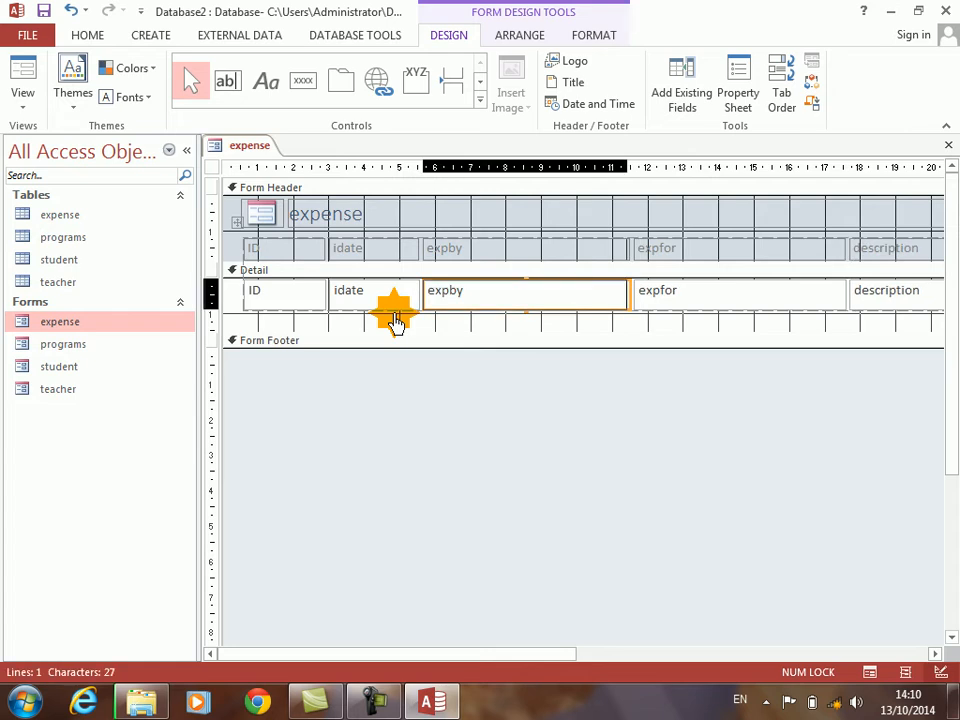
key(shift+Left)
key(shift+Left)
key(shift+Left)
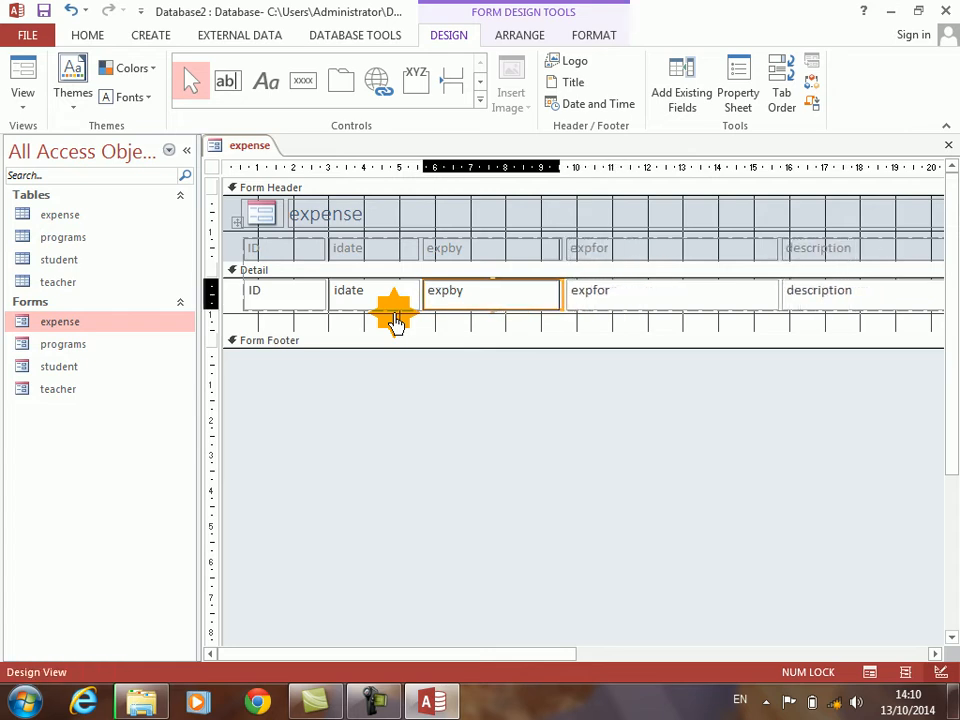
- Narrow the expfor column of the expense form to about 3.8 cm
key(Right)
key(shift+Left)
key(shift+Left)
key(shift+Left)
key(shift+Left)
key(shift+Left)
key(shift+Left)
key(shift+Left)
key(shift+Left)
key(shift+Left)
key(shift+Left)
key(shift+Left)
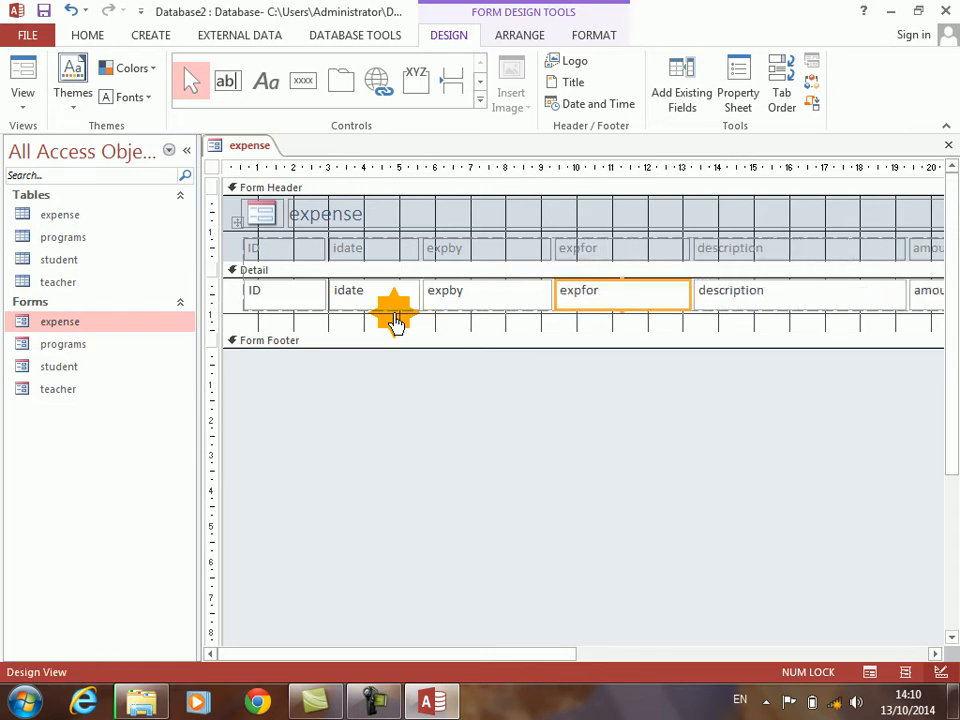
- Narrow the description column of the expense form to about 3.1 cm
key(Right)
key(shift+Left)
key(shift+Left)
key(shift+Left)
key(shift+Left)
key(shift+Left)
key(shift+Left)
key(shift+Left)
key(shift+Left)
key(shift+Left)
key(shift+Left)
key(shift+Left)
key(shift+Left)
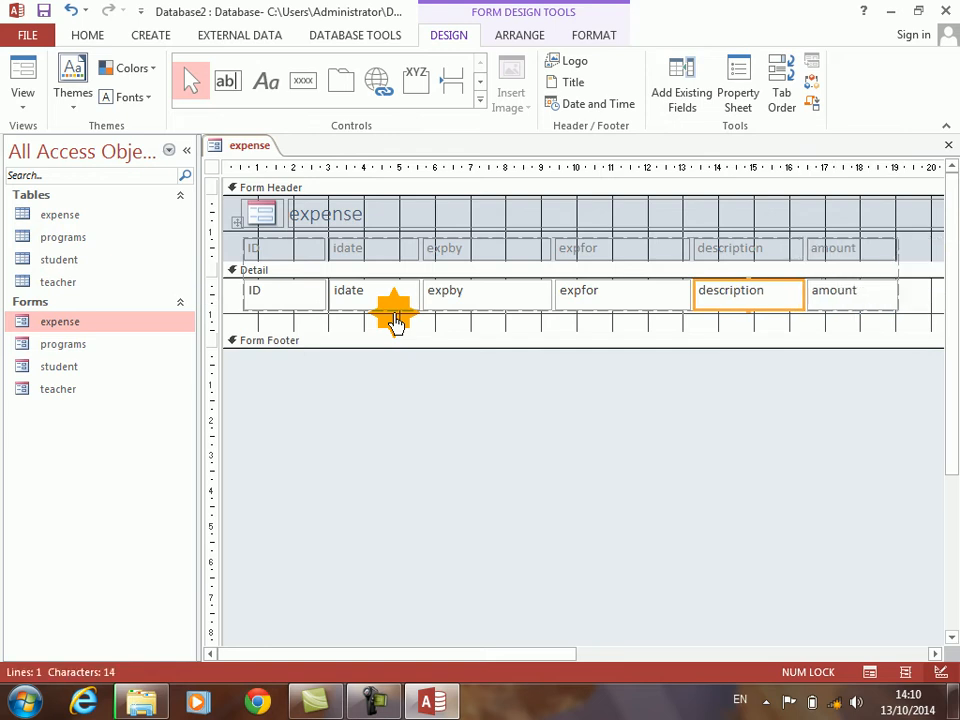
- Narrow the expby column of the expense form to about 2.9 cm
key(Left)
key(Left)
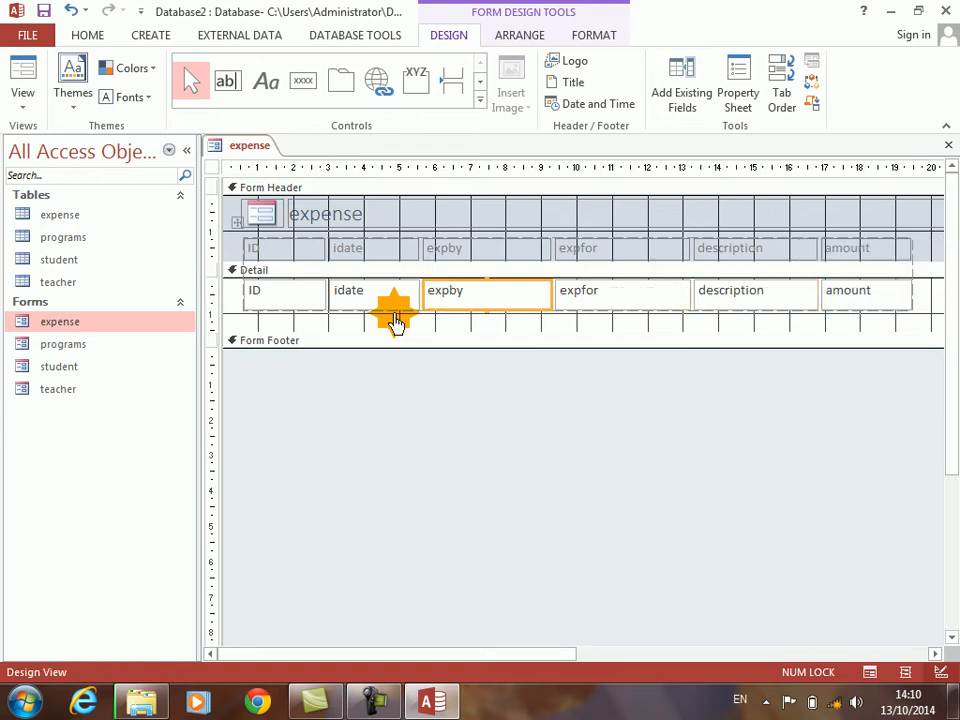
key(shift+Left)
key(shift+Left)
key(shift+Left)
key(shift+Left)
- Narrow the expfor column of the expense form to about 2.6 cm
key(Right)
key(shift+Left)
key(shift+Left)
key(shift+Left)
key(shift+Left)
key(shift+Left)
key(shift+Left)
key(shift+Left)
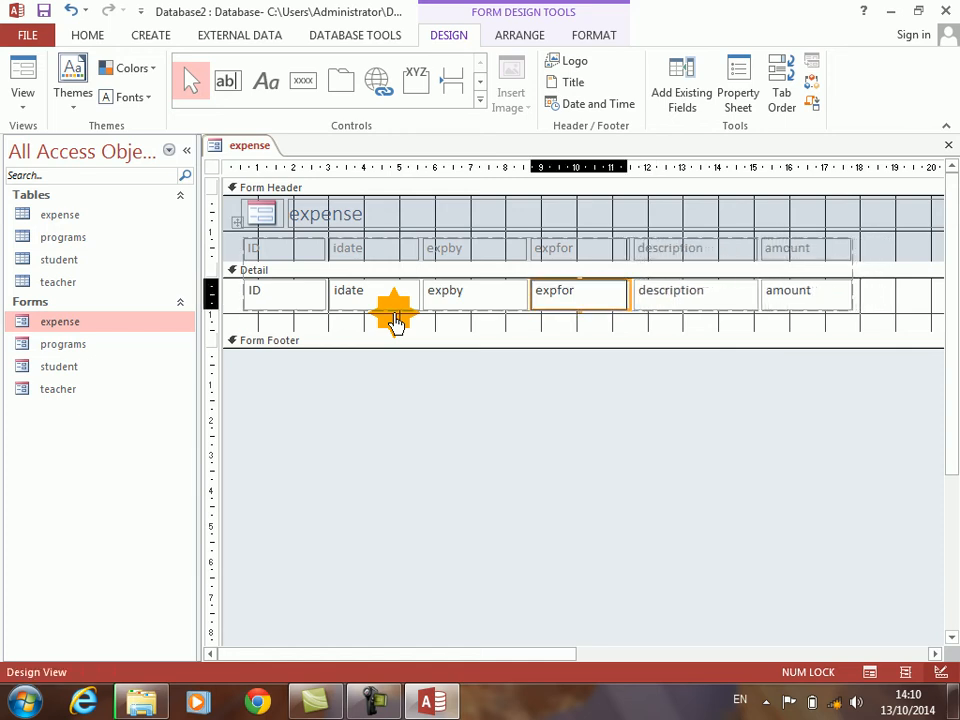
- Widen the description column of the expense form to about 4.1 cm
key(Right)
key(shift+Right)
key(shift+Right)
key(shift+Right)
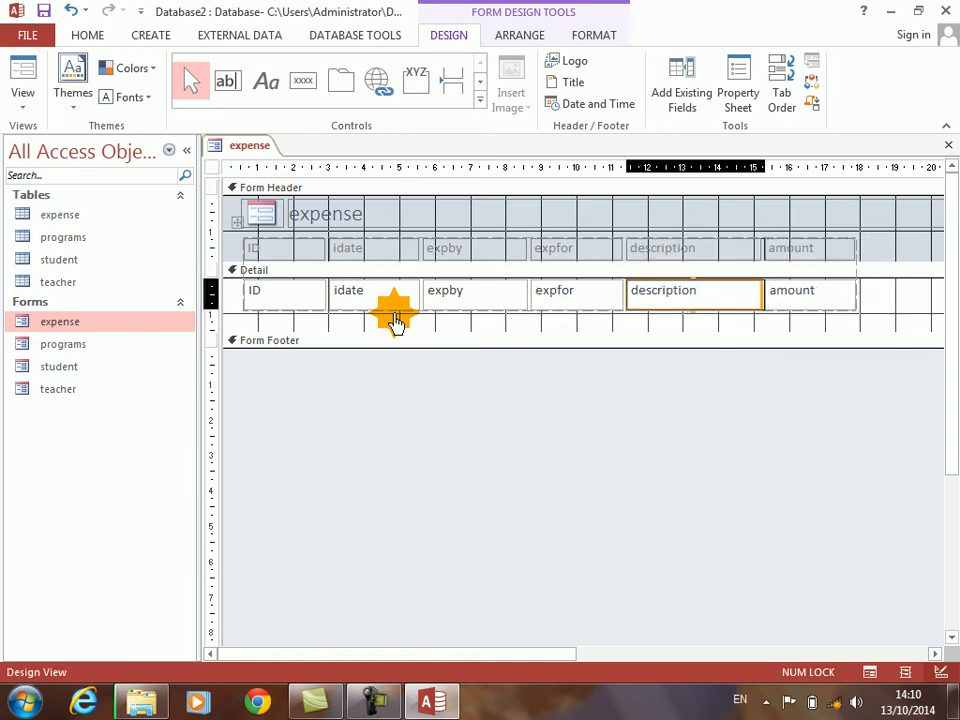
- Reduce the height of the expense form's Detail section to about 0.8 cm so it fits the row of fields
key(Right)
key(shift+Up)
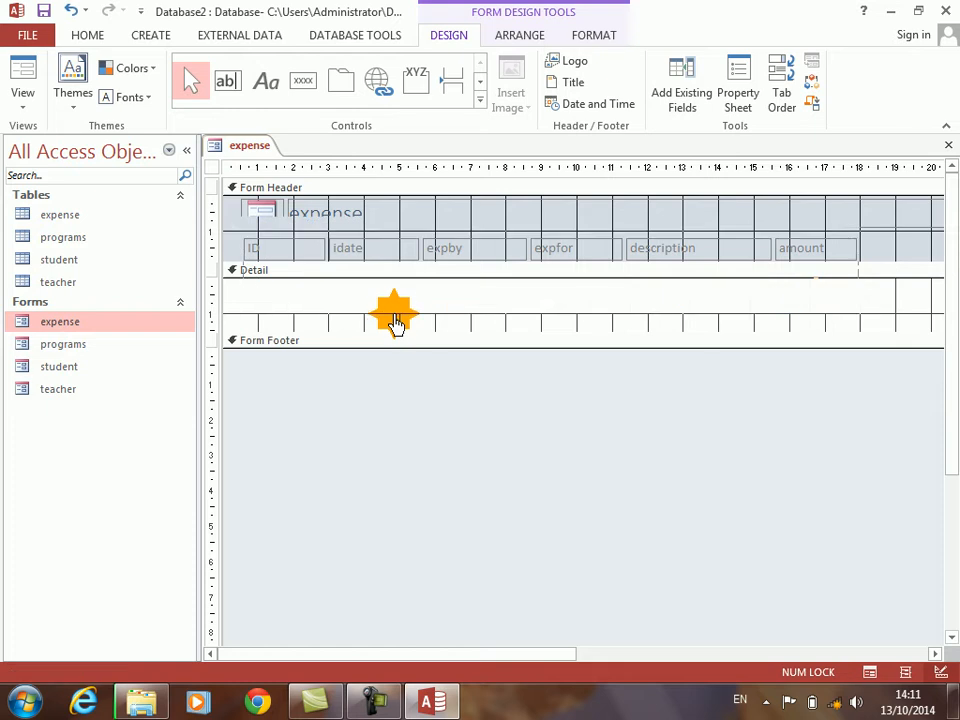
click(397, 341)
drag(397, 344, 393, 283)
- Give the Detail section a blue-grey fill color and display the expense form in Form View
right_click(393, 280)
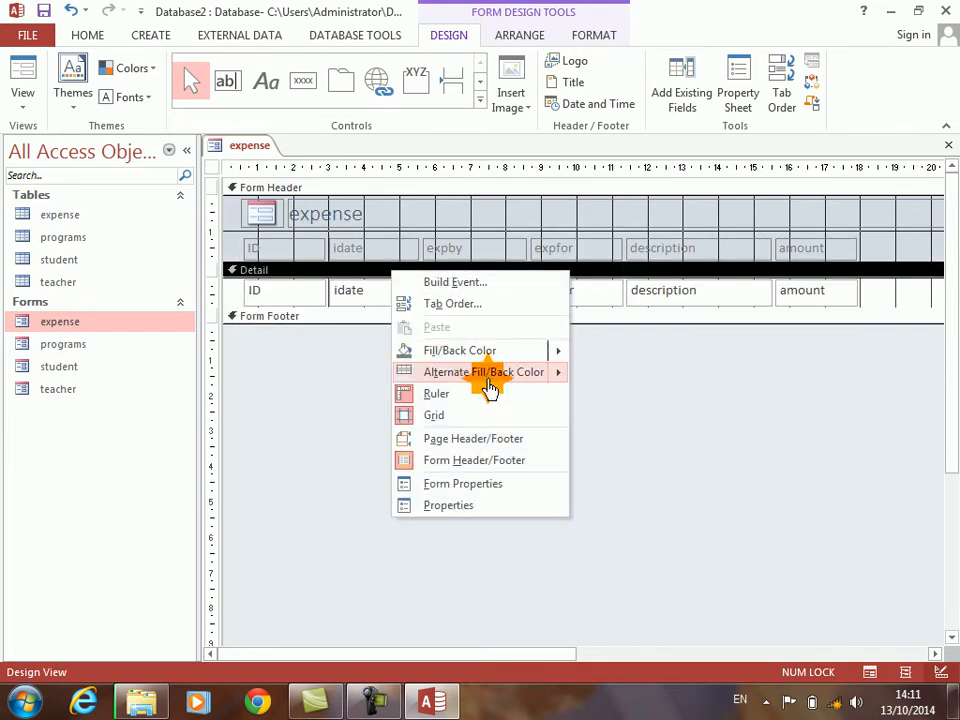
mouse_move(530, 352)
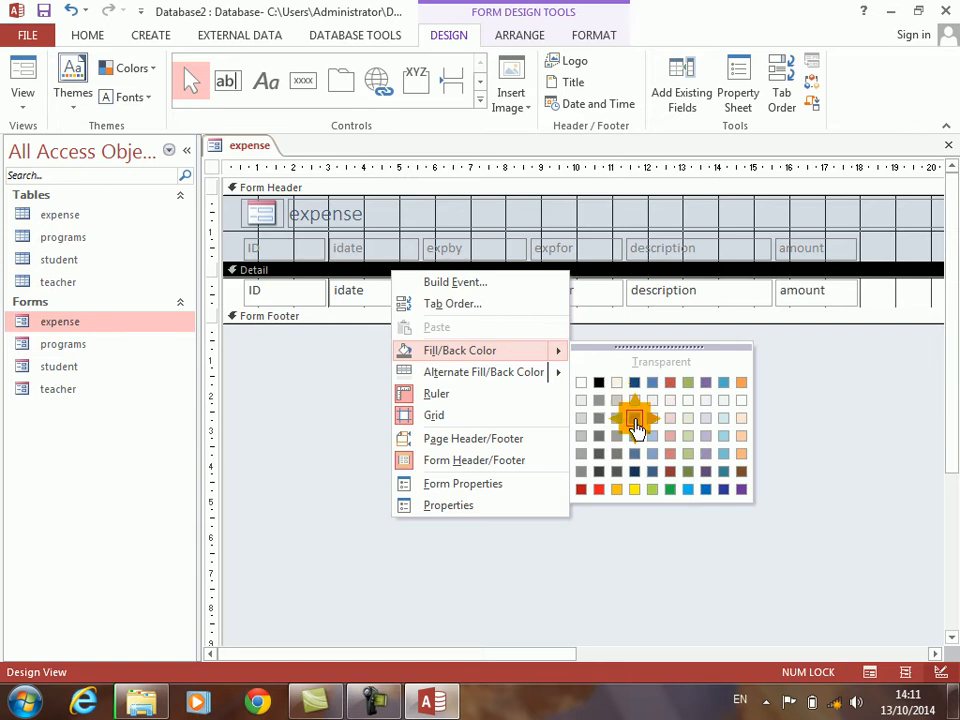
click(632, 416)
click(29, 84)
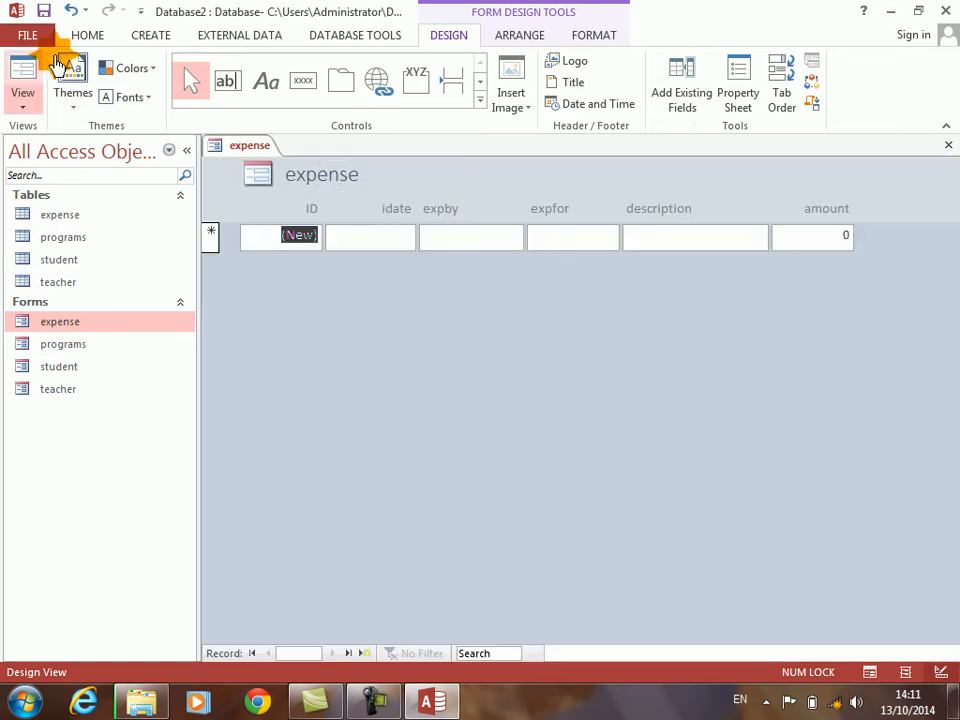
- Enter two expense records with the spenders' names: 01/01/2014, office, chiars, 4000; and 02/01/2014, office, LCD, 2000
text(1/1/2014)
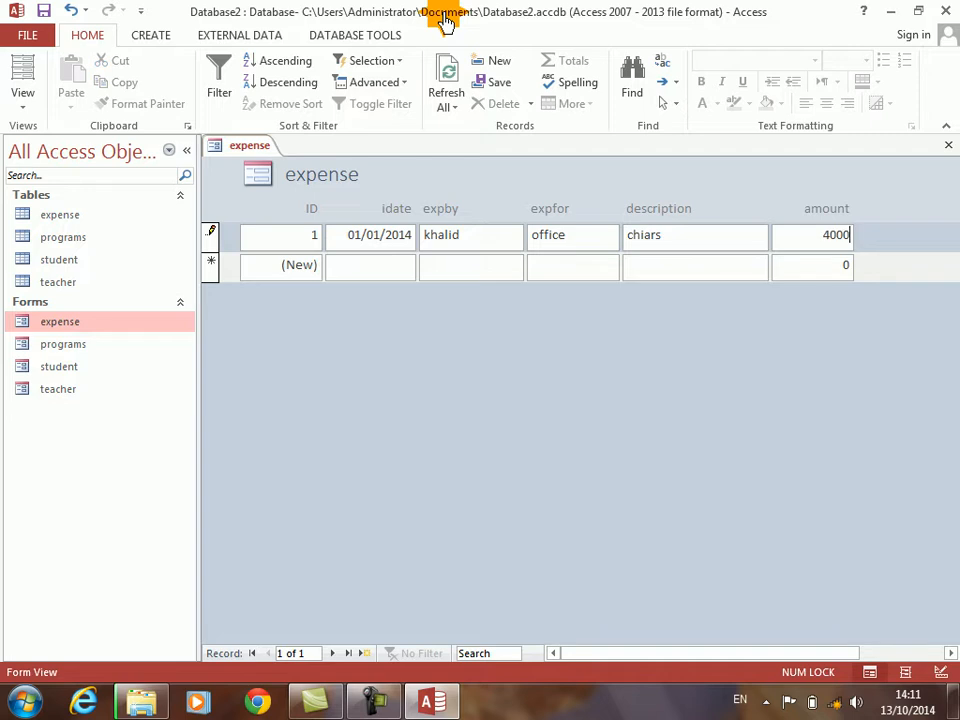
key(Tab)
text(2/1/)
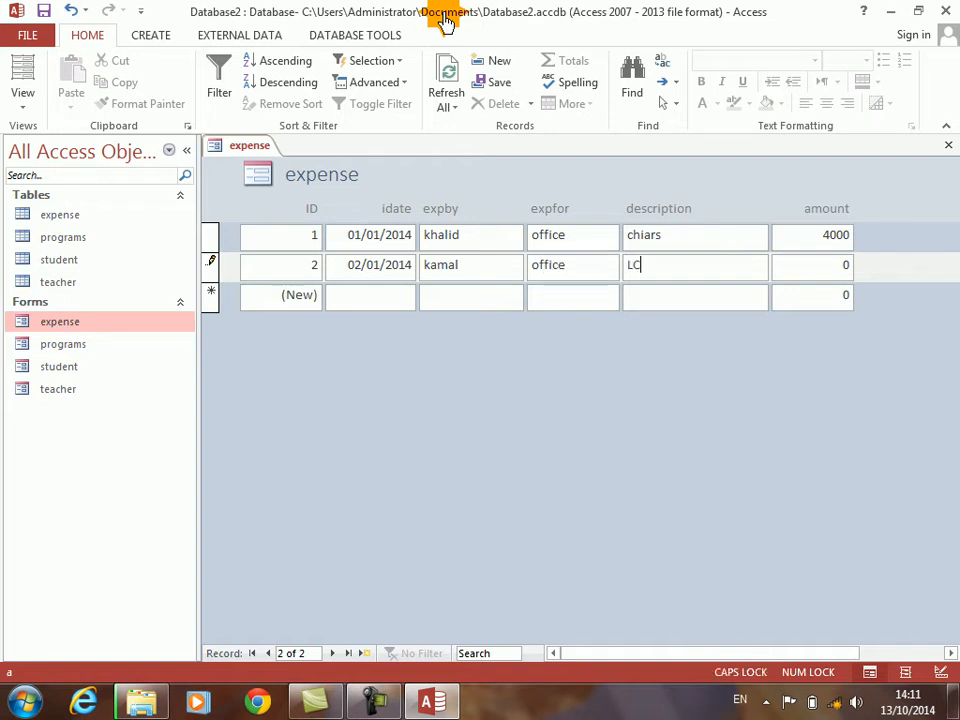
key(Tab)
- Enter a third expense record dated 03/02/2014 with the spender's name, Office, printer and amount 500, and close the form
text(3/)
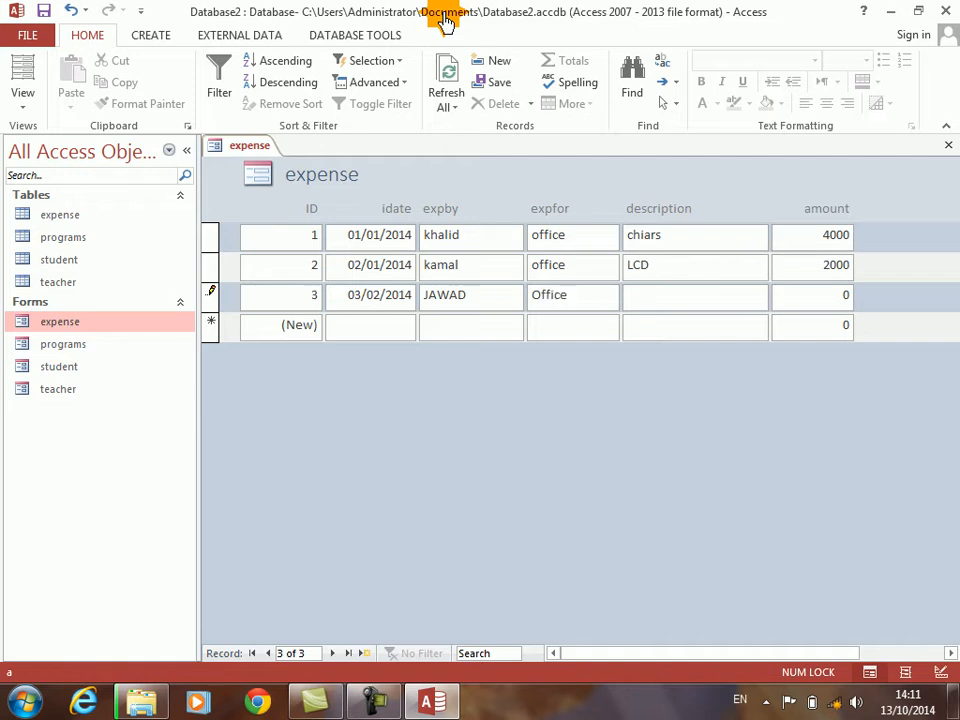
text(printer)
key(Tab)
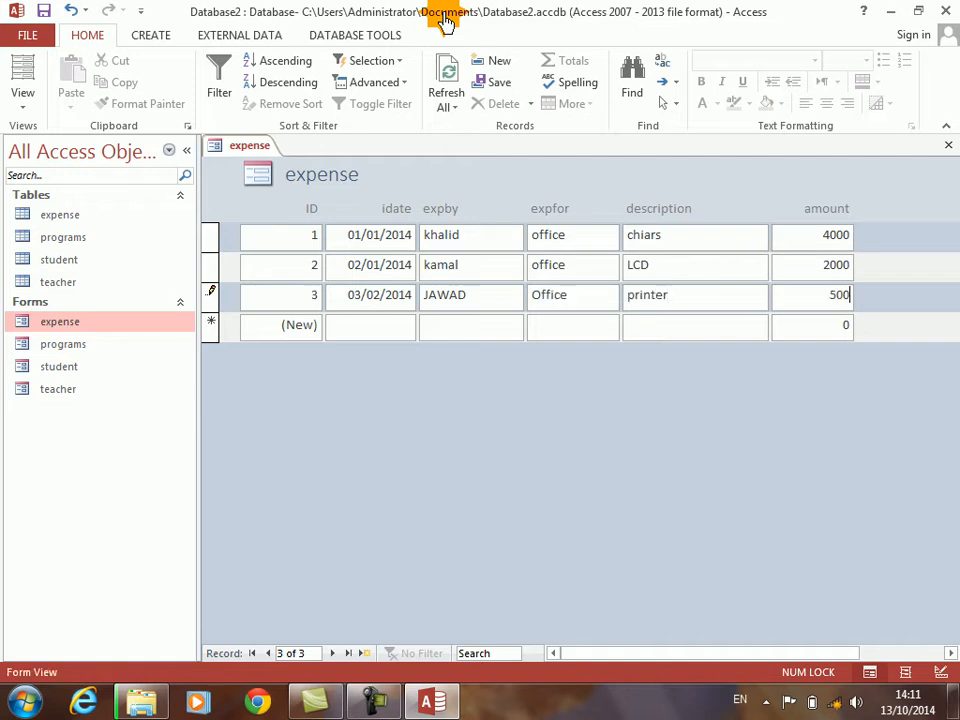
key(ctrl+w)
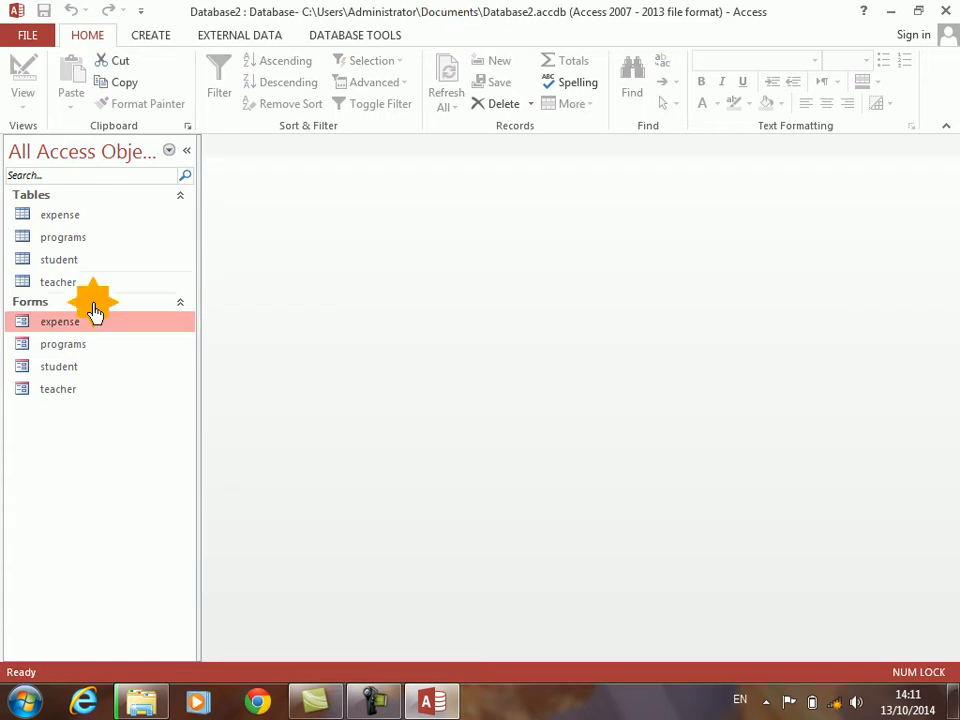
- Open the programs form to view its fields and close it without entering data
double_click(55, 345)
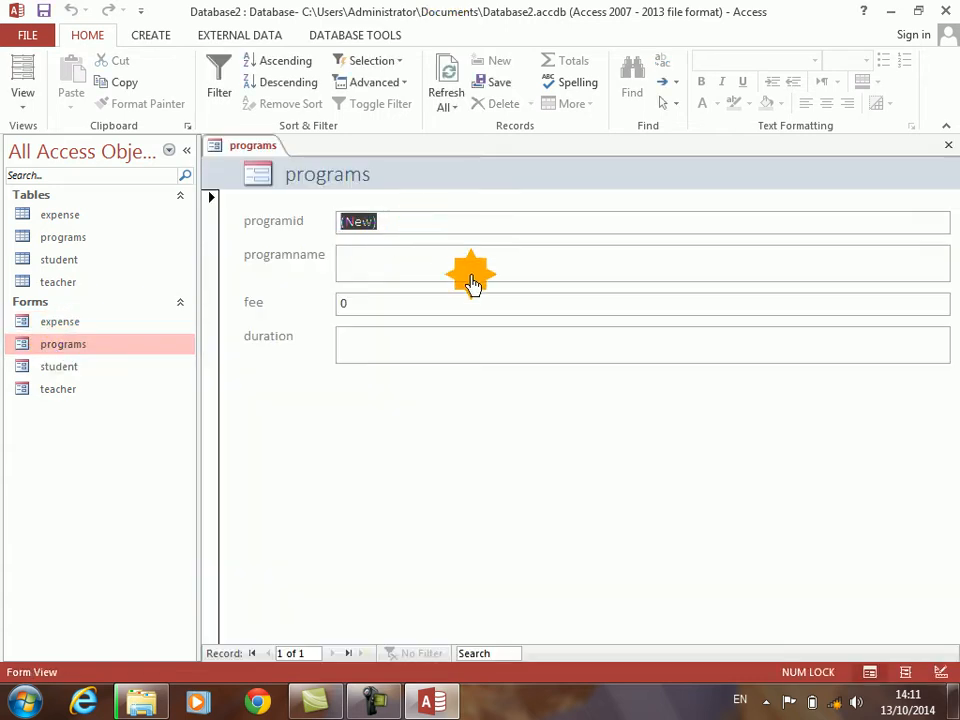
click(947, 147)
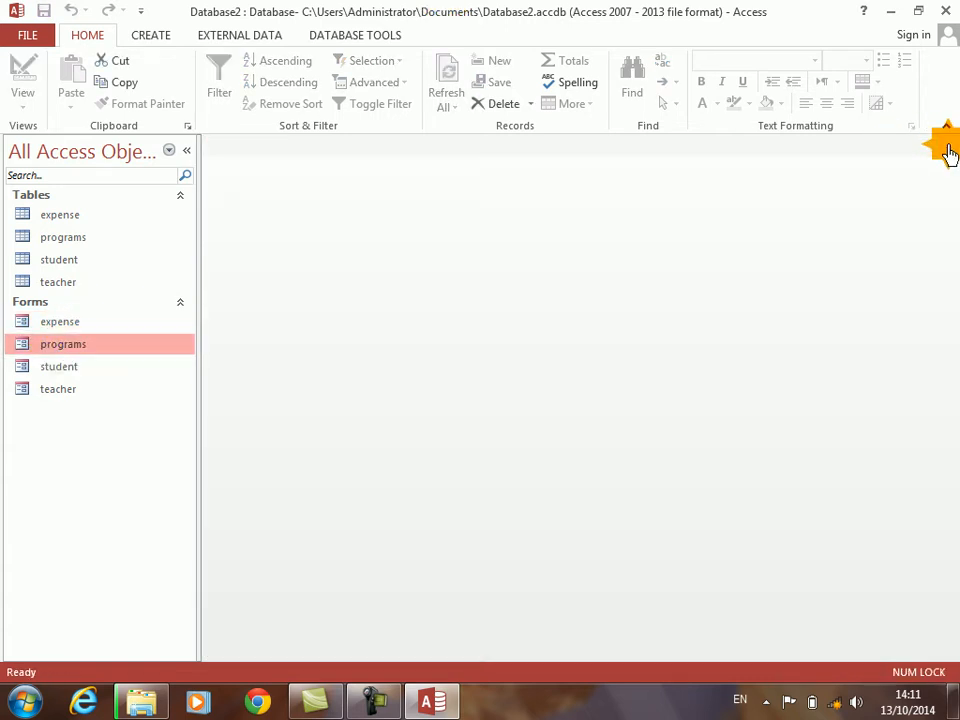
- Open the Access options and go to the ribbon customization settings
click(27, 38)
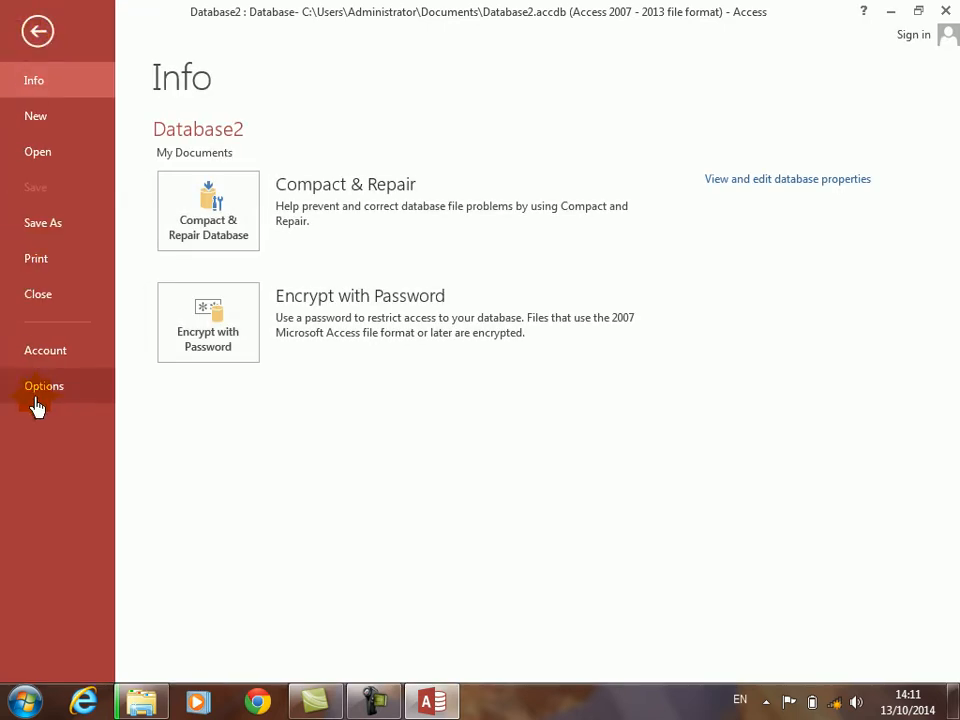
click(40, 396)
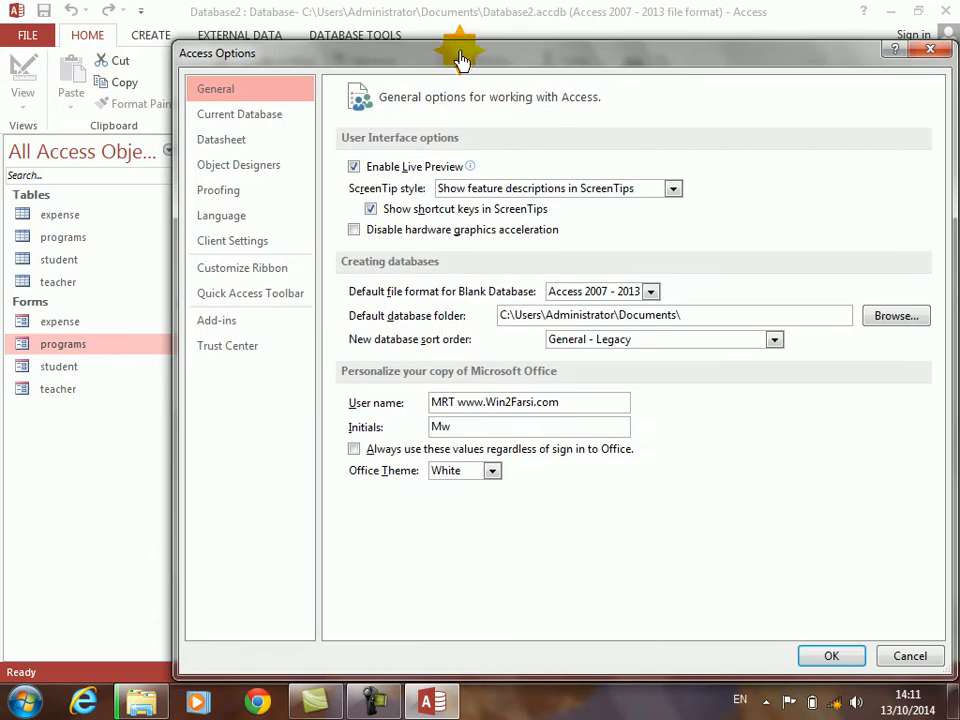
drag(475, 62, 454, 57)
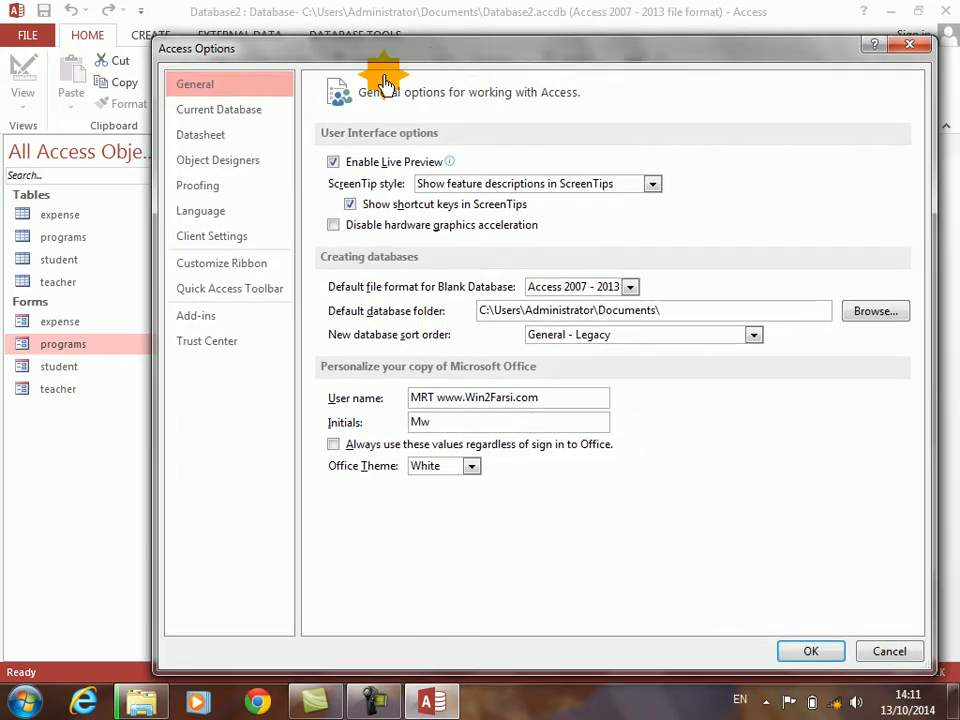
click(222, 115)
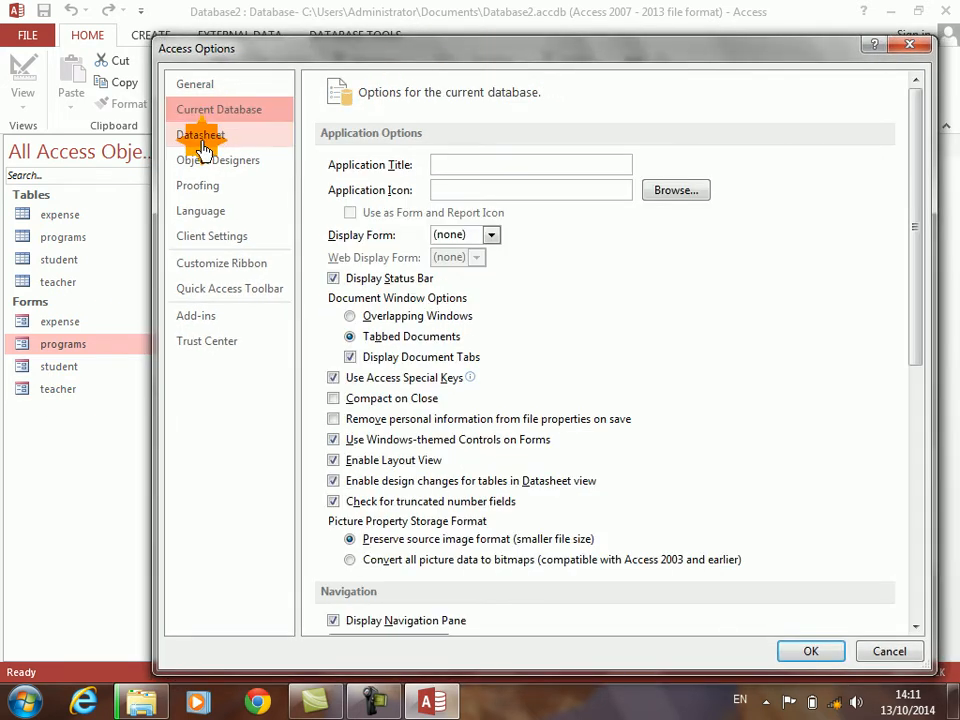
click(202, 136)
click(200, 162)
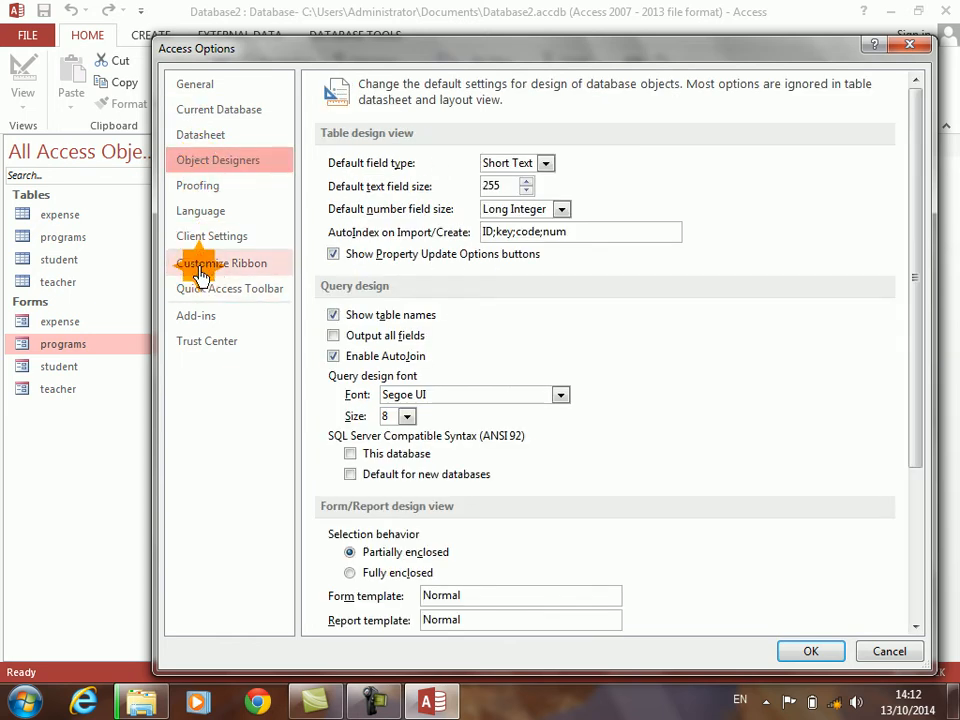
click(200, 270)
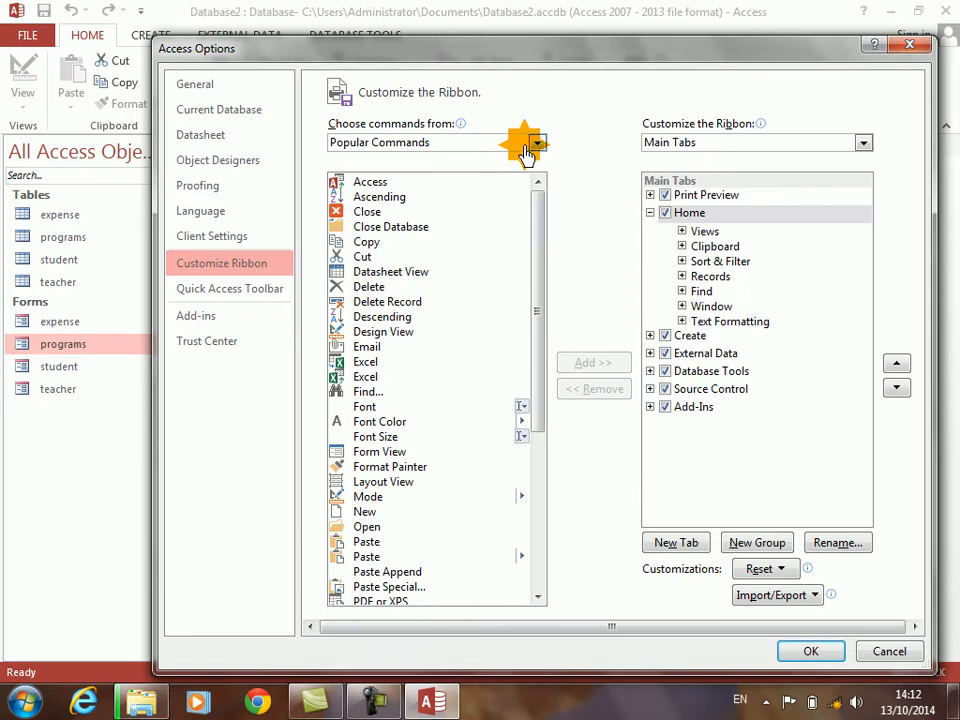
- Show all commands in the ribbon customization settings and select the Switchboard Manager command
click(423, 147)
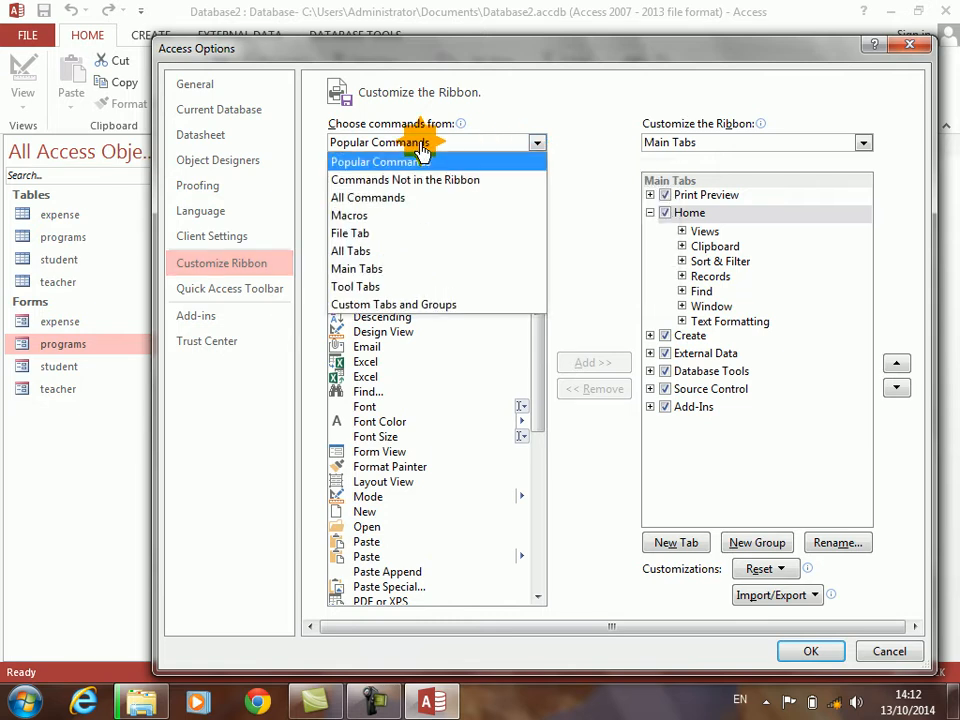
click(368, 198)
click(370, 200)
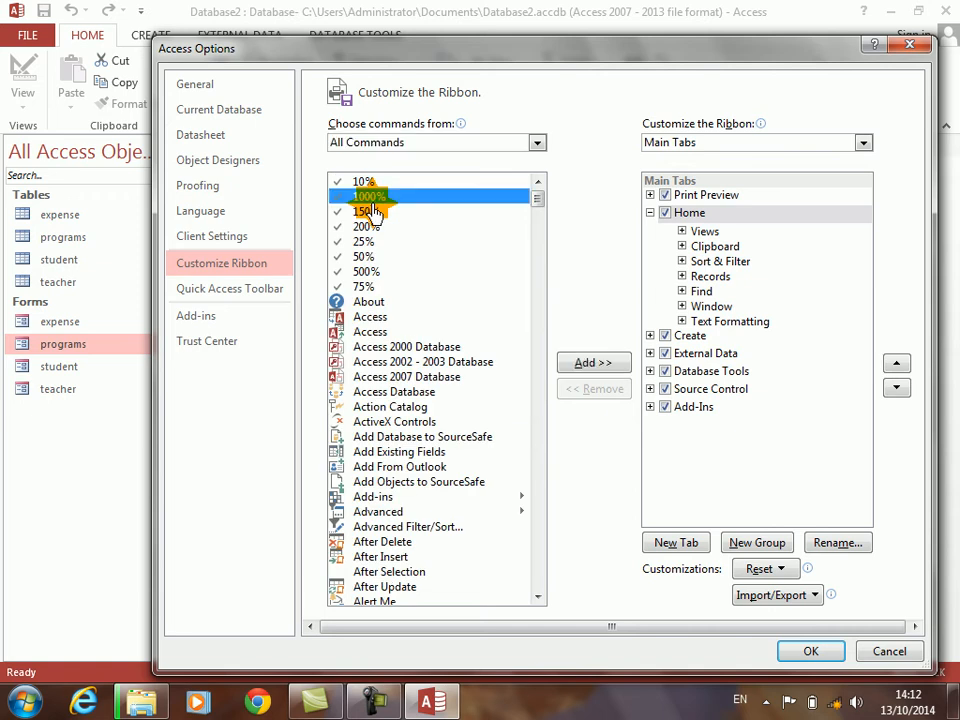
key(s)
key(Down)
key(Down)
key(Down)
key(Down)
key(Down)
key(Down)
key(Down)
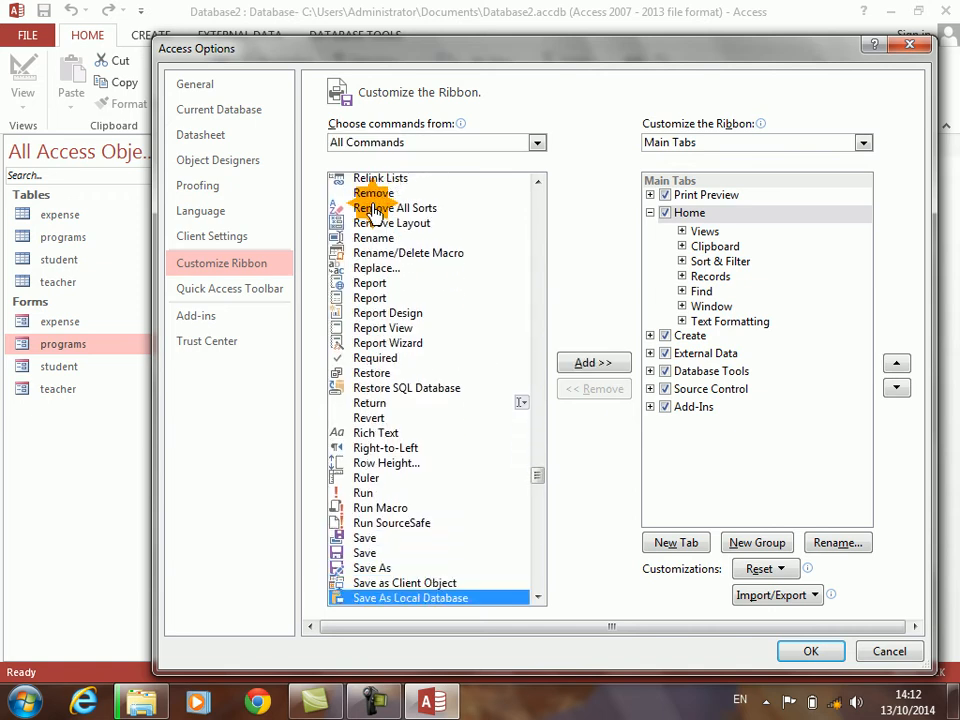
key(Down)
key(Down)
key(Down)
key(Down)
key(Down)
key(Down)
key(Down)
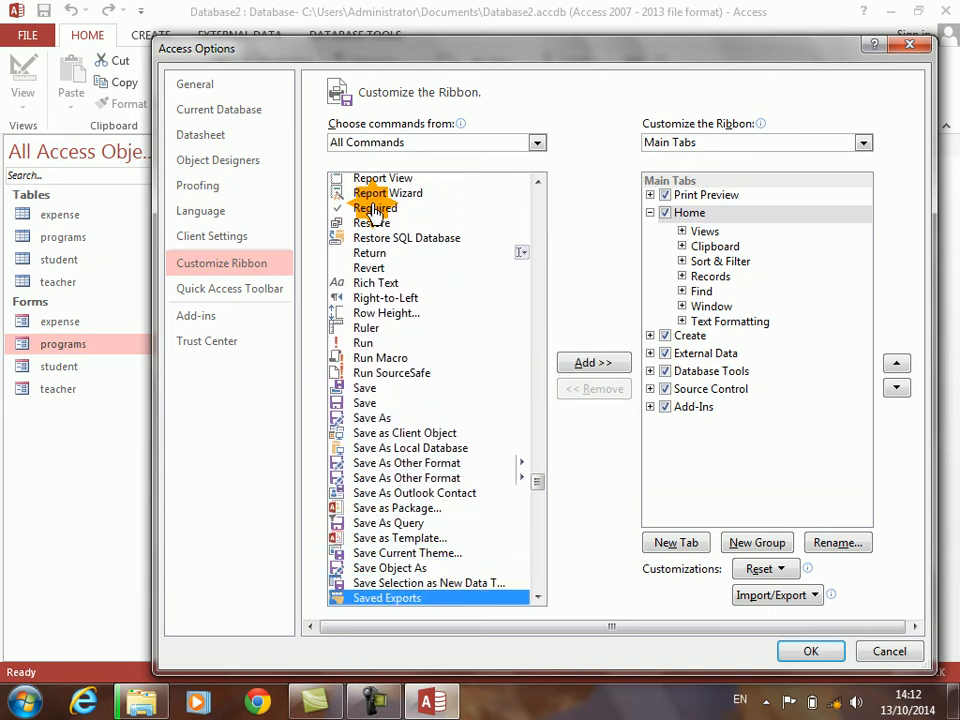
key(Down)
key(Down)
key(Down)
key(Down)
key(Down)
key(Down)
key(Down)
key(Down)
key(Down)
key(Down)
key(Down)
key(Down)
key(Down)
key(Down)
key(Down)
key(Down)
key(Down)
key(Down)
key(Down)
key(Down)
key(Down)
key(Down)
key(Down)
key(Down)
key(Down)
key(Down)
key(Down)
key(Down)
key(Down)
key(Down)
key(Down)
key(Down)
key(Down)
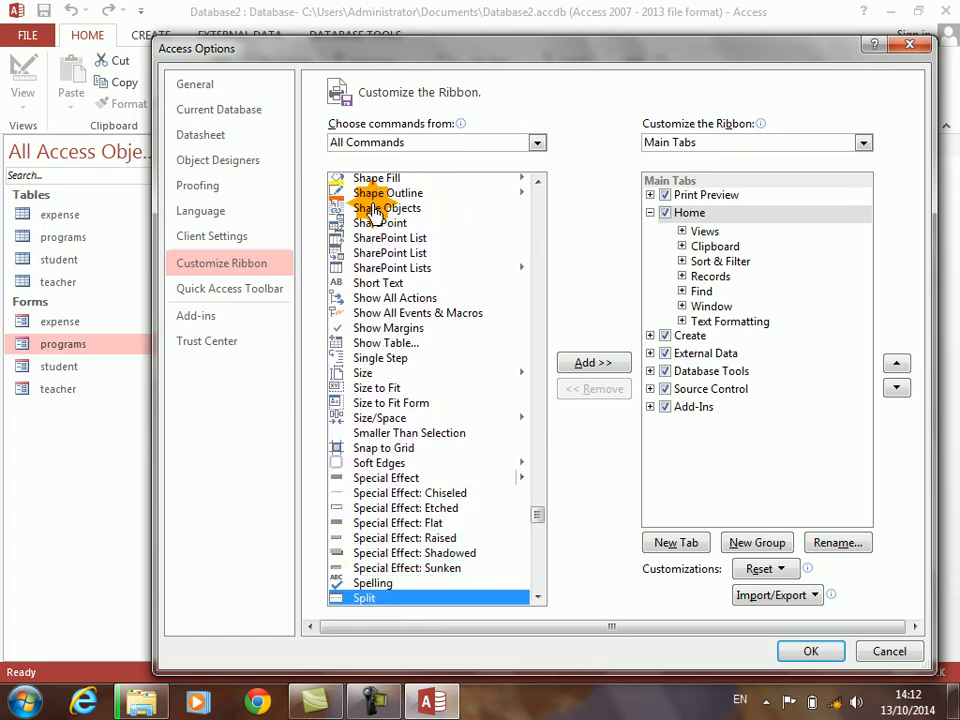
key(Down)
key(Down)
key(Down)
key(Down)
key(Down)
key(Down)
key(Down)
key(Down)
key(Down)
key(Down)
key(Down)
key(Down)
key(Down)
key(Down)
key(Down)
key(Down)
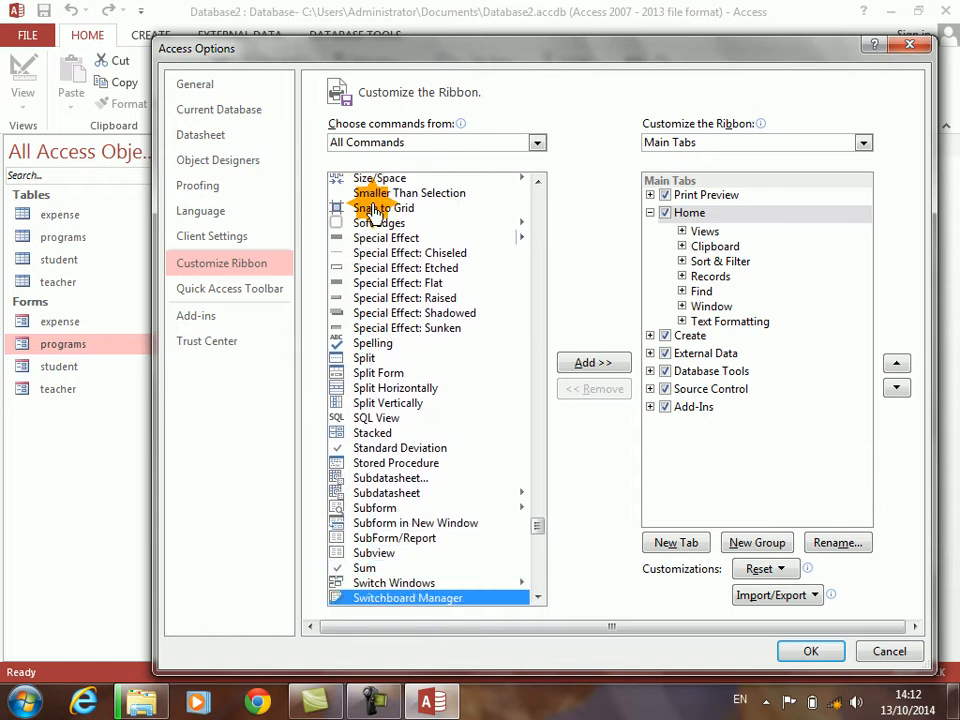
key(Down)
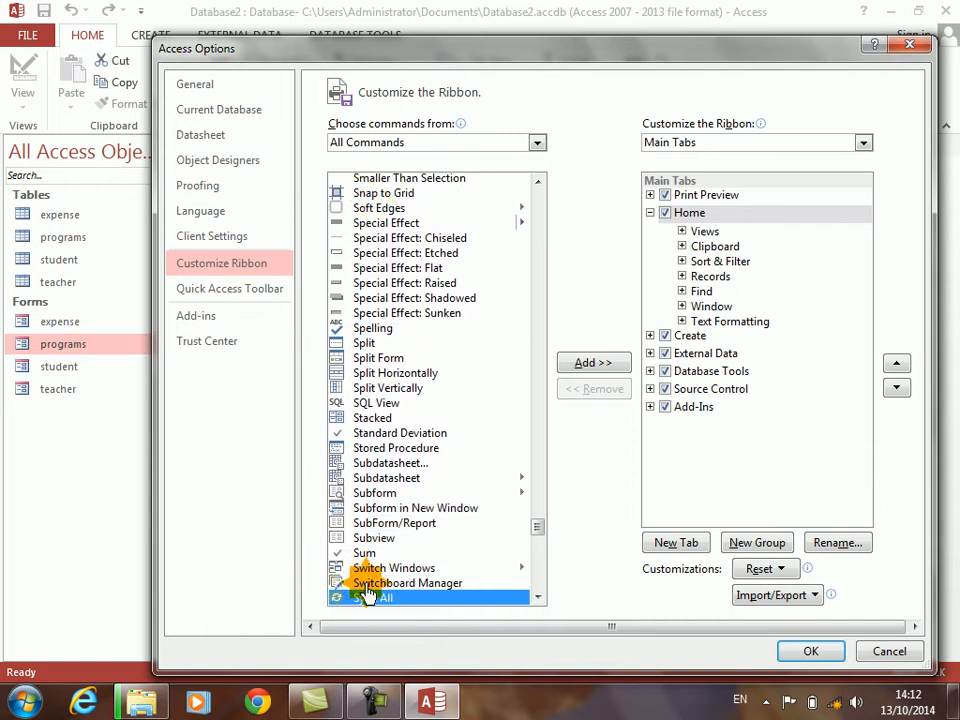
key(Up)
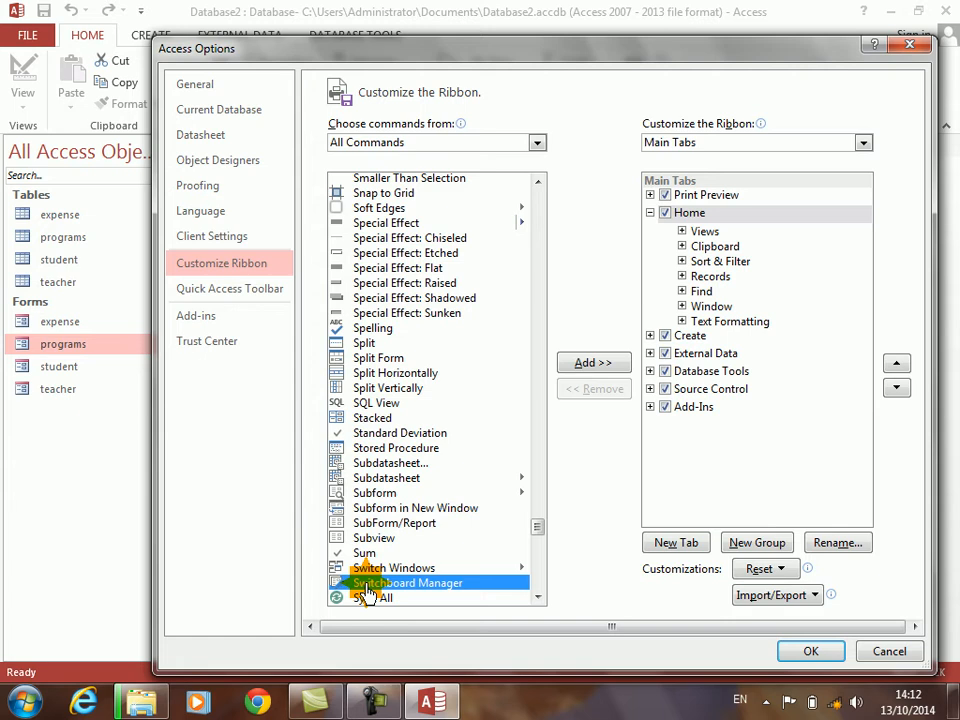
- Try to add the Switchboard Manager command directly to the built-in Home ribbon tab
click(586, 365)
click(489, 403)
click(650, 213)
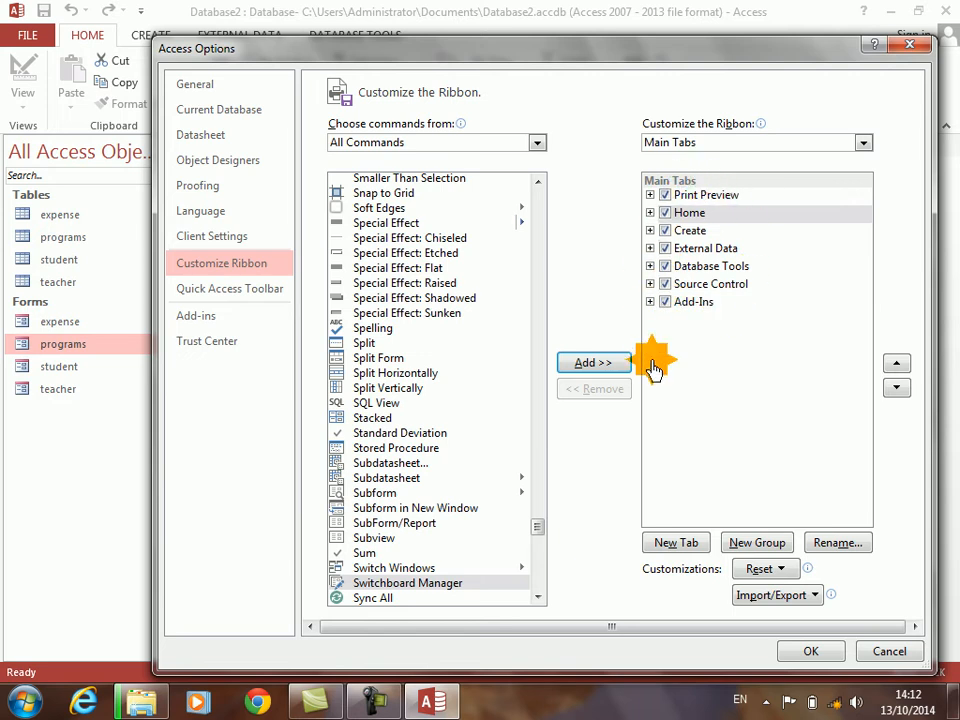
- Create a custom ribbon tab after Home, add Switchboard Manager to its new group and apply the ribbon changes
click(678, 542)
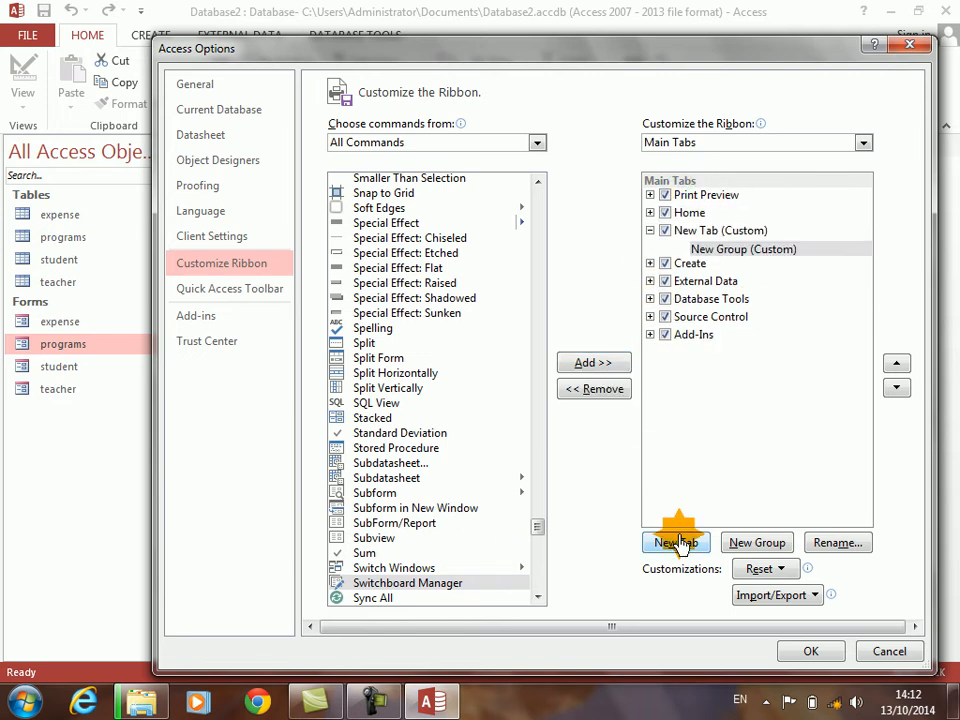
click(409, 586)
click(592, 362)
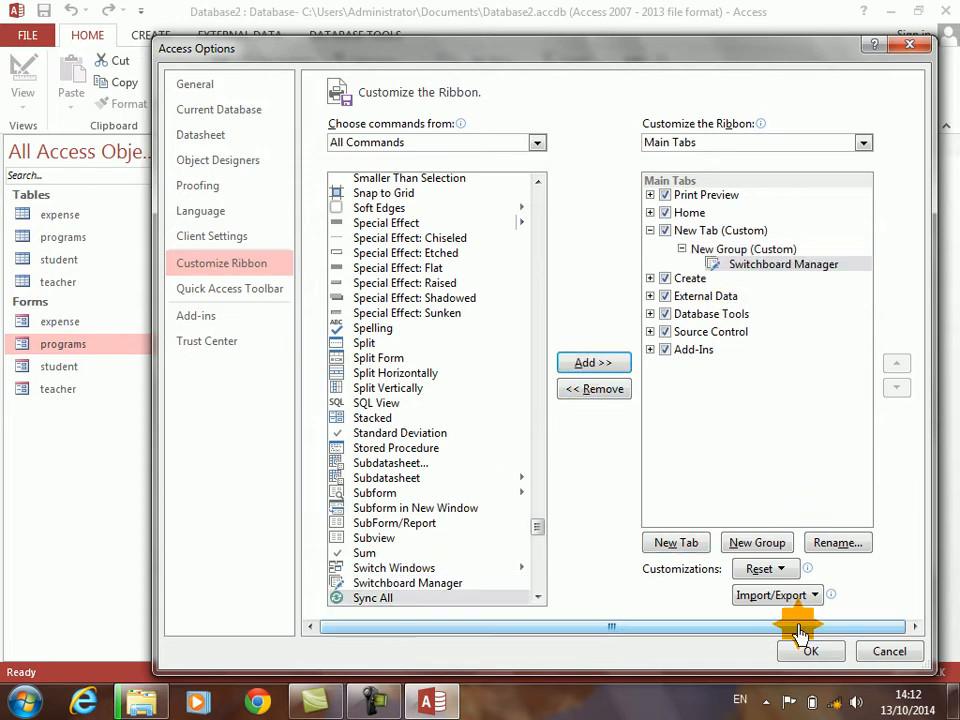
click(810, 650)
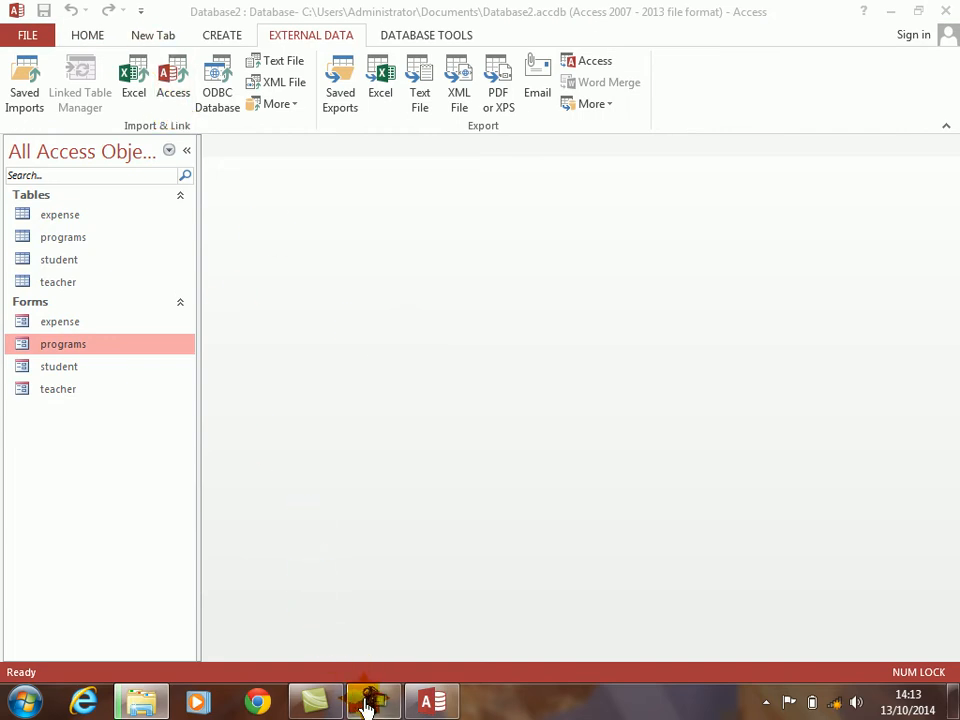
- Launch Switchboard Manager from the custom ribbon tab and agree to create a new switchboard for the database
click(153, 36)
click(36, 98)
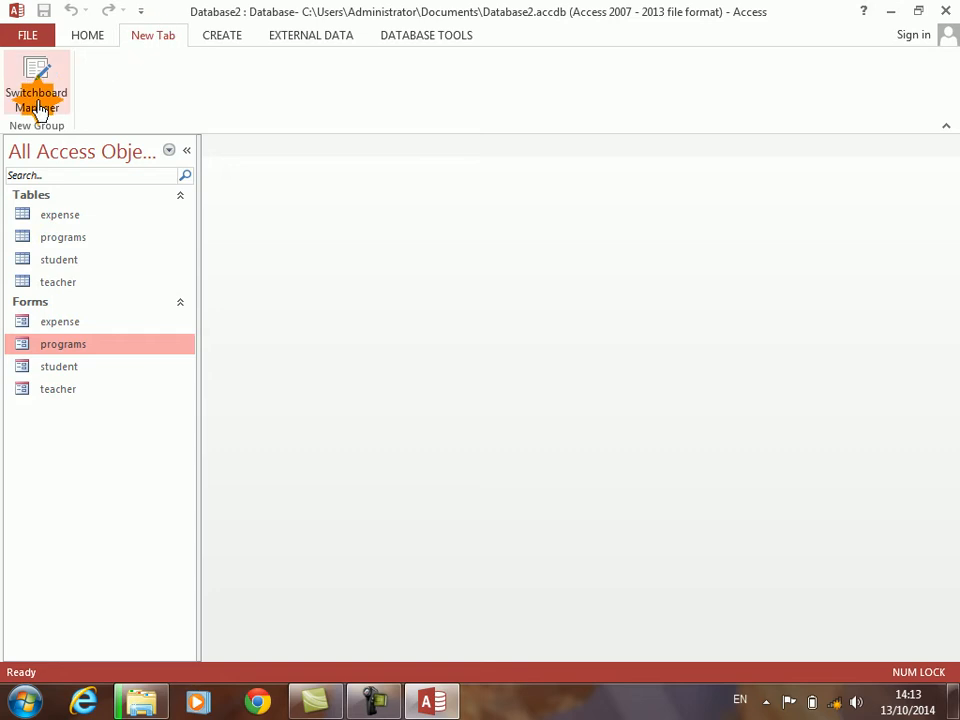
click(385, 394)
click(440, 402)
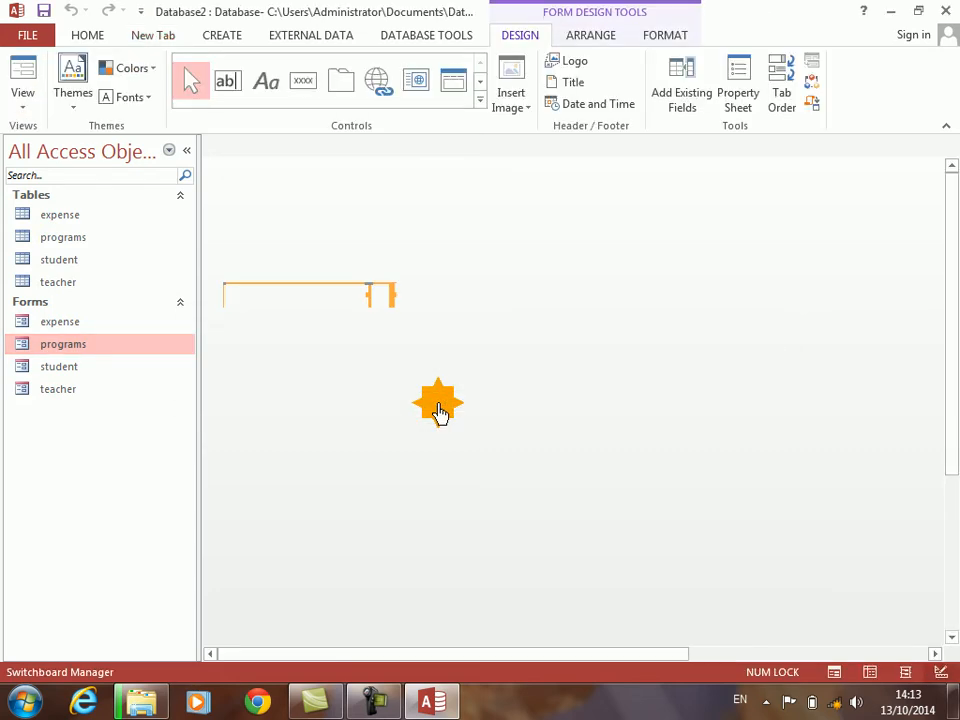
drag(502, 162, 538, 277)
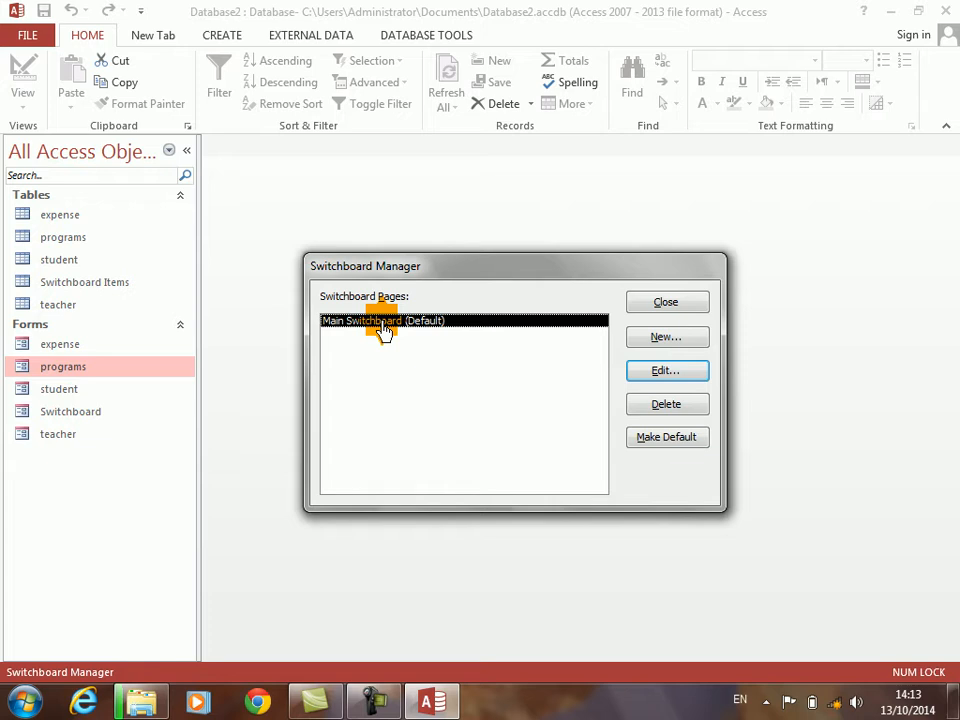
- Open the Main Switchboard page for editing in Switchboard Manager
click(433, 270)
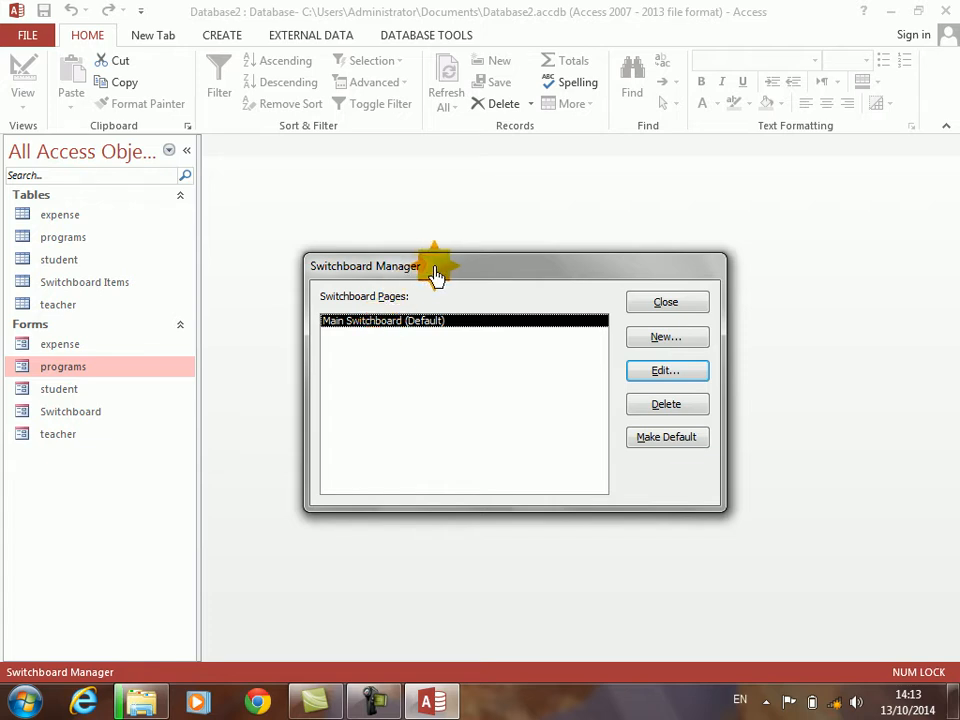
drag(437, 275, 424, 275)
click(352, 330)
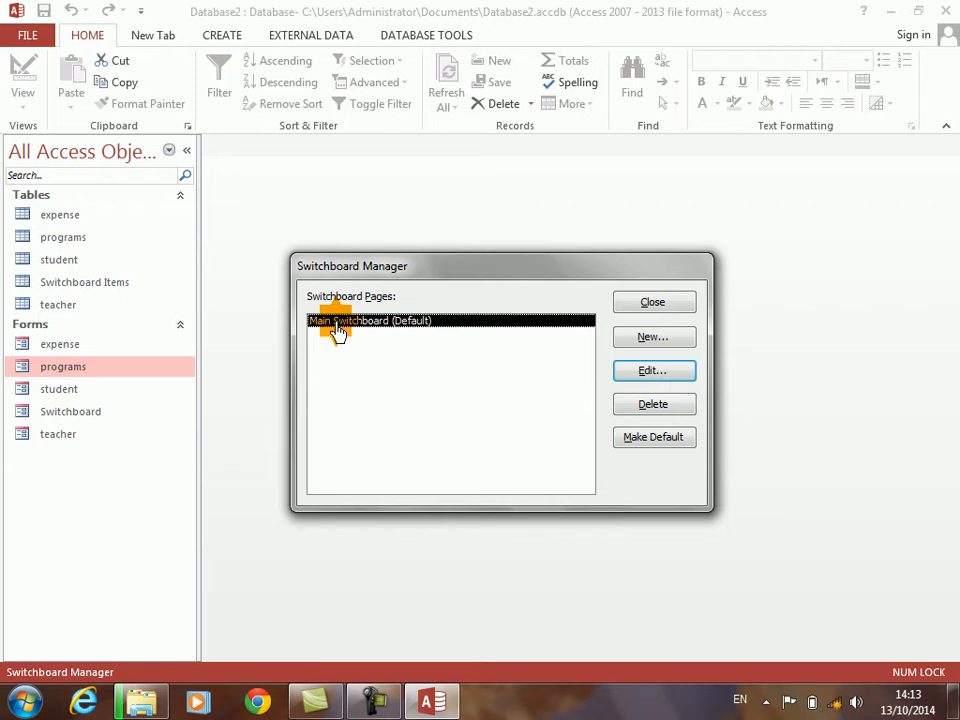
click(662, 380)
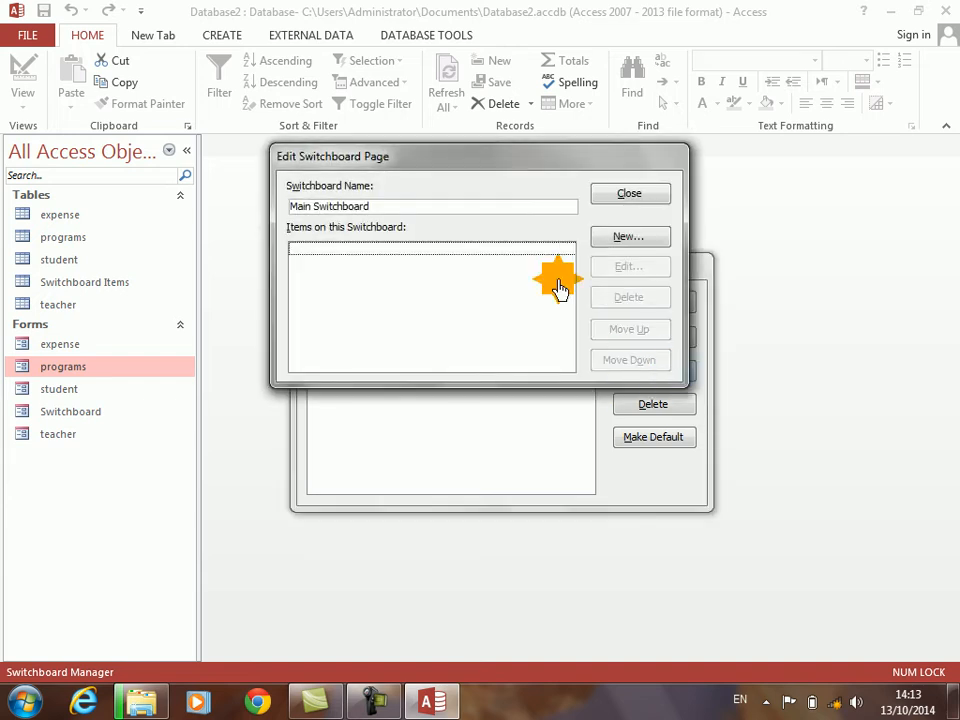
drag(500, 178, 513, 228)
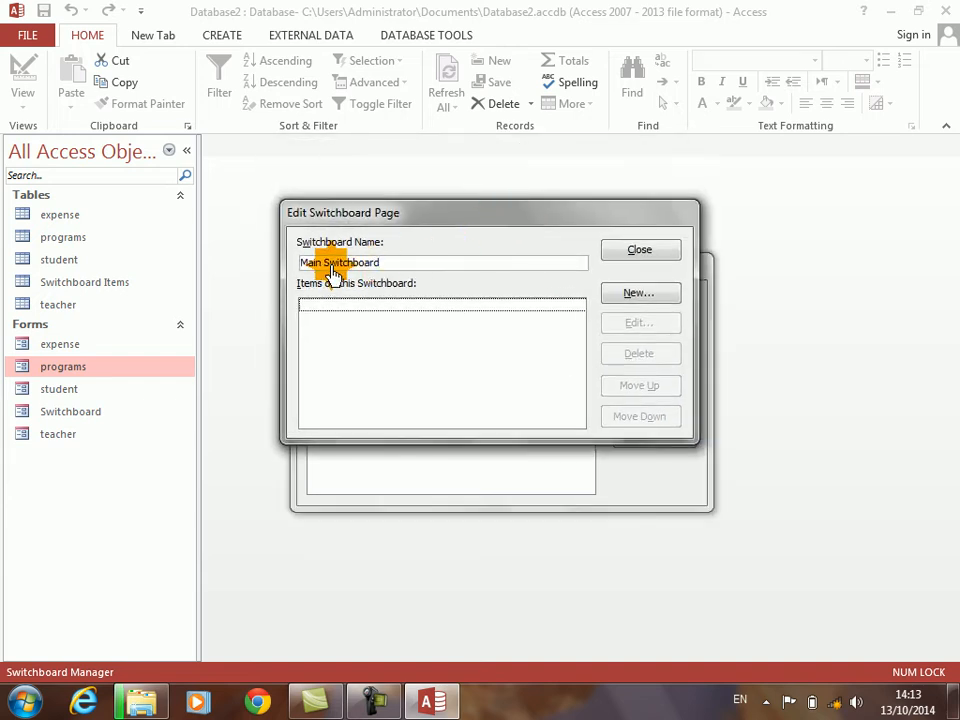
click(386, 265)
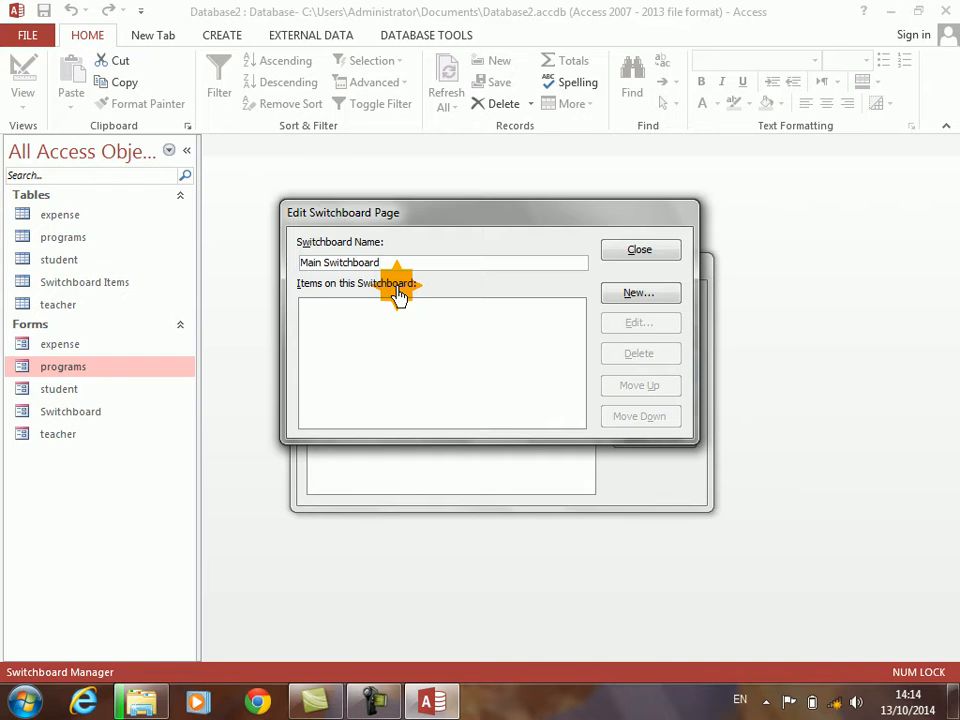
- Add a switchboard item with the text "open expense form" that opens the expense form using Open Form in Edit Mode
click(605, 298)
drag(394, 200, 440, 283)
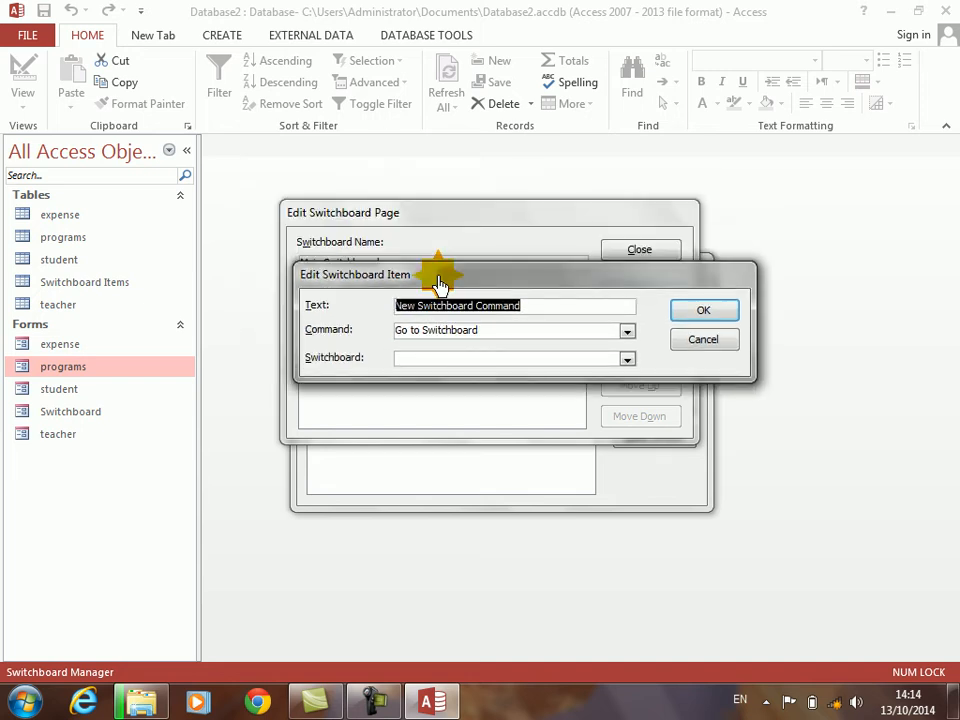
text(open expense form)
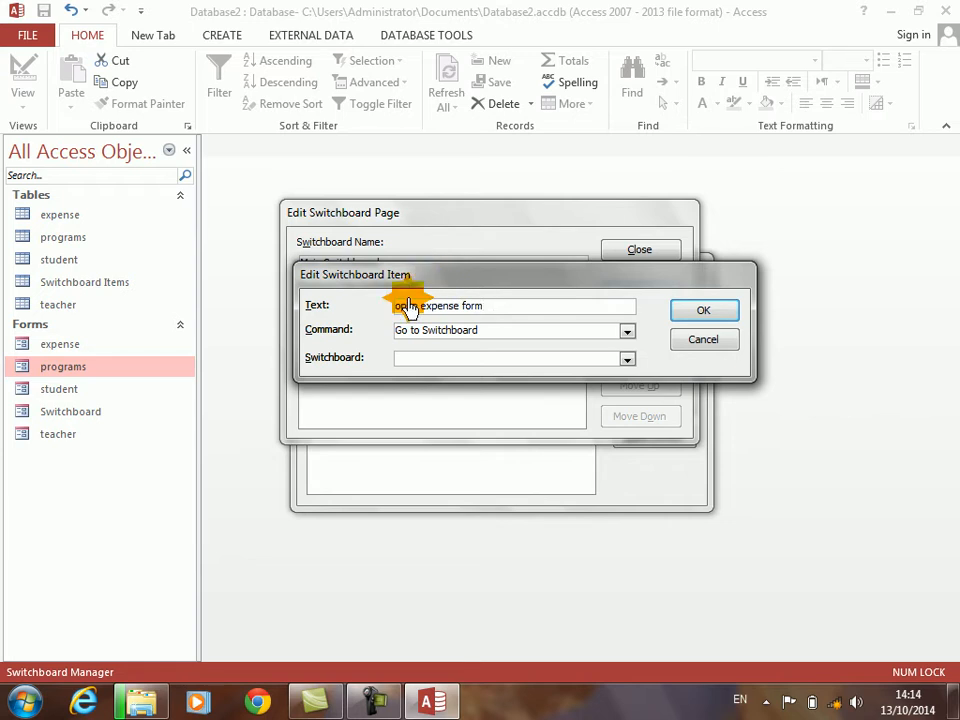
click(331, 336)
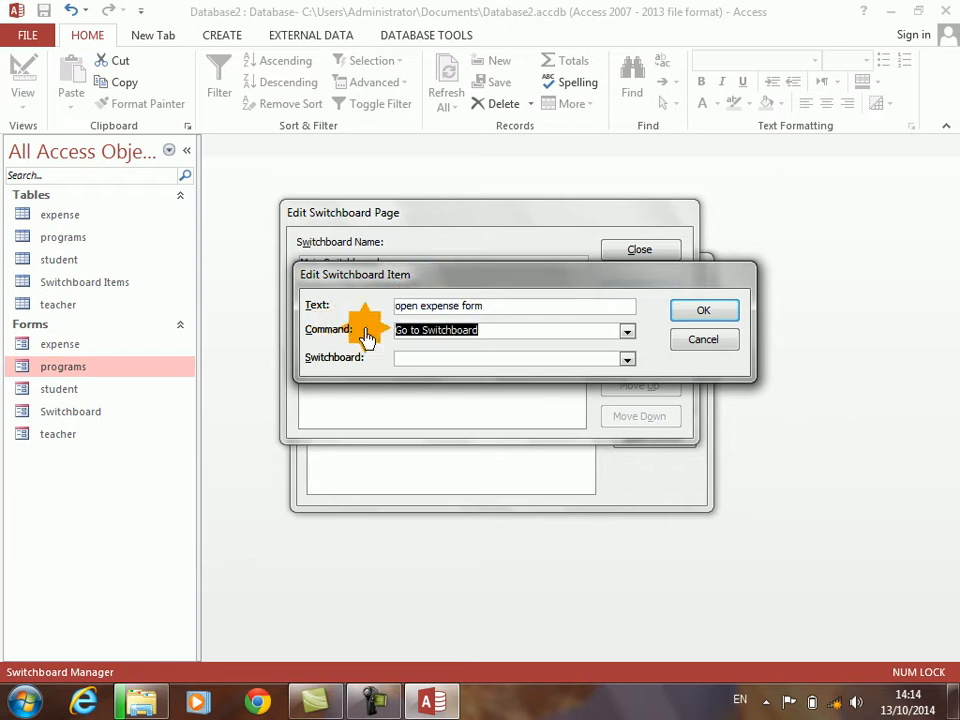
click(626, 331)
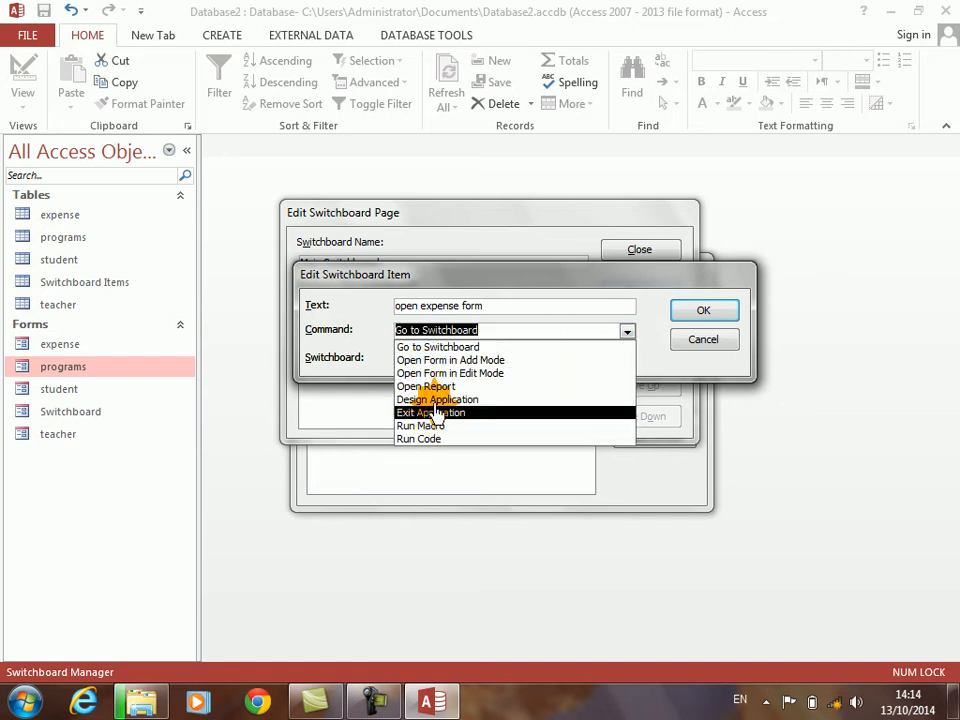
click(428, 373)
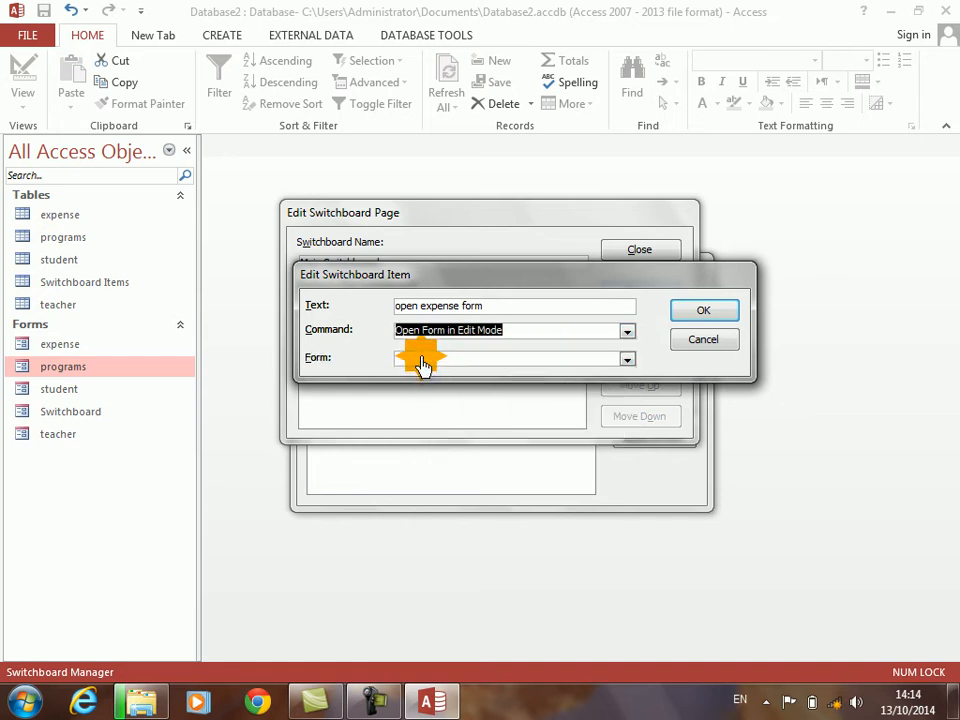
click(470, 360)
click(626, 359)
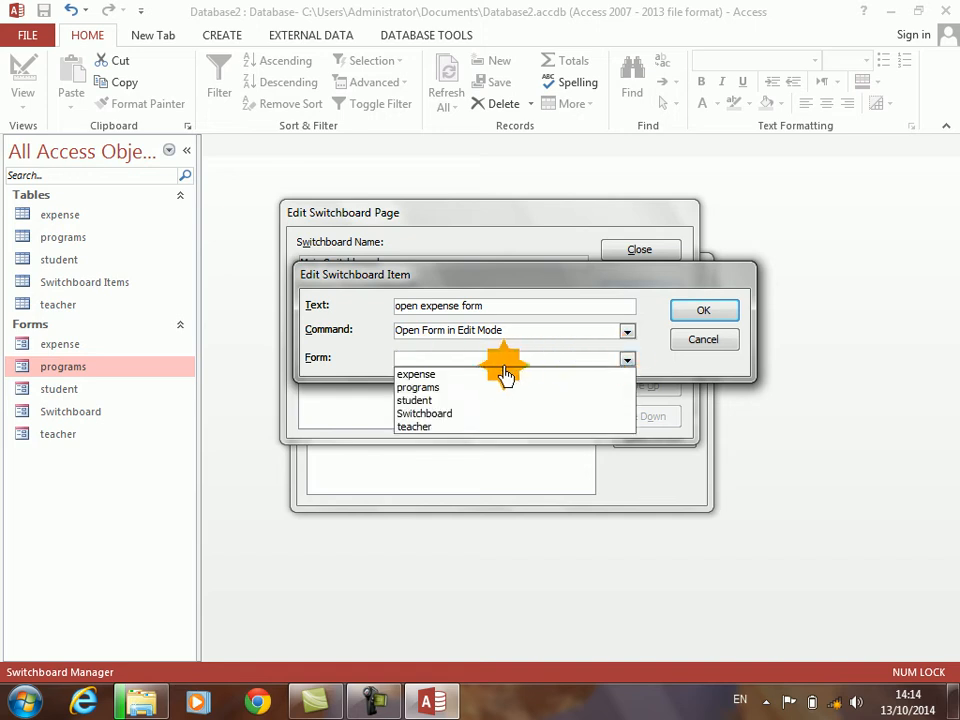
click(484, 377)
click(673, 312)
click(343, 318)
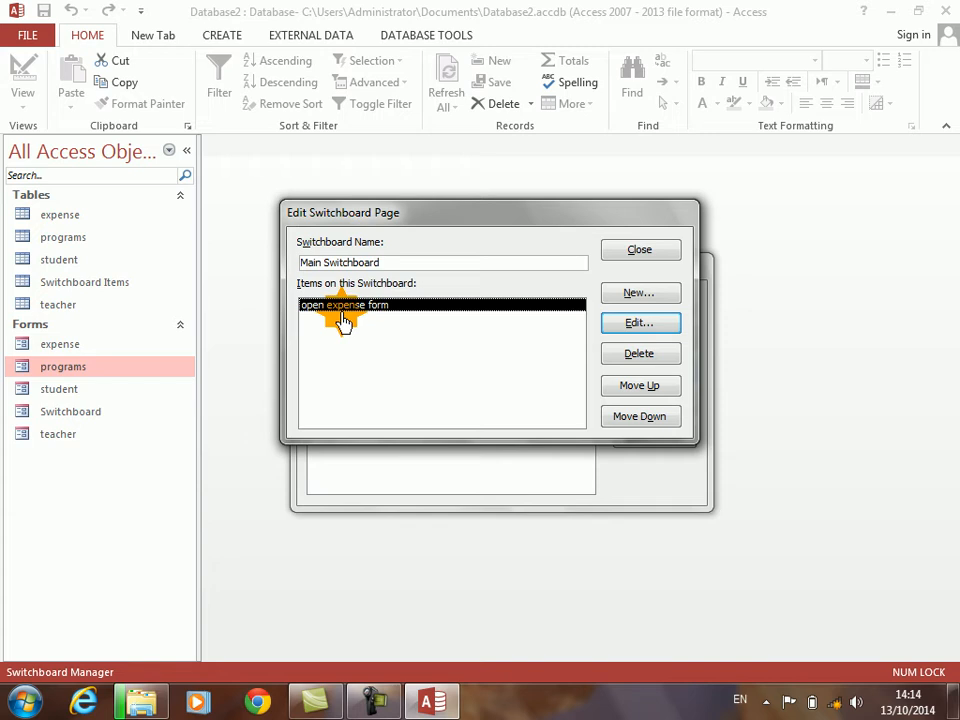
- Create another item on the Main Switchboard page with the text "Open Programs form"
click(638, 296)
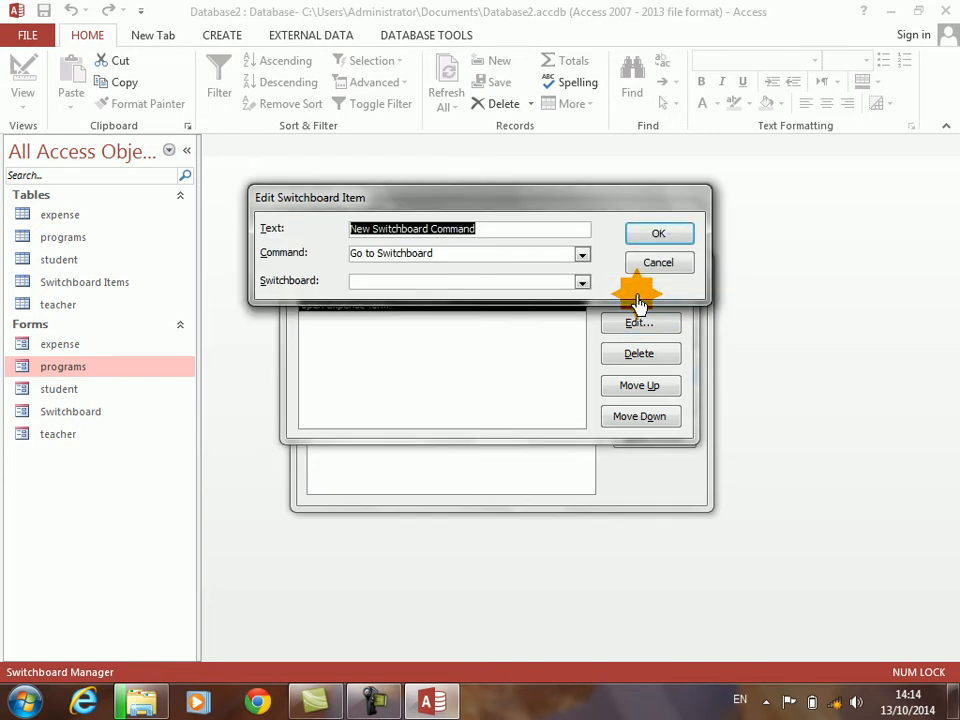
key(BackSpace)
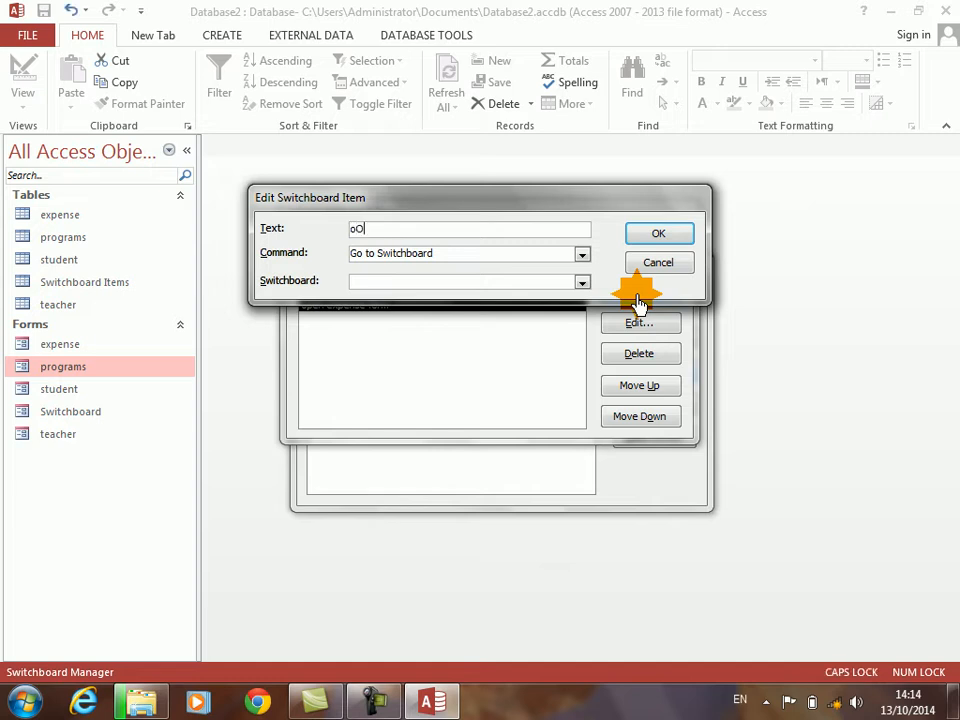
text(o)
key(Caps_Lock)
text(PE)
key(Caps_Lock)
text(Open)
key(Caps_Lock)
text(P)
key(Caps_Lock)
text(rog)
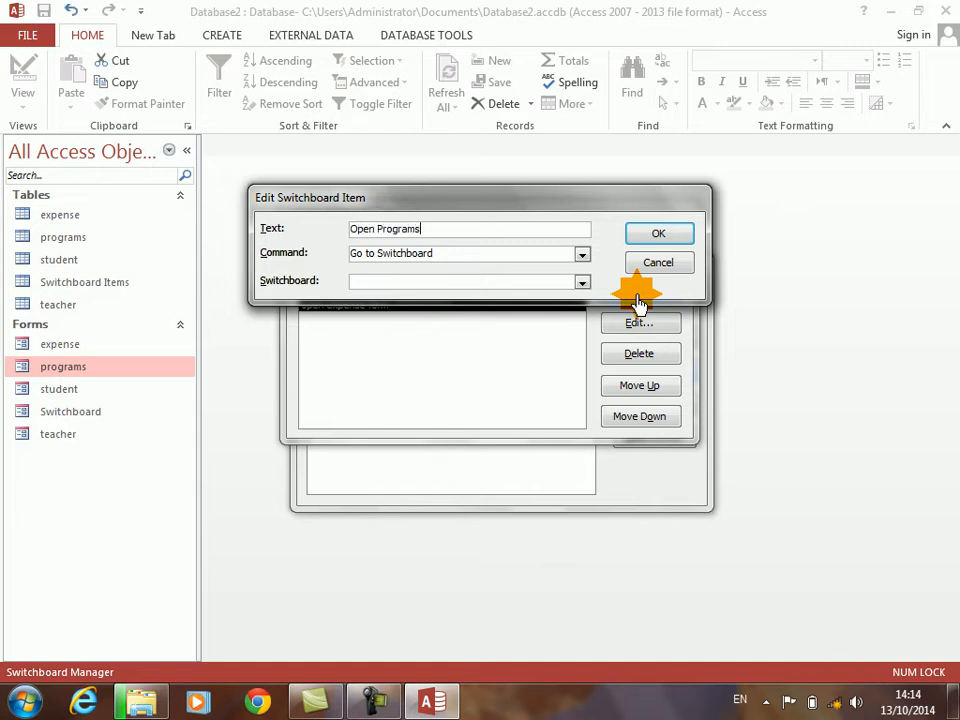
- Set the programs item's command to Open Form in Edit Mode with the programs form, and save the item
click(582, 257)
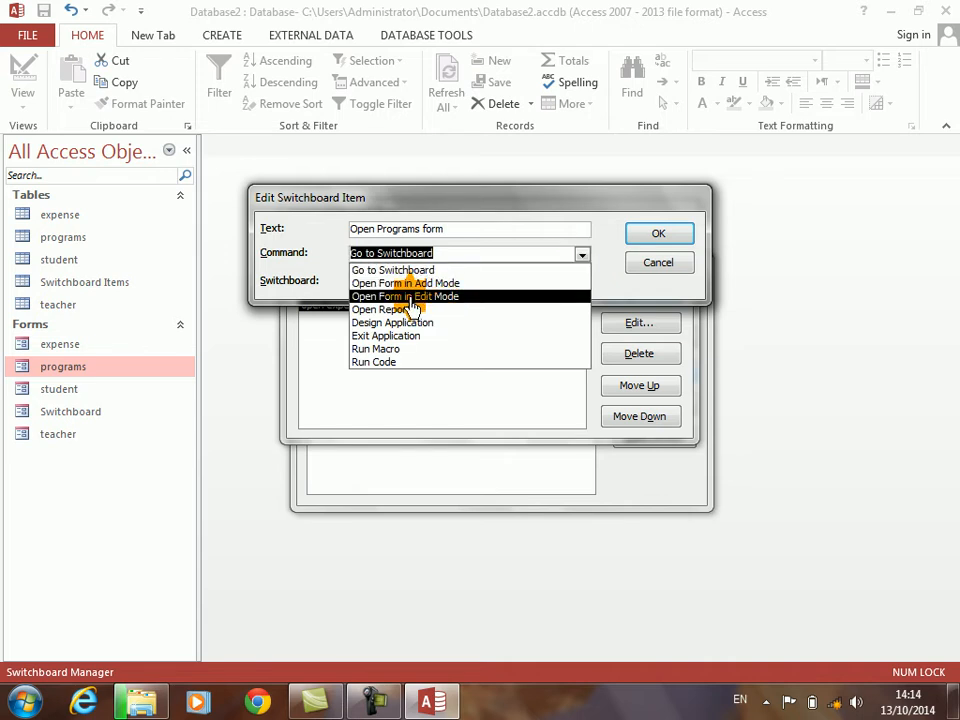
click(410, 297)
click(582, 284)
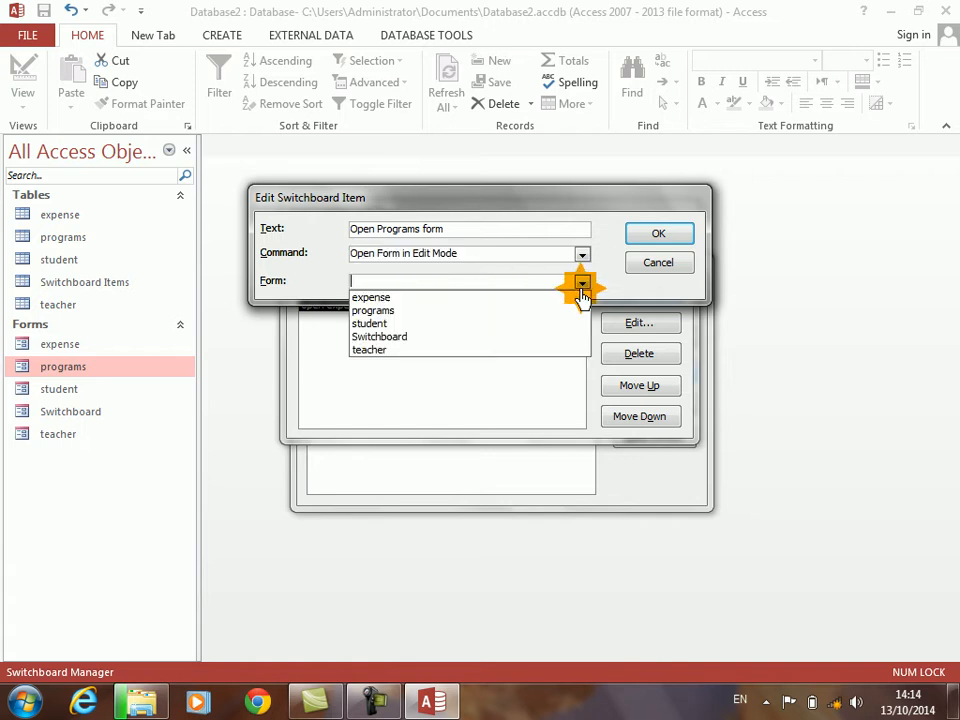
click(395, 311)
click(630, 229)
- Add a switchboard item with the text "open student form" that opens the student form using Open Form in Edit Mode
click(639, 294)
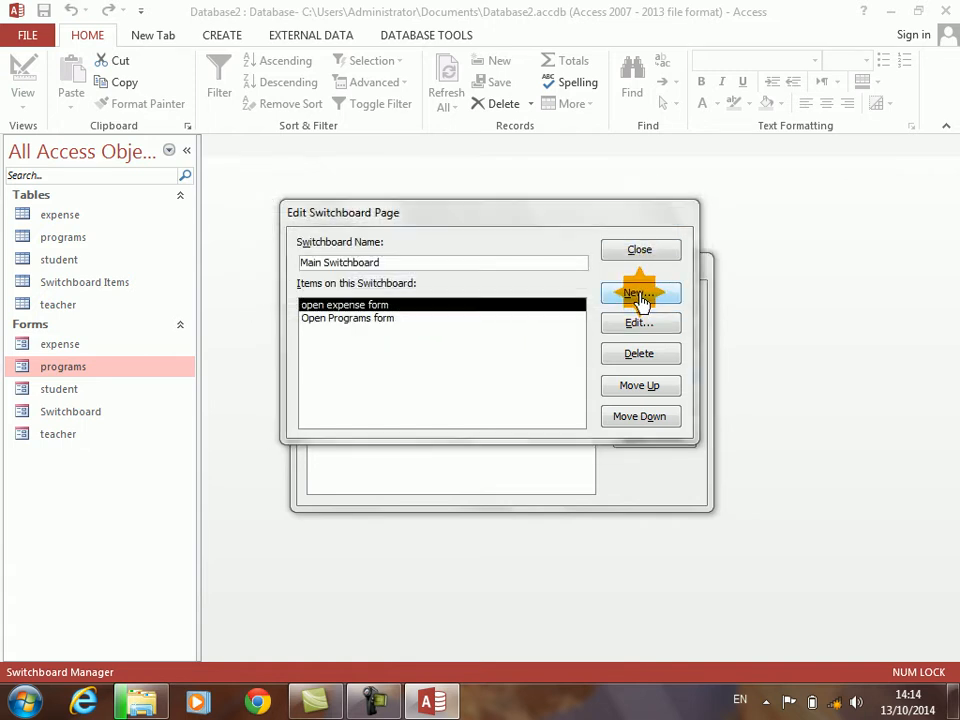
text(open student form)
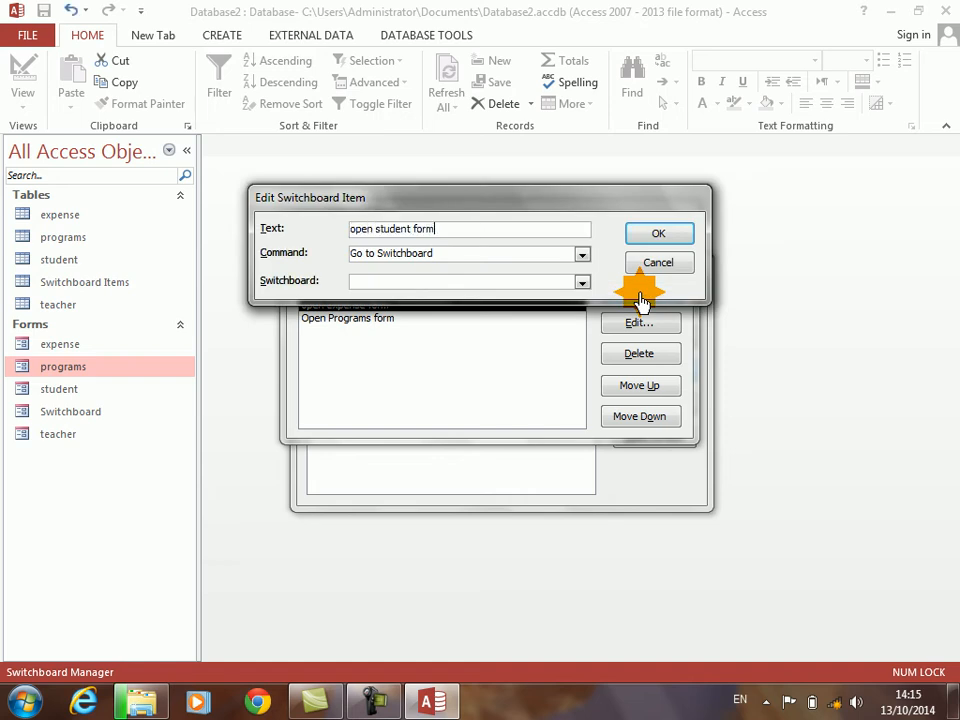
click(581, 254)
click(440, 297)
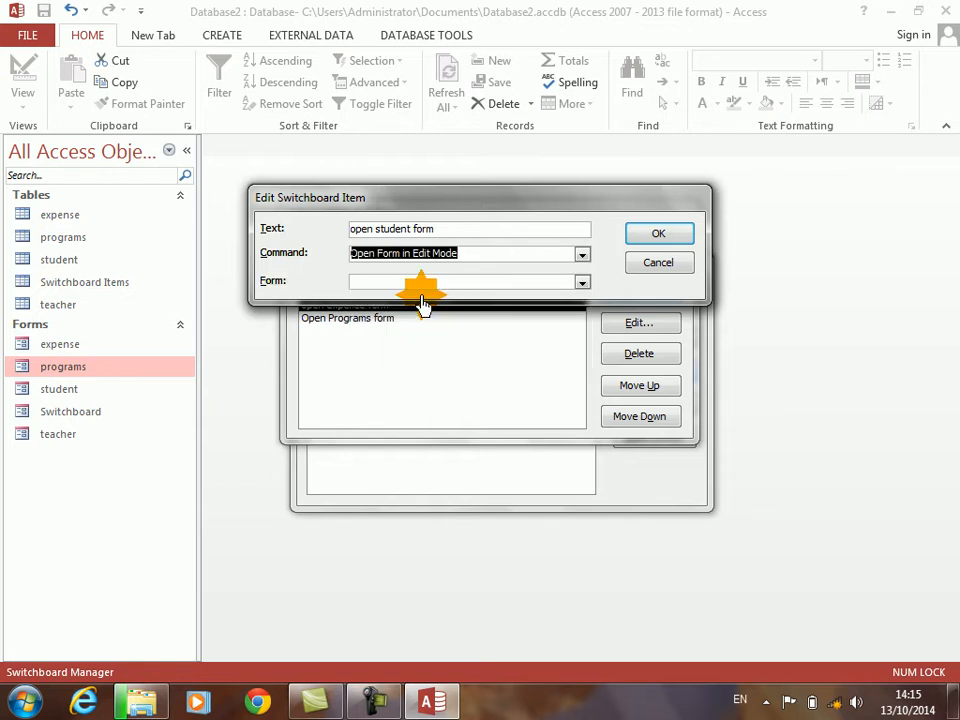
click(578, 283)
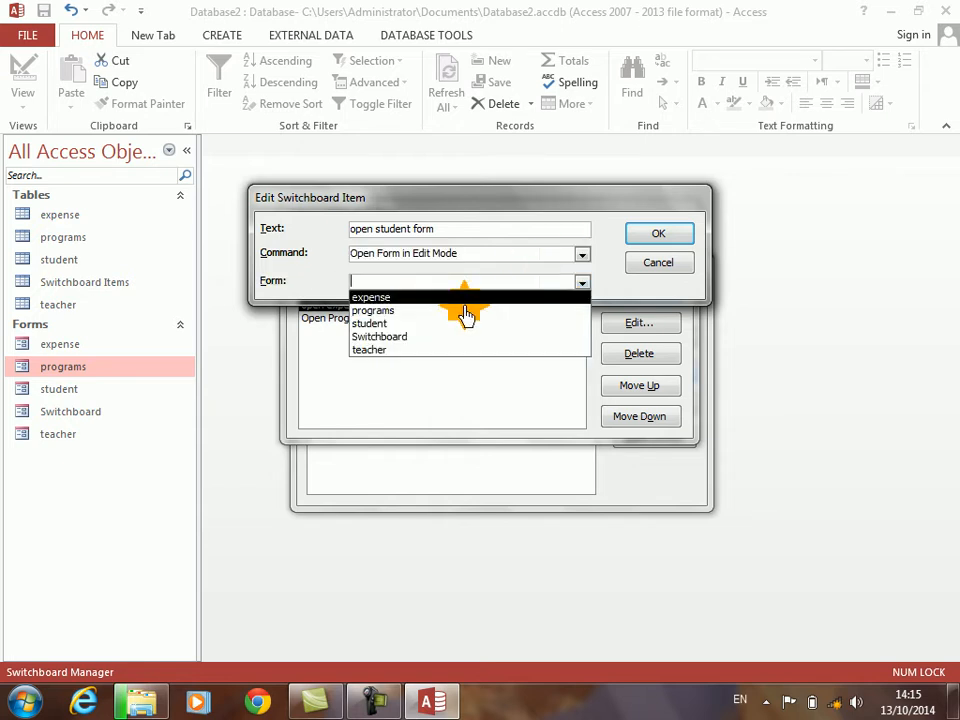
click(406, 325)
click(655, 238)
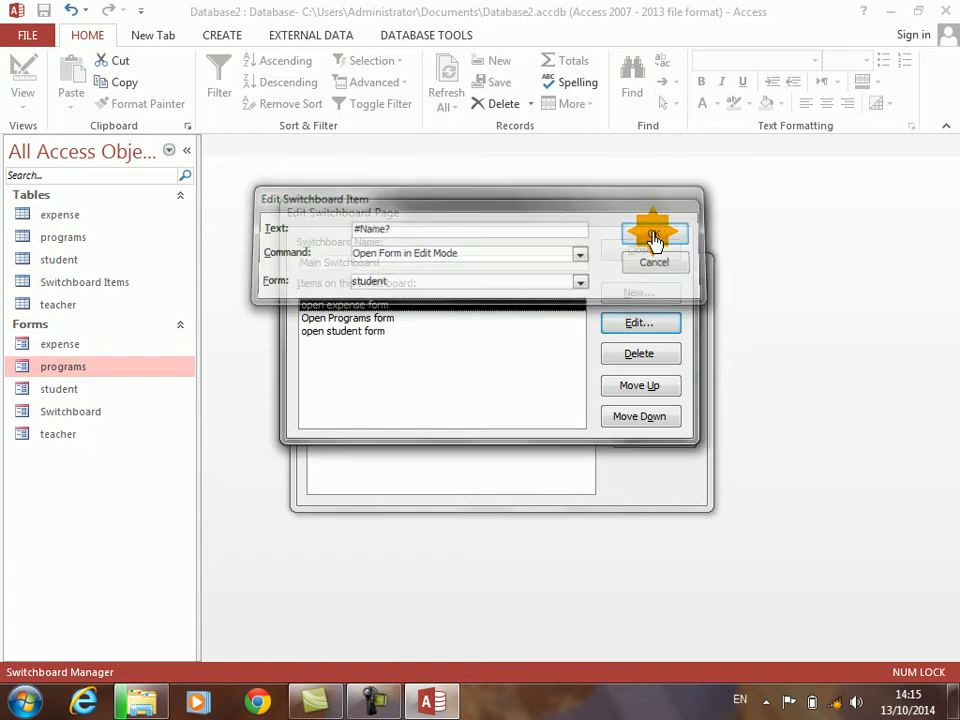
- Add an "open teacher form" item that opens the teacher form using Open Form in Edit Mode, and close Switchboard Manager
click(637, 295)
text(open teacher form)
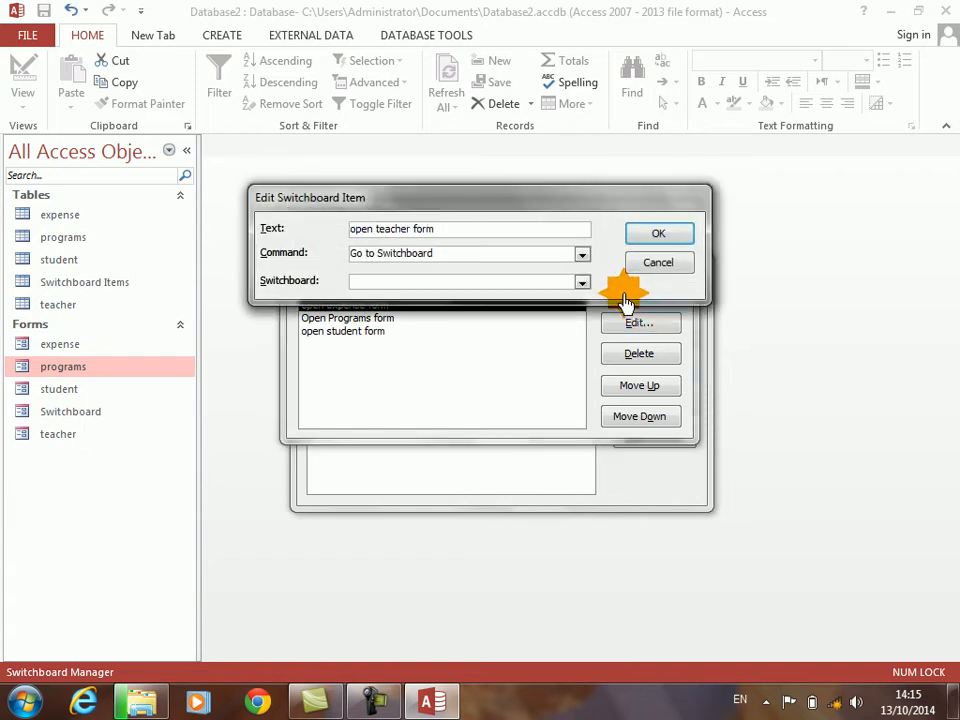
click(581, 254)
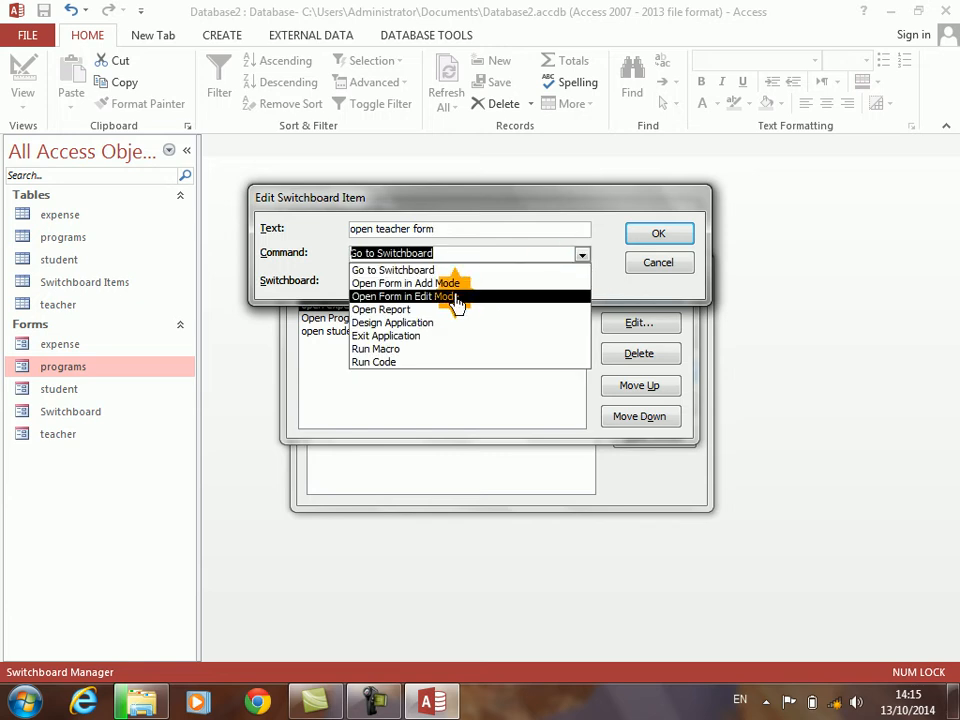
click(455, 297)
click(582, 283)
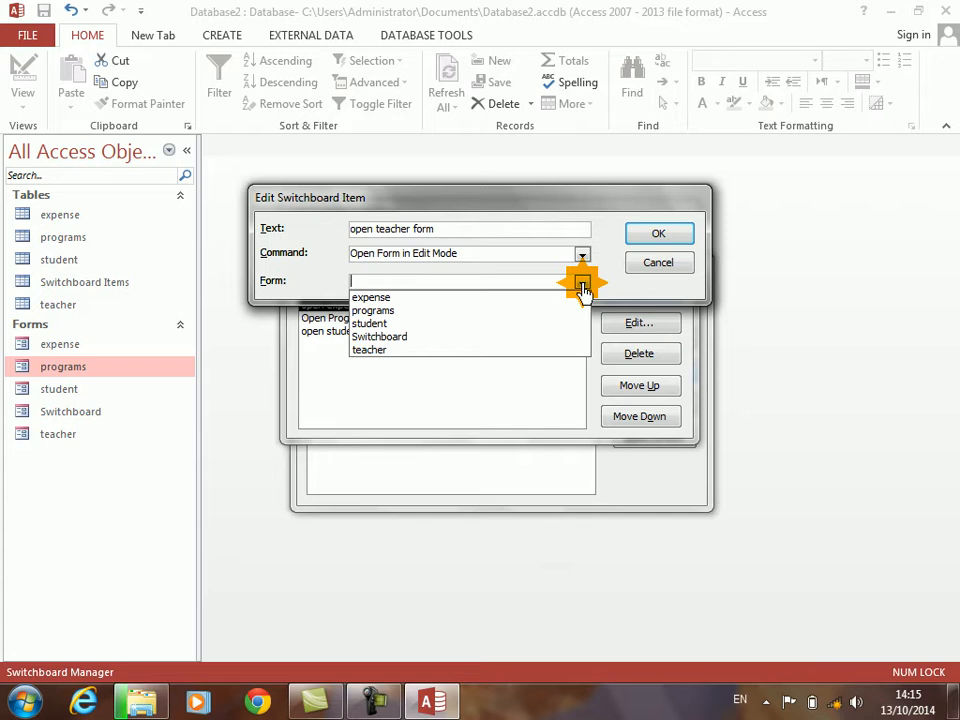
click(381, 350)
click(632, 245)
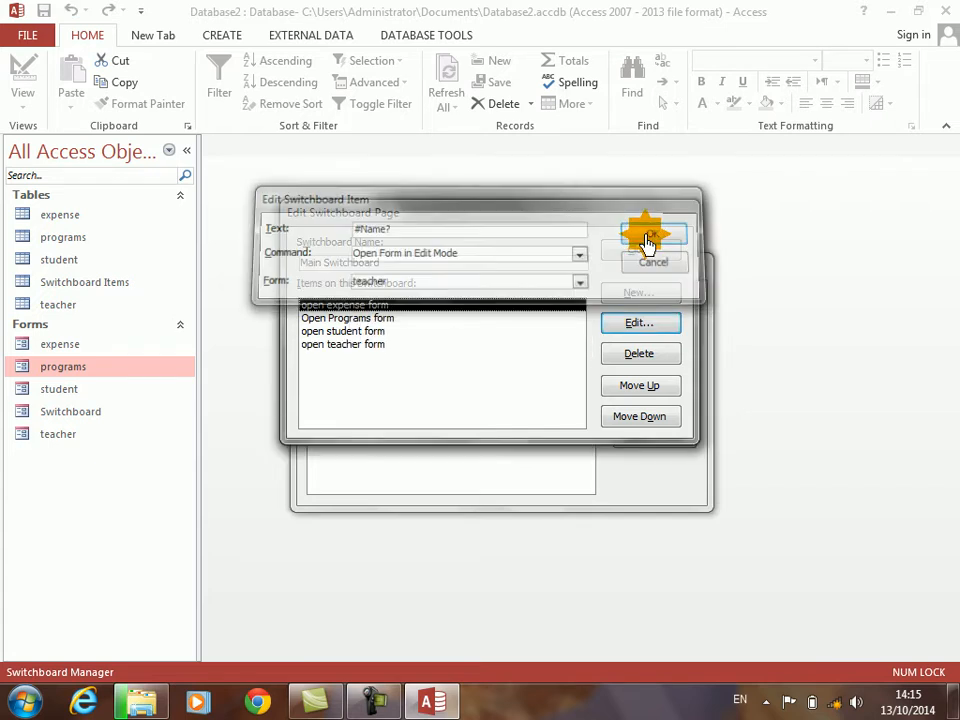
click(643, 252)
click(654, 303)
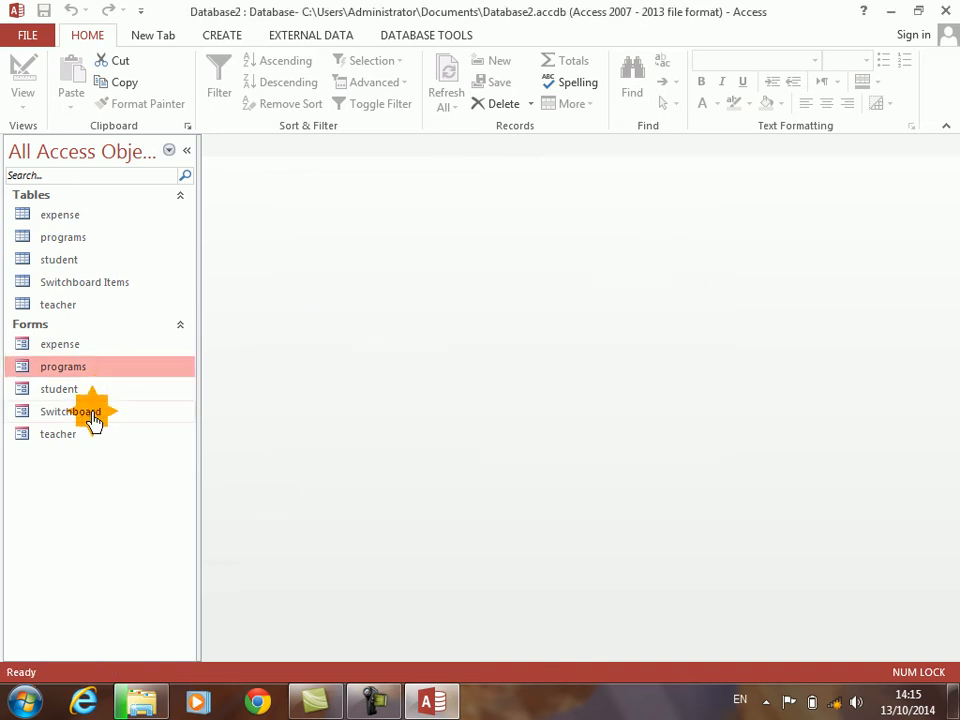
- Open the Switchboard form and test its expense, programs, student and teacher items, closing each form it opens
click(94, 418)
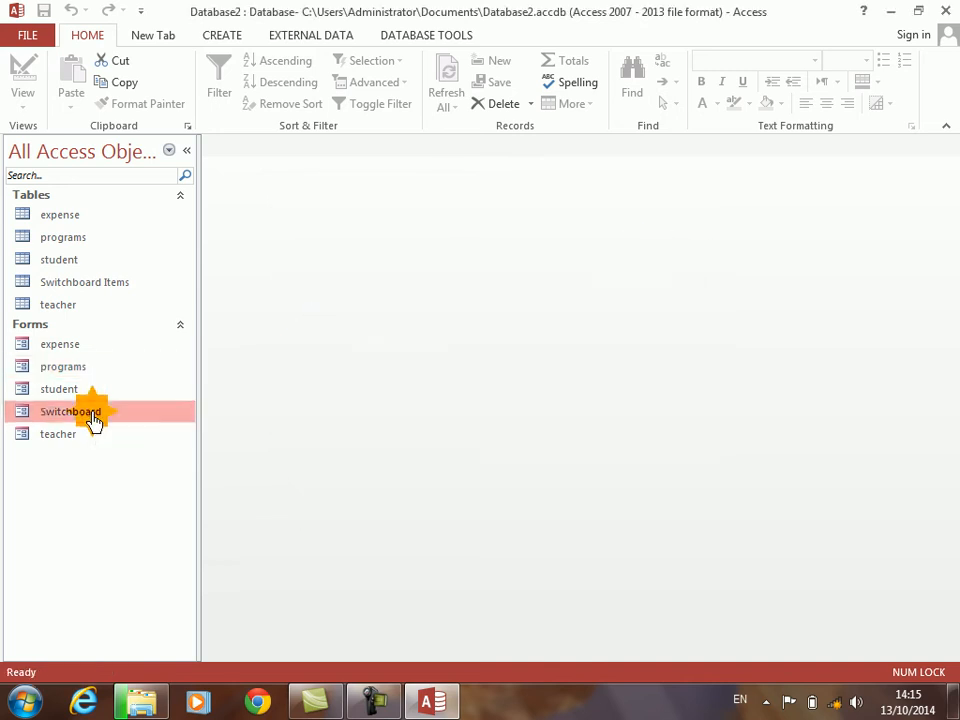
double_click(94, 418)
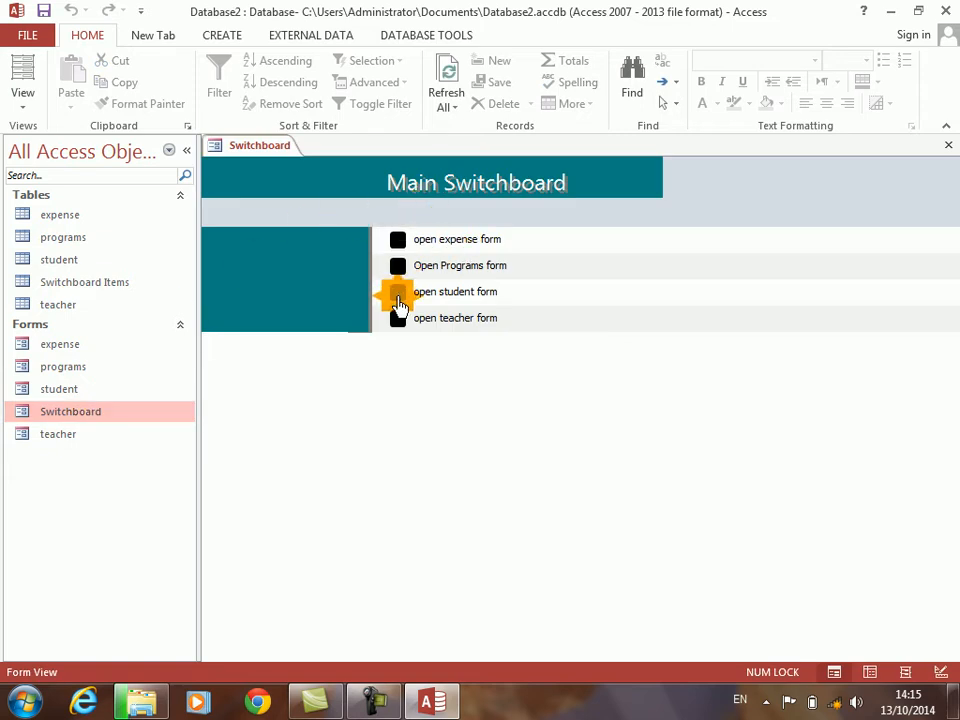
click(397, 240)
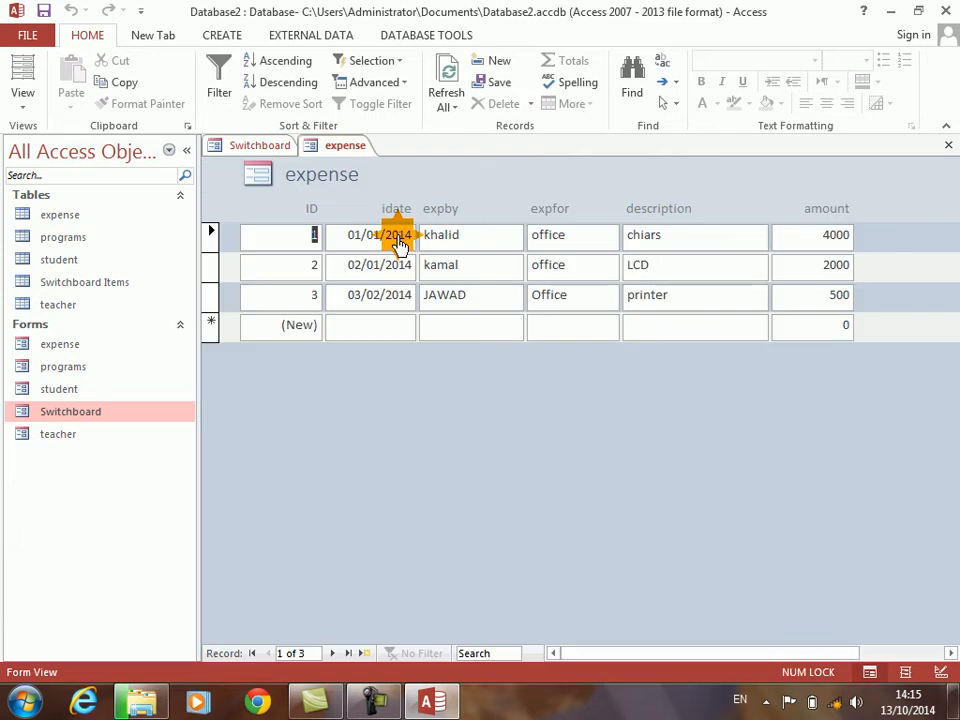
click(948, 145)
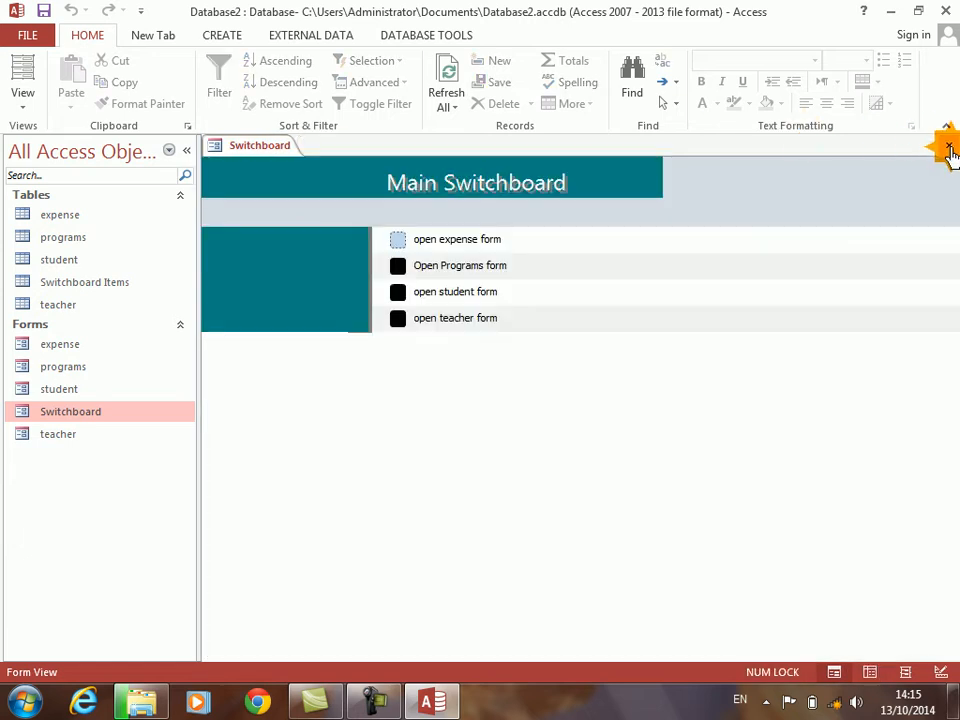
click(397, 265)
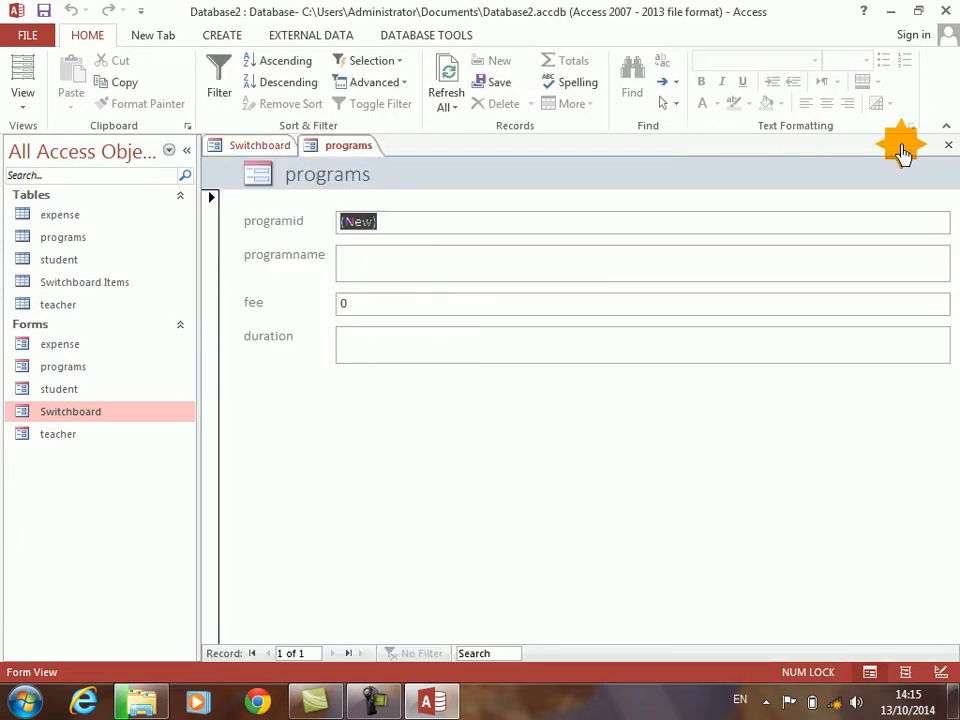
click(946, 145)
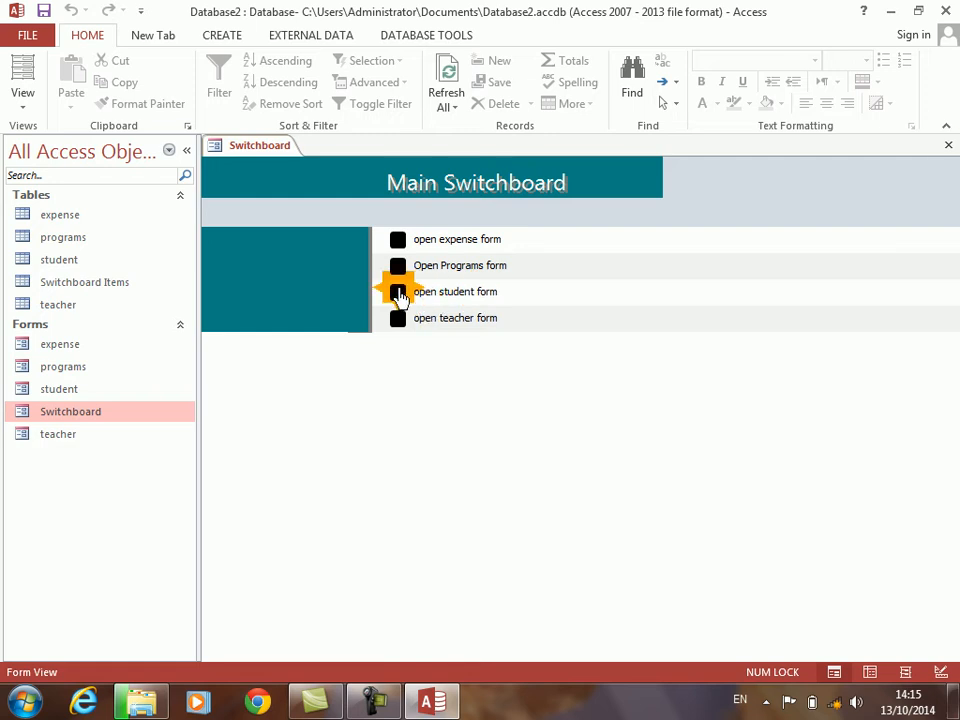
click(398, 293)
click(948, 145)
click(397, 318)
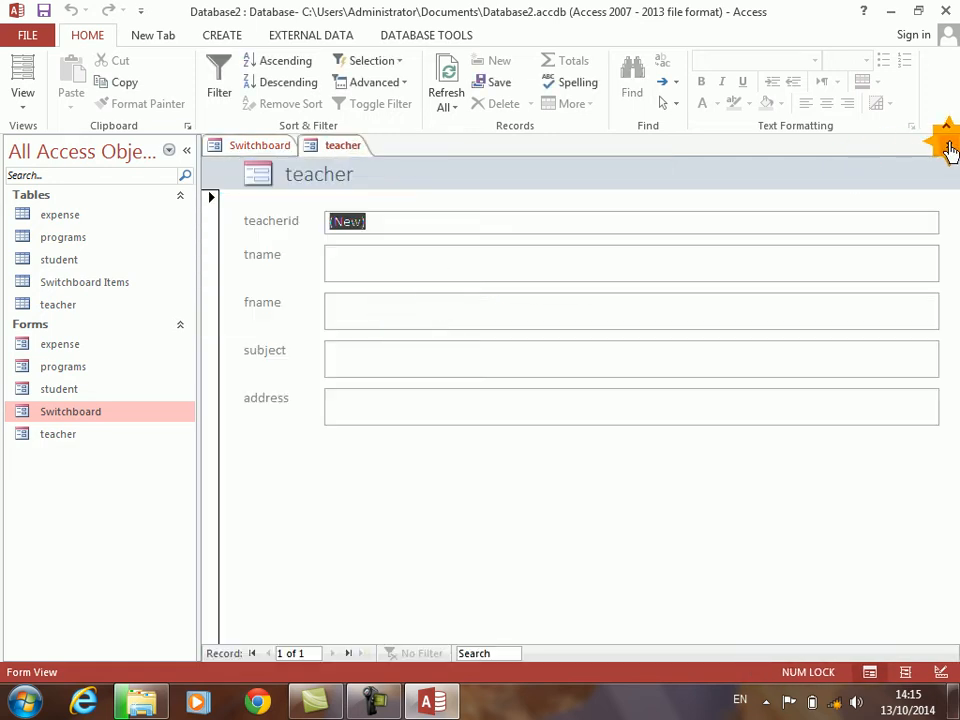
click(947, 145)
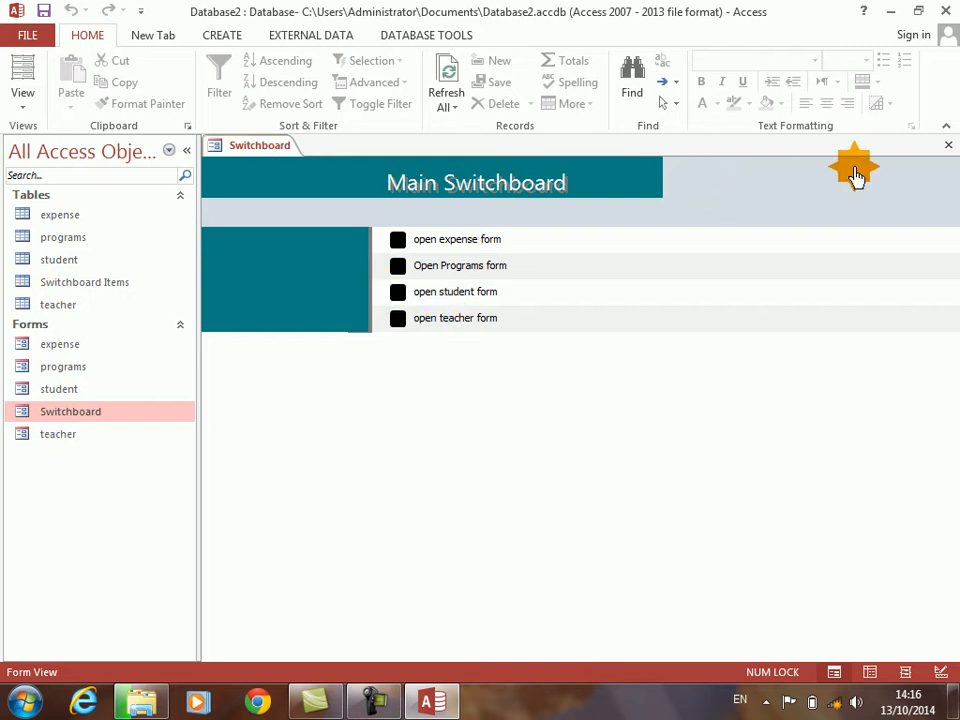
- Close the Switchboard form, rename the Main Switchboard page to "Forms Board" in Switchboard Manager, and close the manager
click(947, 147)
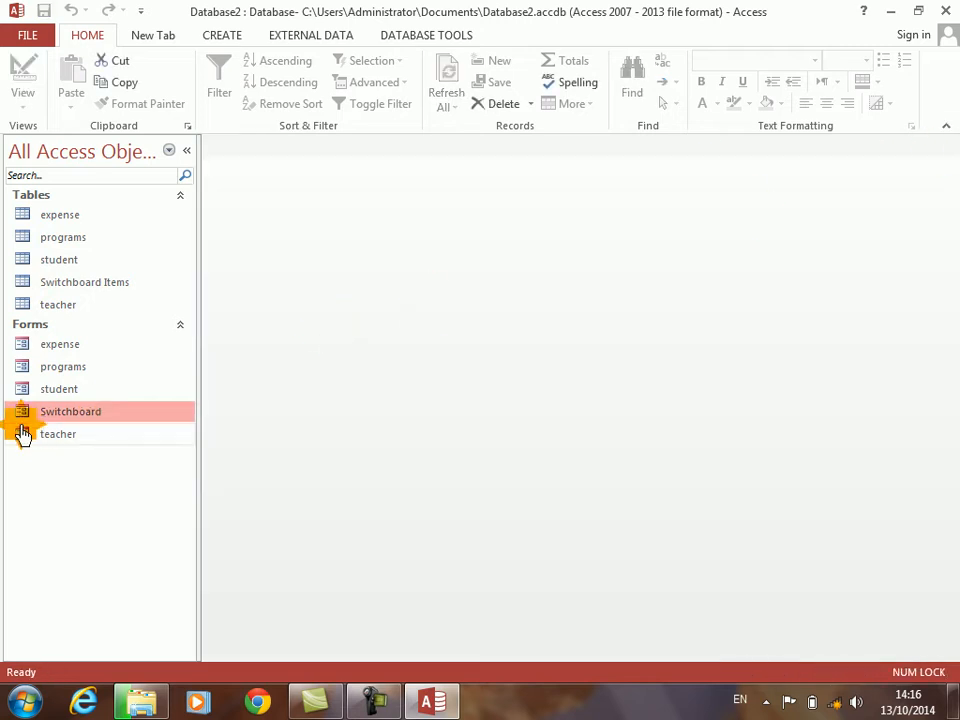
click(151, 36)
click(36, 90)
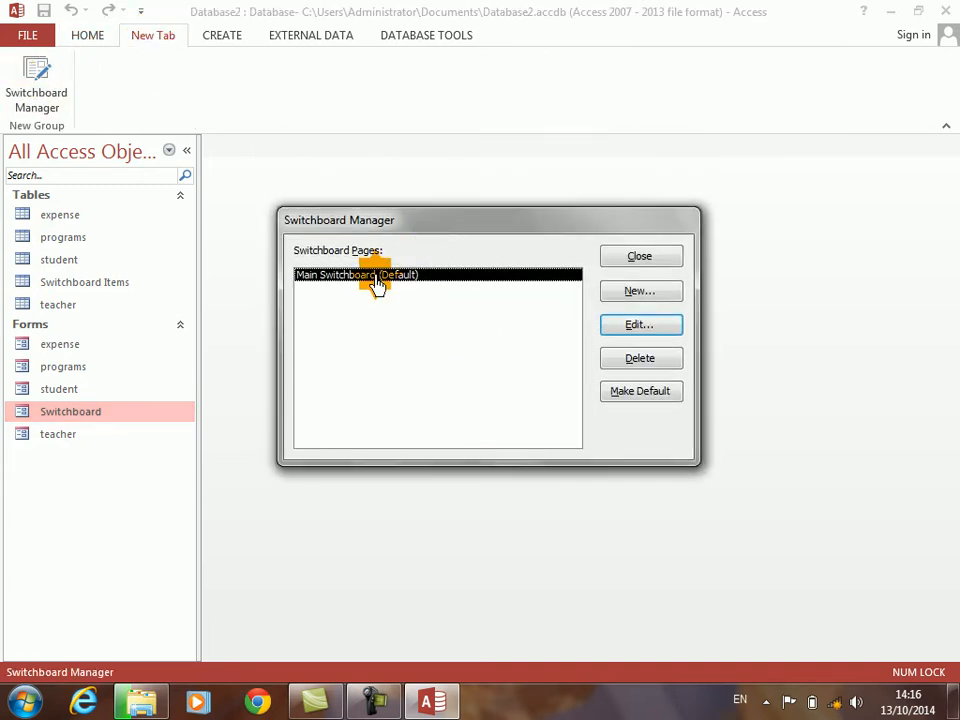
click(641, 328)
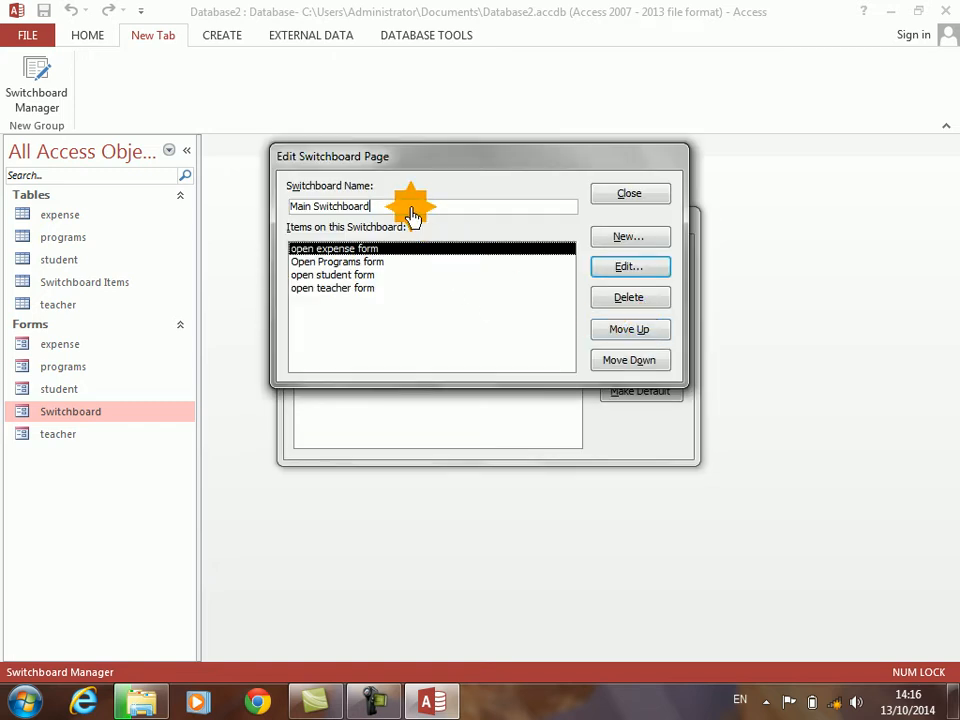
drag(413, 215, 249, 214)
key(Caps_Lock)
text(F)
key(Caps_Lock)
text(orms)
key(Caps_Lock)
text(B)
key(Caps_Lock)
text(o)
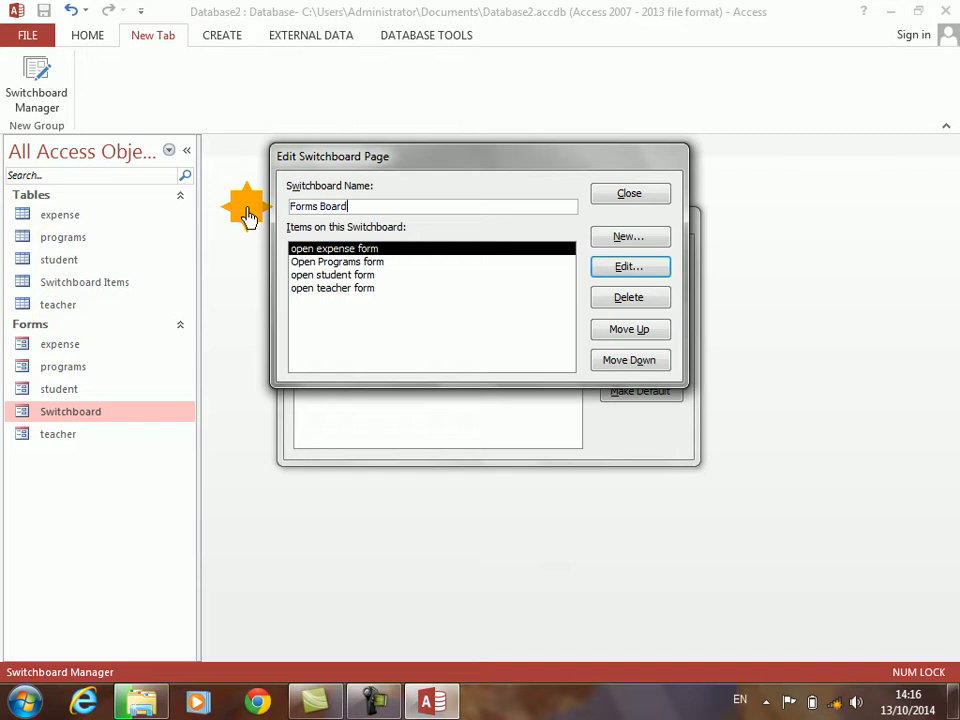
text(ard)
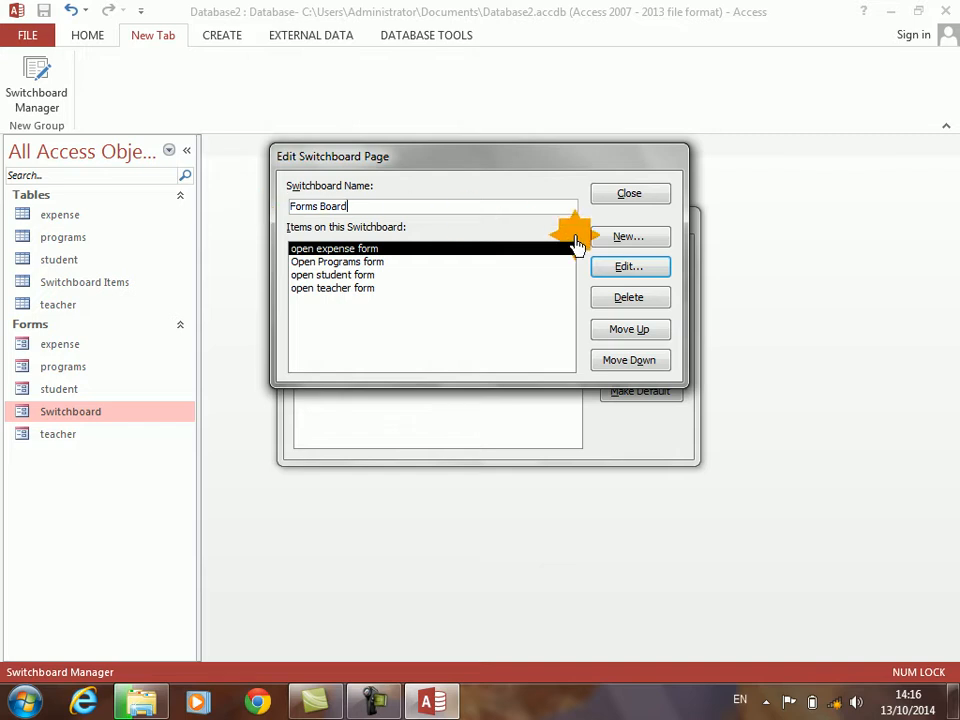
click(627, 194)
click(336, 279)
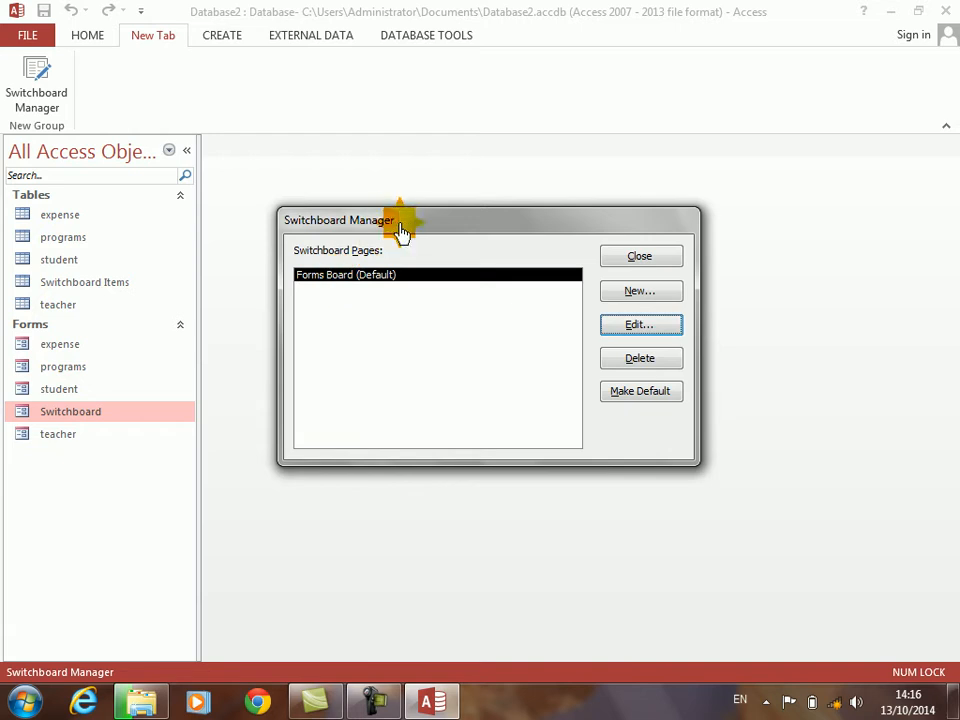
drag(394, 219, 405, 246)
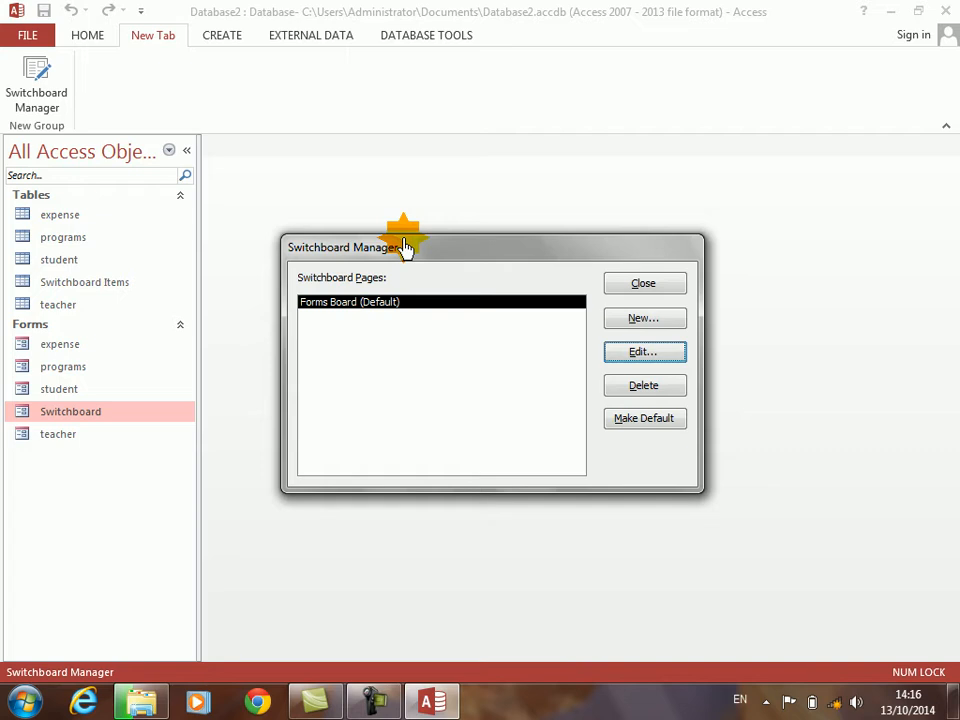
key(Escape)
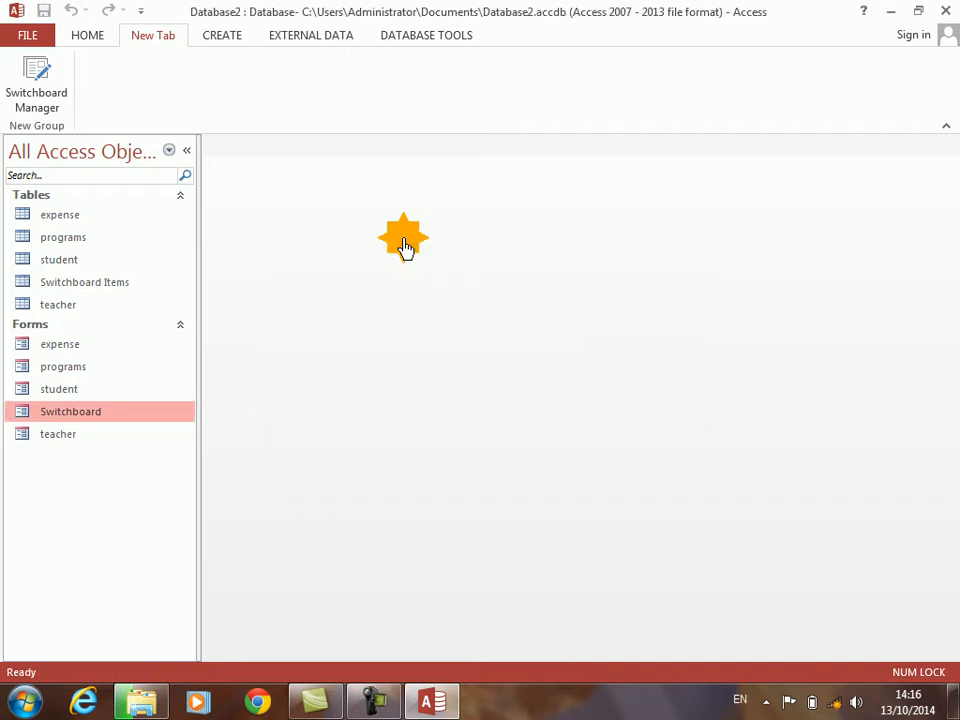
- Create a report titled "expense" from all fields of the expense table with the Report Wizard, and close its preview
click(221, 37)
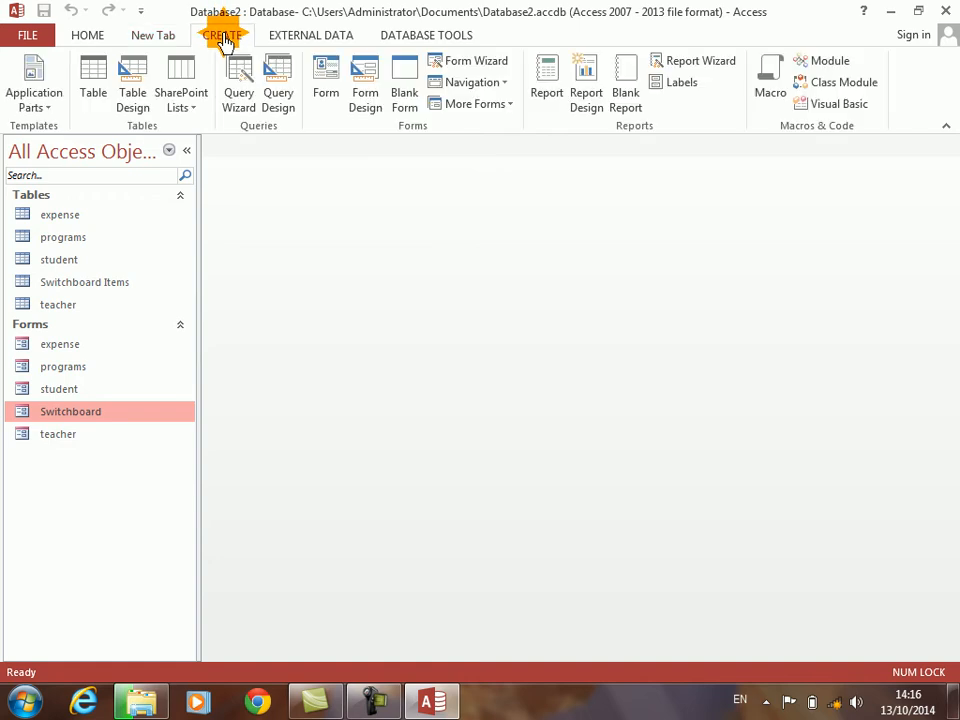
click(676, 62)
click(449, 323)
click(579, 433)
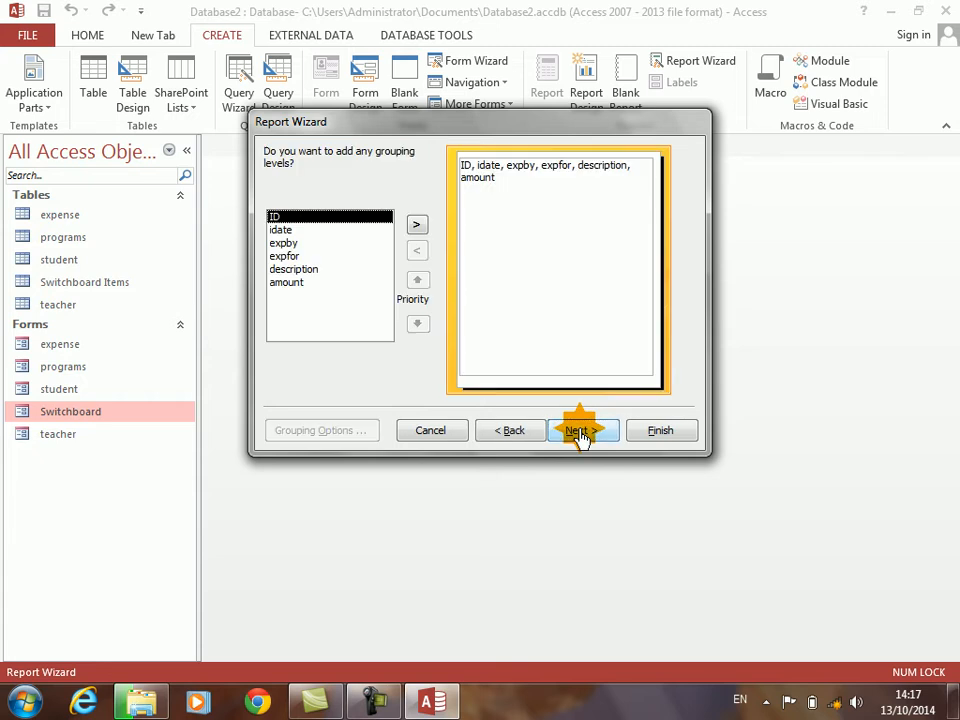
click(579, 433)
click(580, 432)
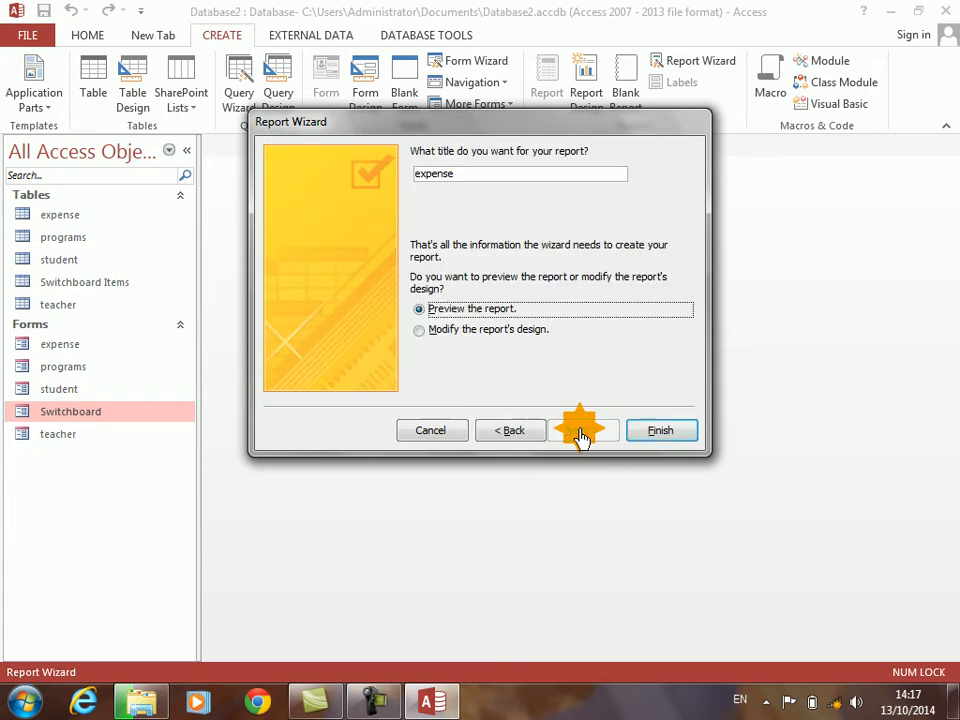
click(652, 436)
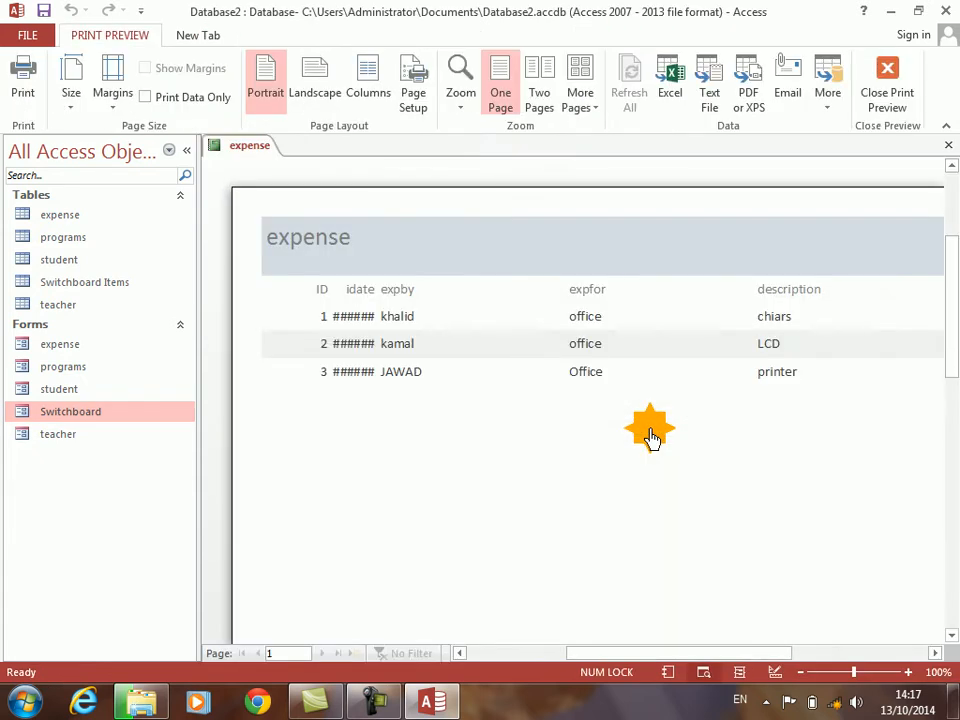
key(ctrl+w)
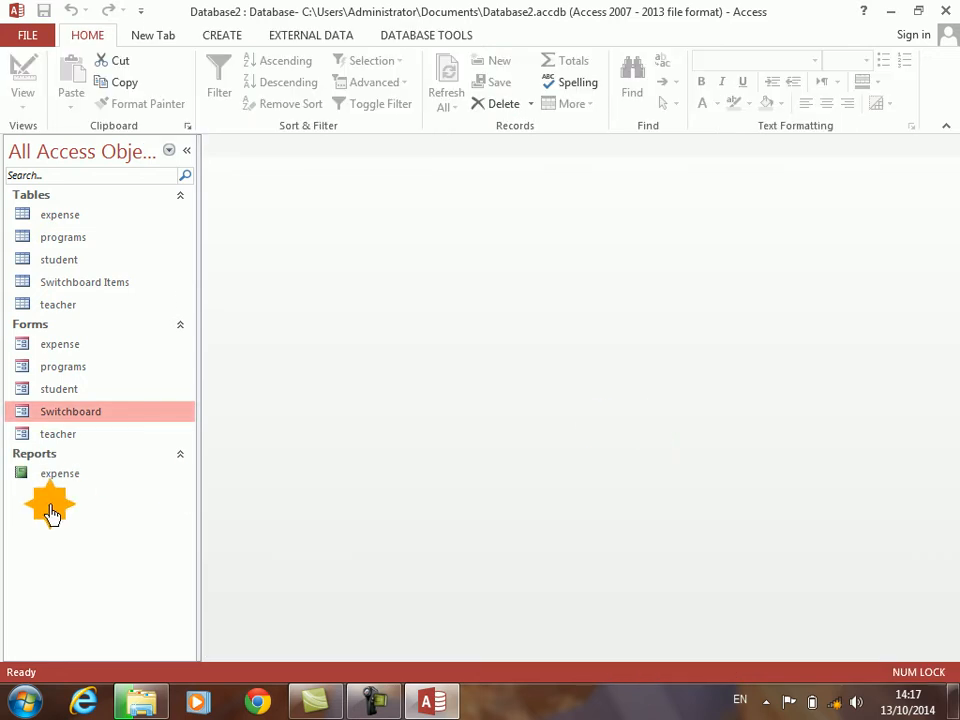
- Start a Report Wizard report on the programs table, including all its fields without grouping or sorting
click(216, 38)
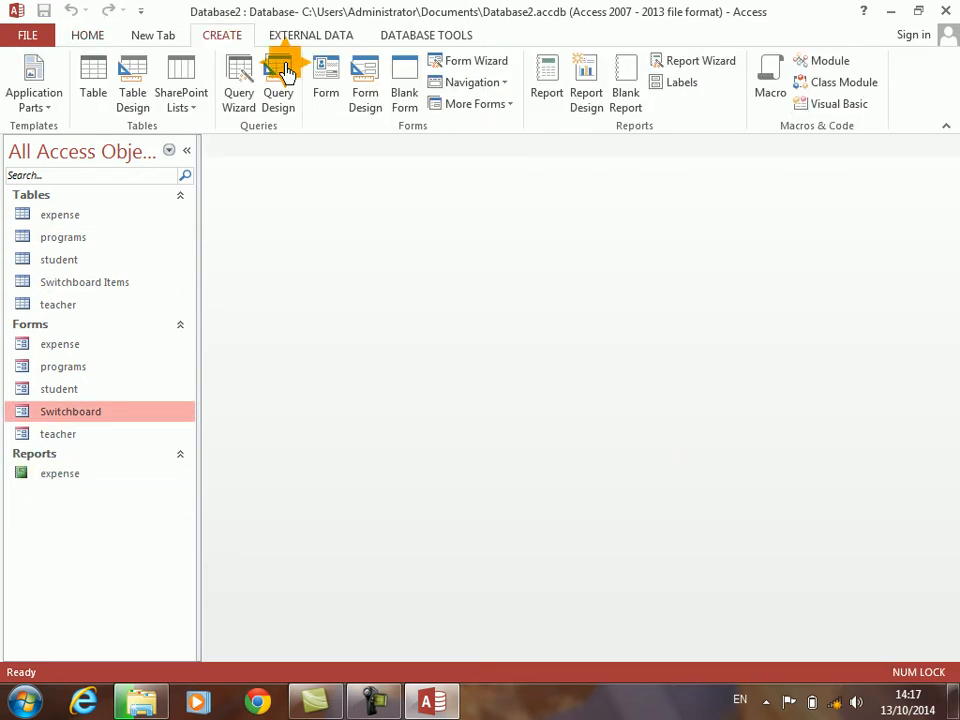
click(666, 61)
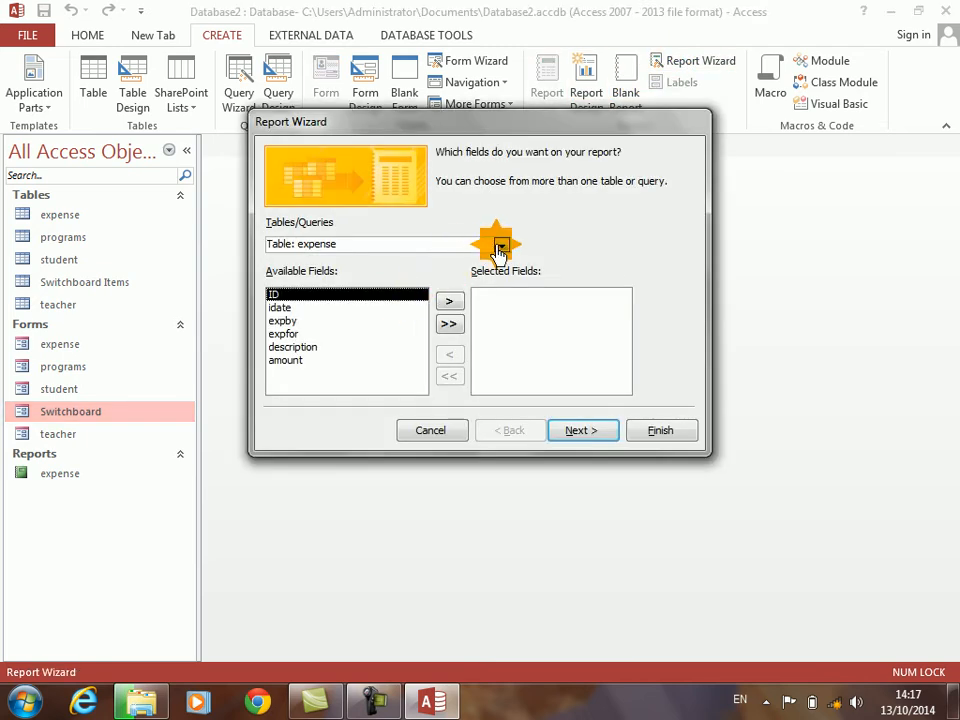
click(500, 245)
click(398, 274)
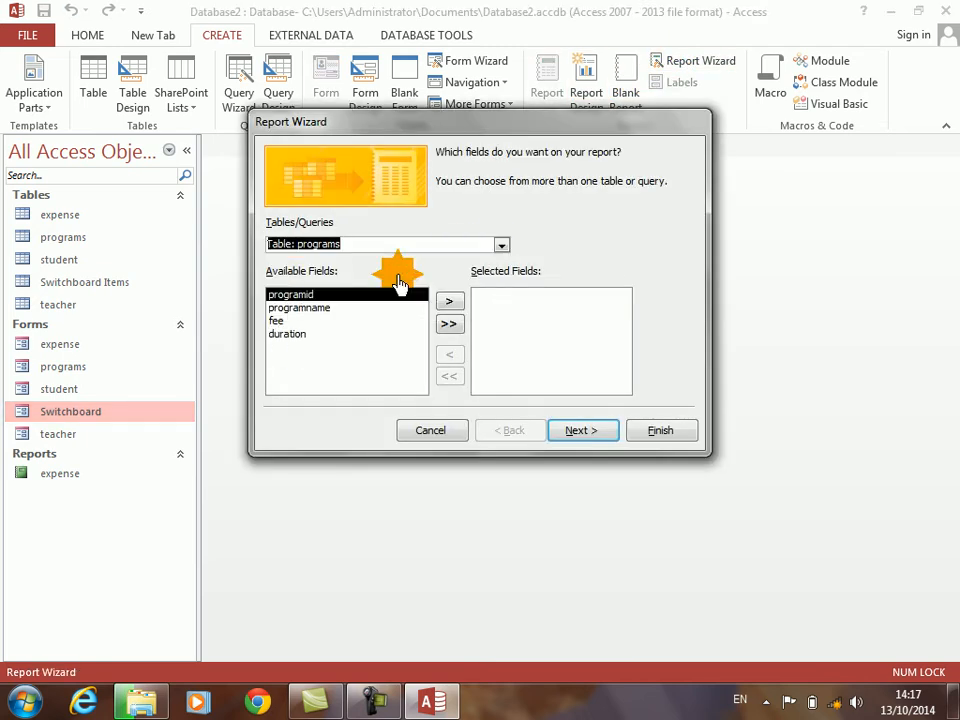
click(449, 323)
click(573, 436)
click(573, 436)
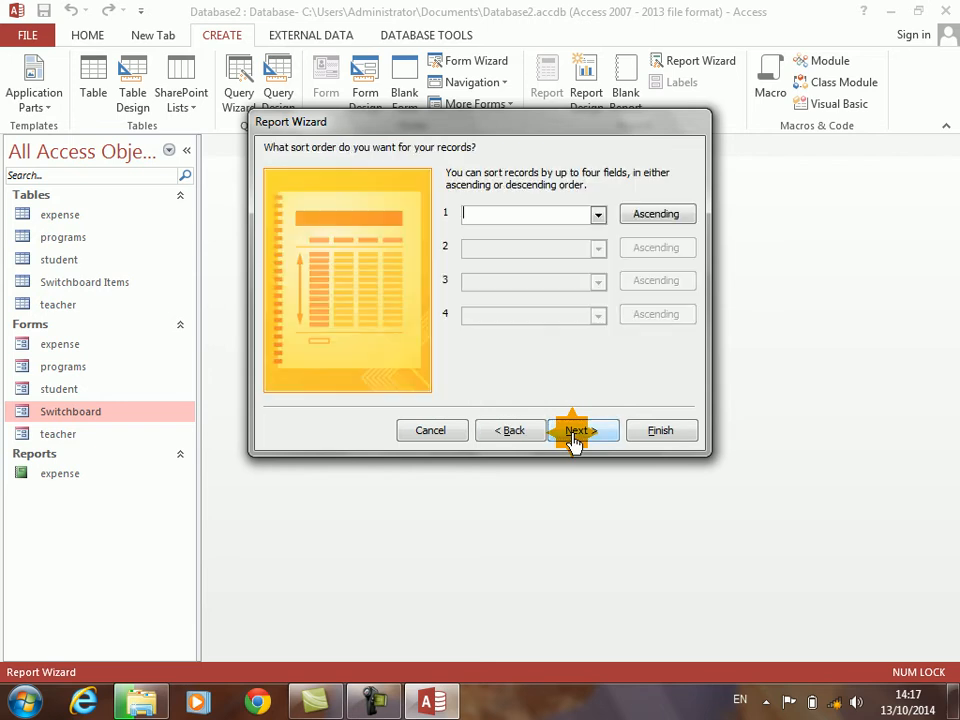
click(573, 436)
click(573, 436)
- Set the programs report's layout to Columnar, finish the wizard with the title "programs", and close the preview
click(521, 430)
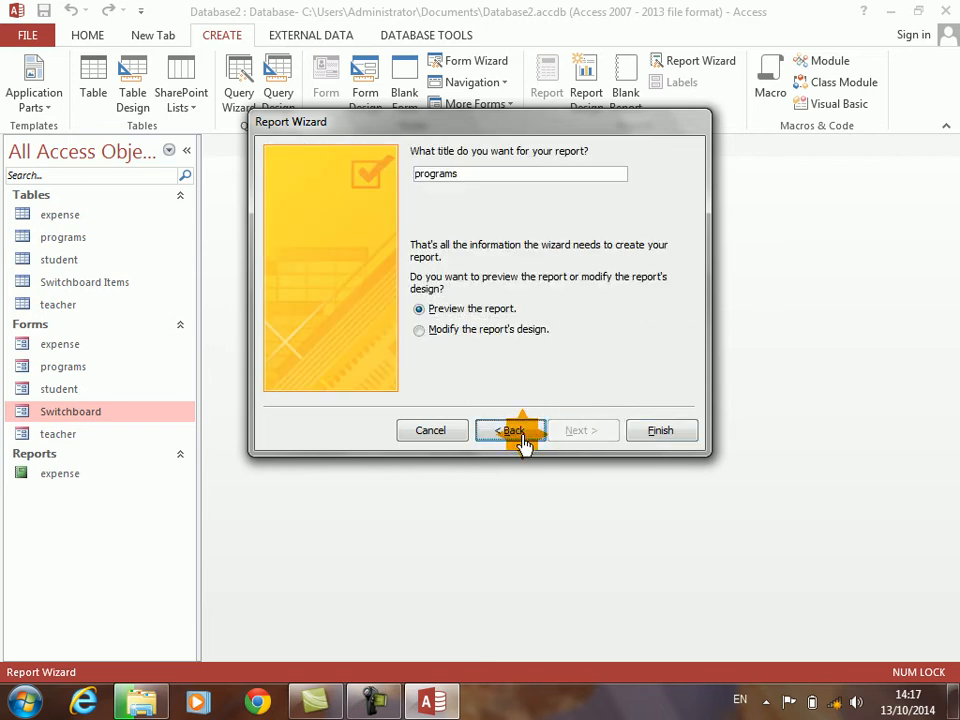
click(521, 214)
click(521, 194)
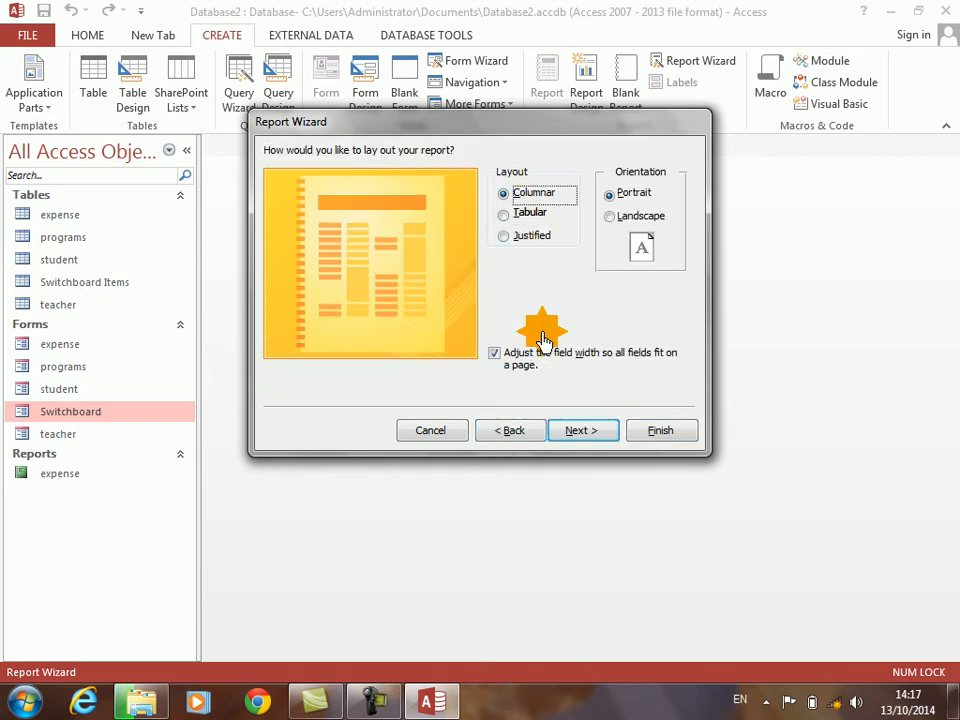
click(579, 432)
click(652, 431)
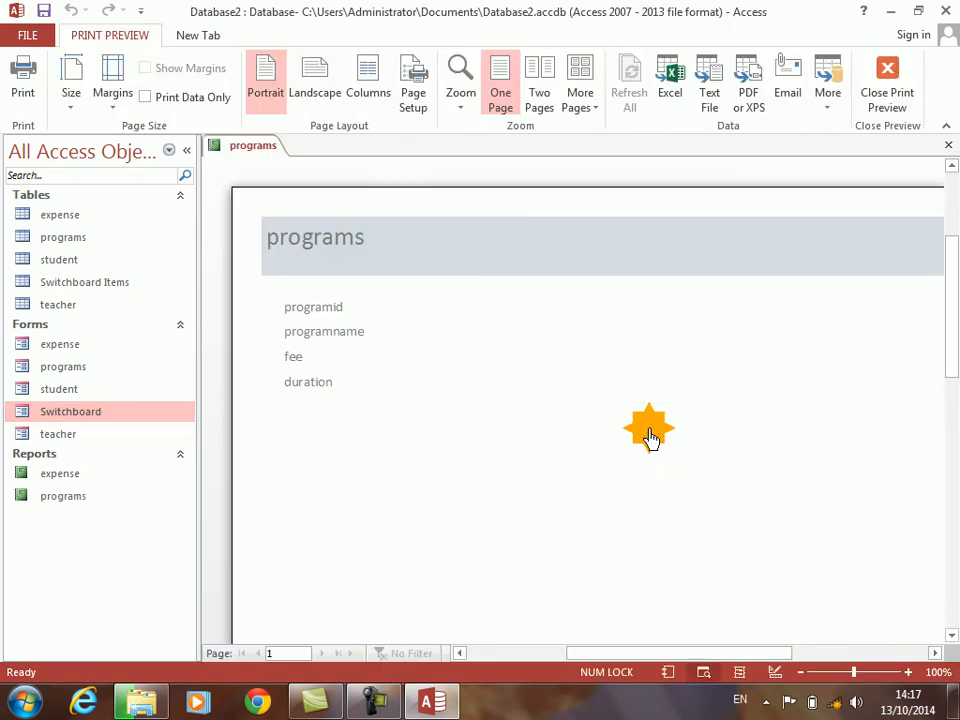
key(ctrl+w)
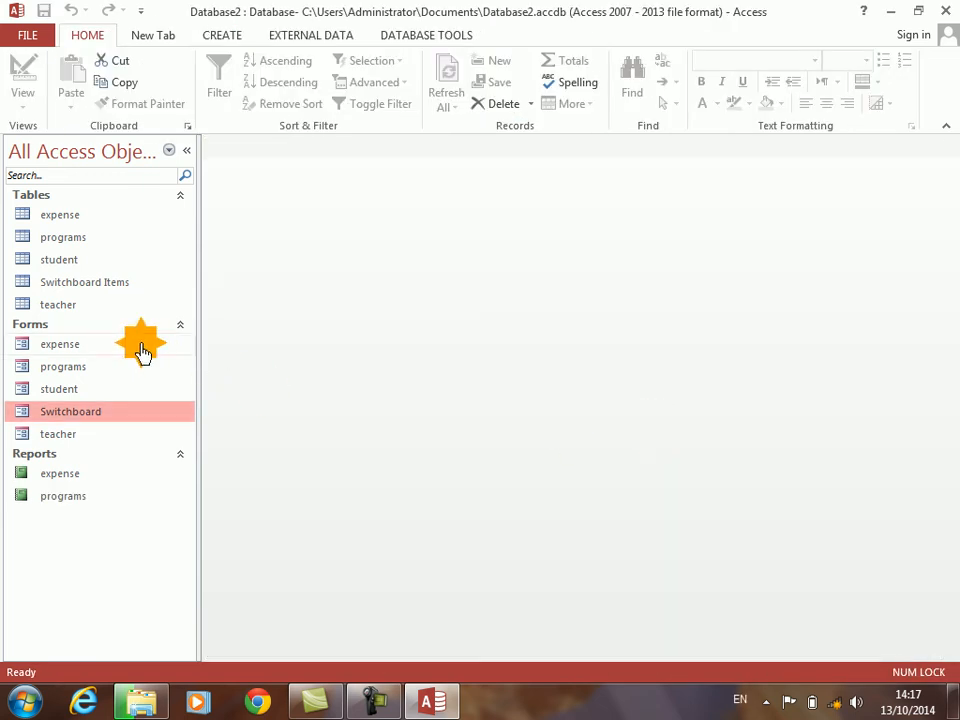
- Create a new switchboard page named "Reports Board" in Switchboard Manager
click(142, 10)
click(184, 17)
click(153, 38)
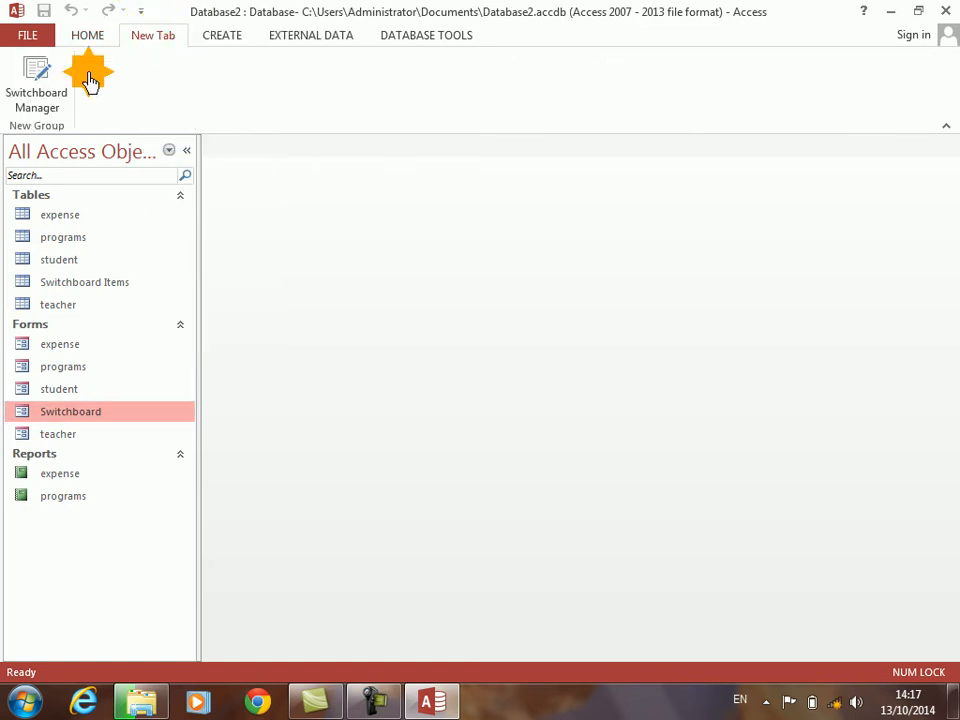
click(34, 90)
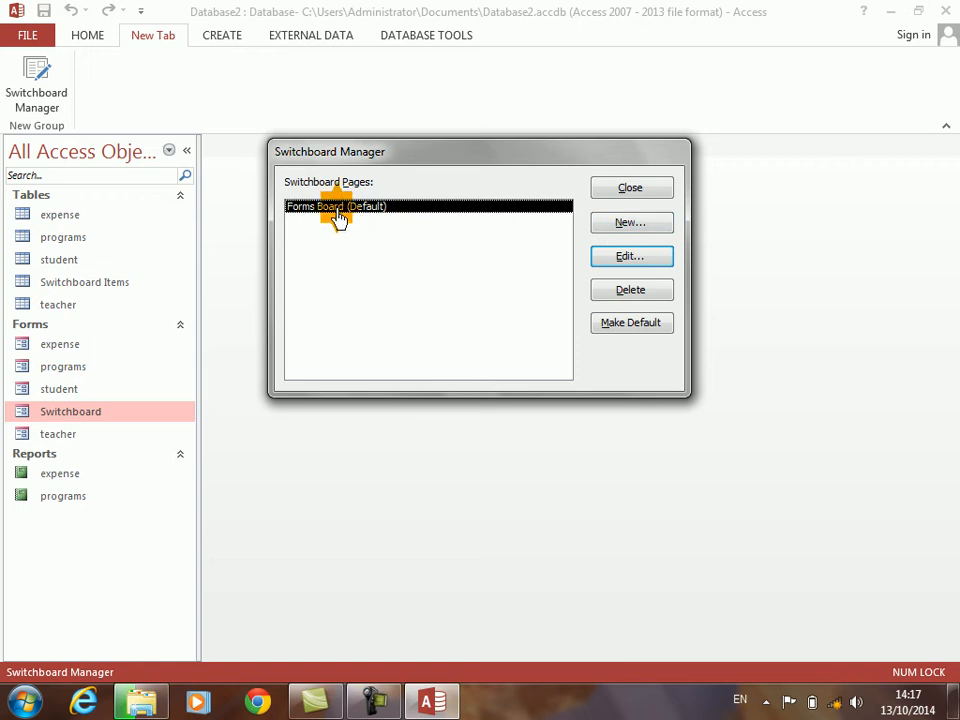
click(621, 224)
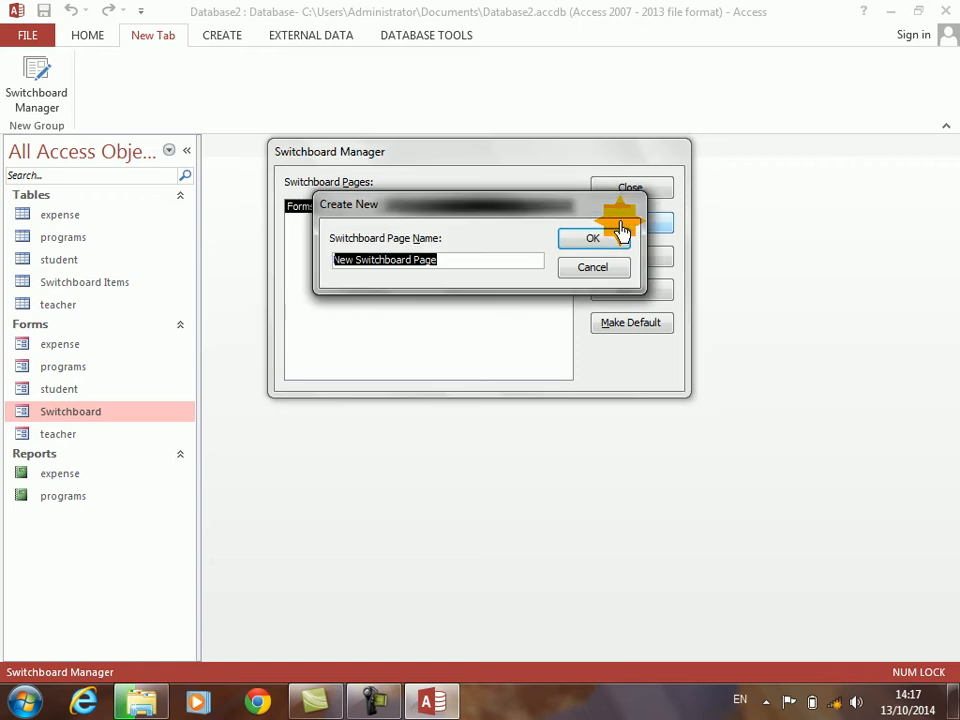
text(c)
key(BackSpace)
key(Caps_Lock)
text(R)
key(Caps_Lock)
text(e)
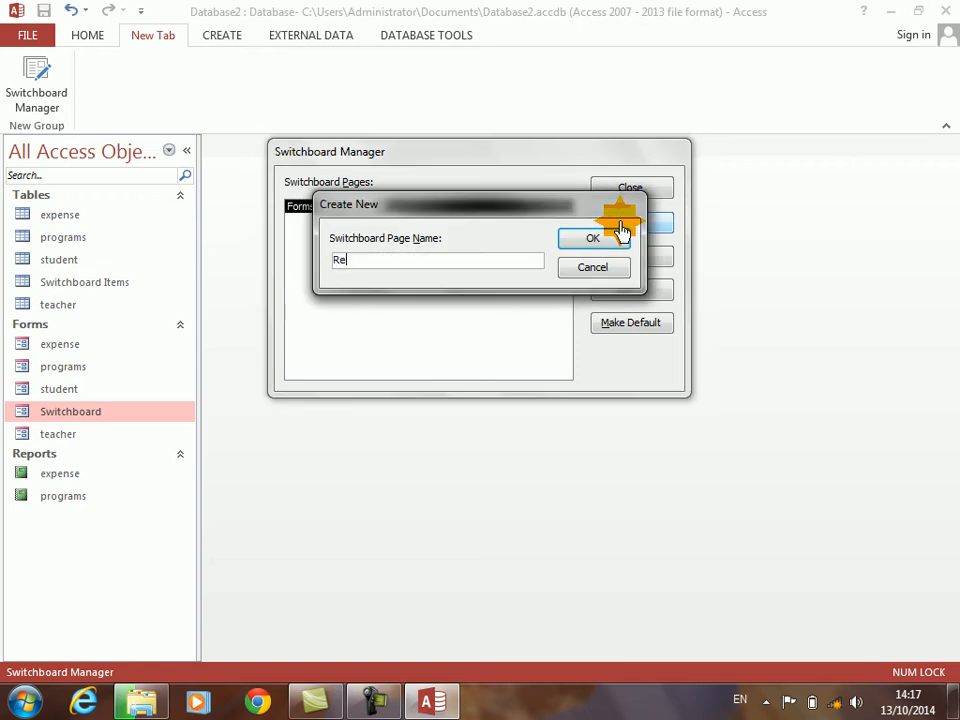
text(ports)
key(Caps_Lock)
text(B)
key(Caps_Lock)
text(oard)
click(620, 232)
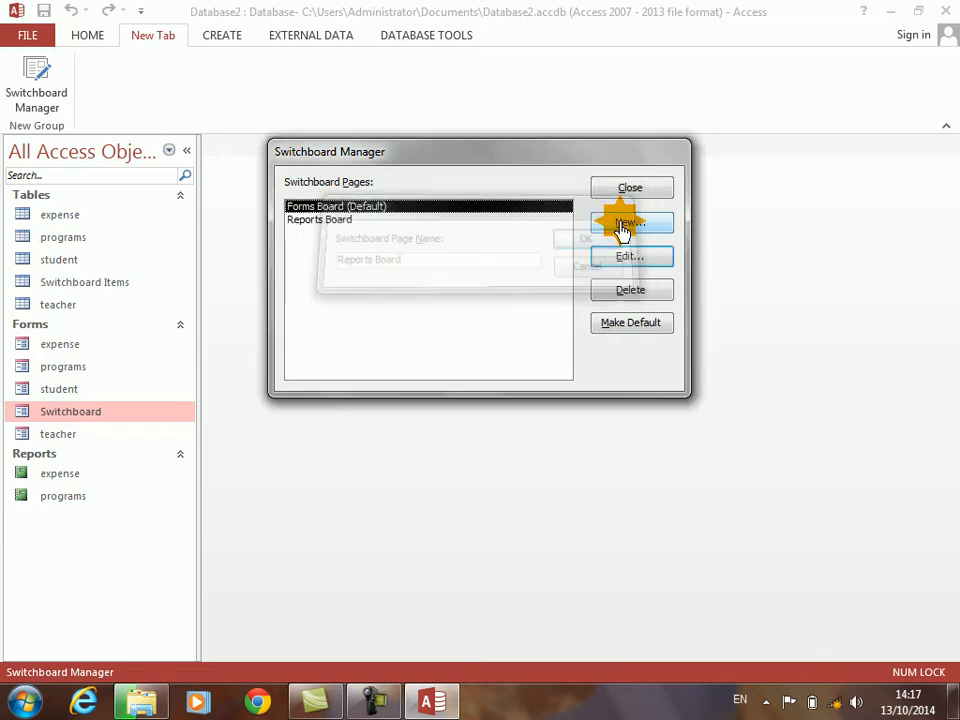
- Add an "open expense report" item to the Reports Board page that opens the expense report using Open Report
click(325, 220)
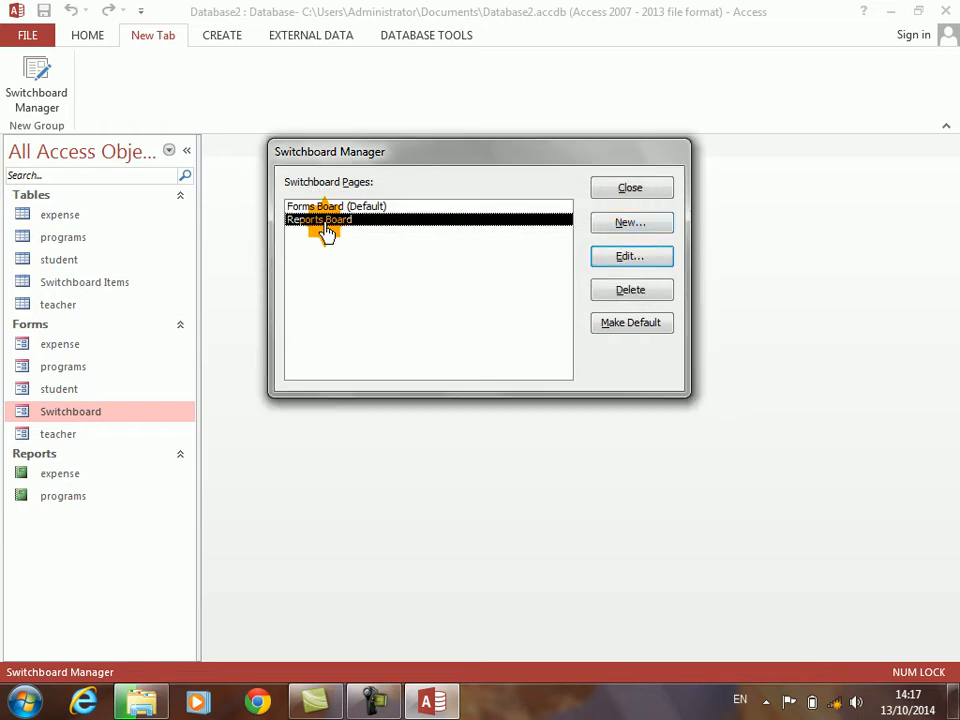
click(627, 259)
click(608, 240)
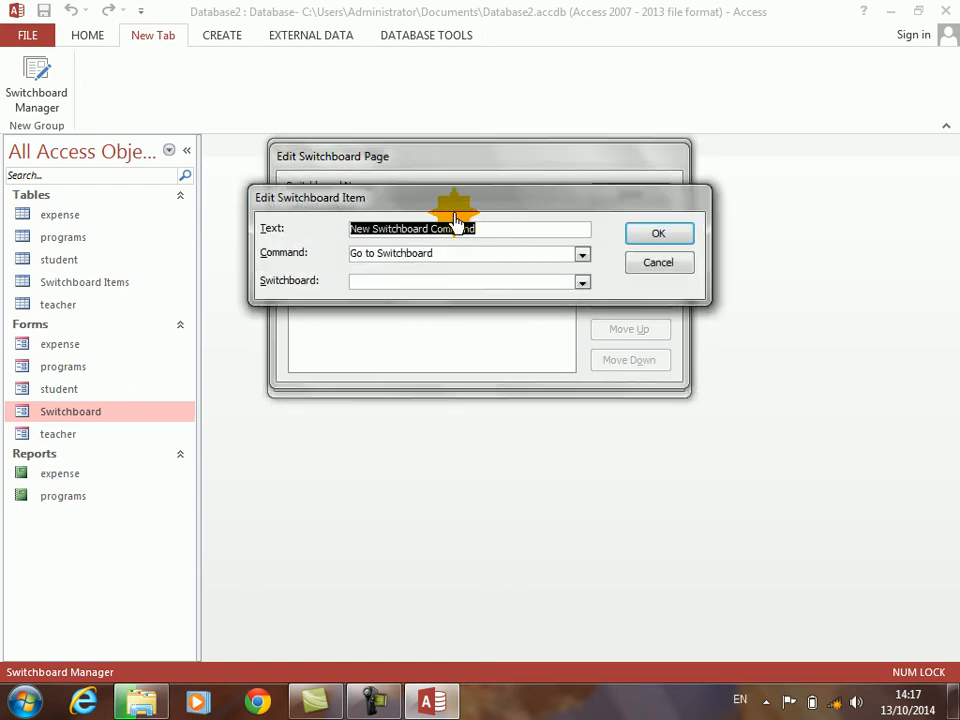
text(open expense repor)
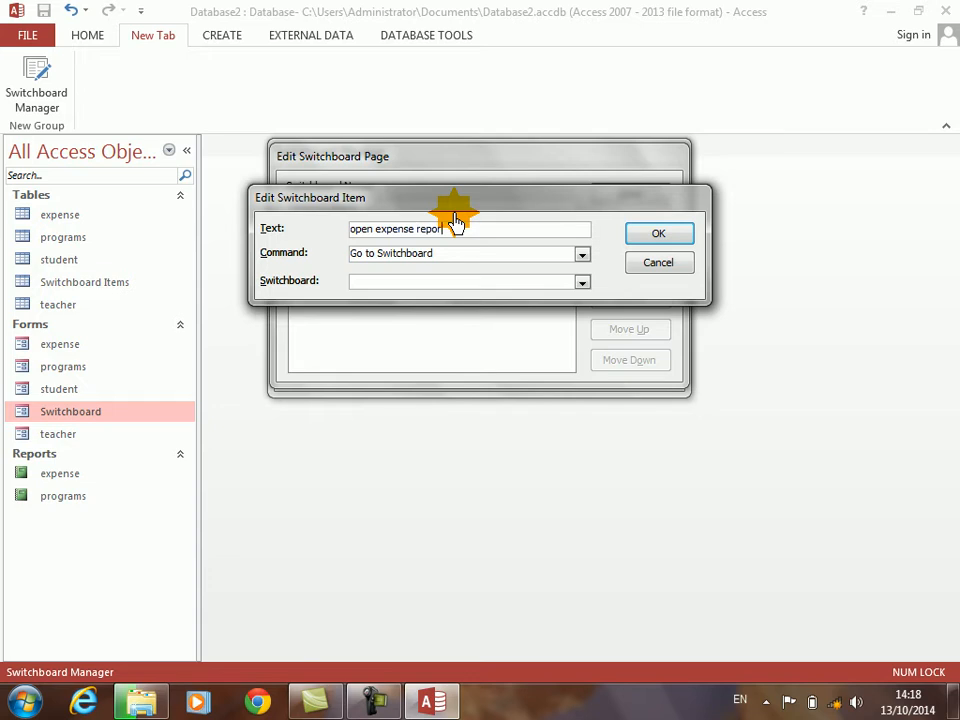
text(t)
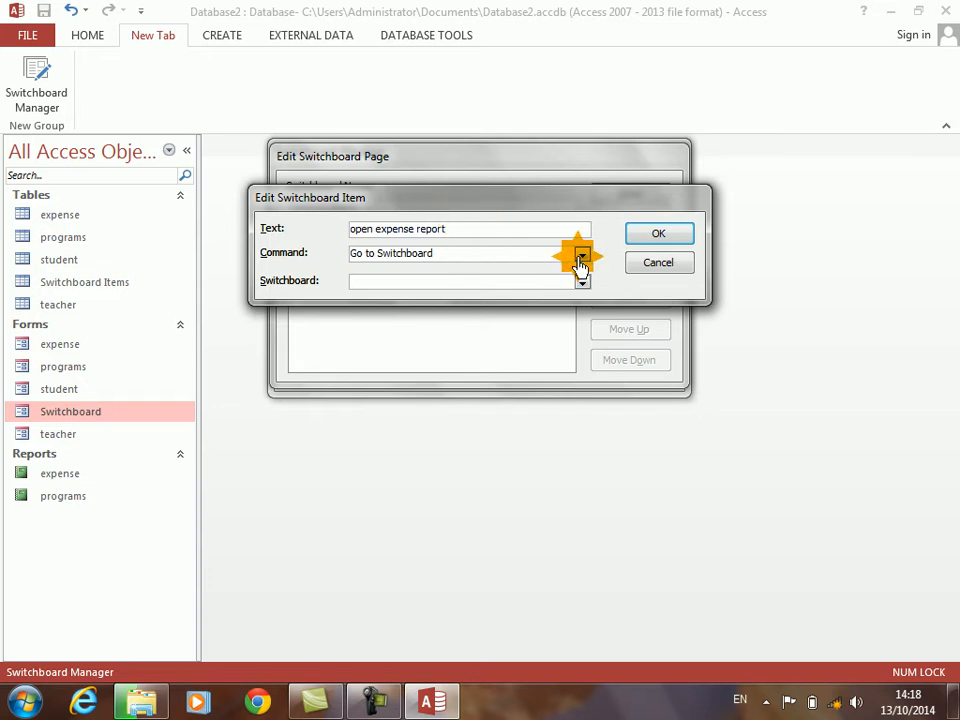
click(581, 258)
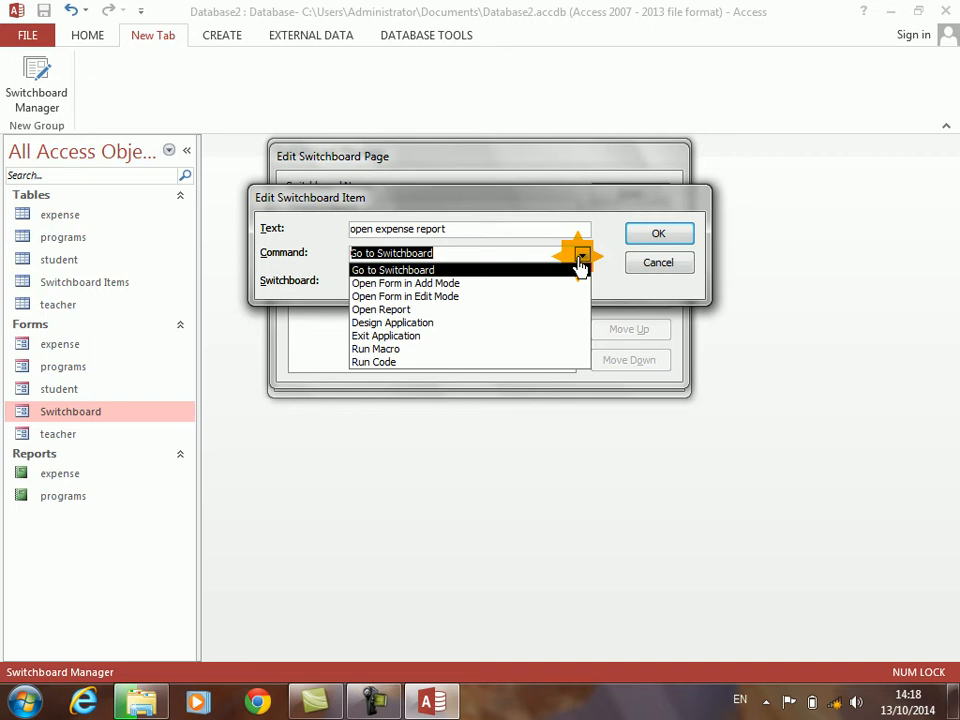
click(410, 310)
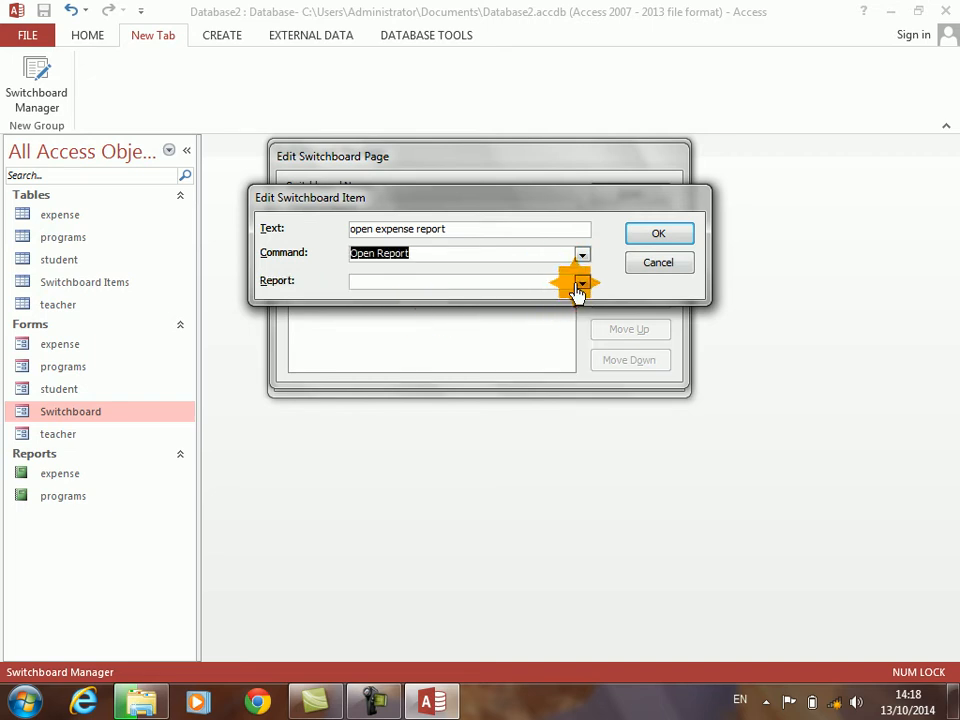
click(580, 283)
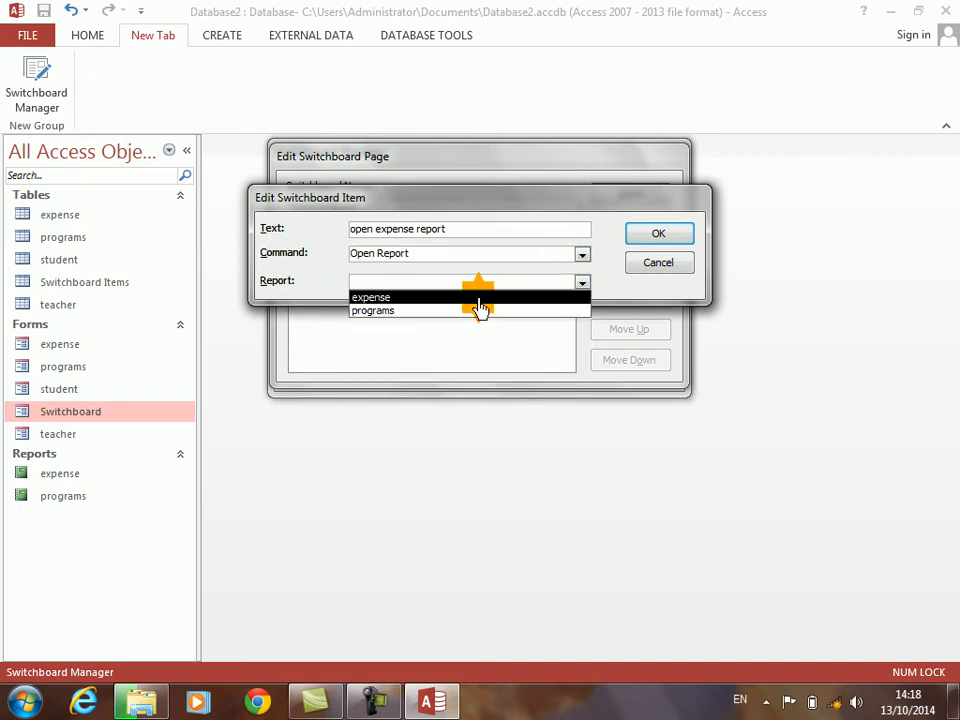
click(478, 299)
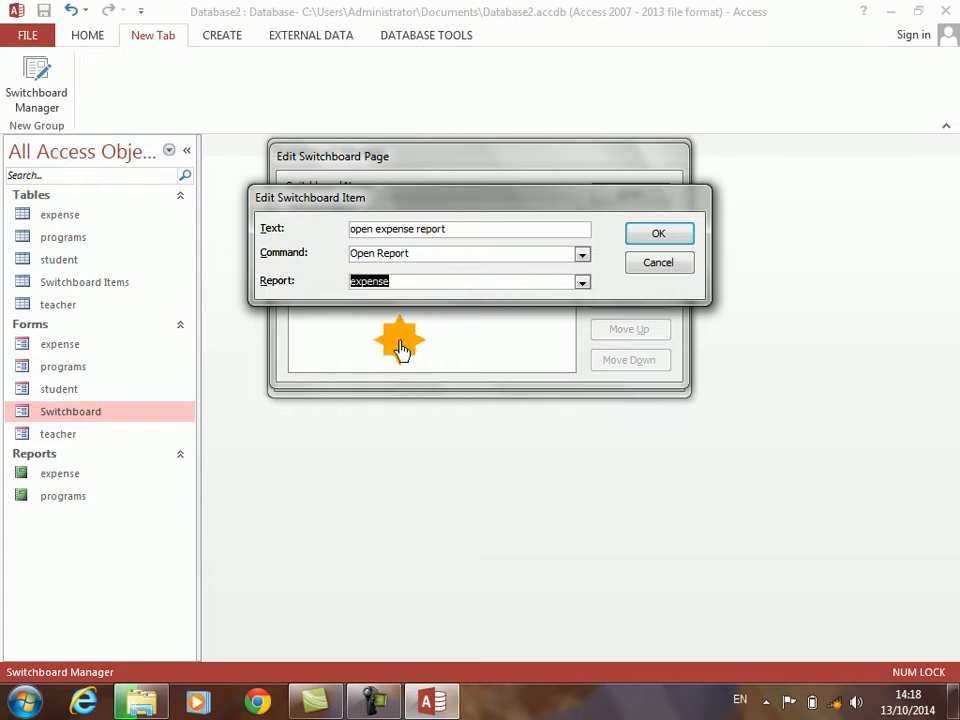
click(645, 238)
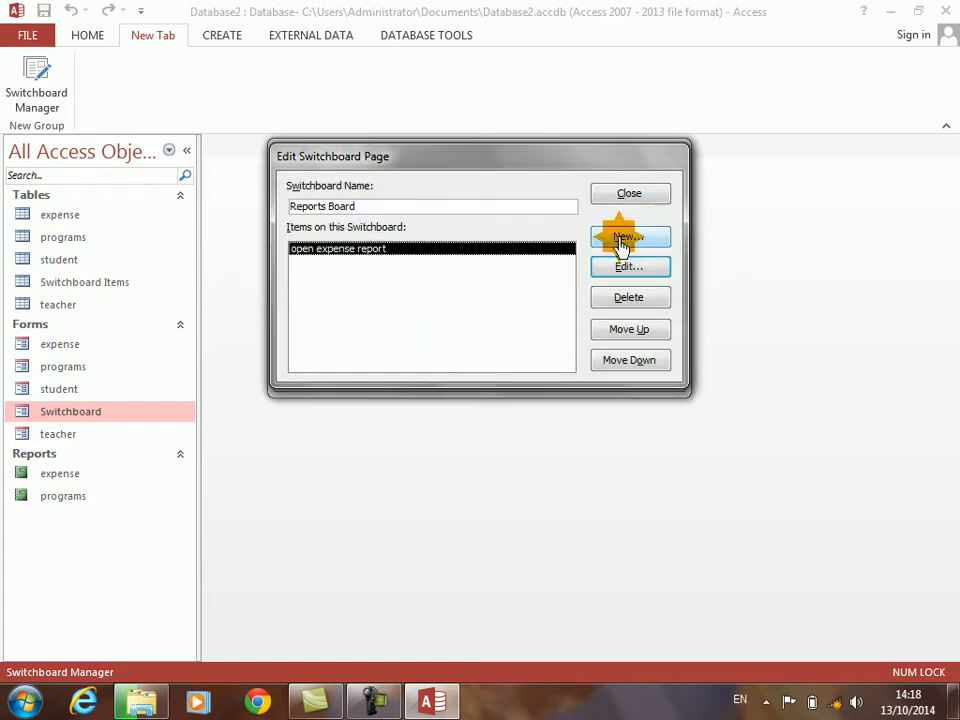
- Add an "open programs report" item to the Reports Board page that opens the programs report using Open Report, and close Switchboard Manager
click(622, 240)
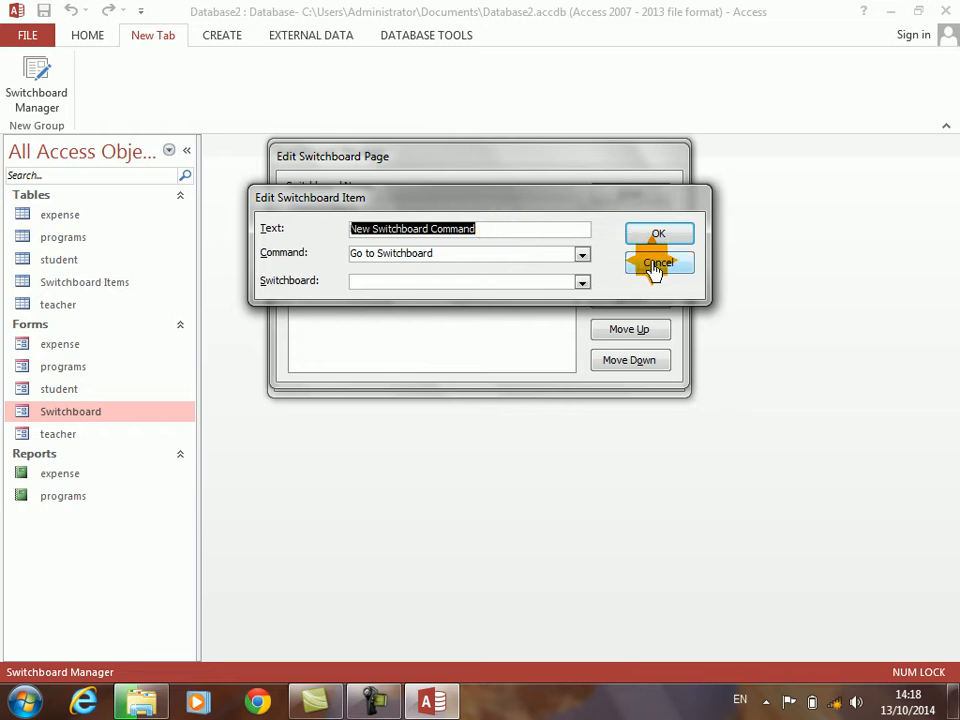
text(open programs report)
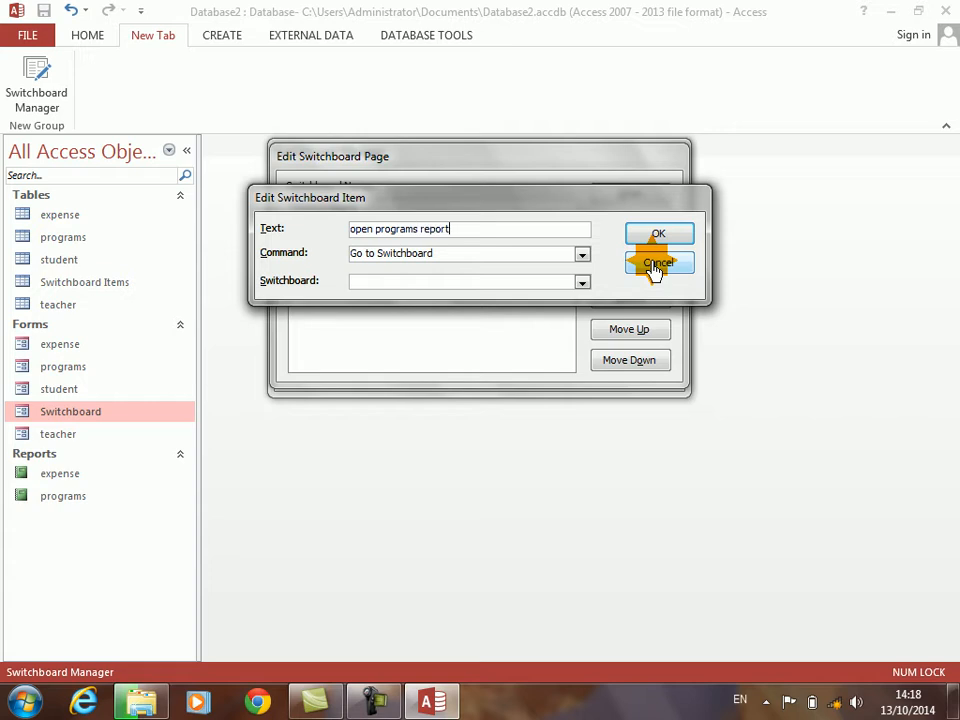
click(581, 254)
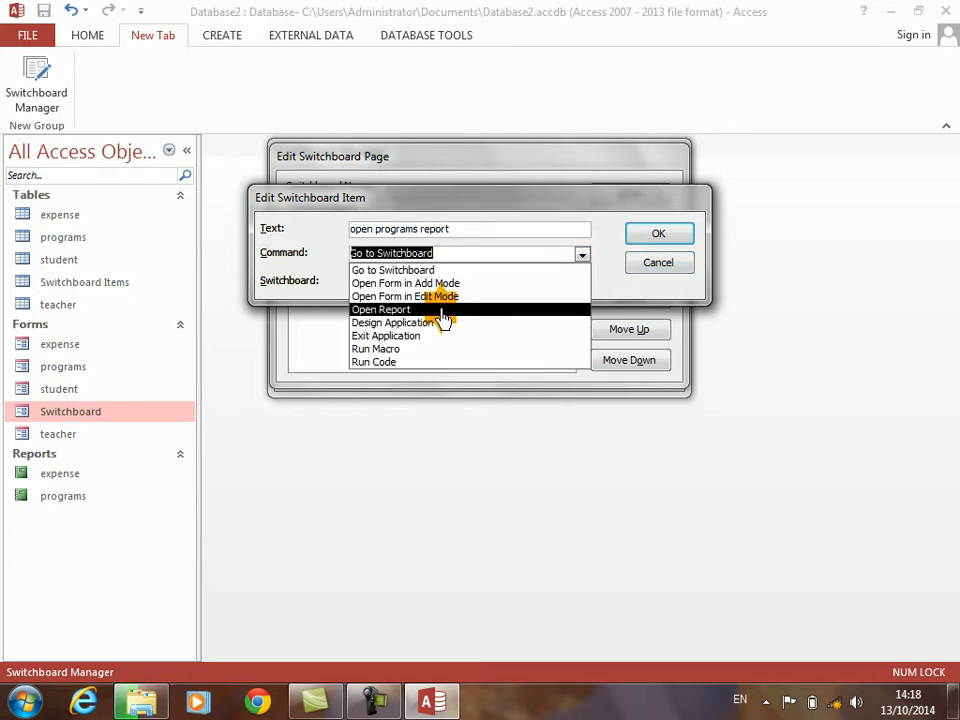
click(441, 310)
click(581, 282)
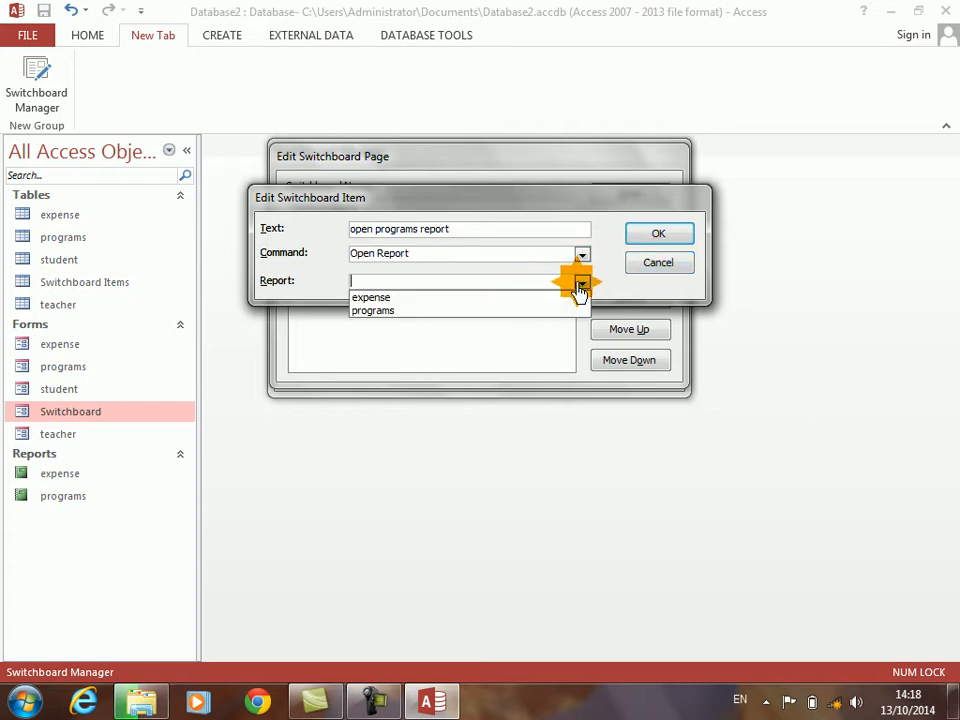
click(474, 312)
click(645, 238)
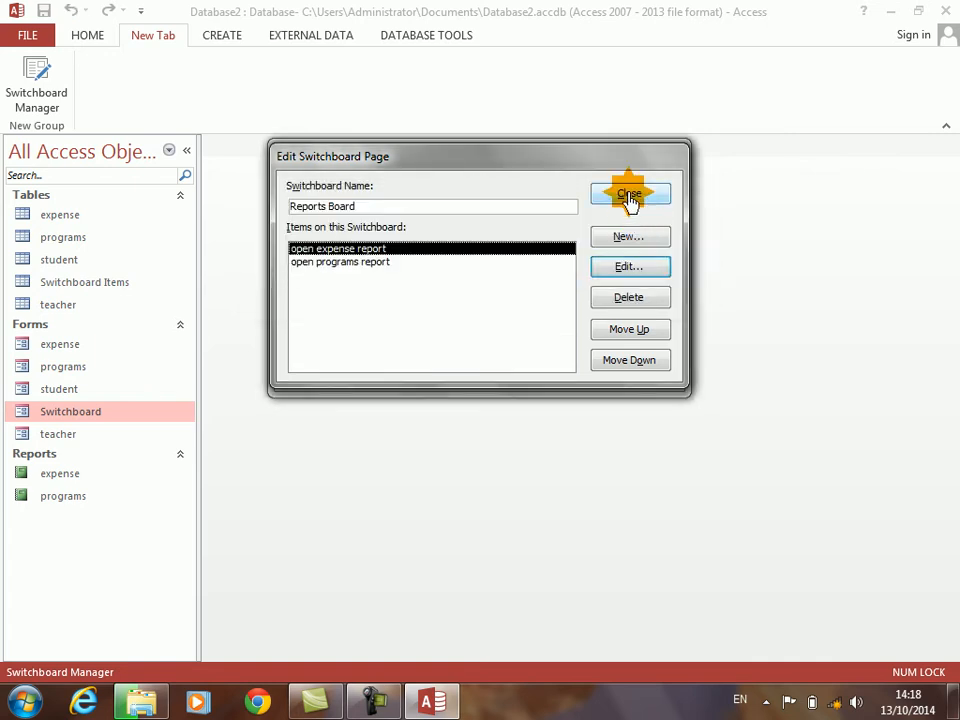
click(630, 195)
click(630, 192)
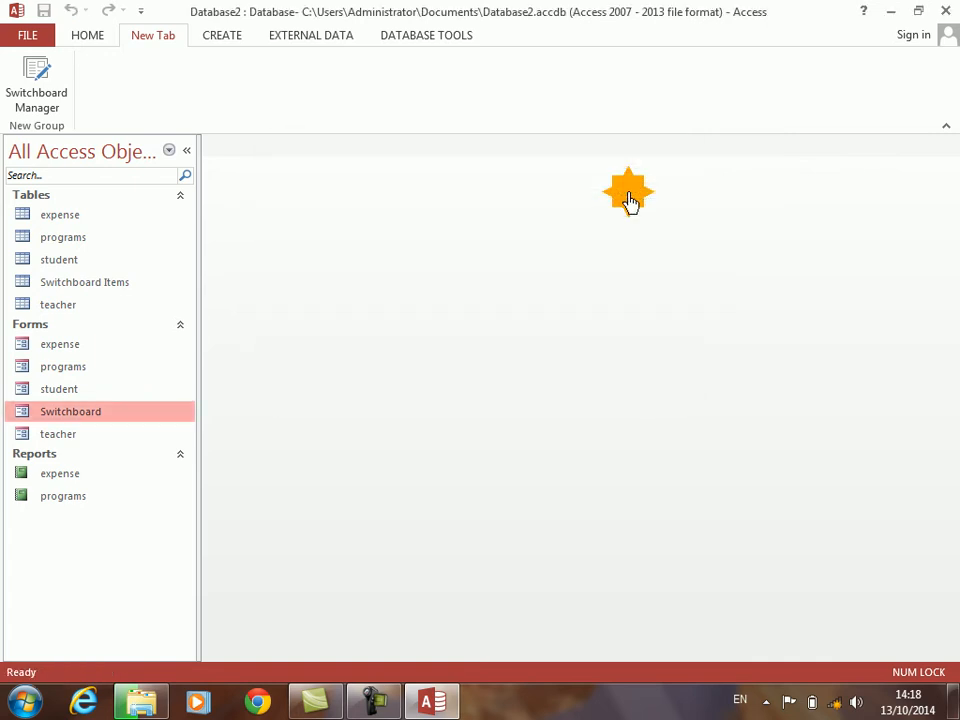
- Test the Switchboard form by opening the teacher form from the Forms Board, and close both forms
double_click(80, 420)
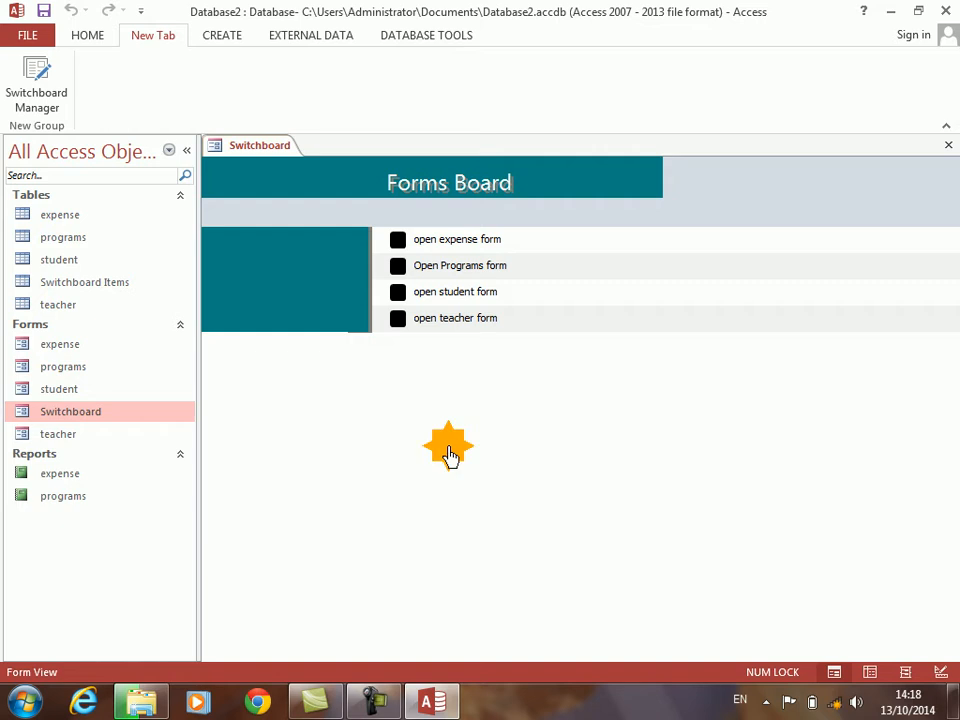
click(396, 319)
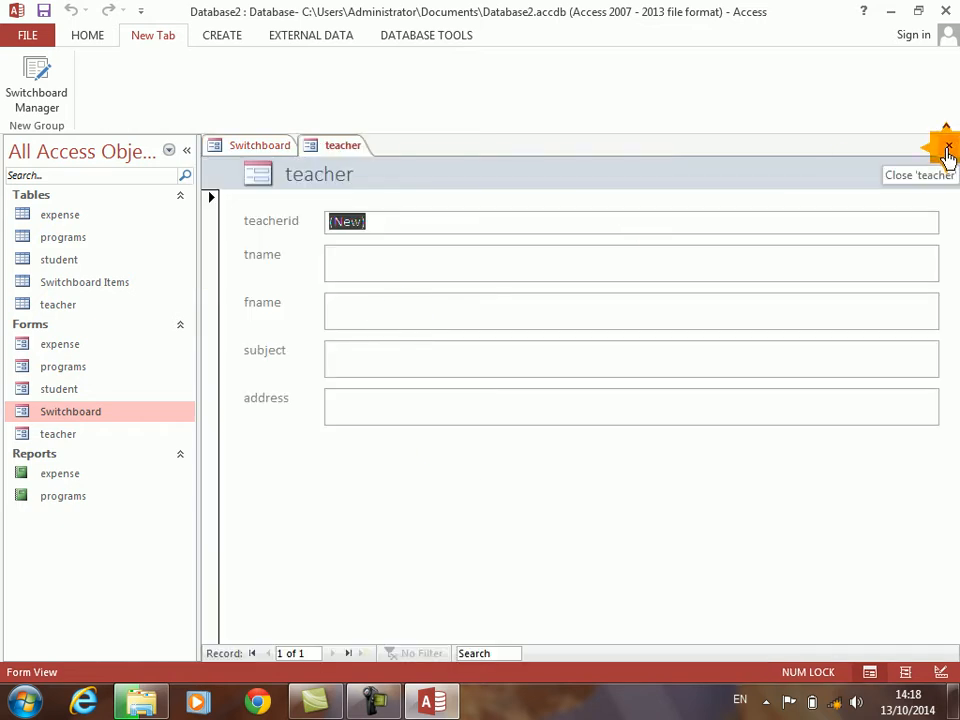
click(947, 150)
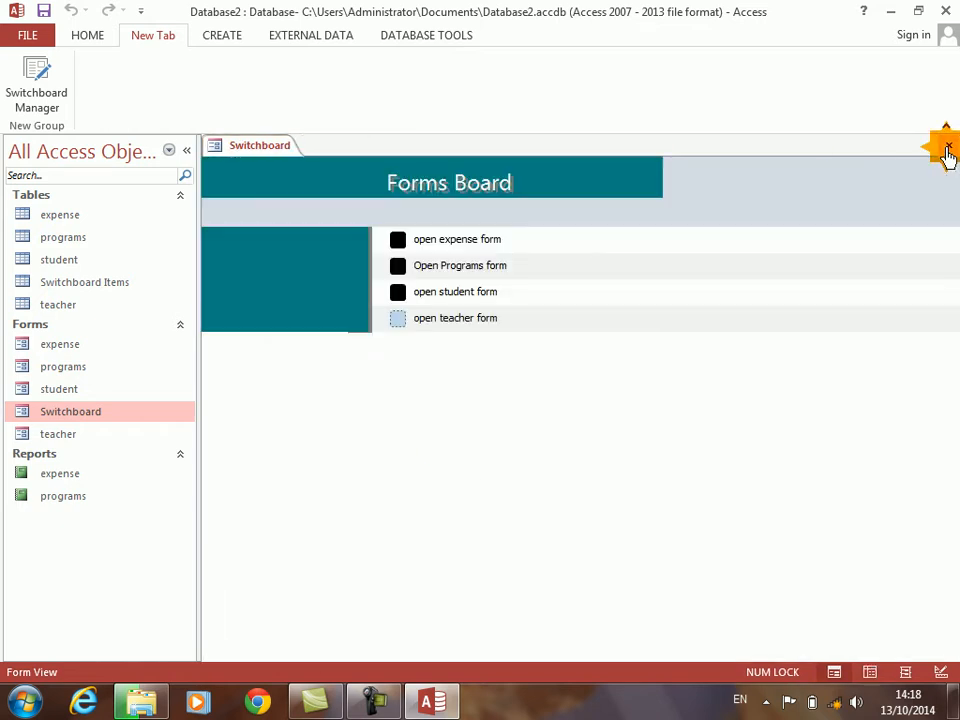
click(947, 150)
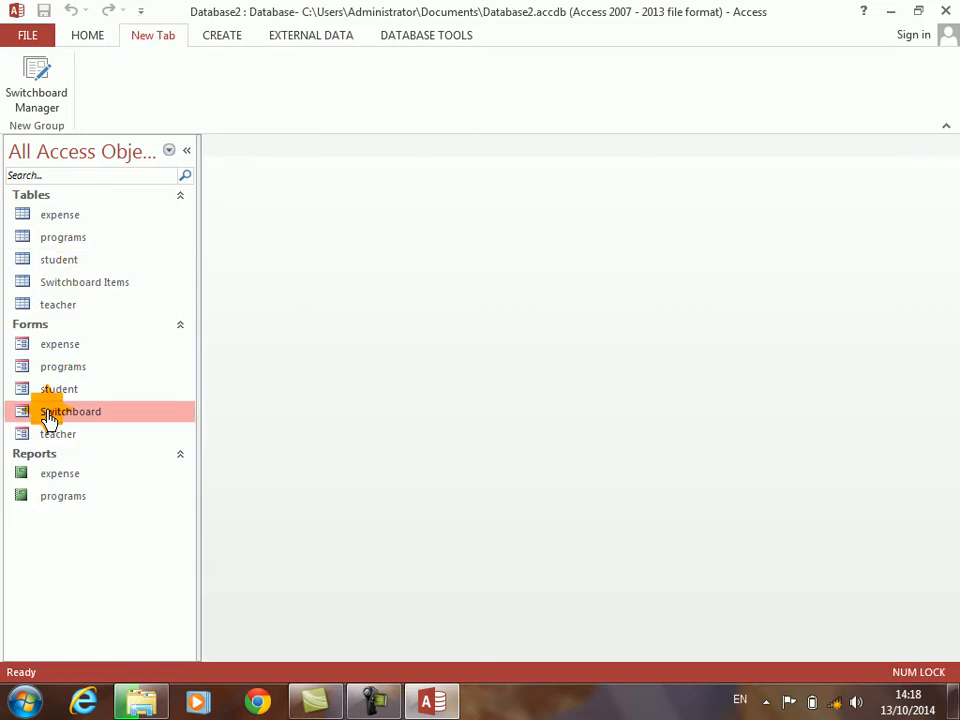
- Create a new switchboard page named "Main Board" in Switchboard Manager
click(40, 90)
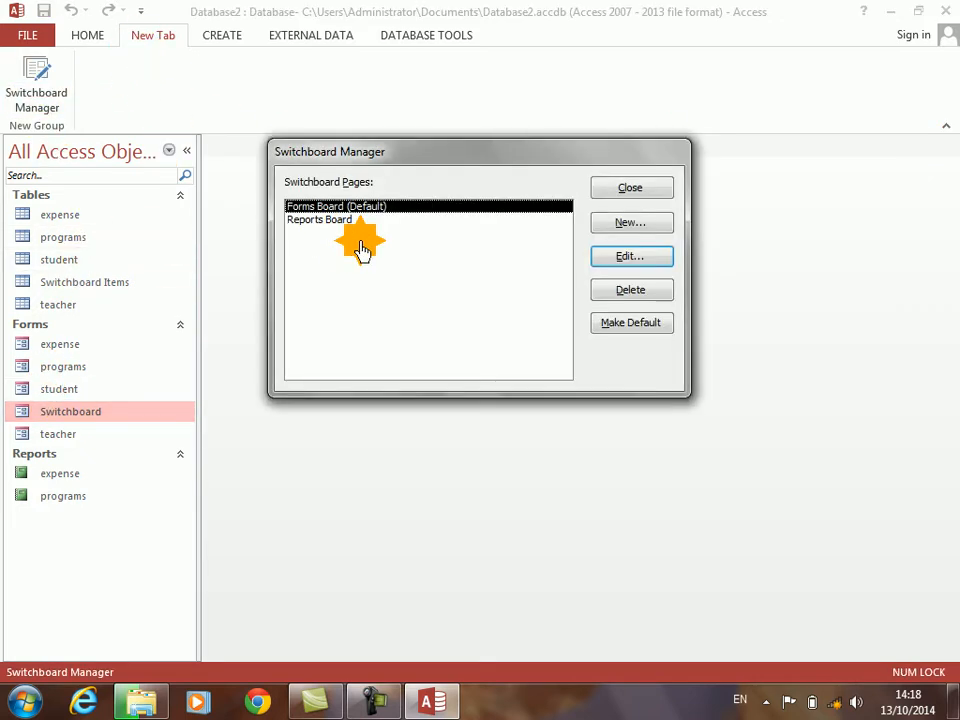
drag(373, 150, 373, 172)
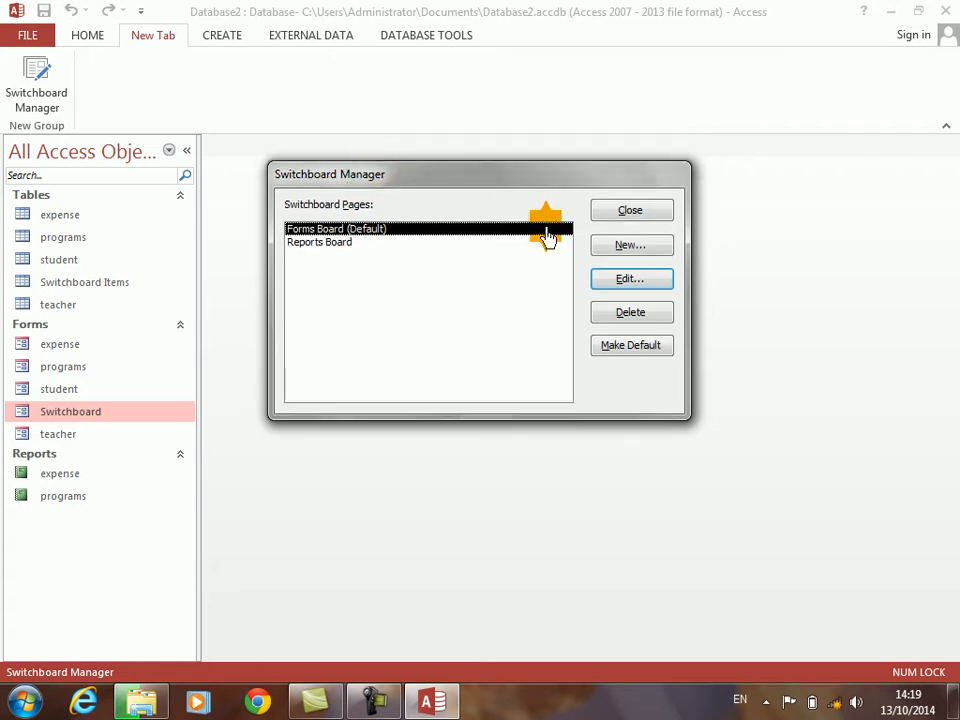
click(628, 246)
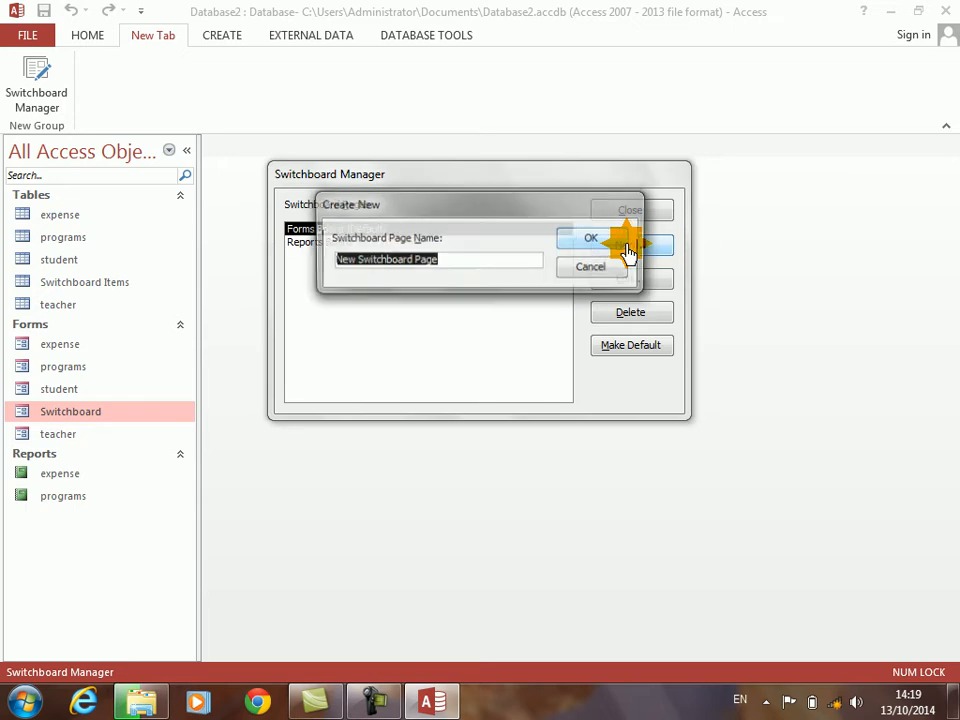
text(Mi)
text(in Board)
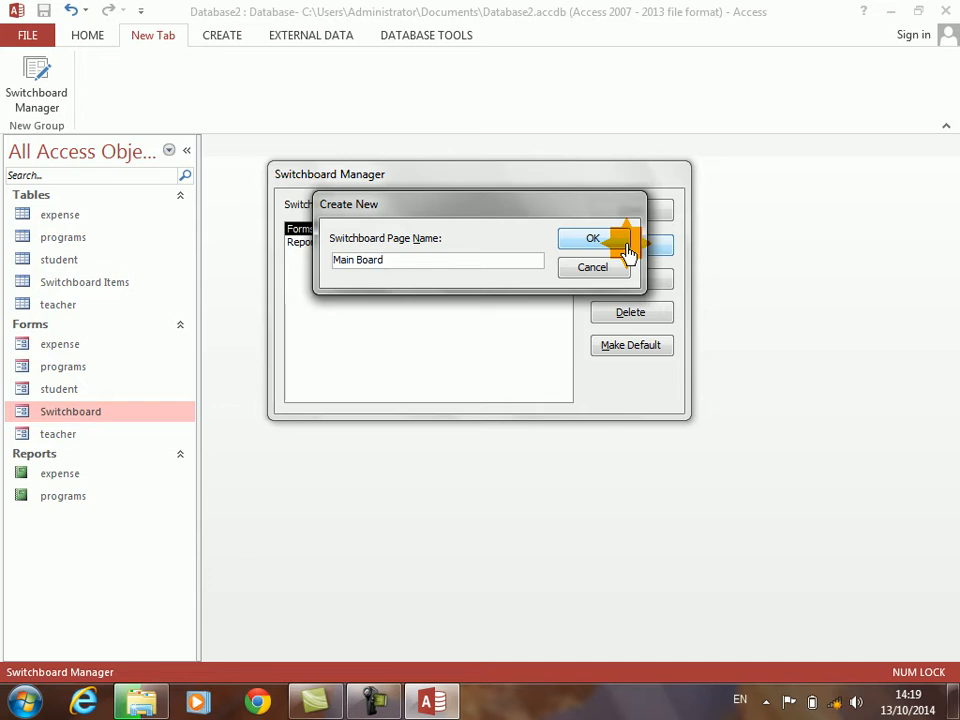
click(600, 244)
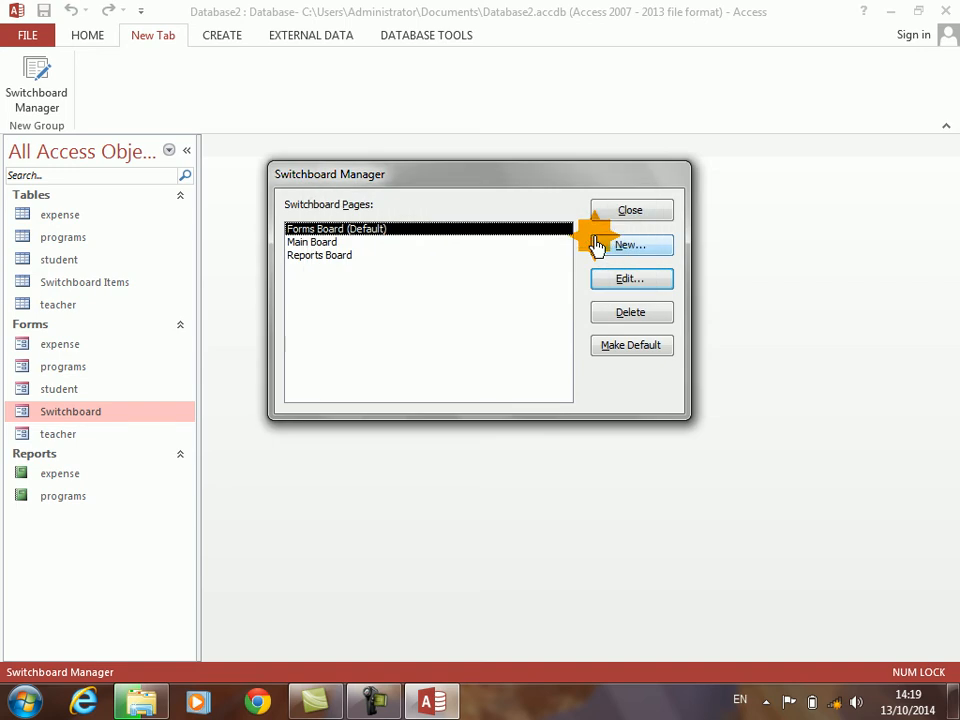
- Add a "View Forms" item to the Main Board page that uses Go to Switchboard to open the Forms Board
click(298, 242)
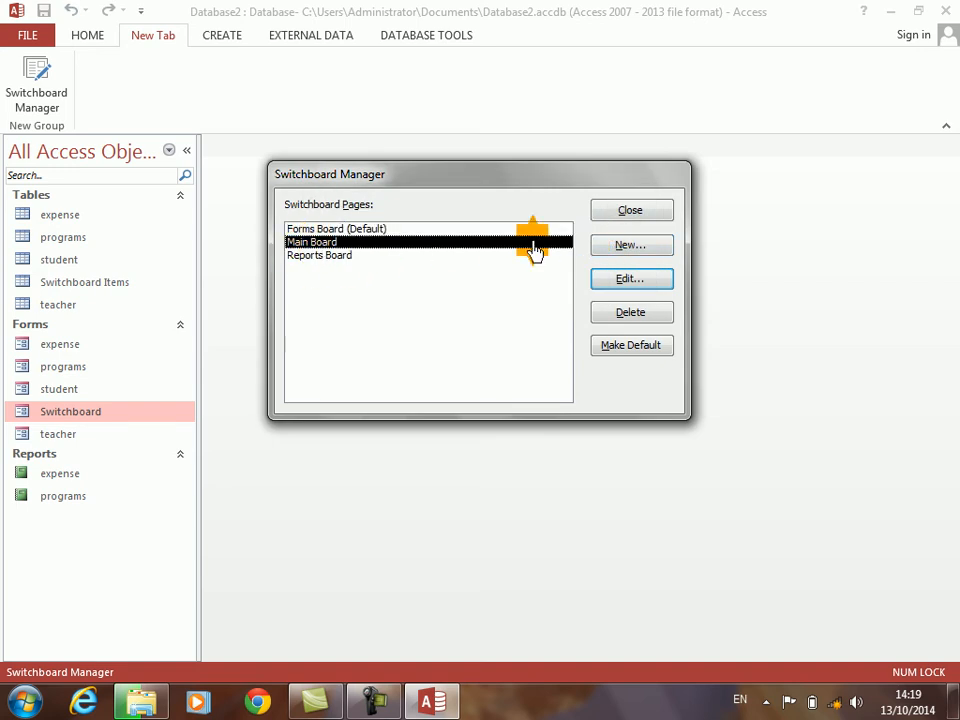
click(619, 280)
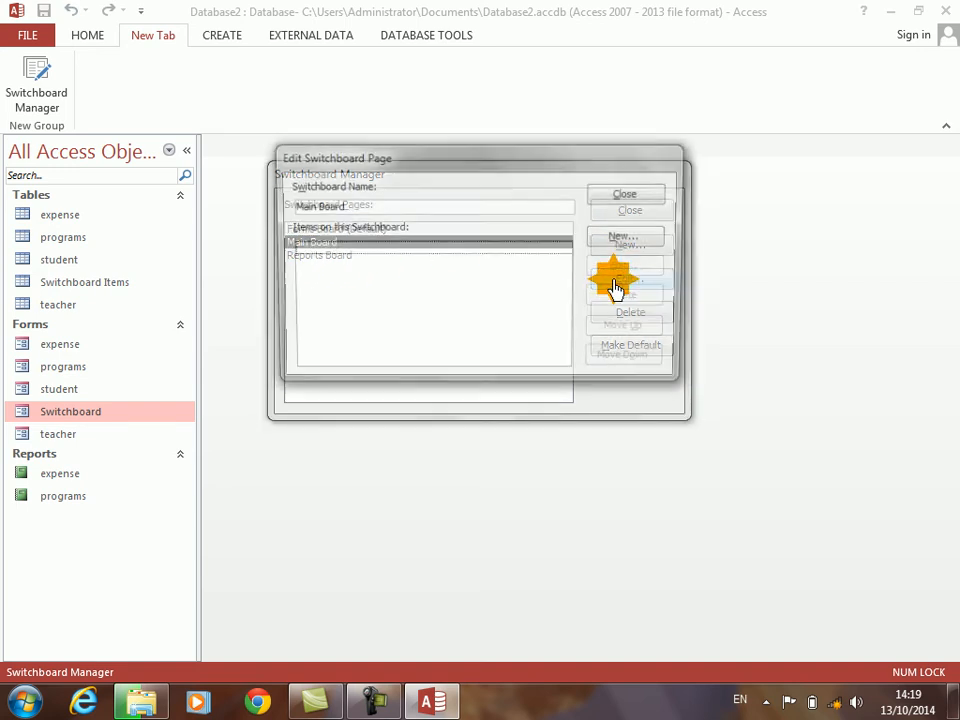
click(606, 233)
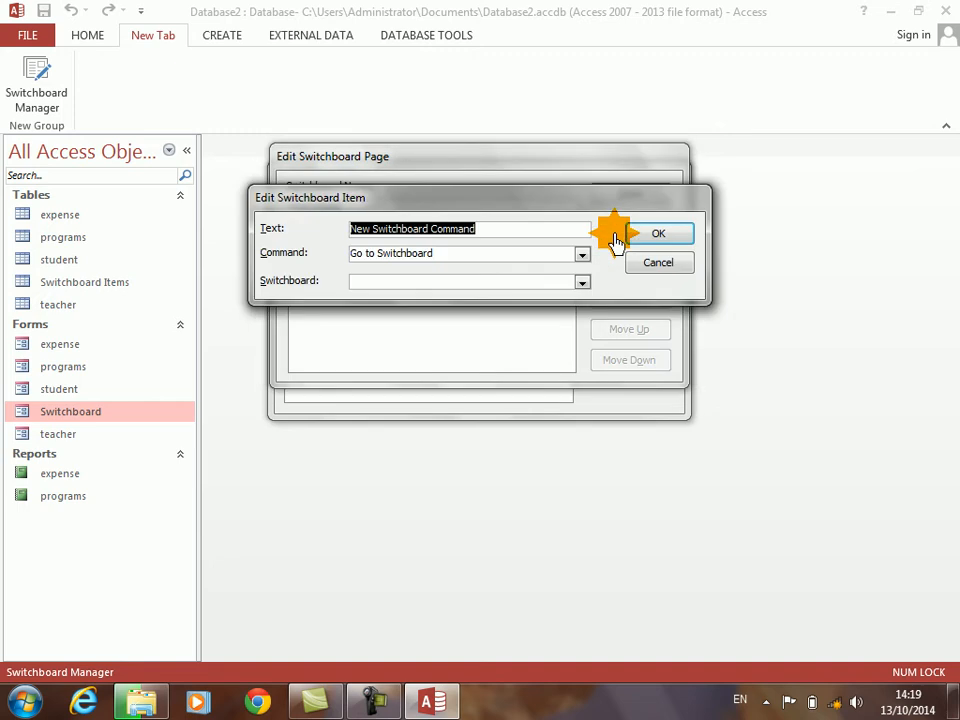
key(Caps_Lock)
text(View Form)
key(Caps_Lock)
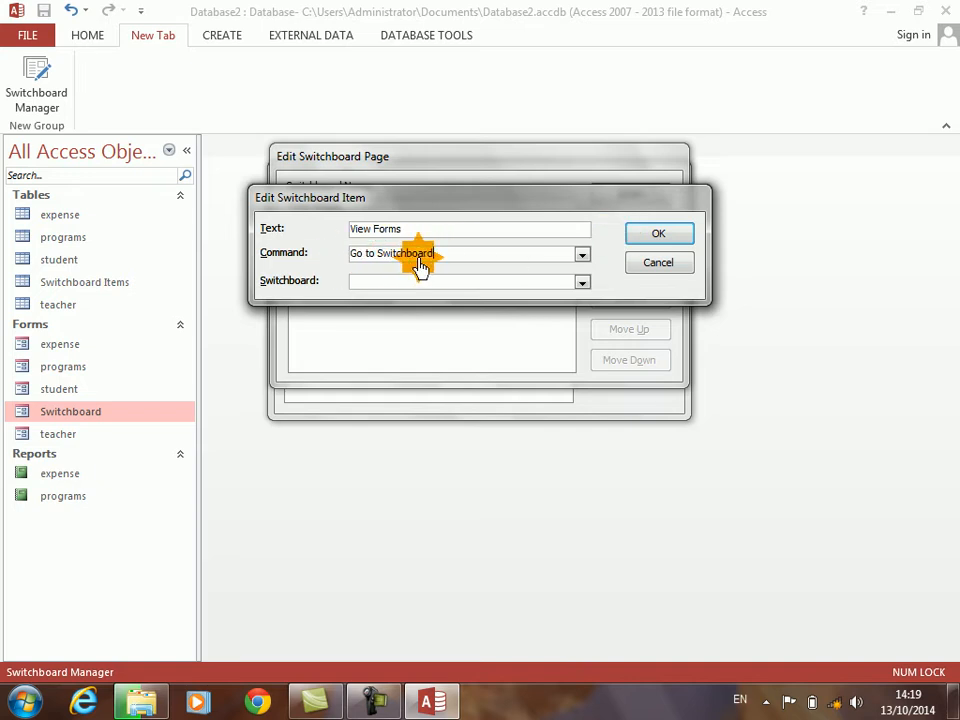
click(581, 284)
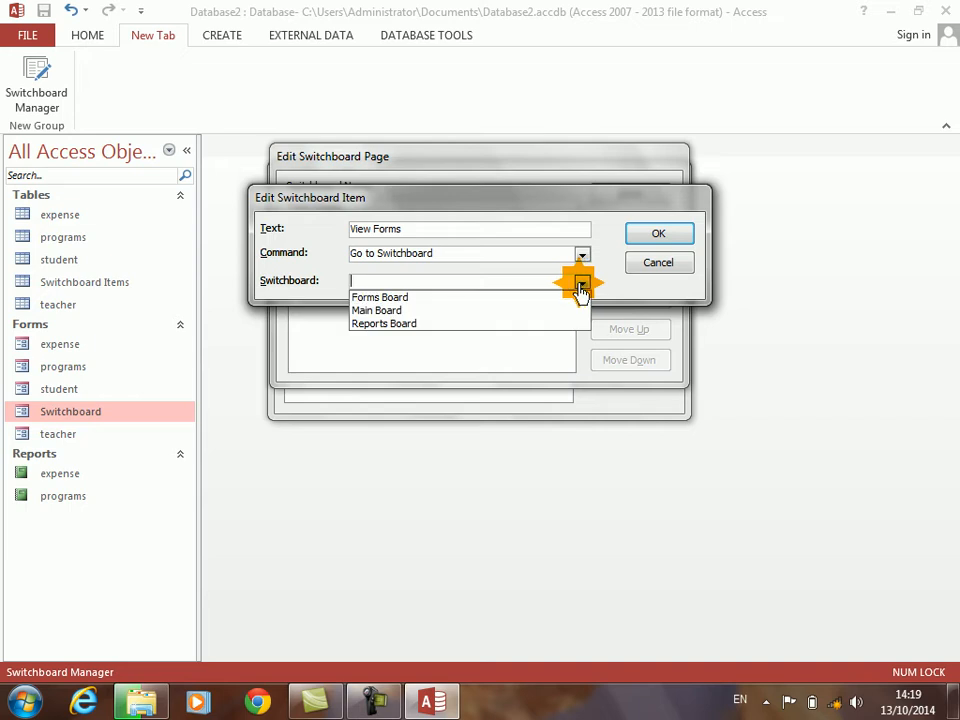
click(431, 298)
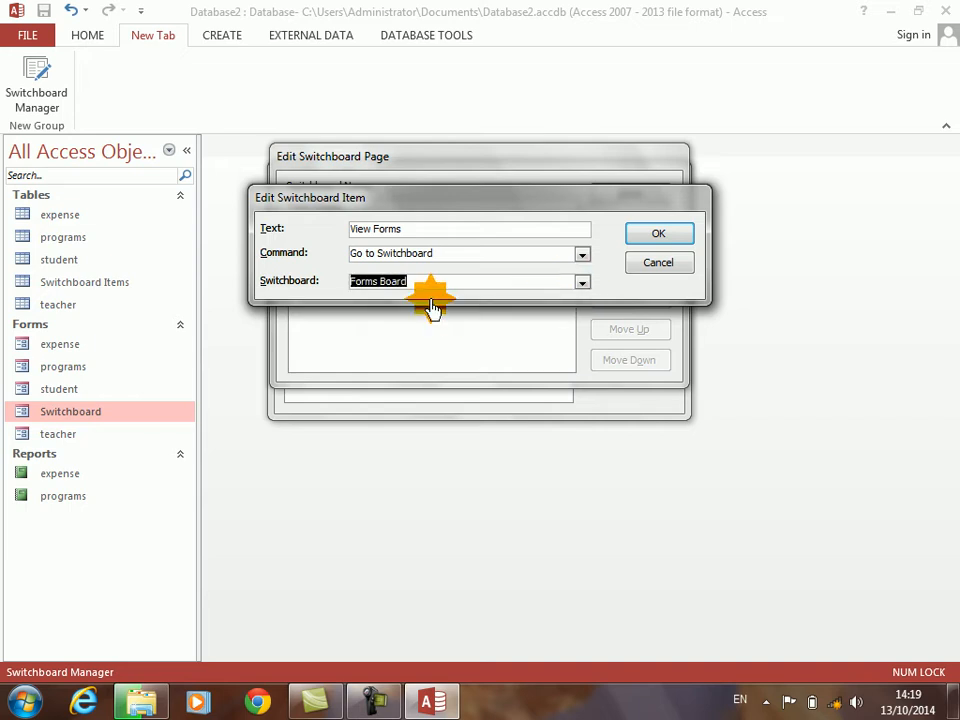
click(664, 238)
- Add a "View Reports" item to the Main Board page that uses Go to Switchboard to open the Reports Board
click(629, 237)
key(Caps_Lock)
text(V)
key(Caps_Lock)
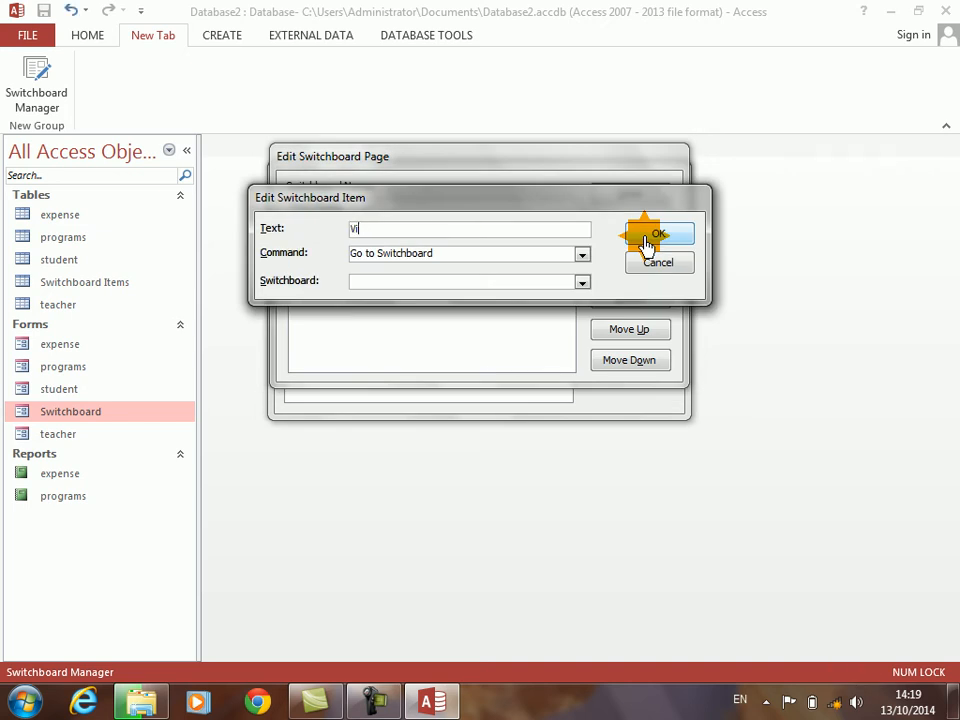
text(iew Reports)
click(582, 282)
click(414, 324)
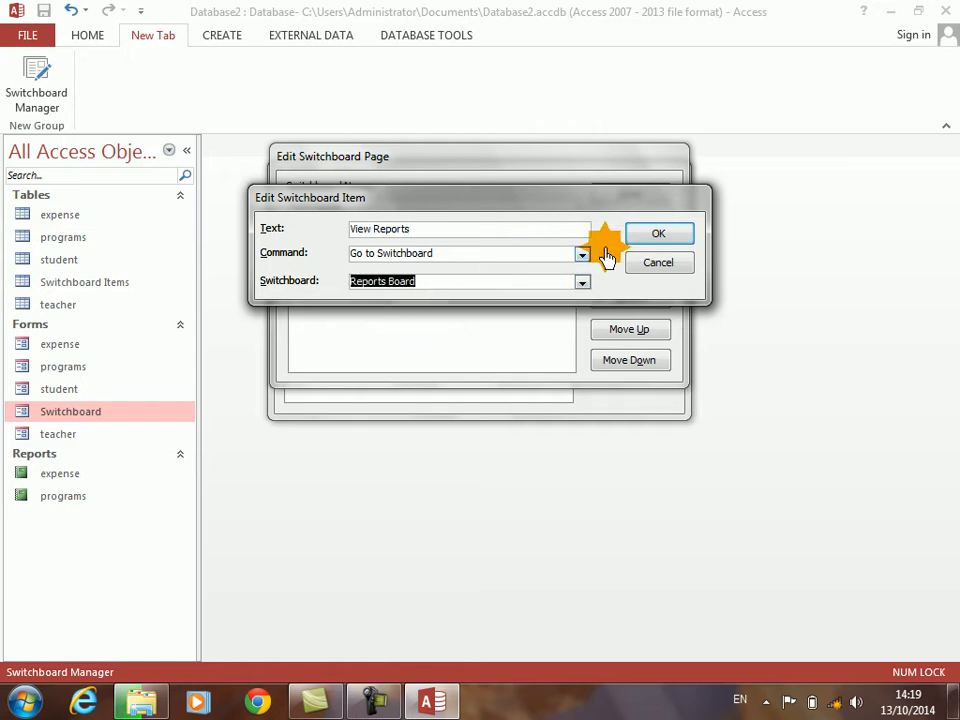
click(637, 243)
- Make Main Board the default switchboard page and close Switchboard Manager
click(634, 193)
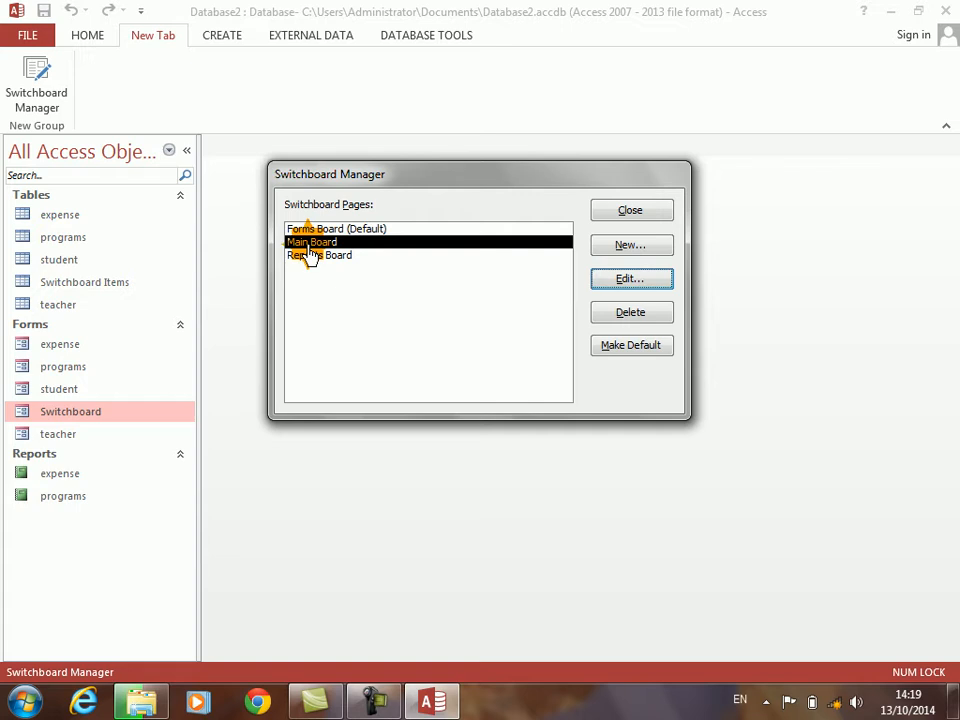
click(614, 350)
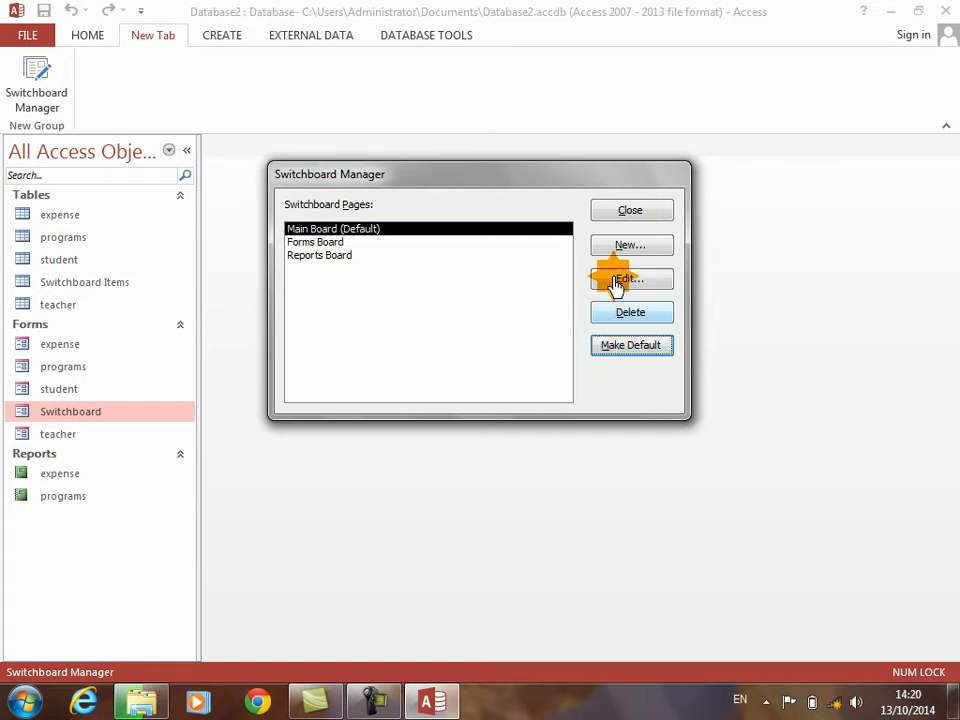
click(628, 212)
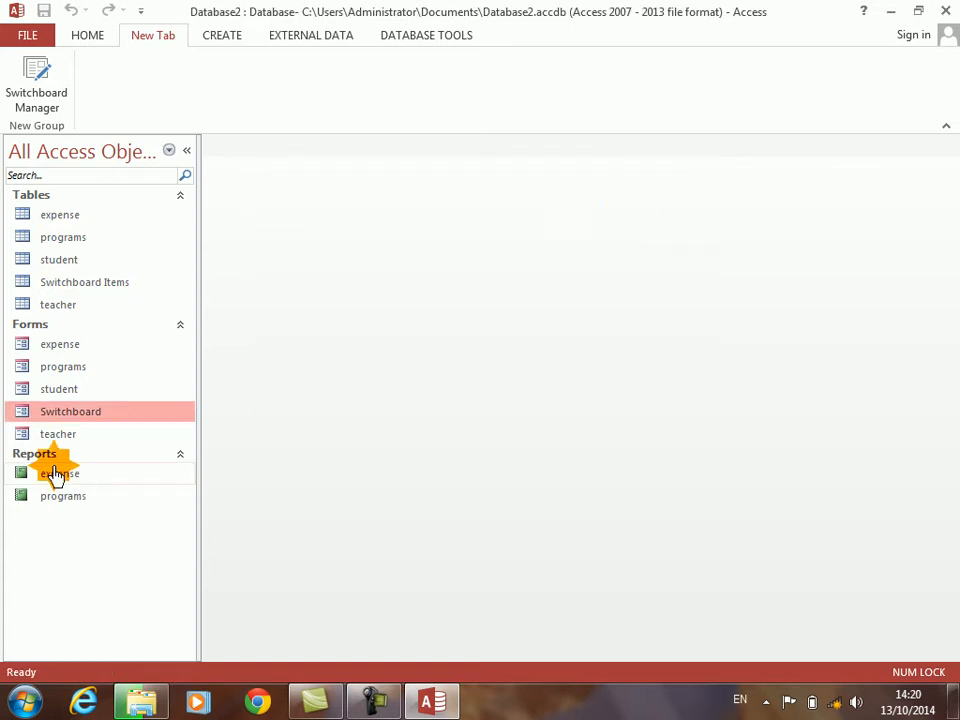
- Test the Switchboard form by going from View Forms to the expense form, and close both forms
double_click(45, 410)
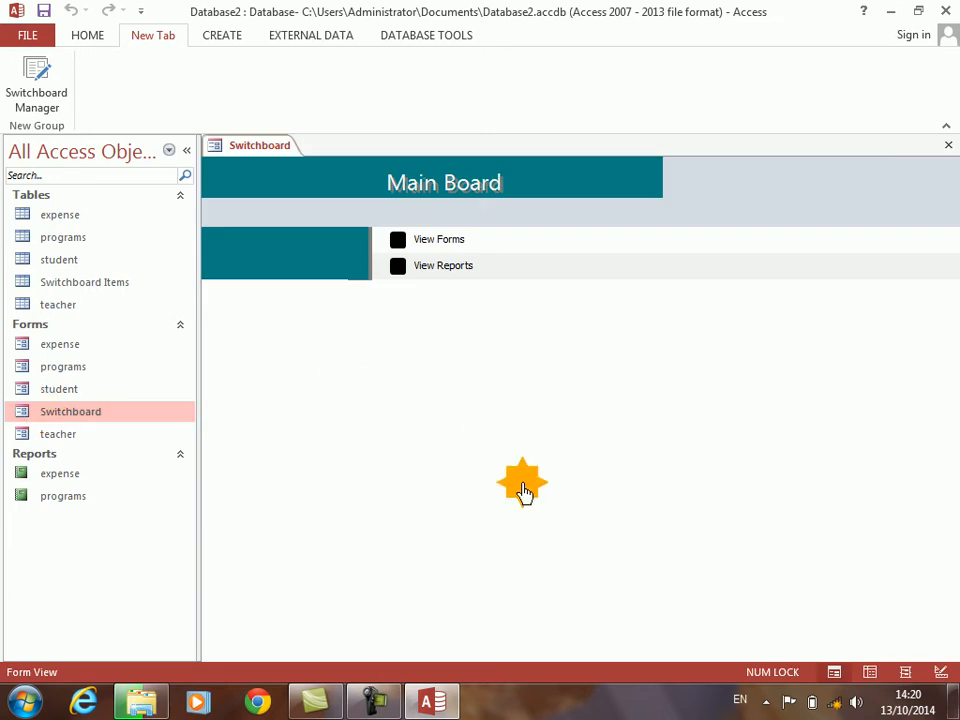
click(397, 241)
click(397, 241)
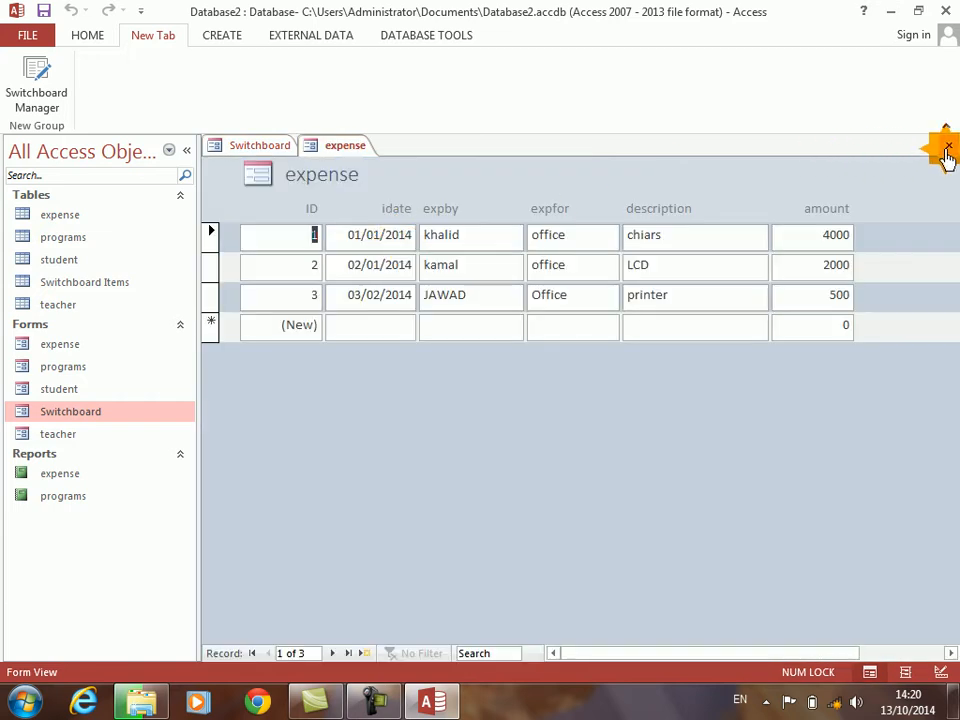
click(946, 150)
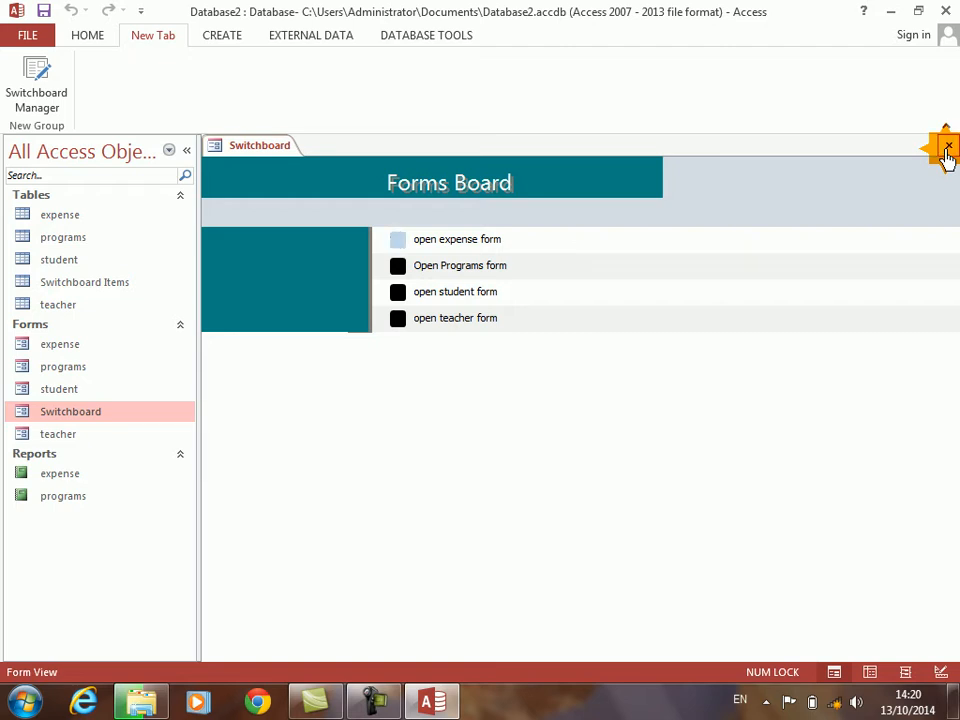
click(946, 148)
- Add a "Go to back" item to the Forms Board page that uses Go to Switchboard to open the Main Board
click(36, 82)
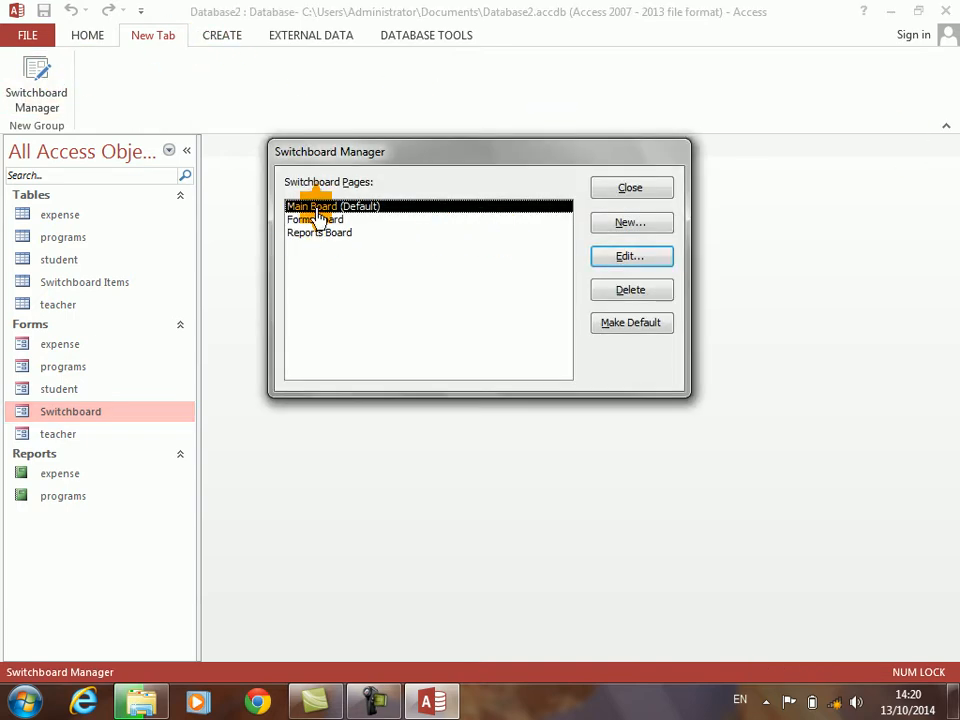
click(330, 220)
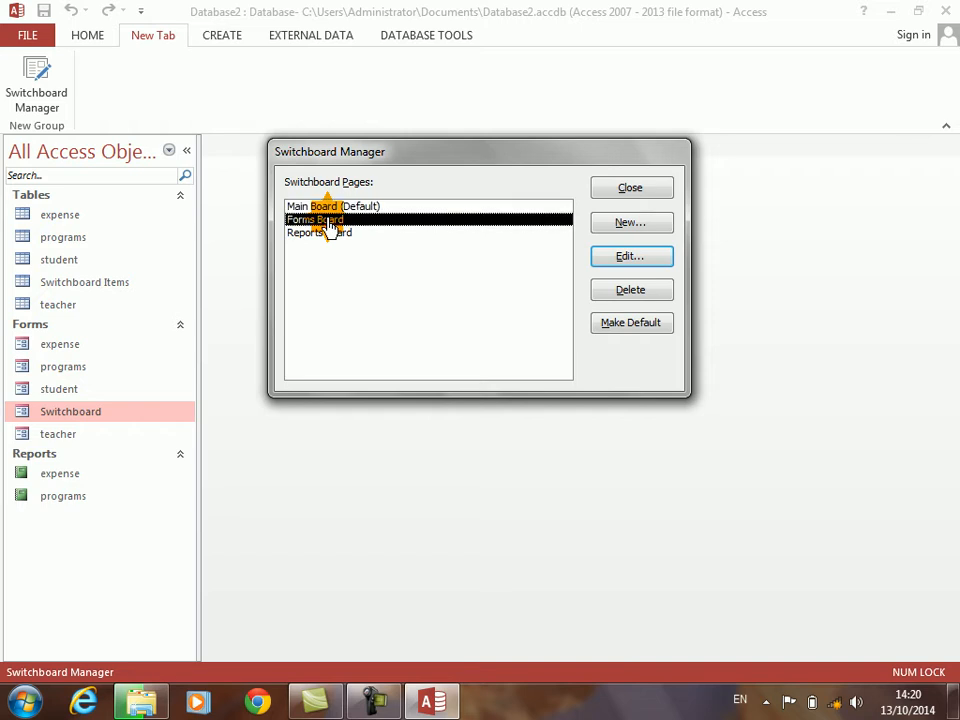
click(621, 259)
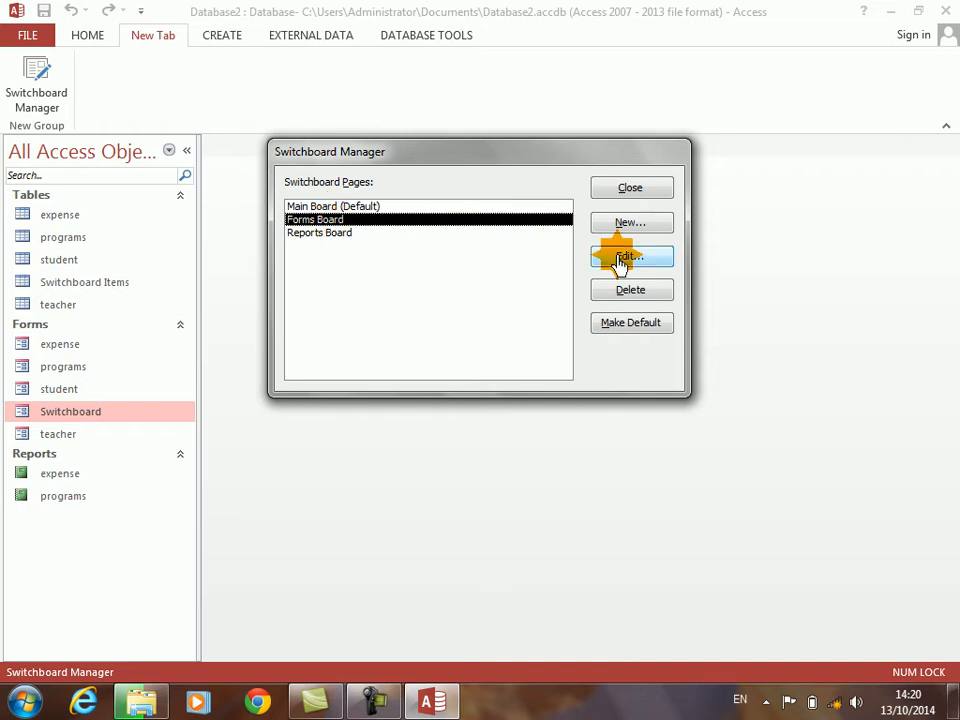
click(619, 250)
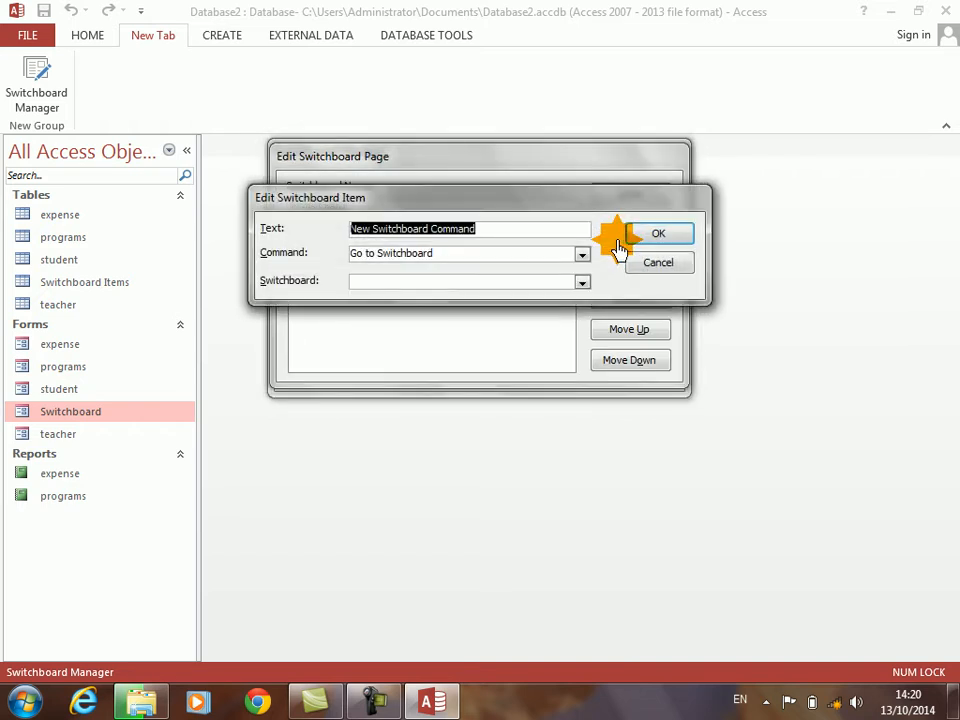
text(Go to back)
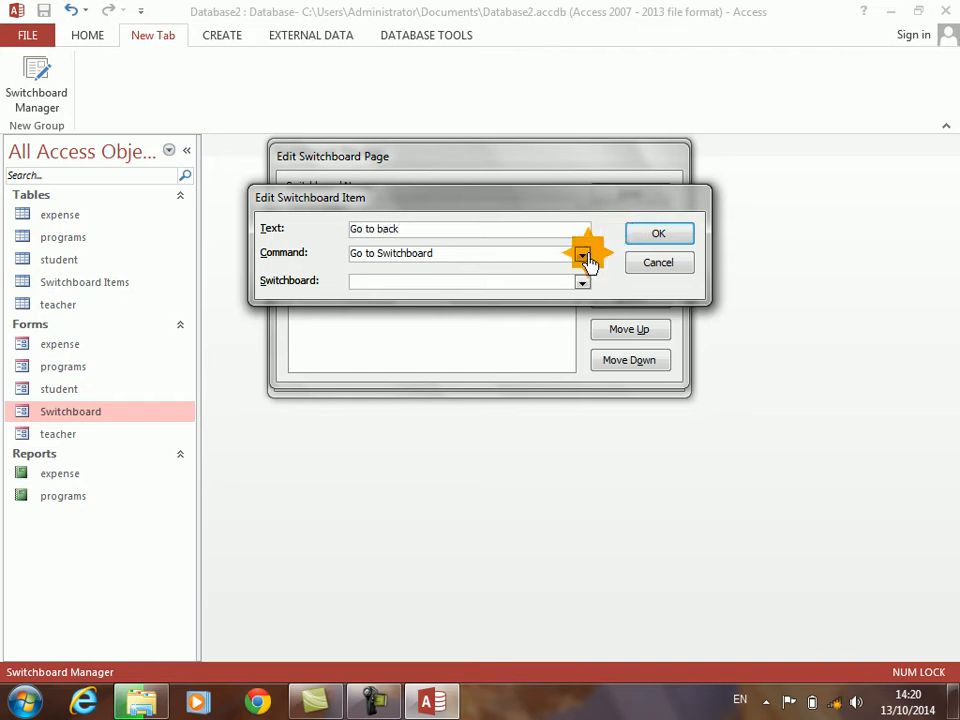
click(581, 282)
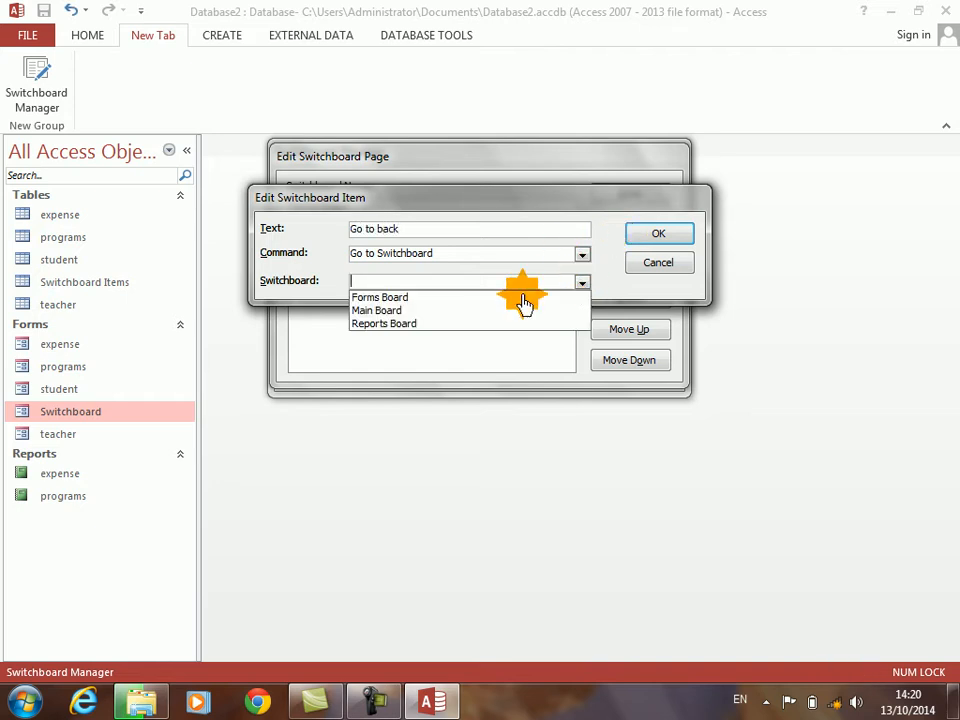
click(453, 311)
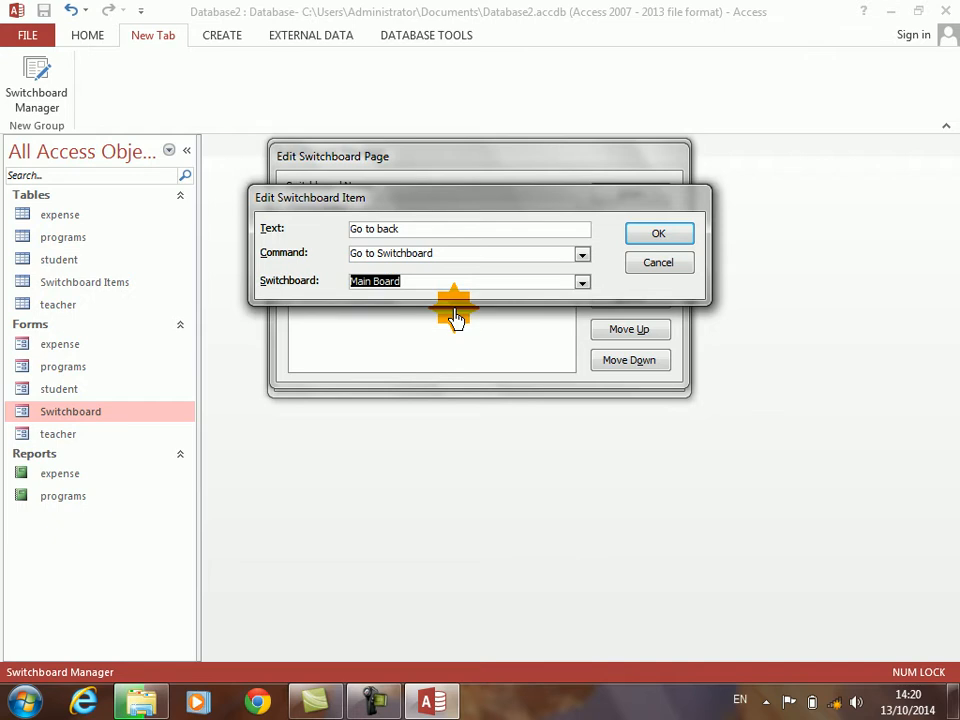
click(658, 233)
click(634, 196)
- Add a "go to back" item to the Reports Board page that opens the Main Board, and close Switchboard Manager
click(316, 238)
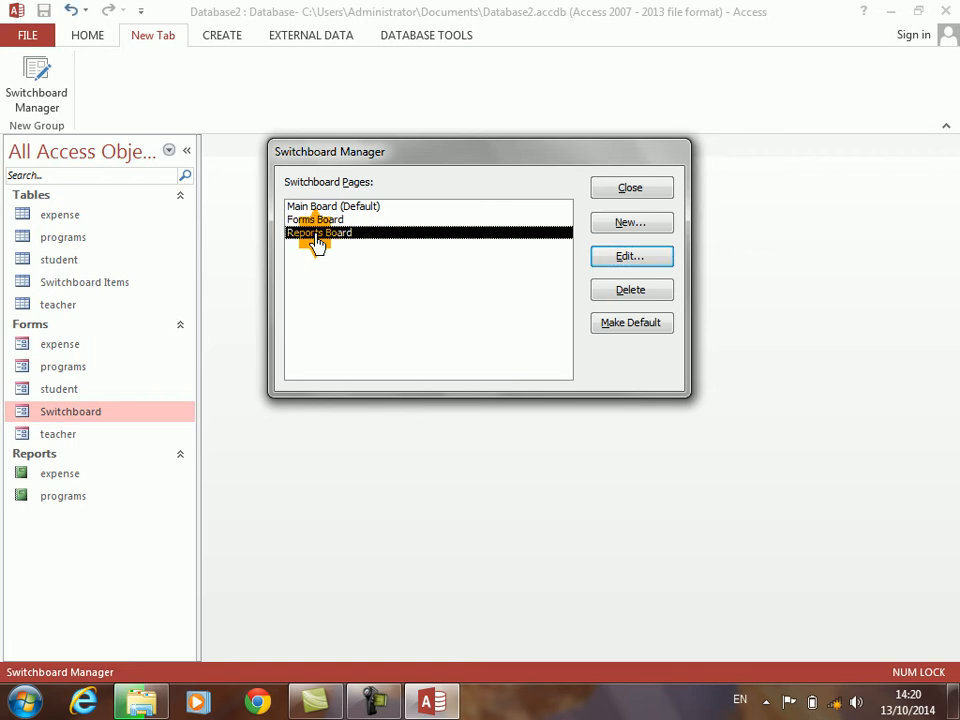
click(627, 258)
click(621, 232)
text(go to)
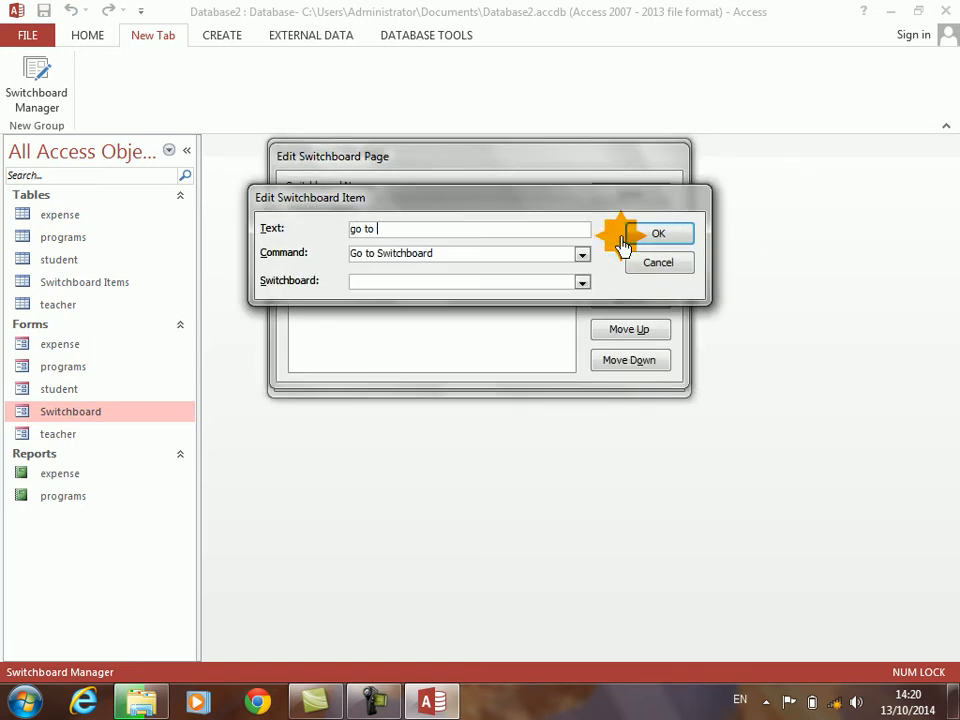
click(483, 257)
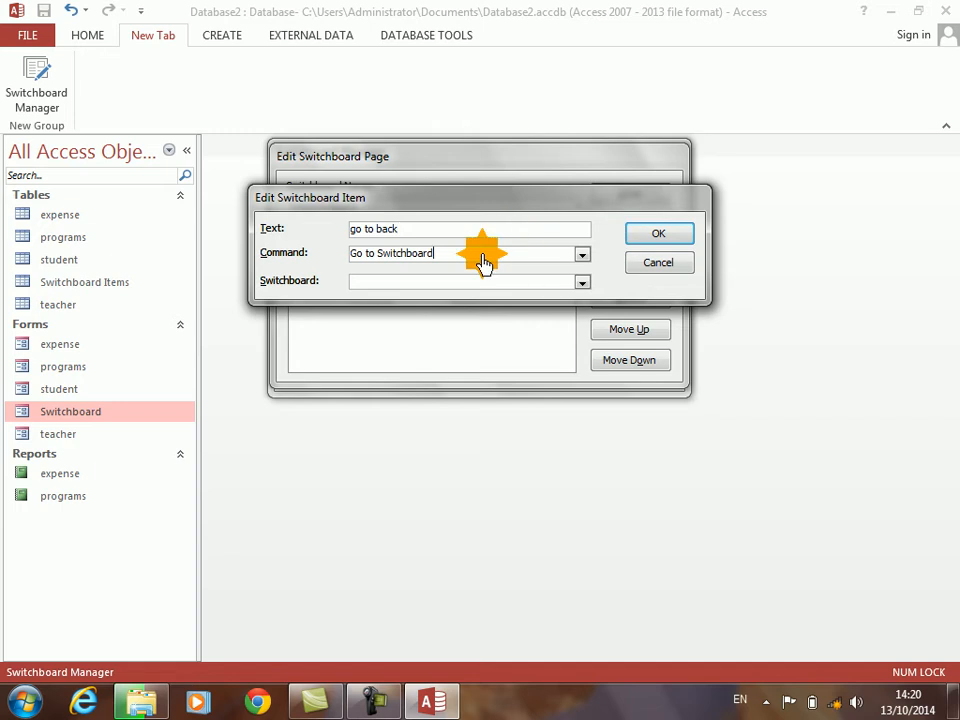
click(582, 283)
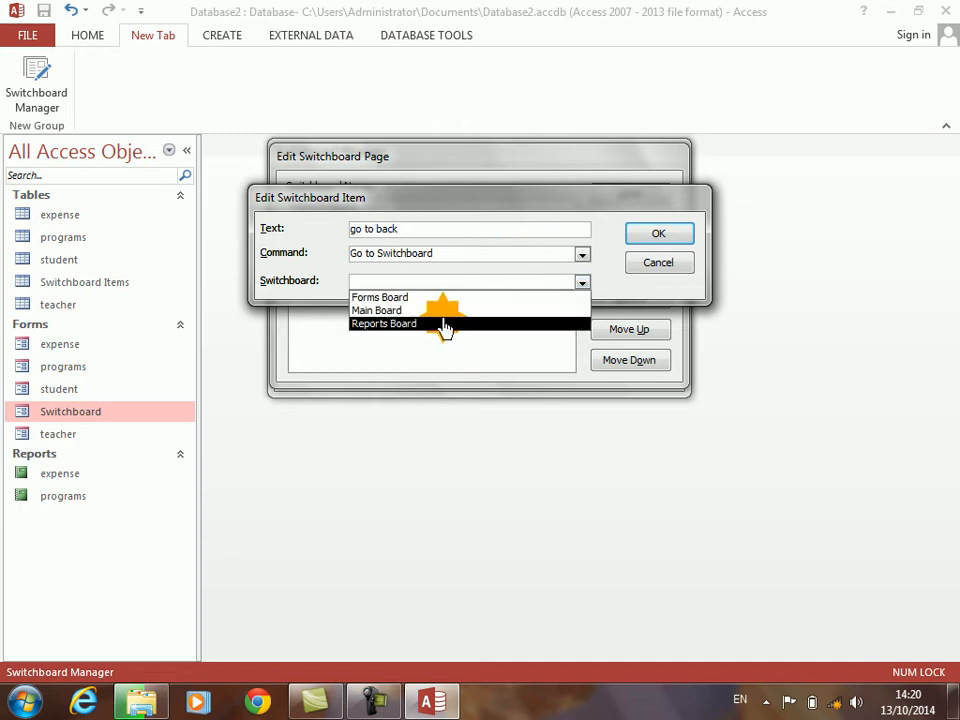
click(439, 309)
click(645, 237)
click(637, 196)
click(639, 199)
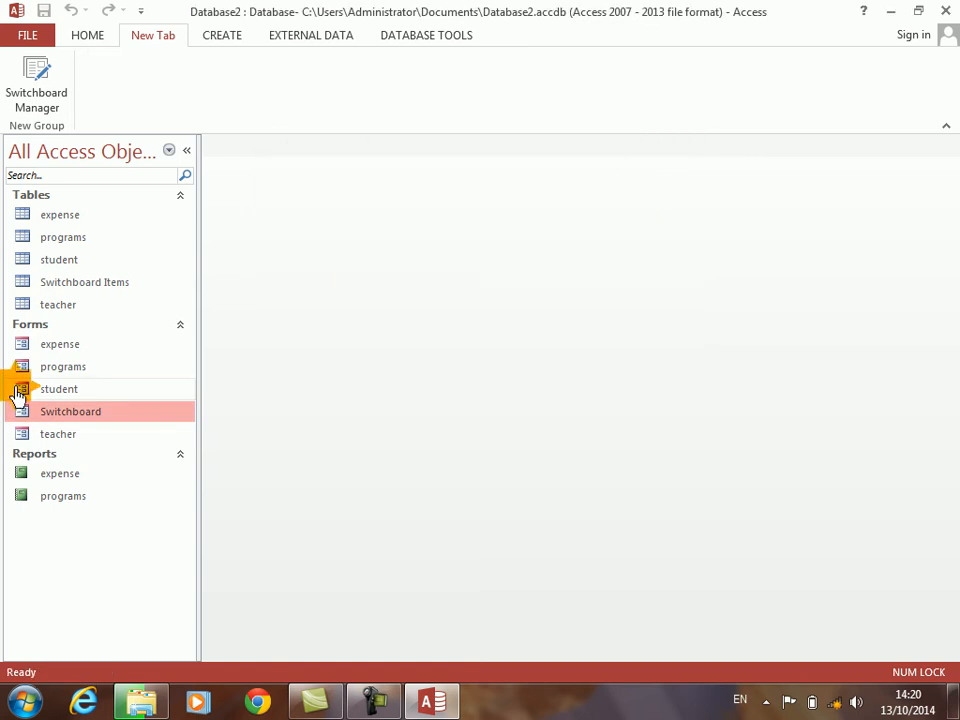
- Test the Switchboard form by opening and closing the expense report from View Reports, and return to the Main Board
double_click(28, 421)
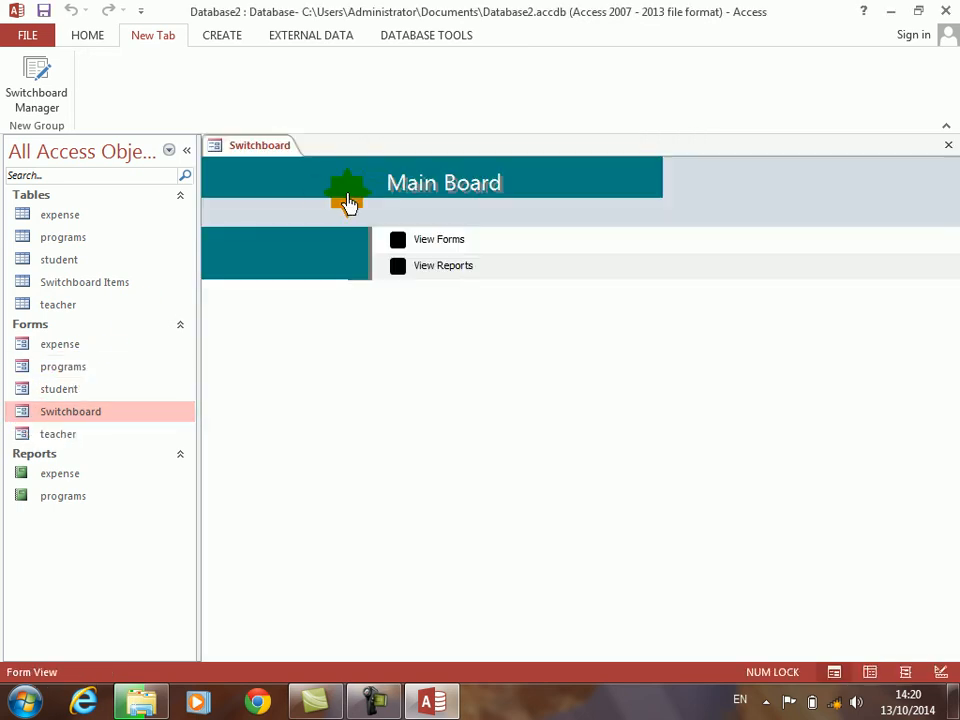
click(396, 268)
click(396, 240)
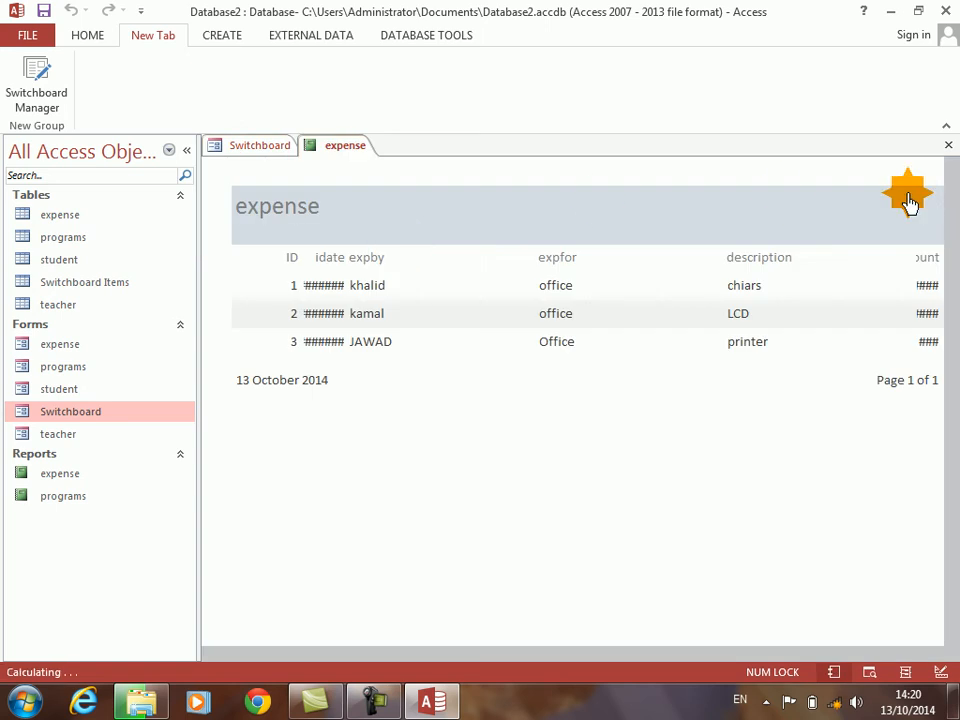
click(946, 150)
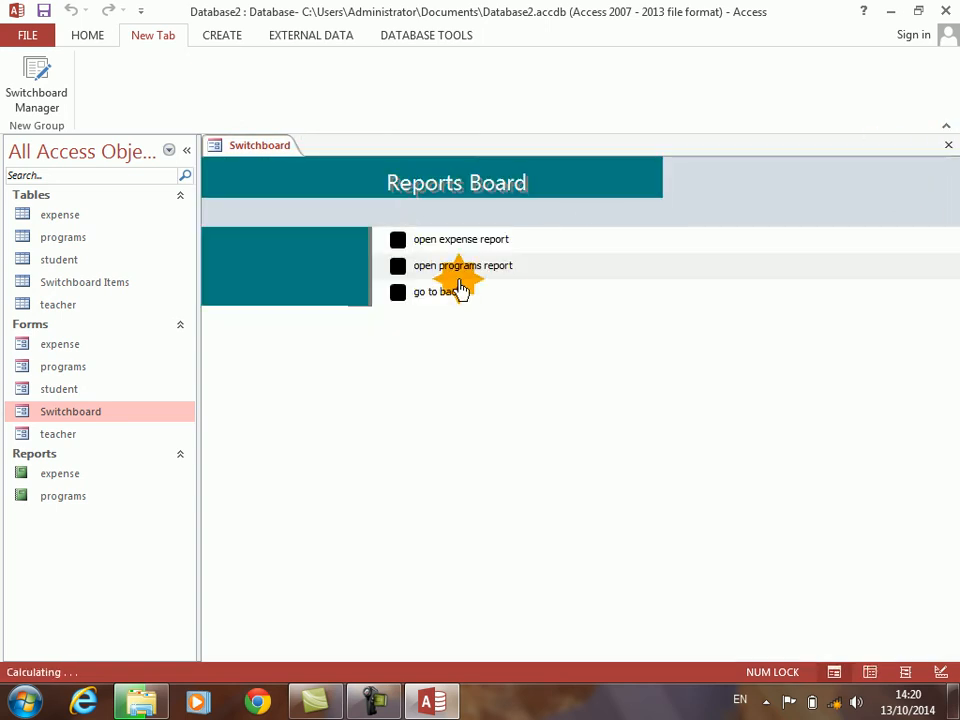
click(395, 291)
- Test View Forms by opening and closing the student form, and return to the Main Board with Go to back
click(395, 245)
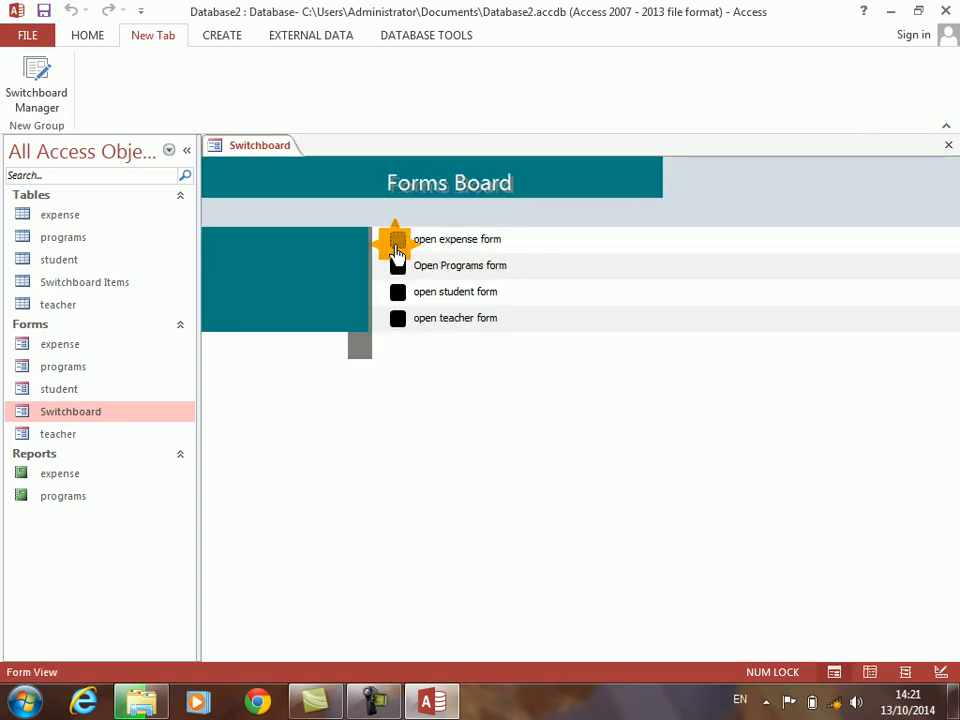
click(396, 291)
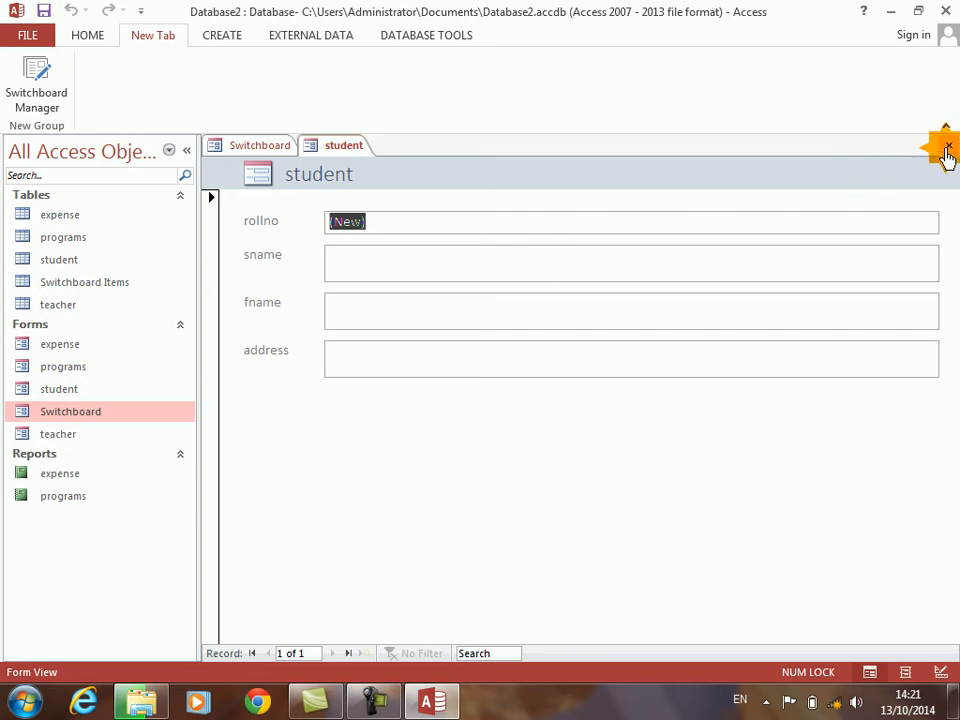
click(948, 145)
click(397, 350)
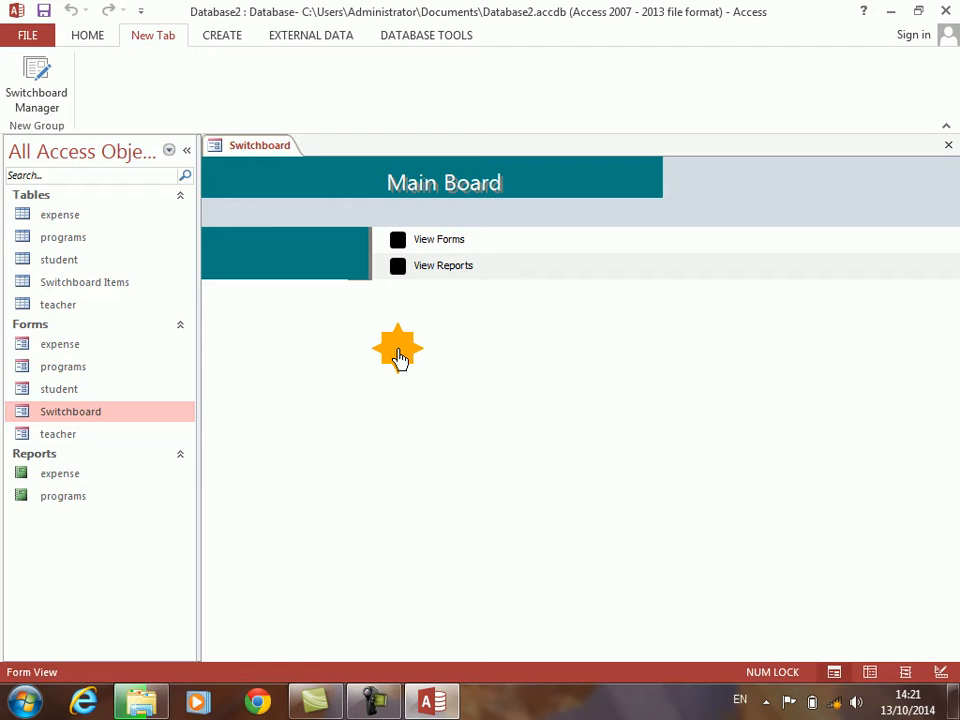
- Repeat the student form test from View Forms, go back to the Main Board and close the Switchboard form
click(397, 242)
click(394, 289)
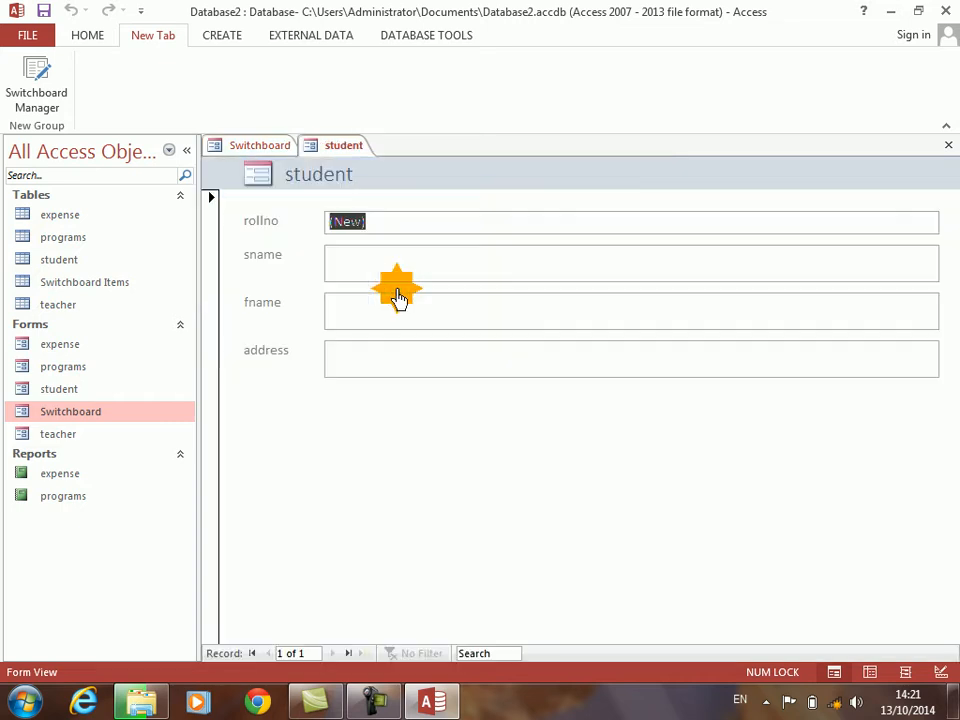
click(948, 145)
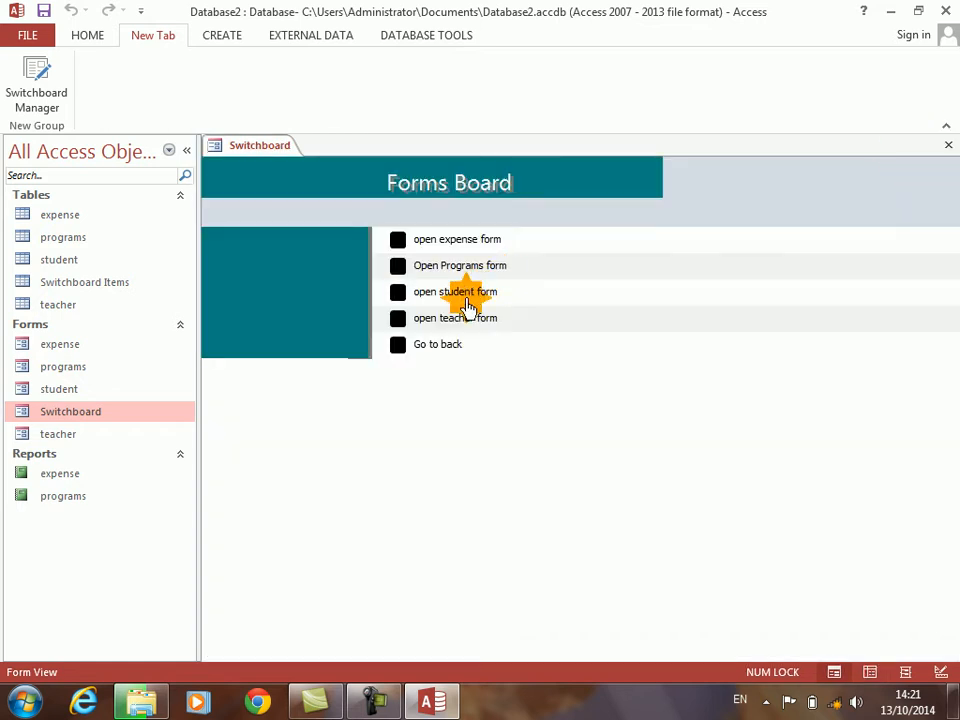
click(396, 356)
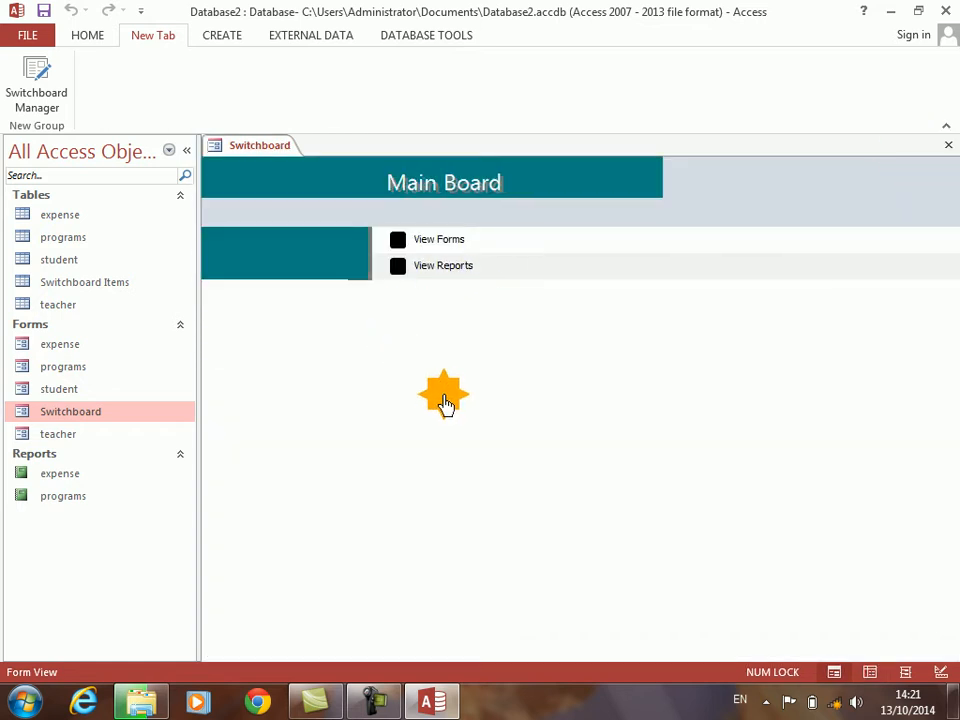
click(946, 146)
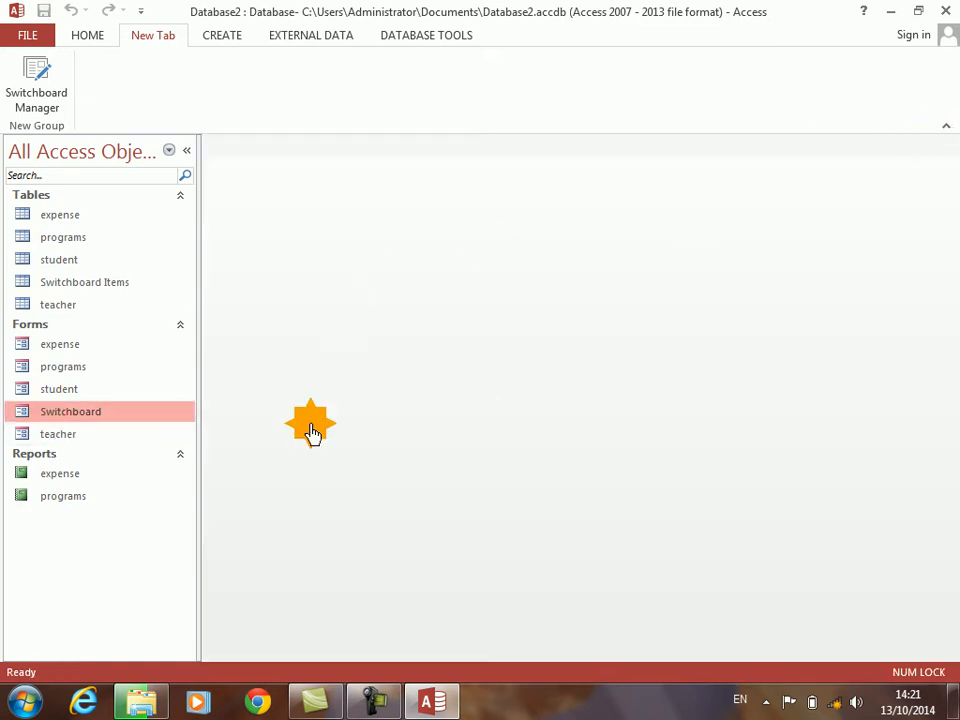
- Open the Switchboard form in Design View and change the shape of the button beside ItemText to an oval
right_click(100, 418)
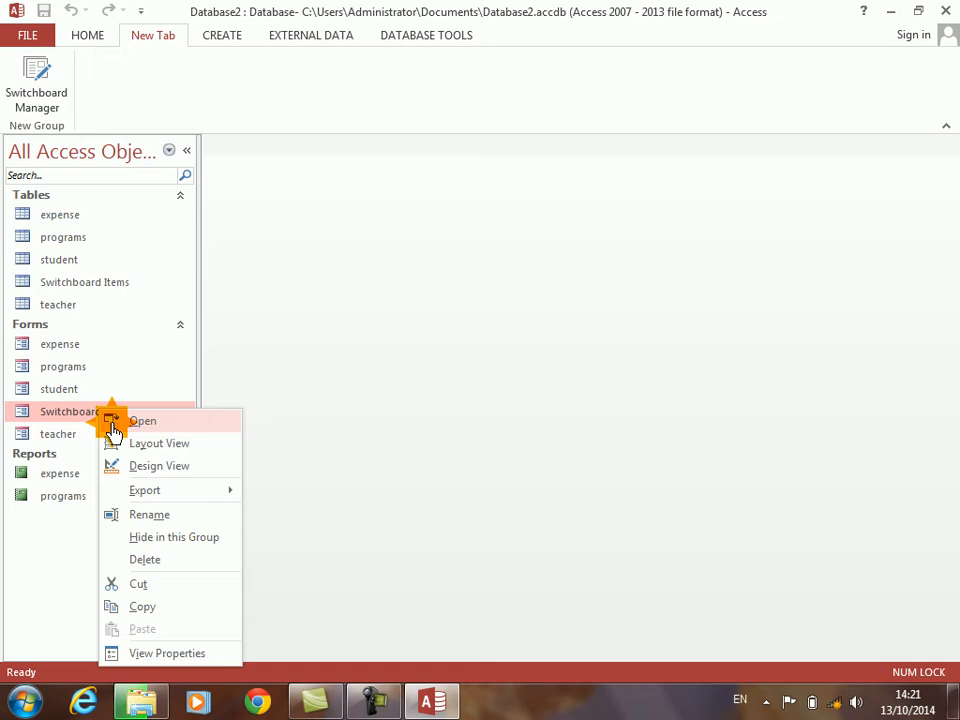
click(139, 474)
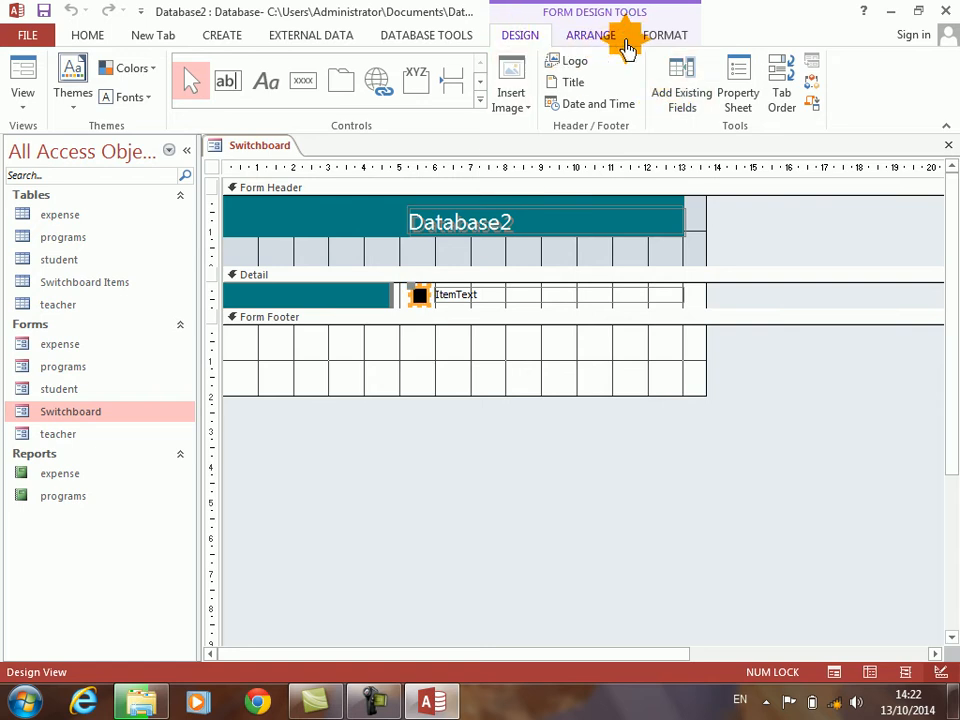
click(648, 35)
click(655, 100)
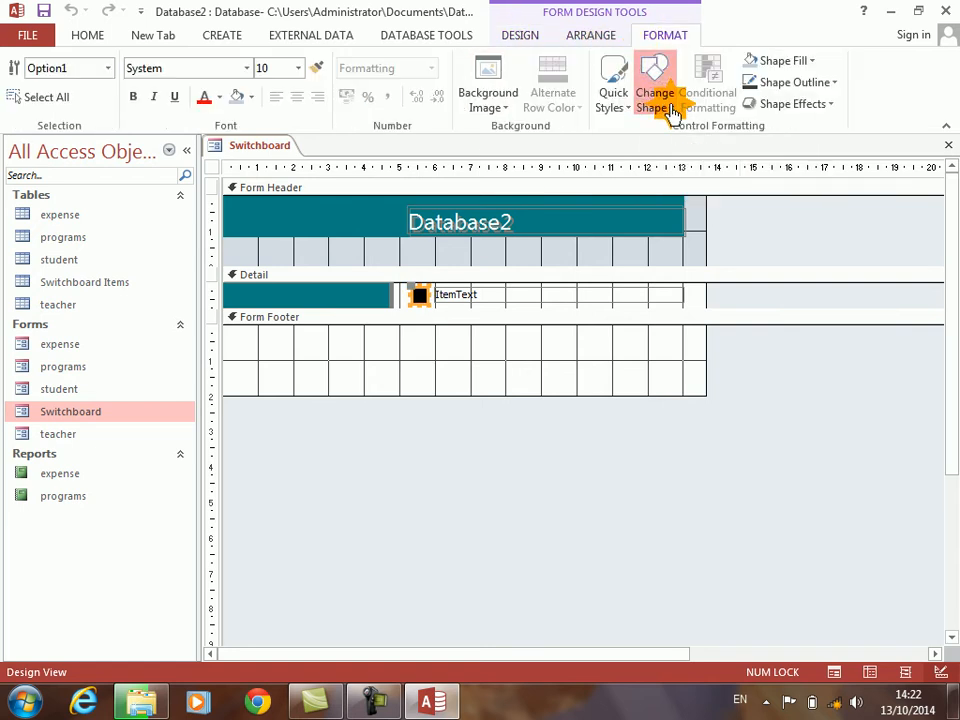
click(691, 209)
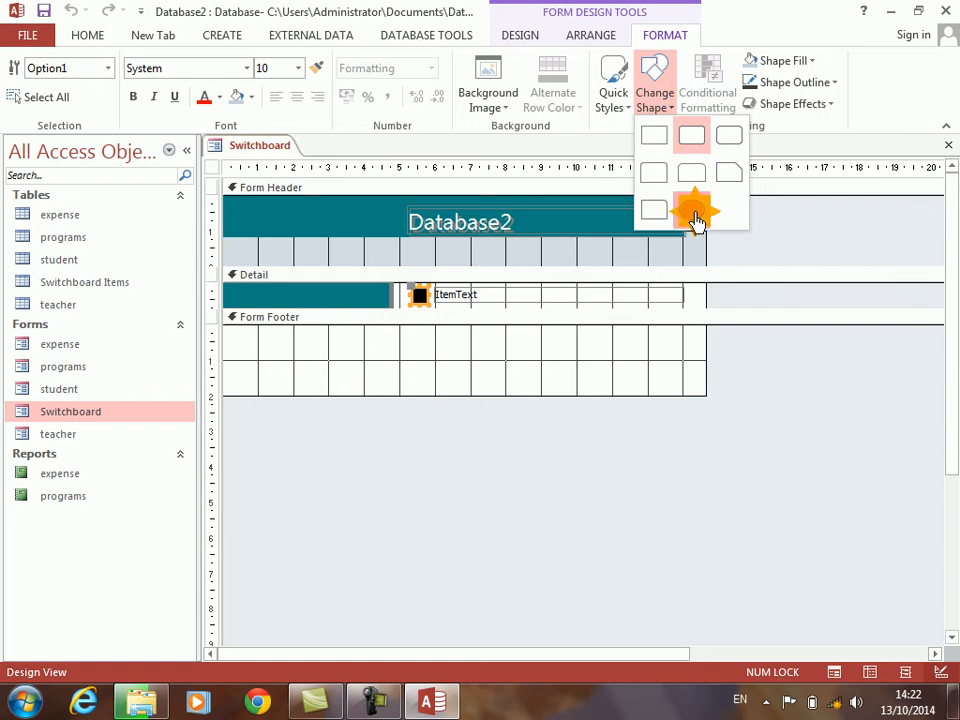
- Apply the strongest orange quick style and a bevel effect to the button beside ItemText
click(631, 100)
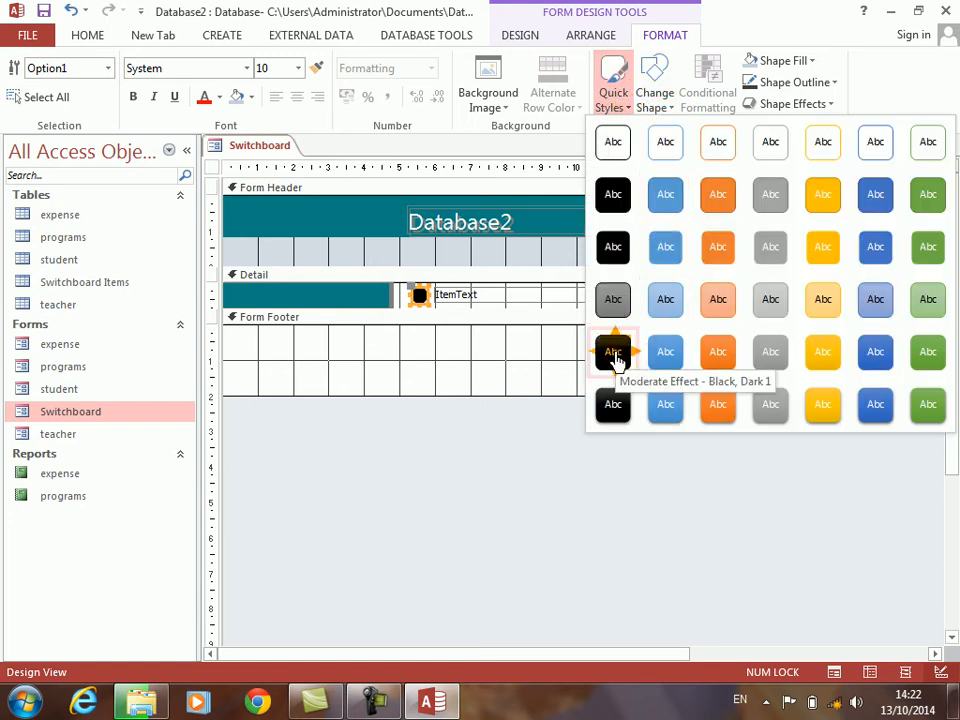
click(719, 410)
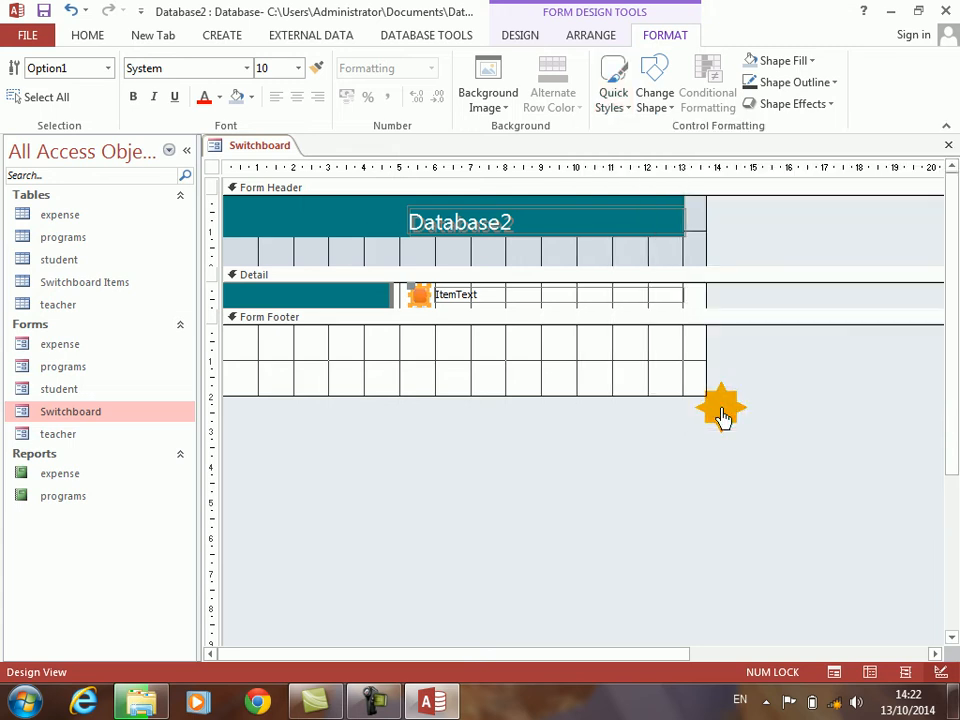
click(829, 108)
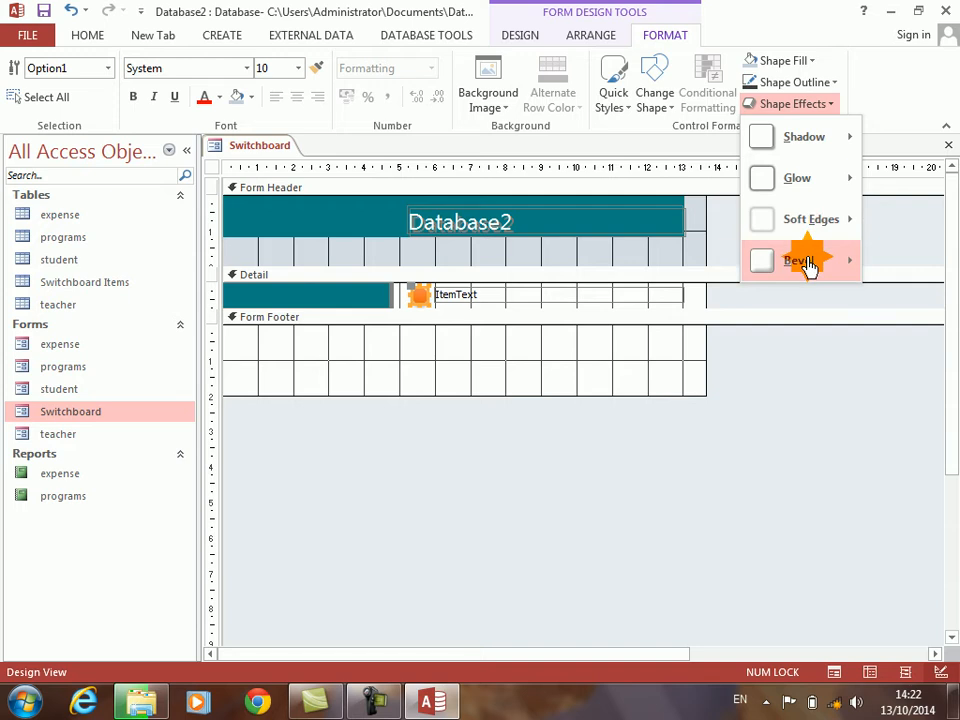
mouse_move(808, 265)
click(703, 362)
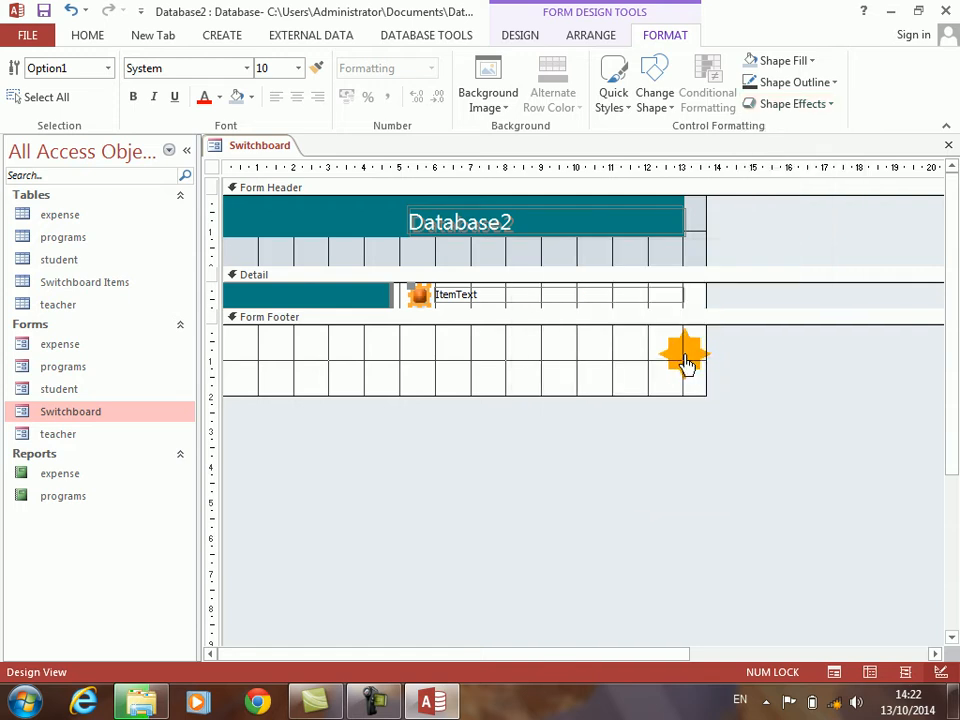
- Fill the ItemText label in the Detail section with light orange and close the Switchboard form
drag(694, 297, 551, 297)
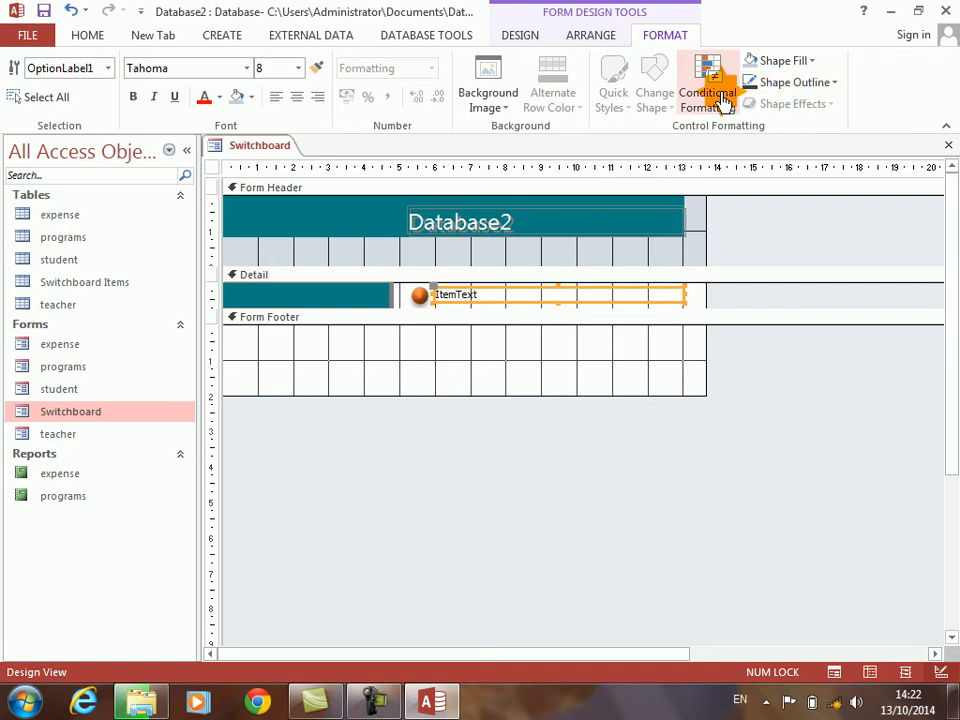
click(813, 62)
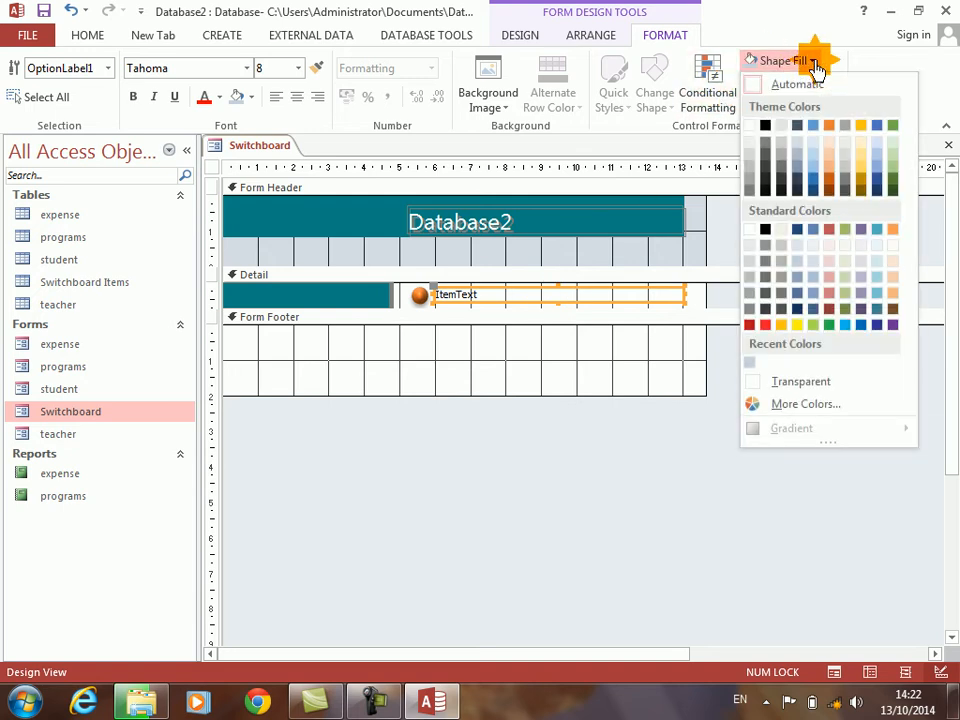
click(826, 152)
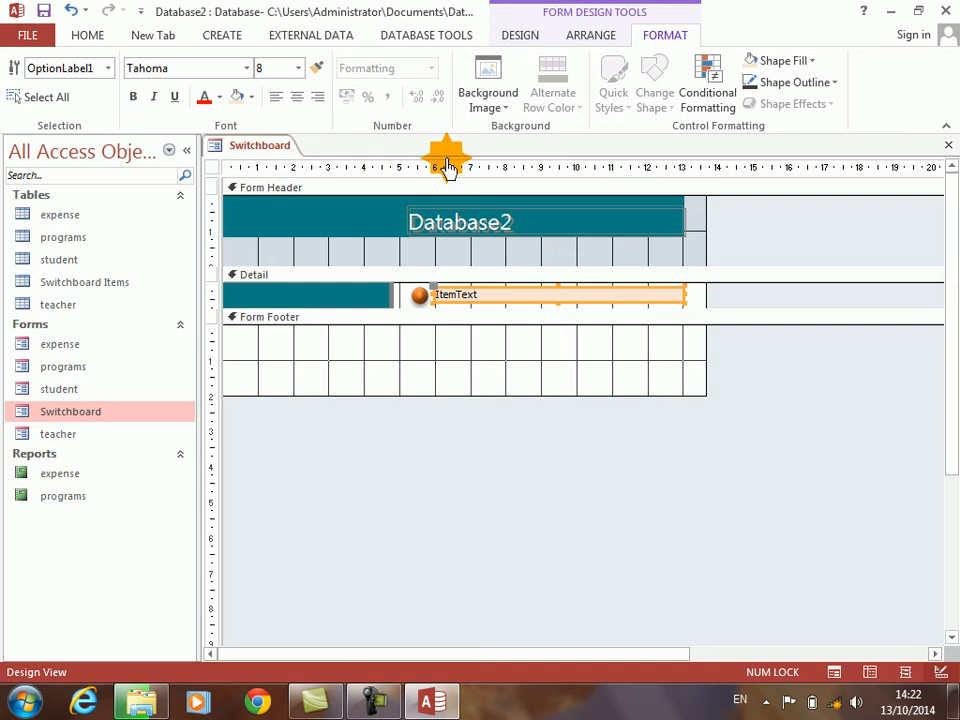
key(ctrl+w)
- Open the Switchboard form, test the View Forms item and go back to the Main Board
double_click(38, 414)
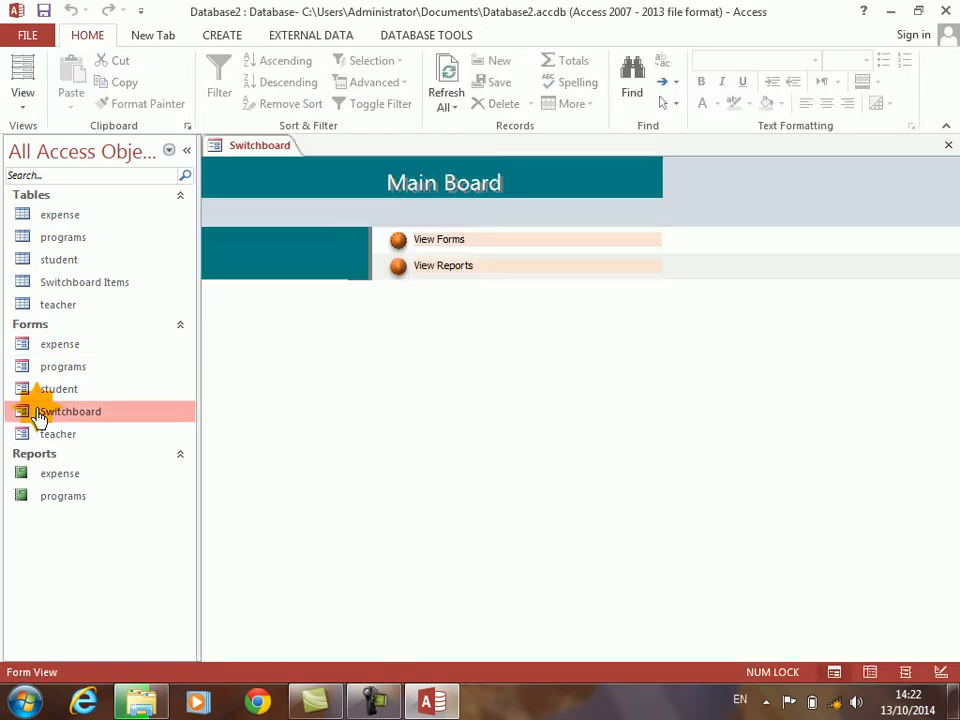
click(397, 243)
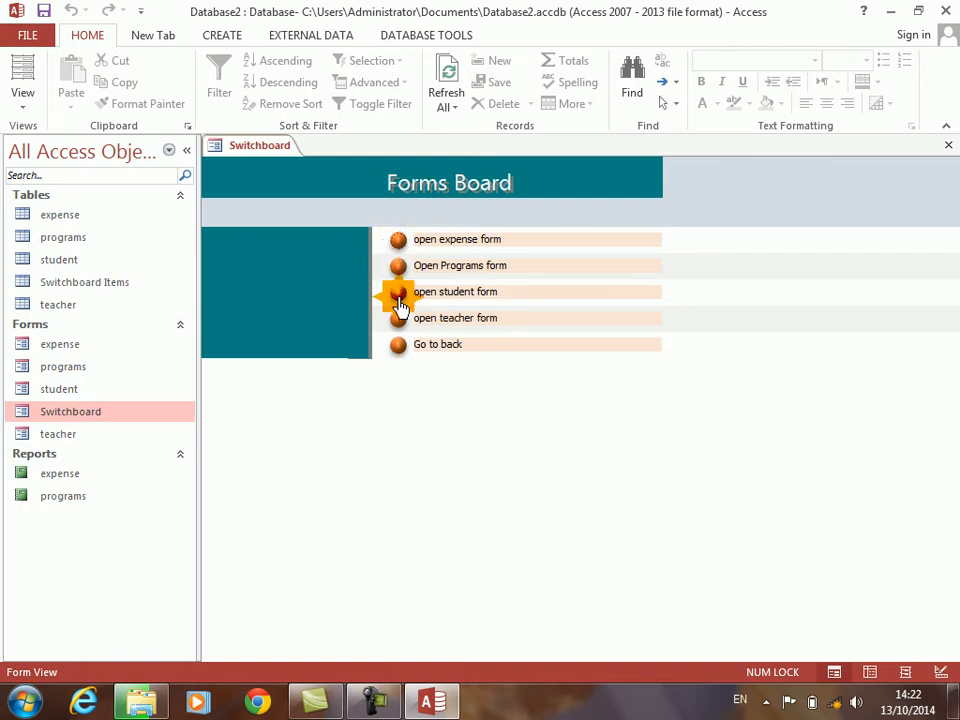
click(397, 345)
- Test opening the programs report through View Reports, and close the report and the Switchboard form
click(392, 276)
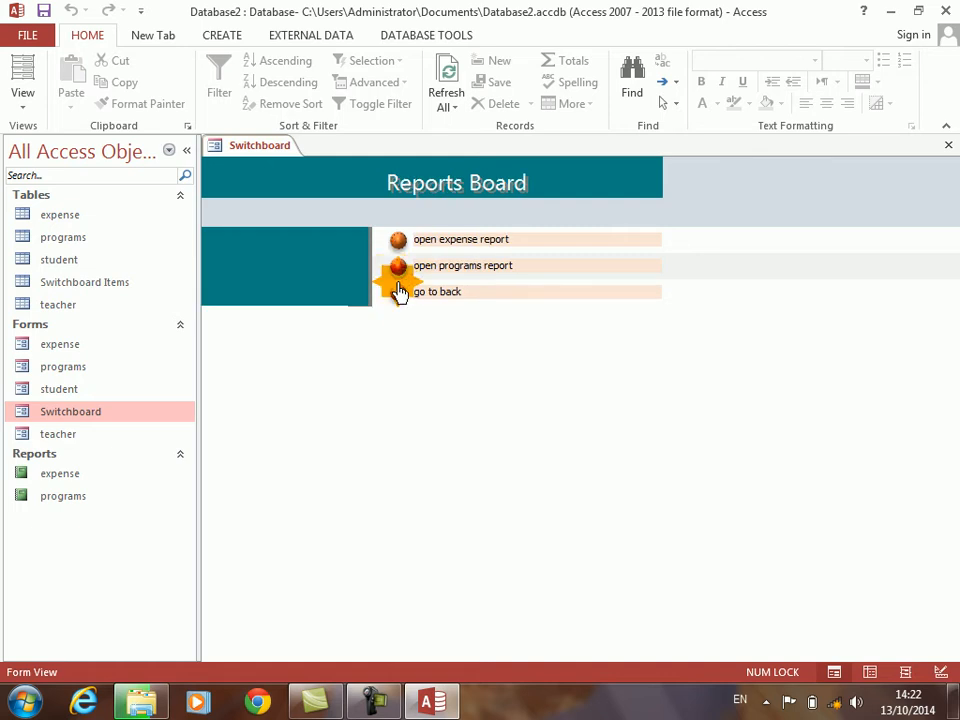
click(398, 268)
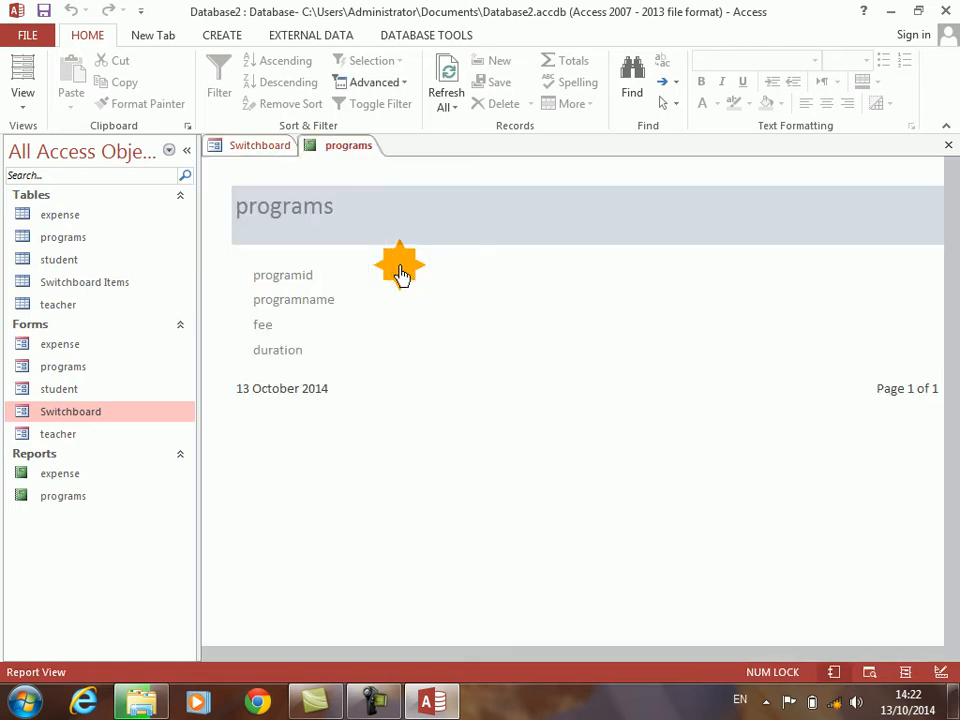
click(948, 145)
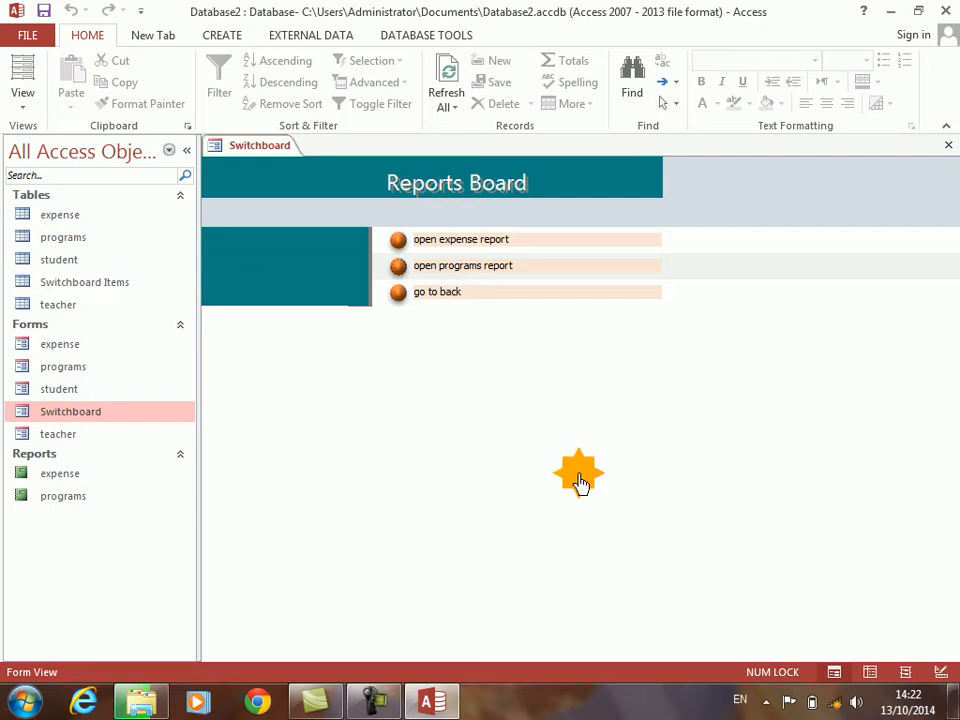
click(947, 147)
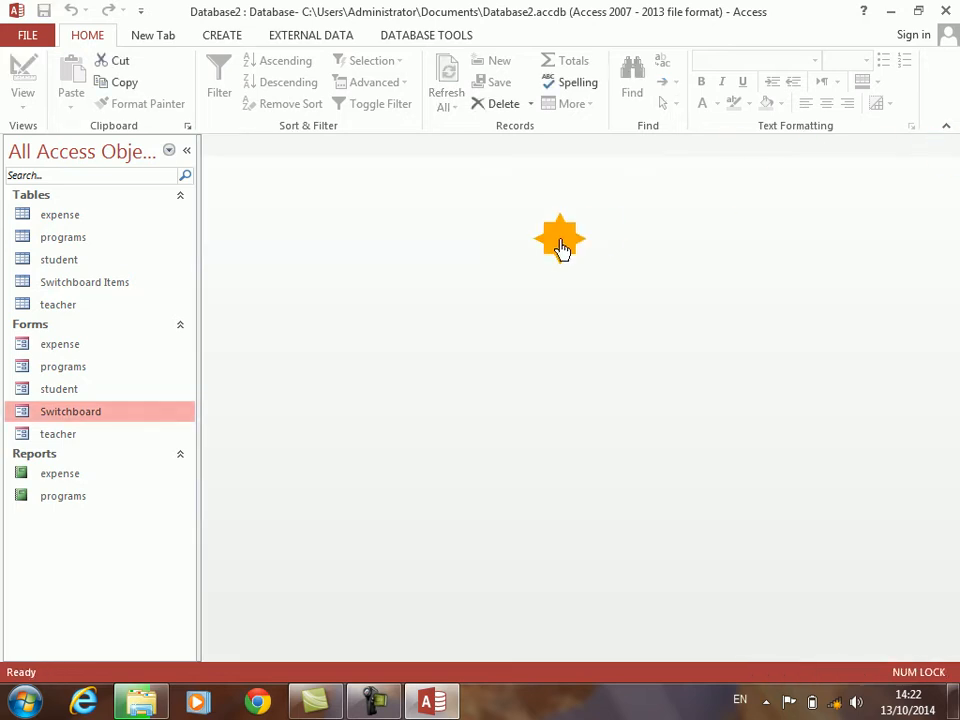
- Open the Switchboard Manager and select the Main Board (Default) page
click(160, 42)
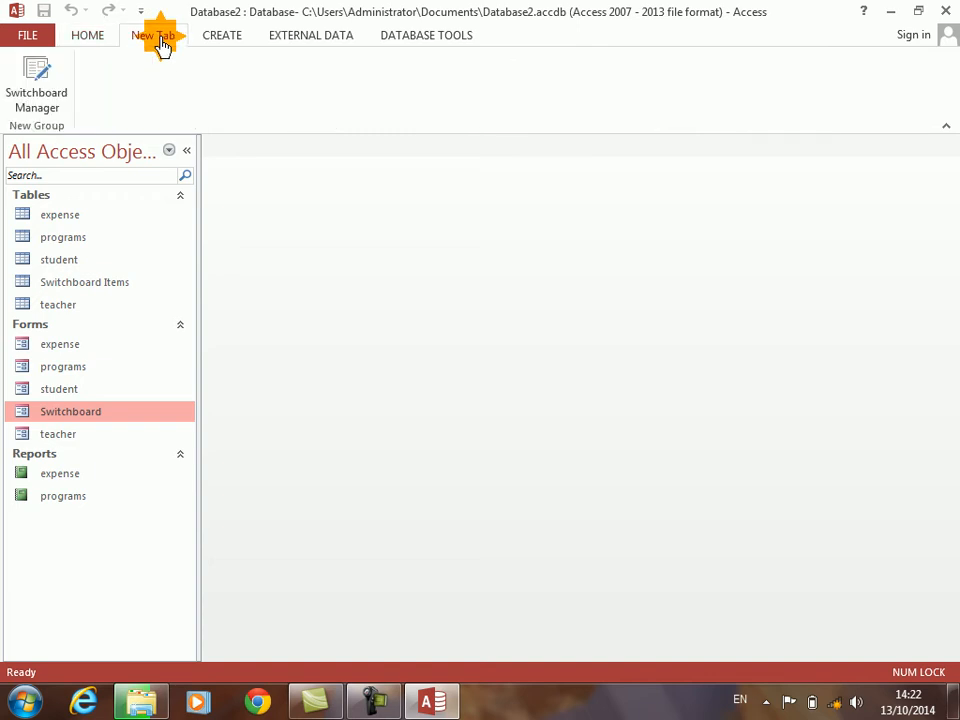
click(212, 46)
click(152, 40)
click(32, 98)
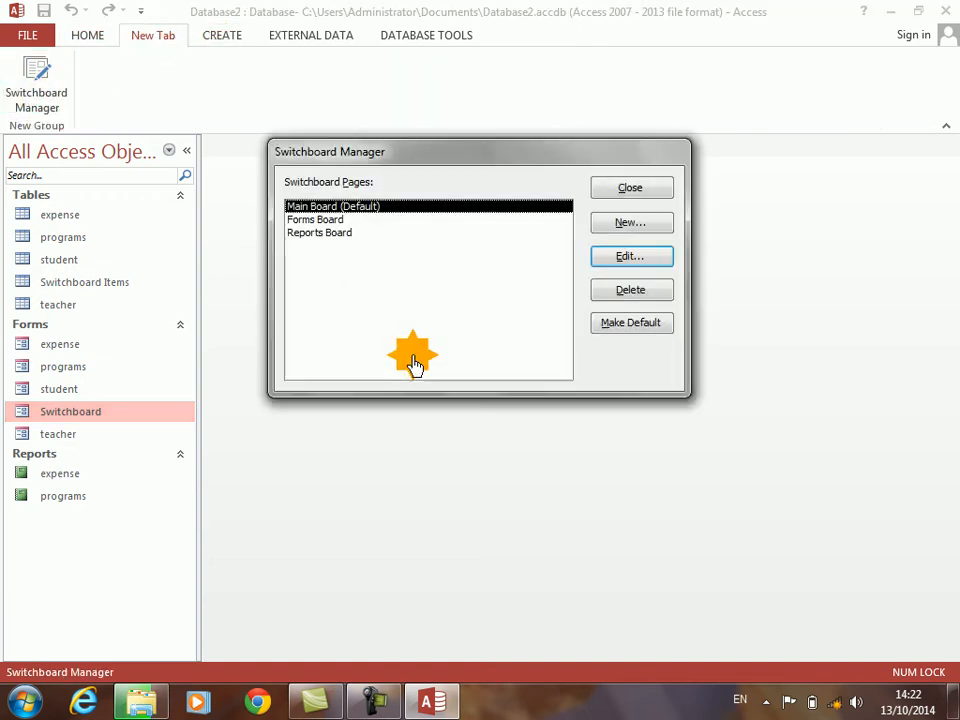
click(312, 220)
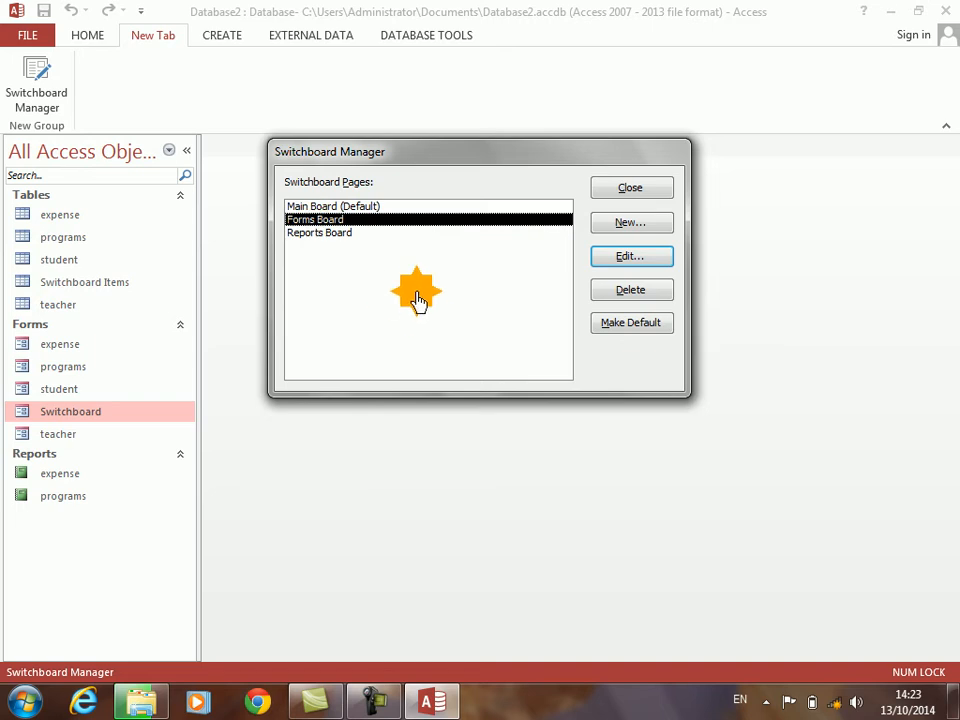
click(364, 207)
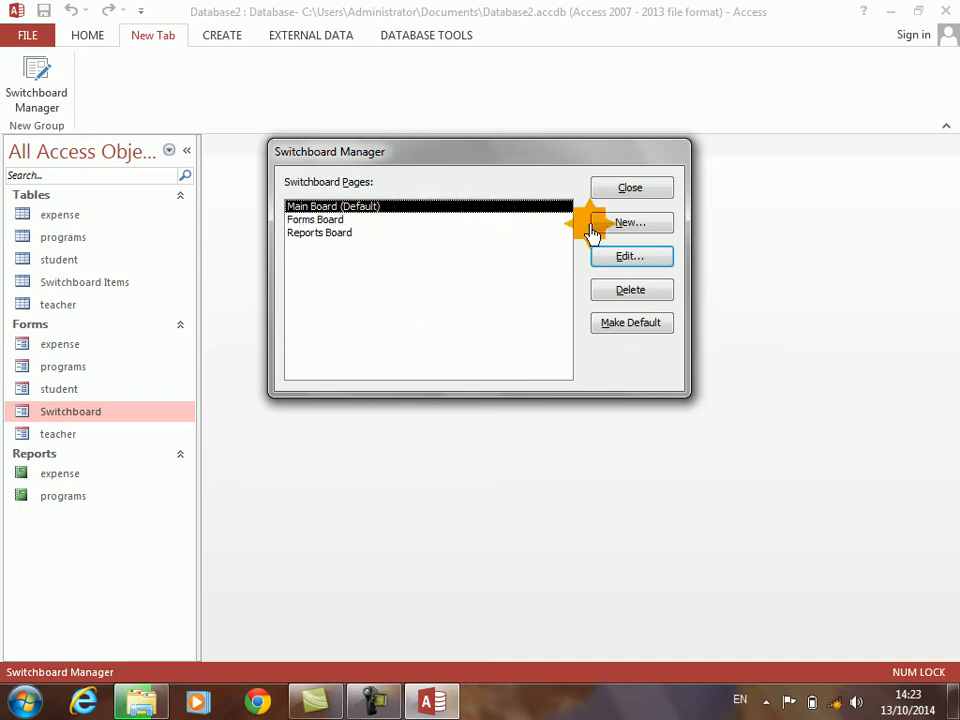
- Add a "Click to Exit" item with the Exit Application command to the Main Board switchboard page, and check it in the Switchboard form
click(621, 257)
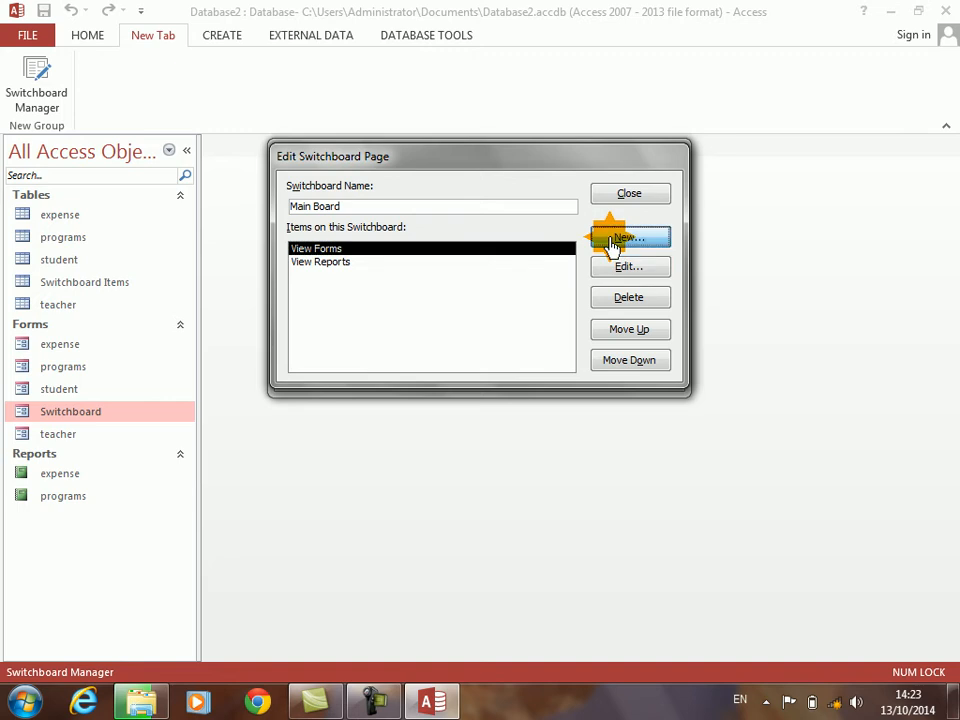
click(612, 245)
text(Click to Exit)
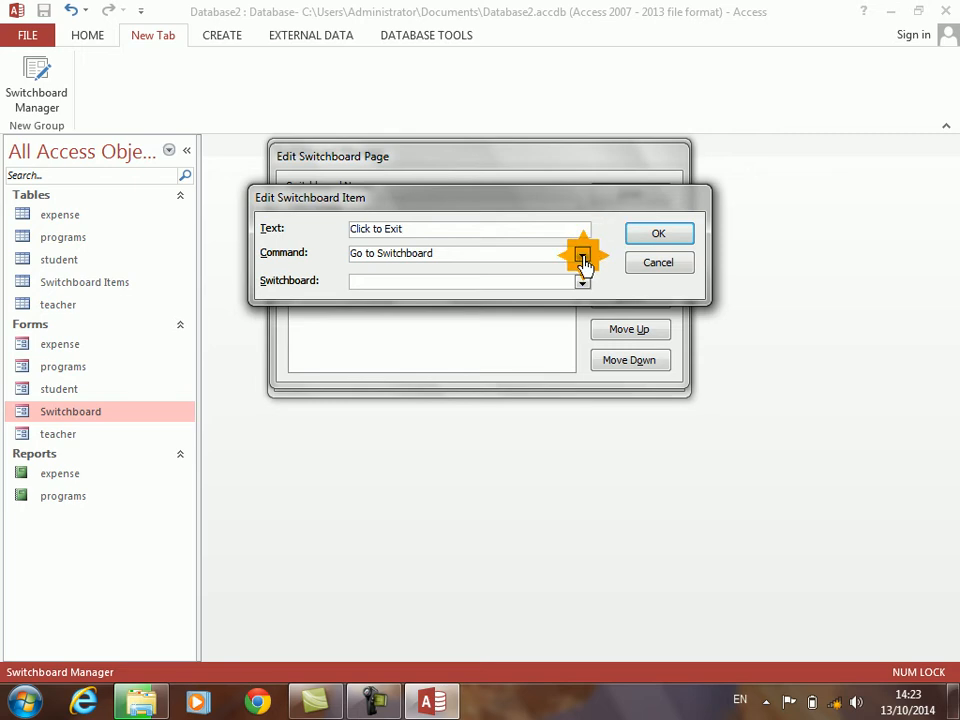
click(581, 254)
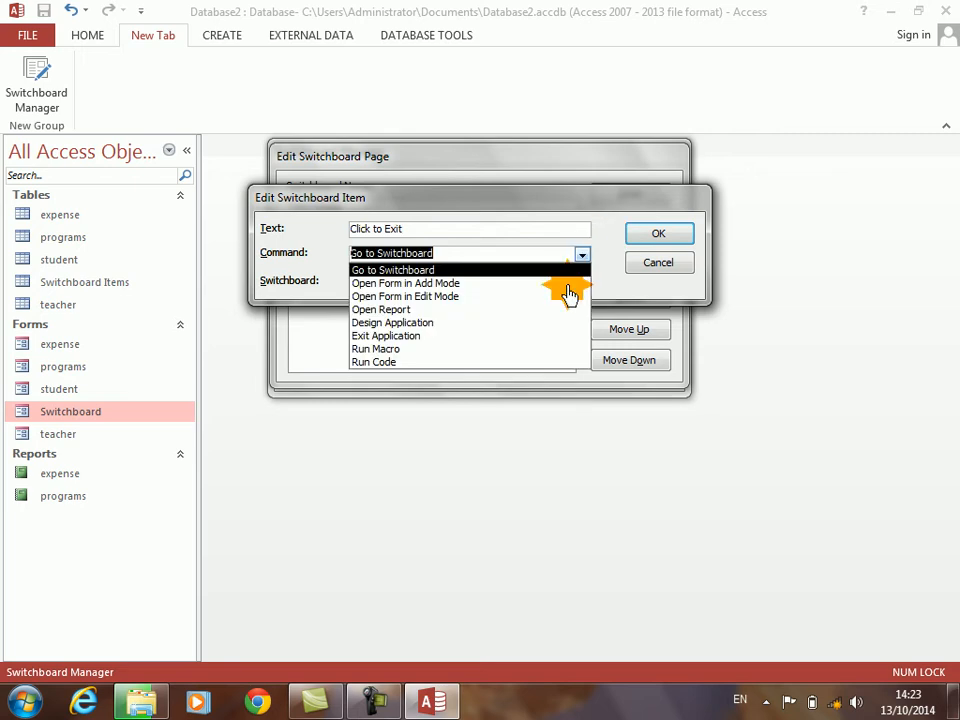
click(412, 337)
click(658, 236)
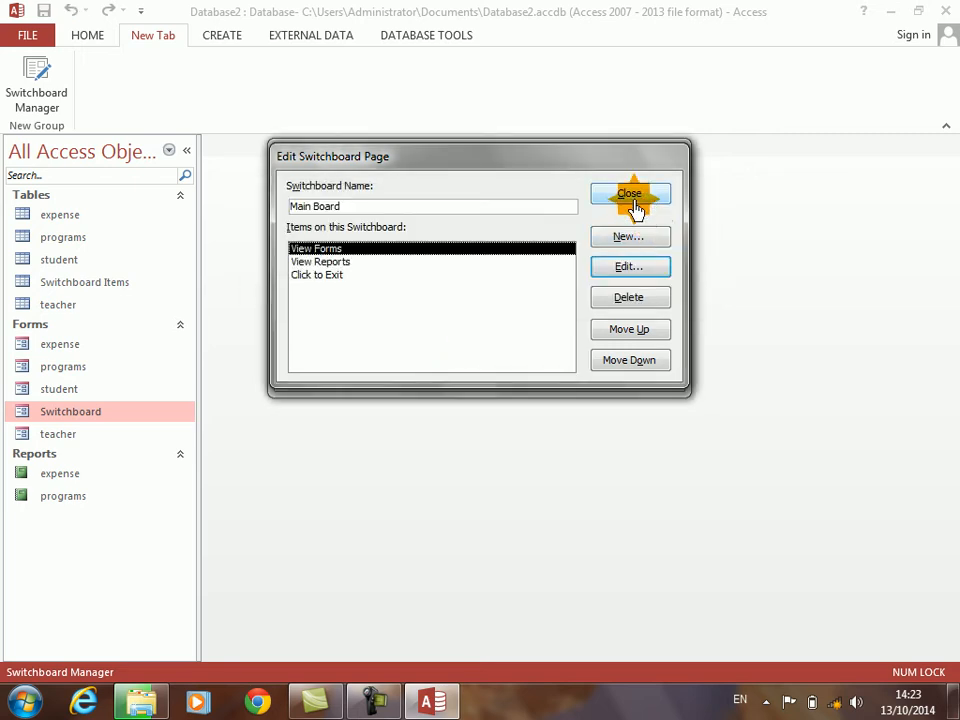
click(632, 196)
click(632, 200)
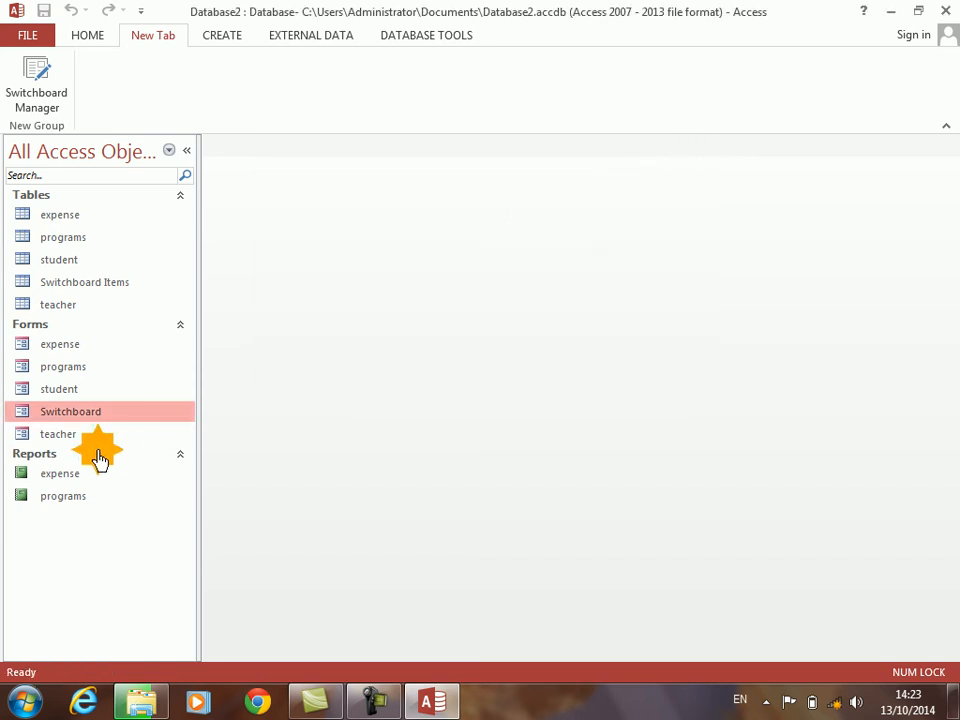
double_click(68, 416)
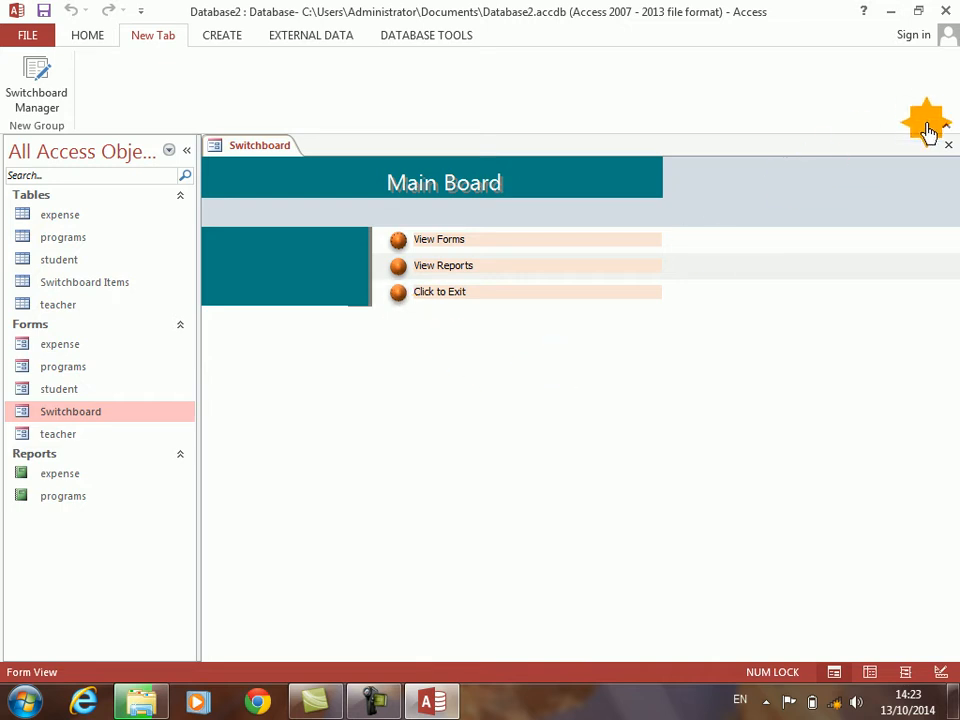
click(947, 146)
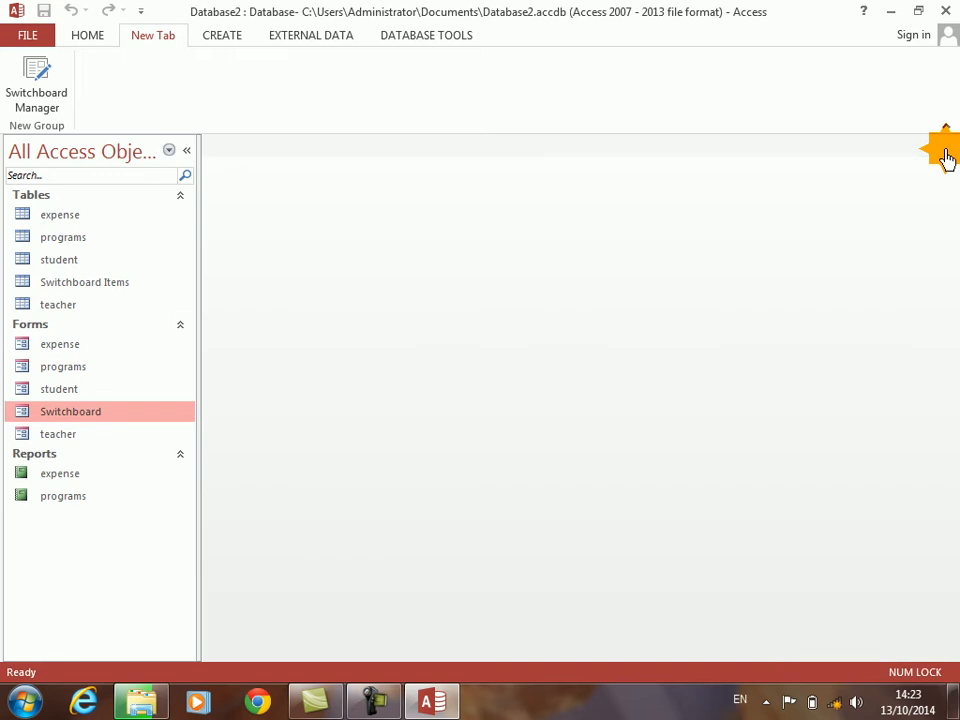
- Open the Switchboard form in Design view and turn on the form's Pop Up property
right_click(43, 412)
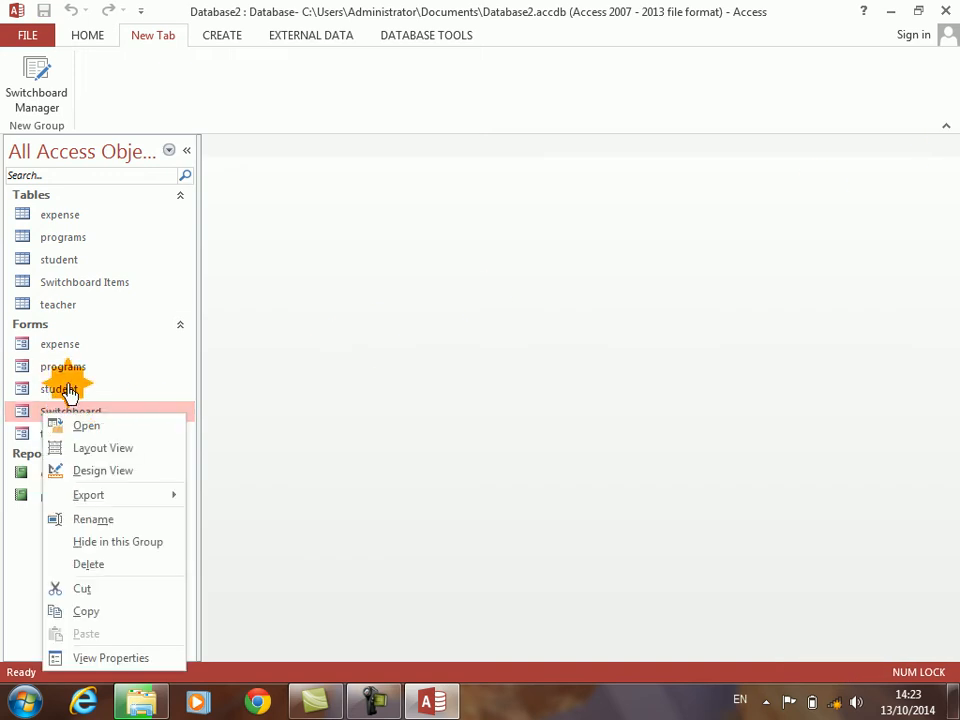
click(81, 470)
right_click(408, 542)
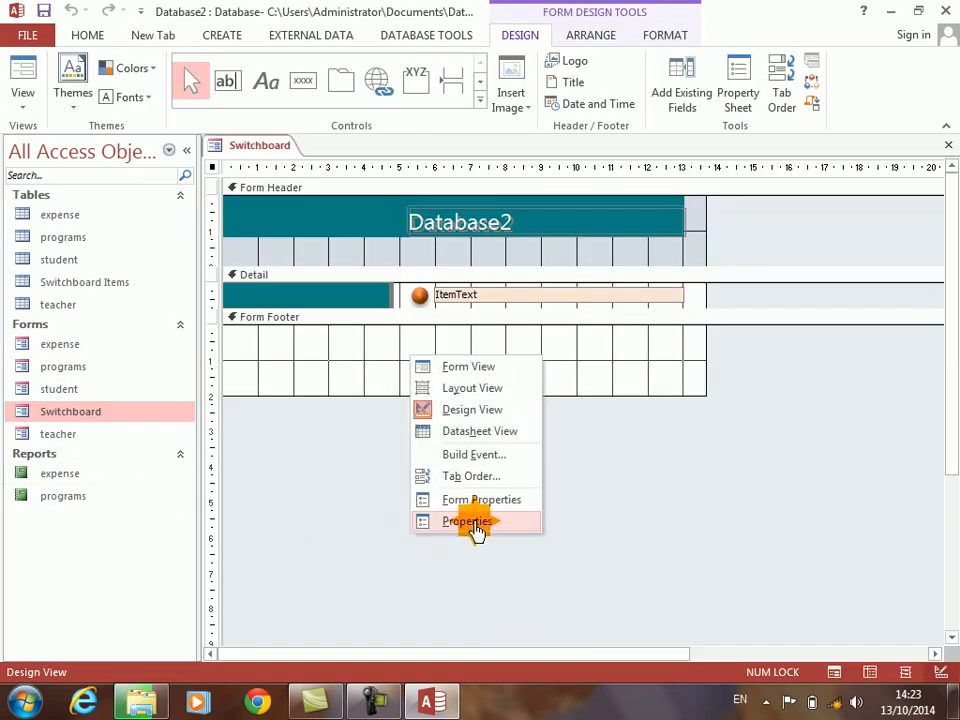
click(474, 522)
click(834, 229)
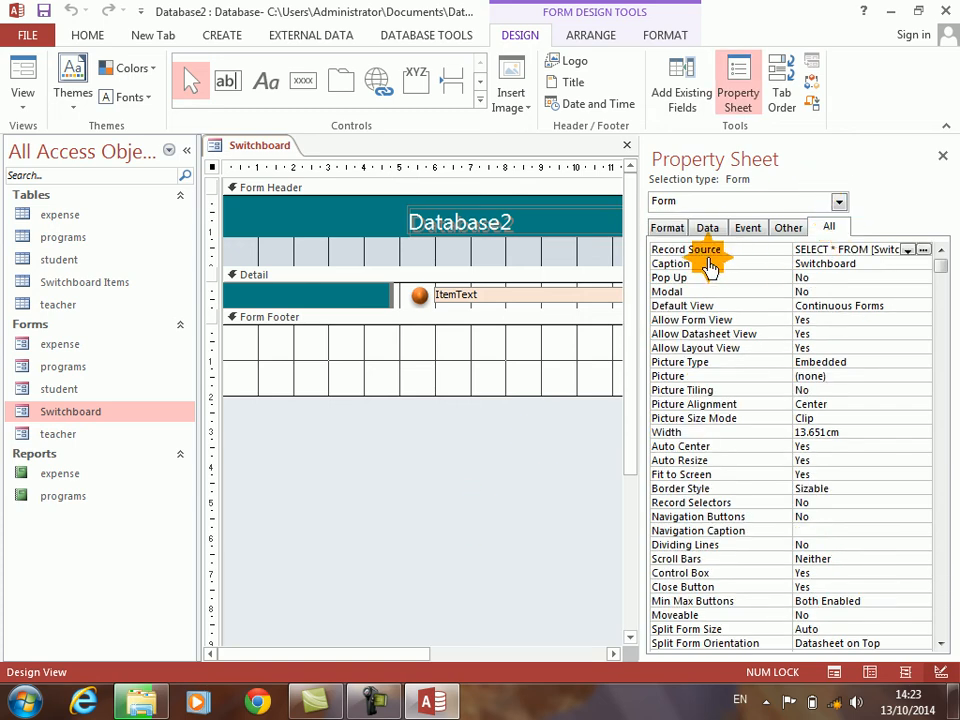
click(788, 231)
click(683, 258)
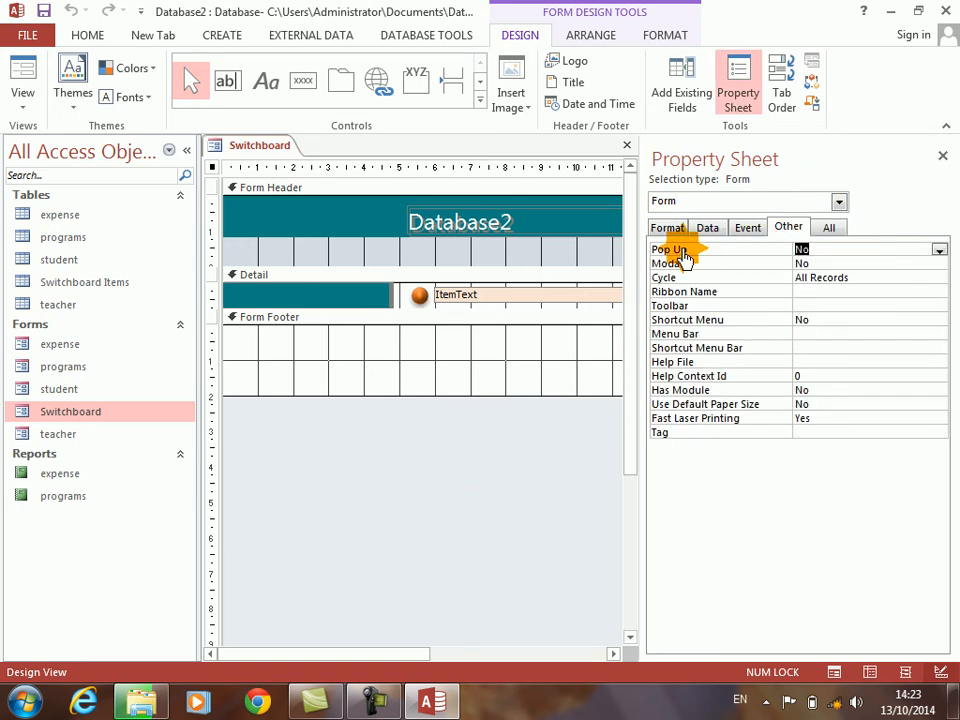
- Set the form's Auto Resize property to No and its Border Style to Thin
click(669, 228)
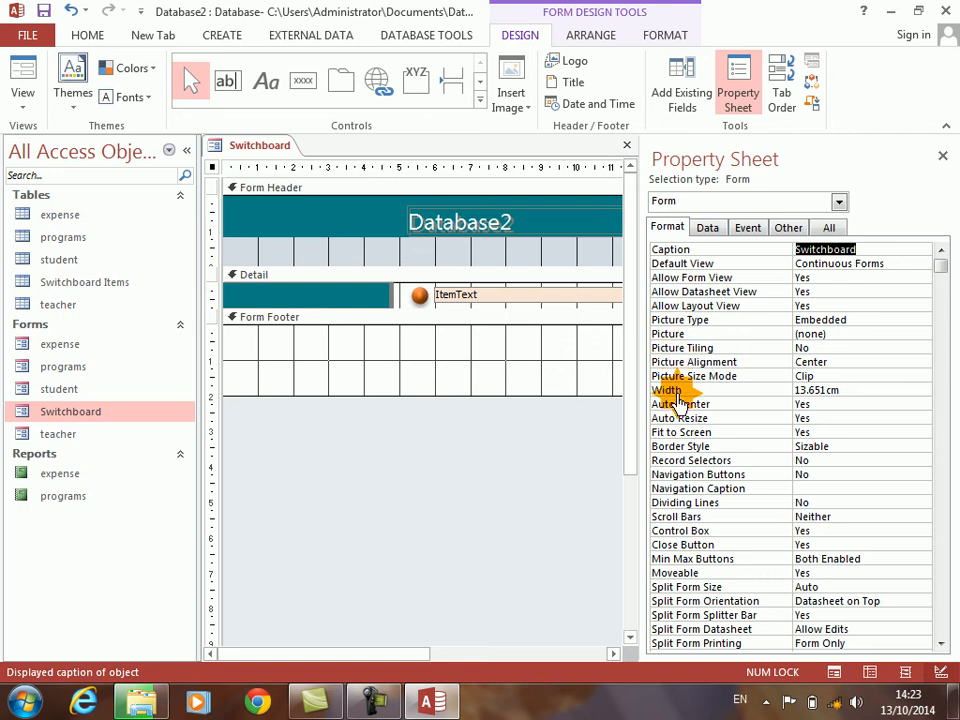
double_click(678, 406)
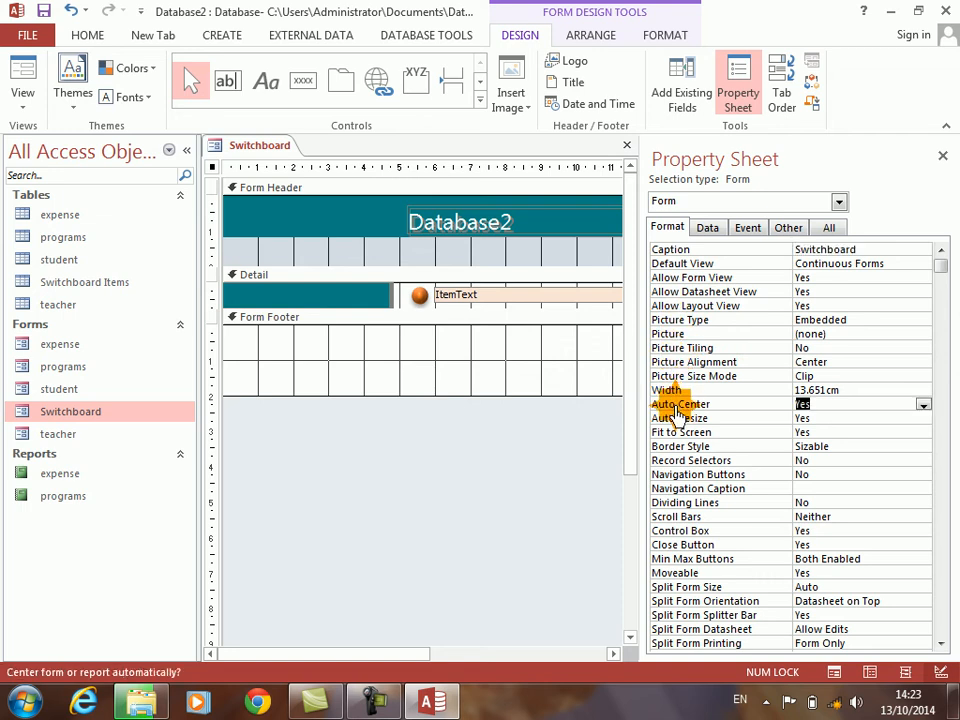
double_click(666, 418)
double_click(683, 446)
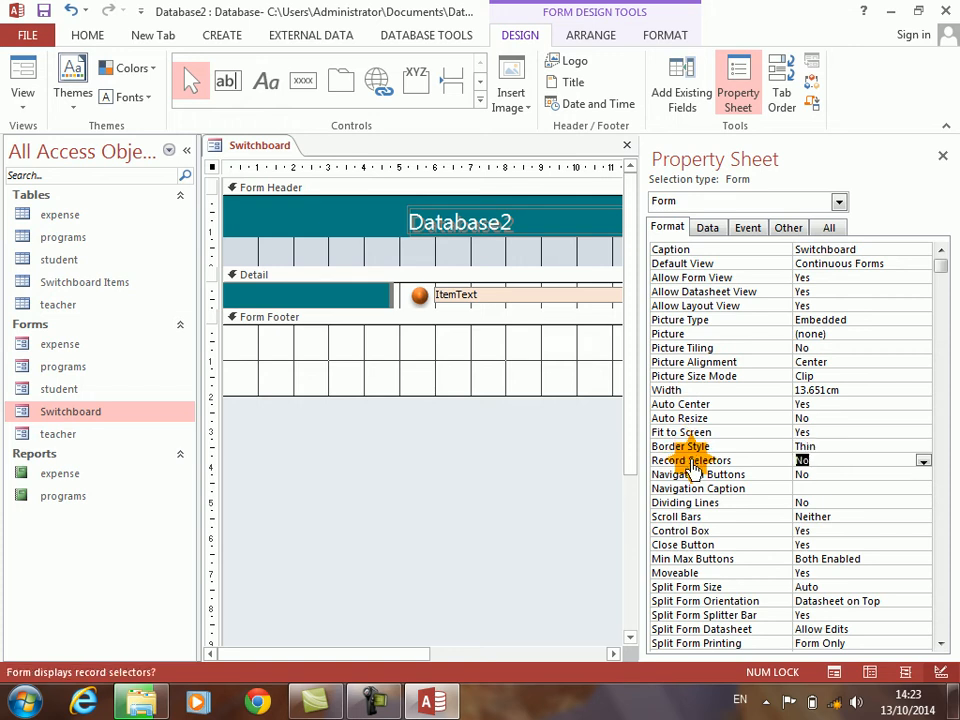
click(690, 517)
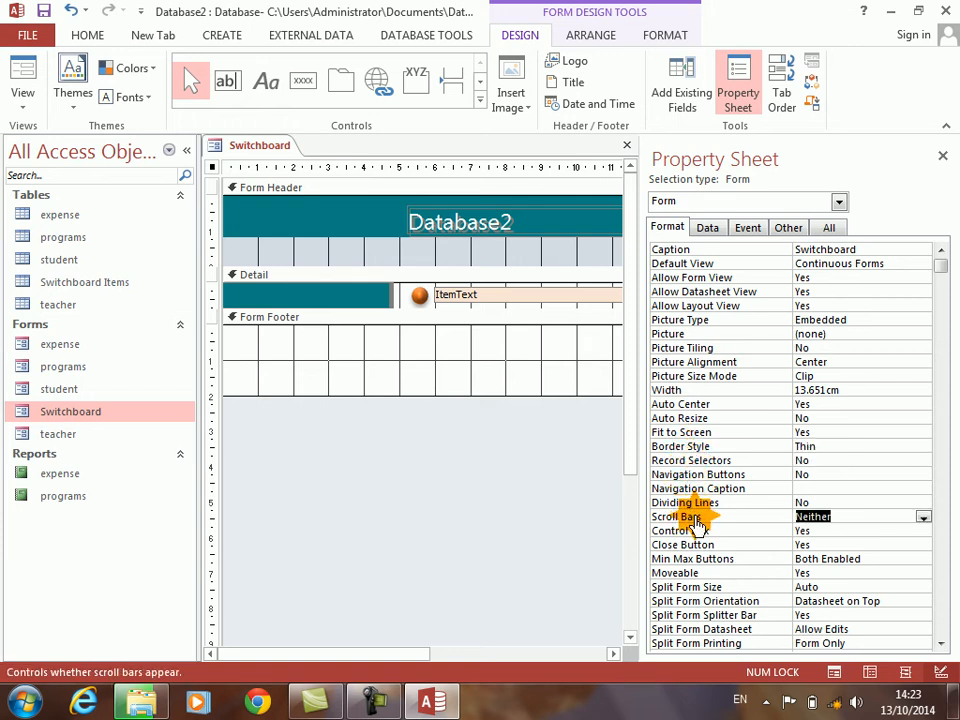
- Set the form's Close Button, Control Box and Moveable to No and Min Max Buttons to None, and preview it in Form view
double_click(694, 545)
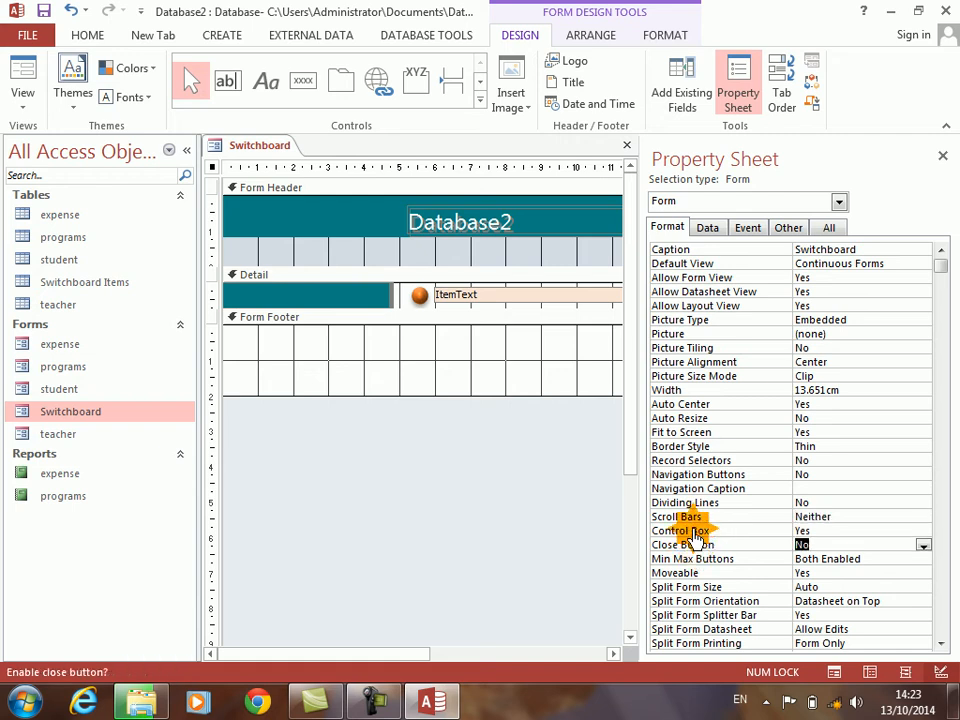
double_click(692, 531)
double_click(694, 561)
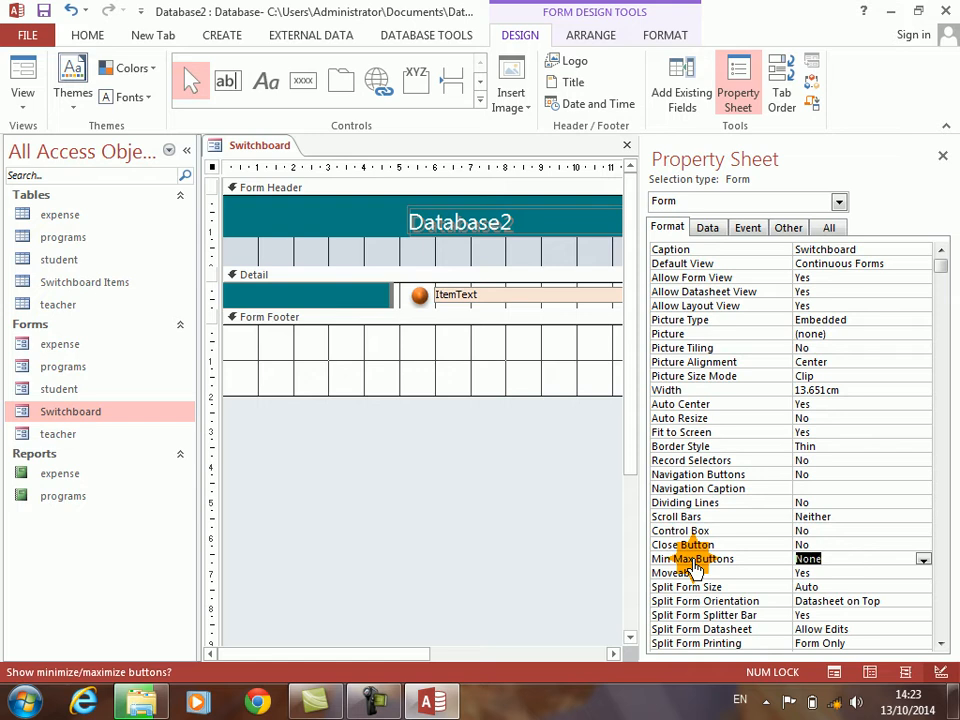
double_click(681, 573)
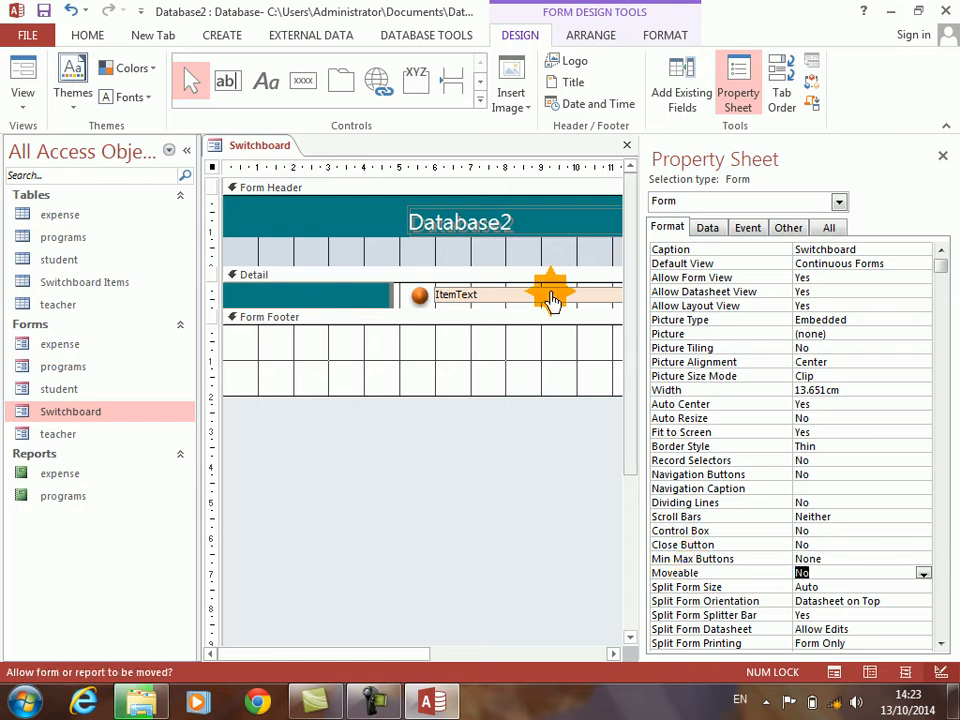
click(22, 74)
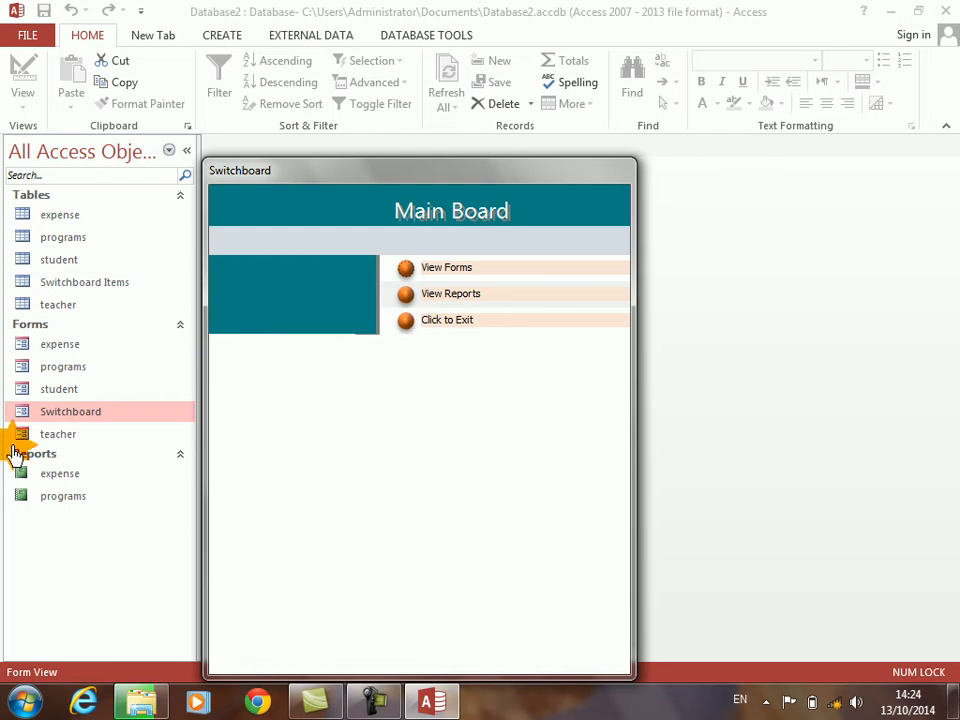
- Return the Switchboard form to Design view and close the property sheet
right_click(45, 412)
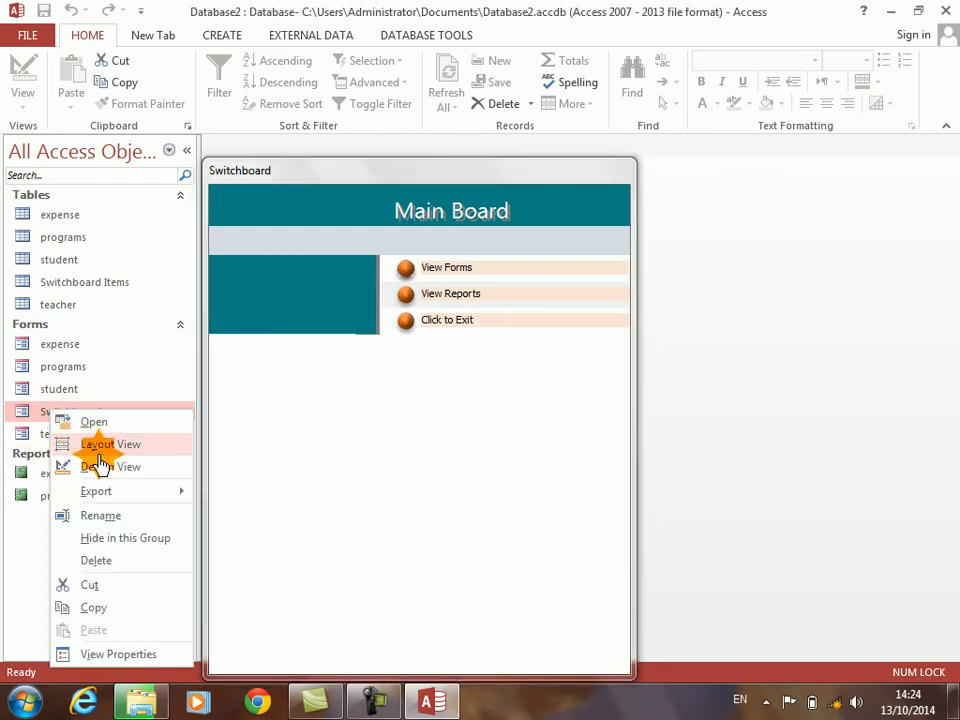
click(102, 467)
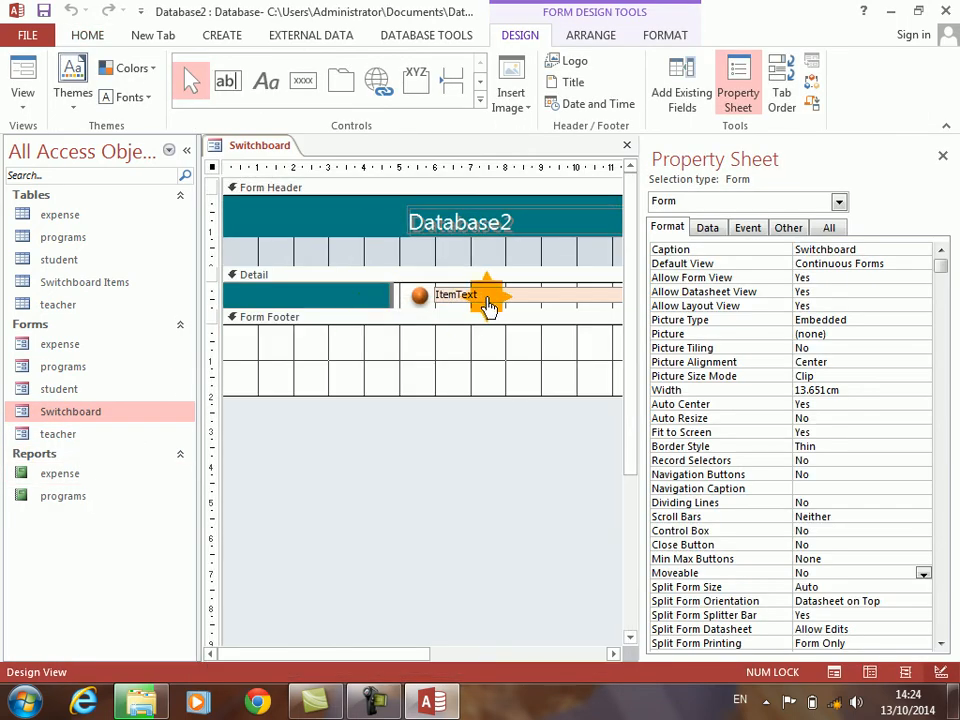
click(343, 303)
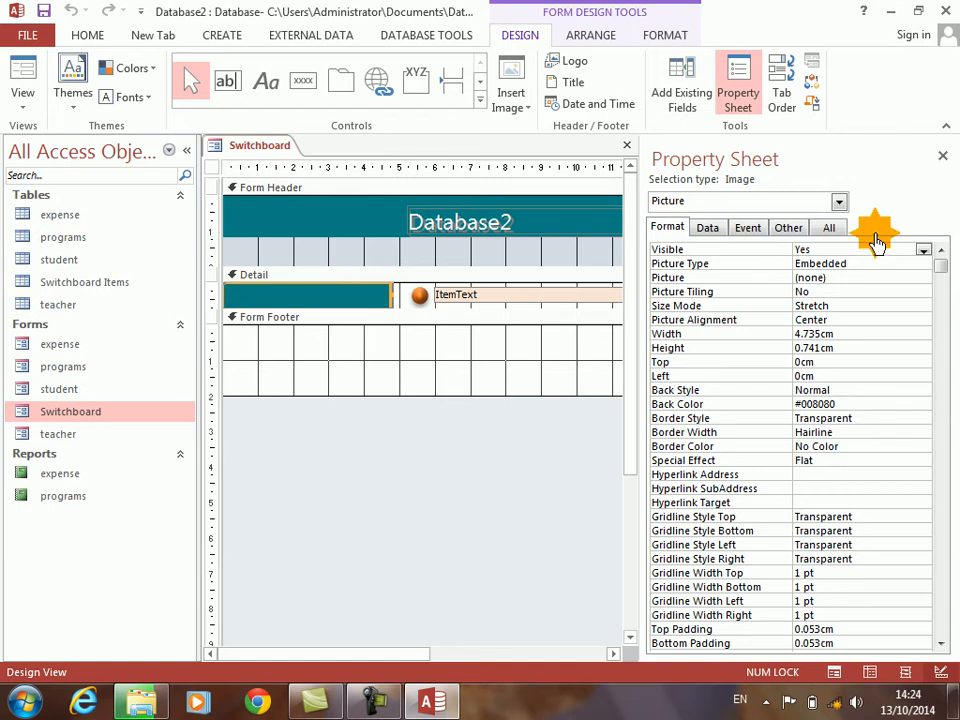
click(942, 155)
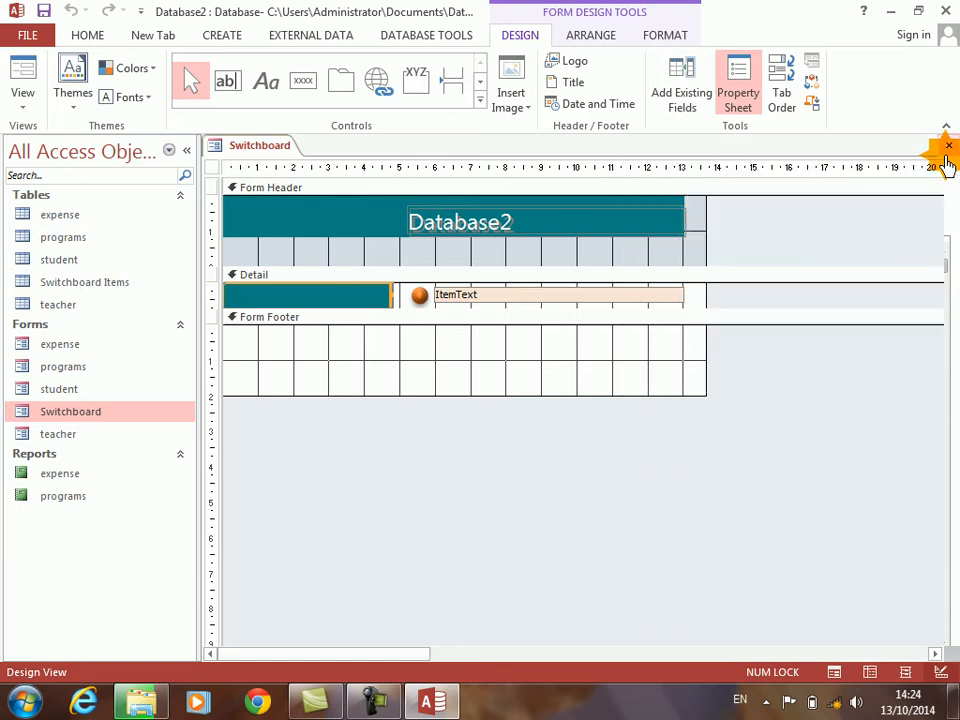
click(486, 232)
click(522, 226)
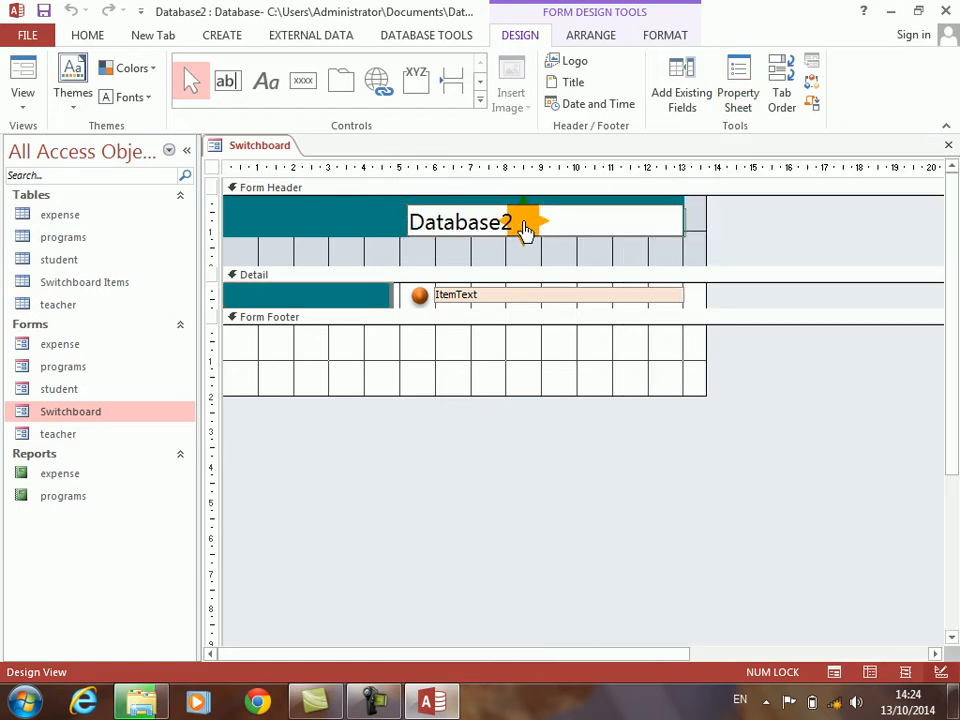
click(767, 395)
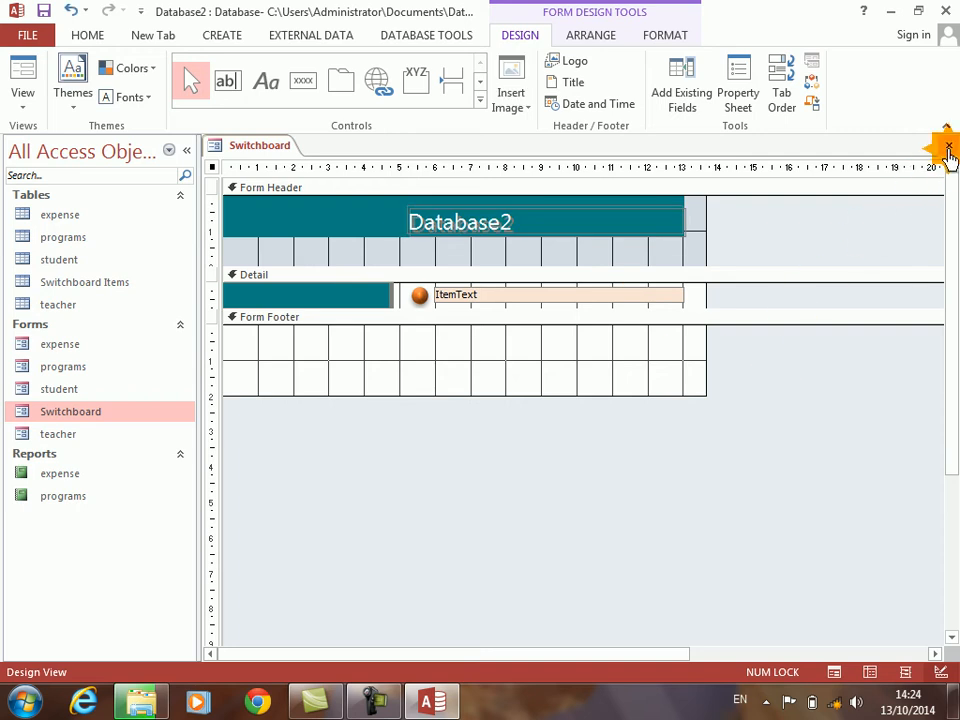
- Set the form header's back color to light green and the form footer's back color to light blue
right_click(644, 259)
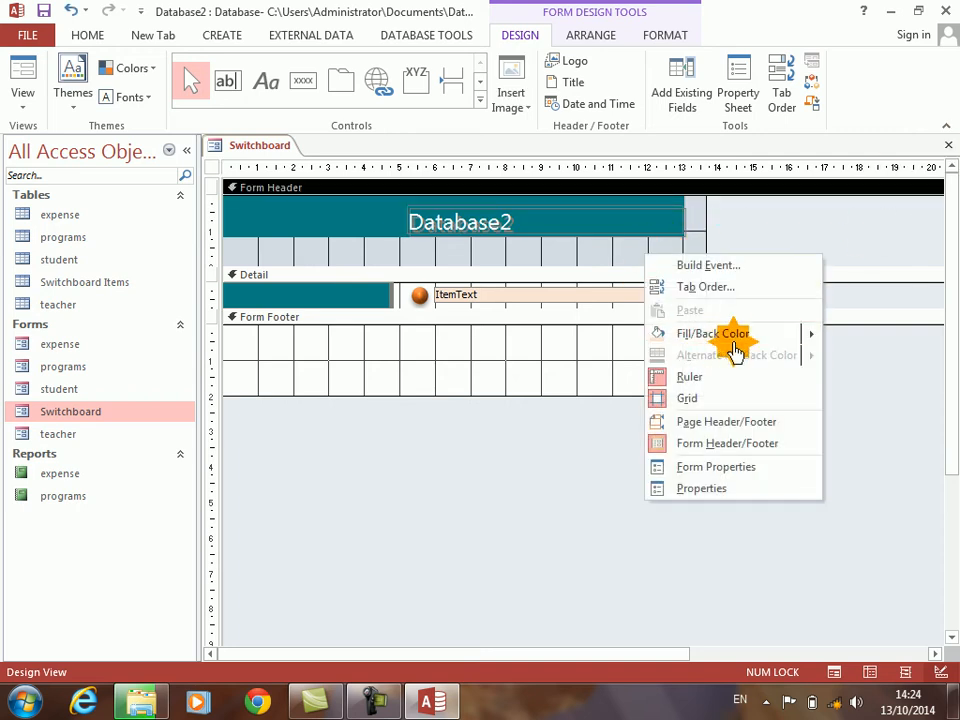
mouse_move(735, 338)
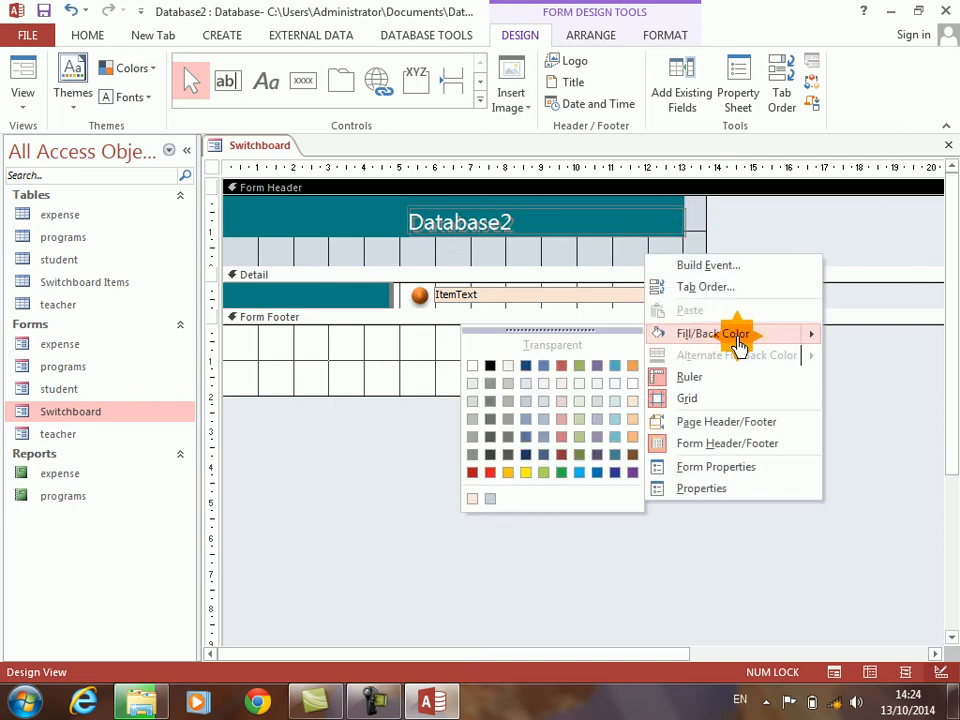
click(580, 419)
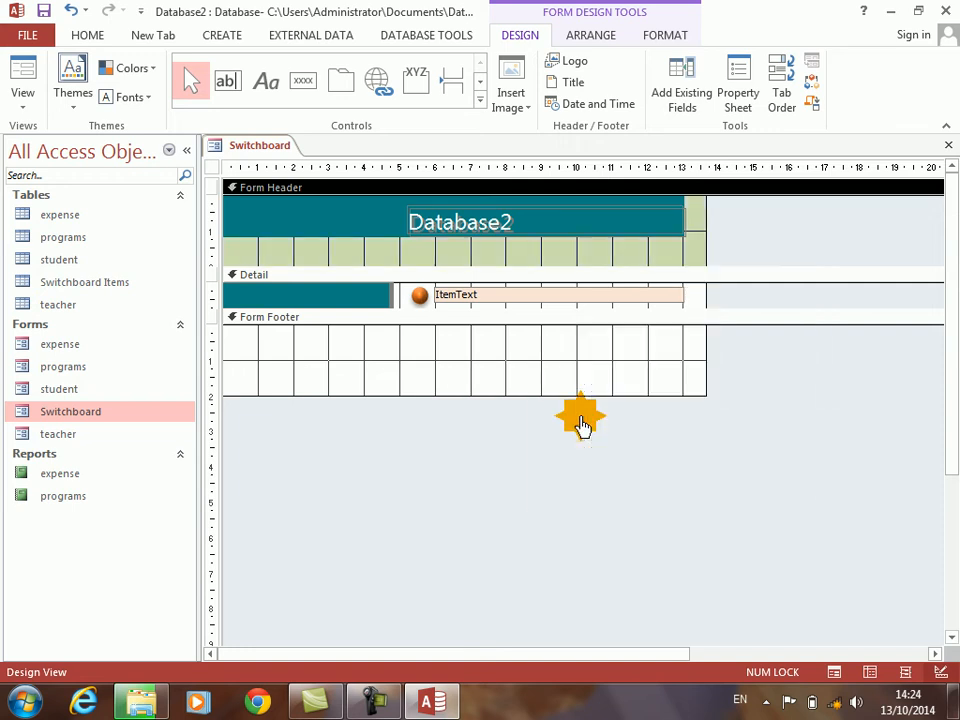
right_click(329, 339)
mouse_move(498, 421)
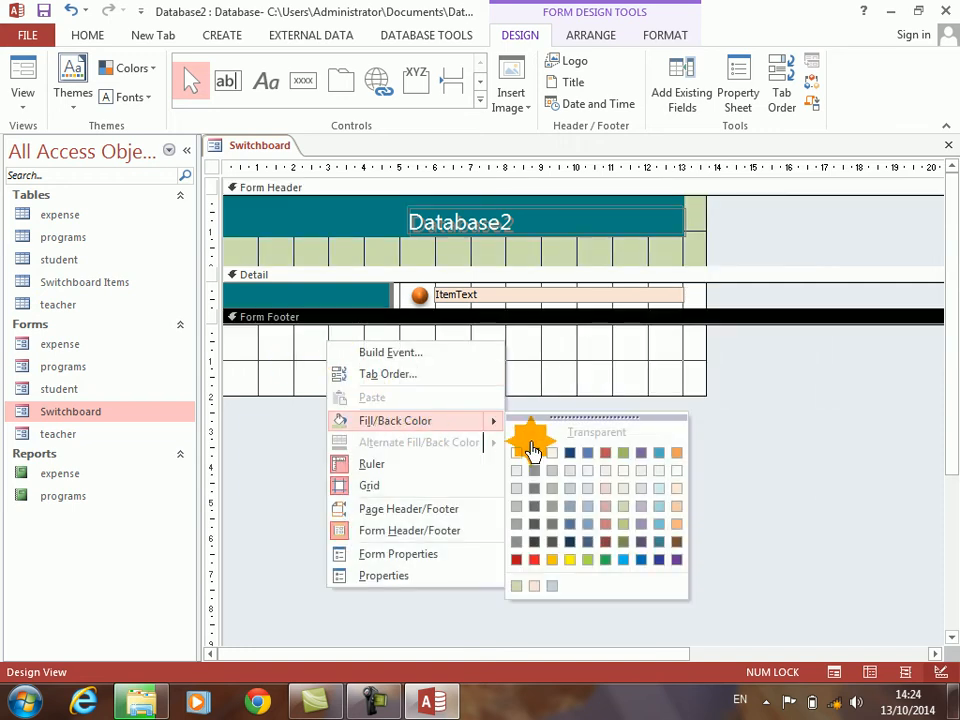
click(587, 494)
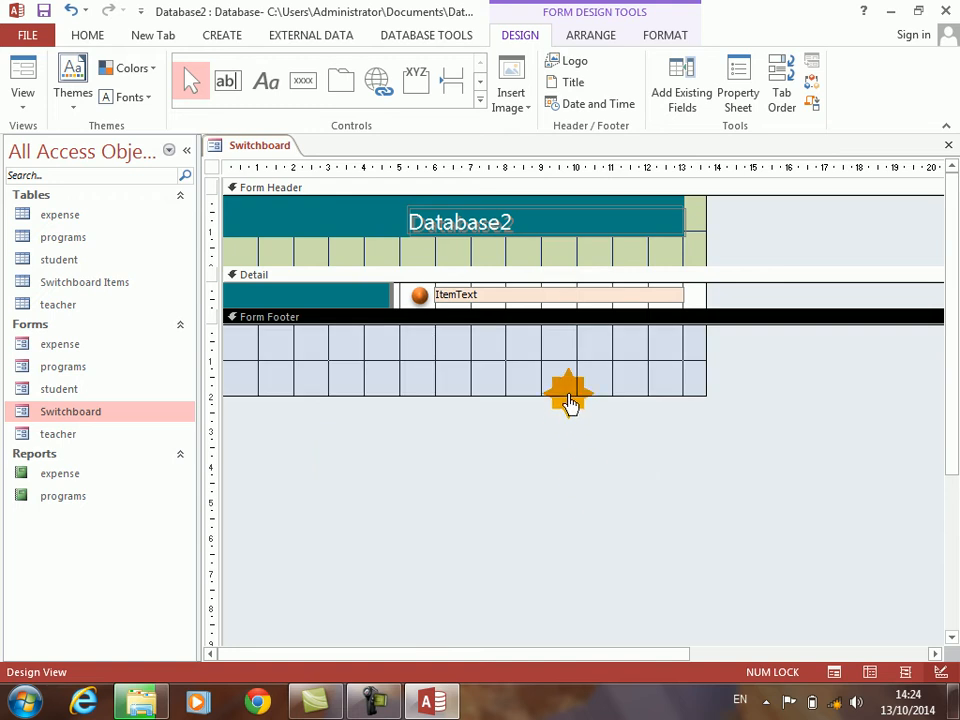
- Set Switchboard as the display form in the current database's application options and acknowledge the reopen notice
click(26, 30)
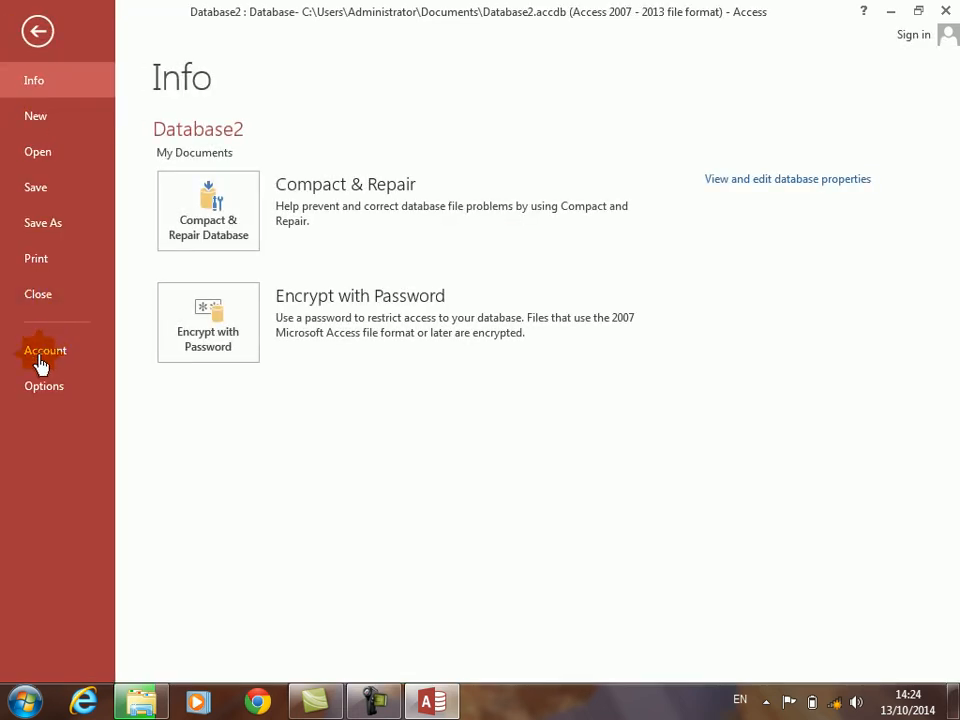
click(40, 390)
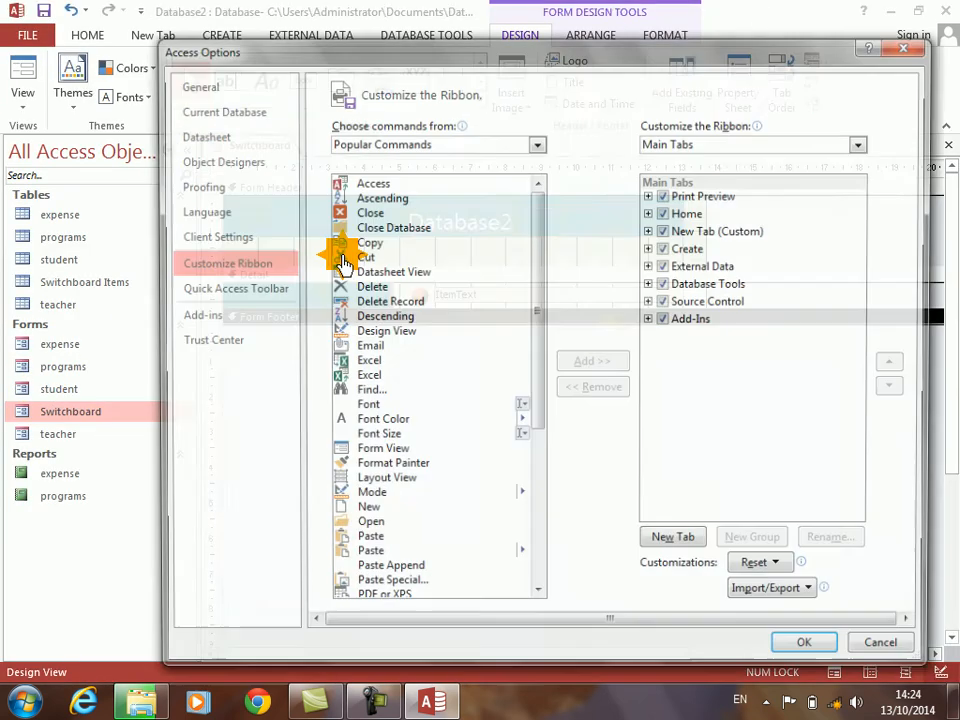
click(217, 112)
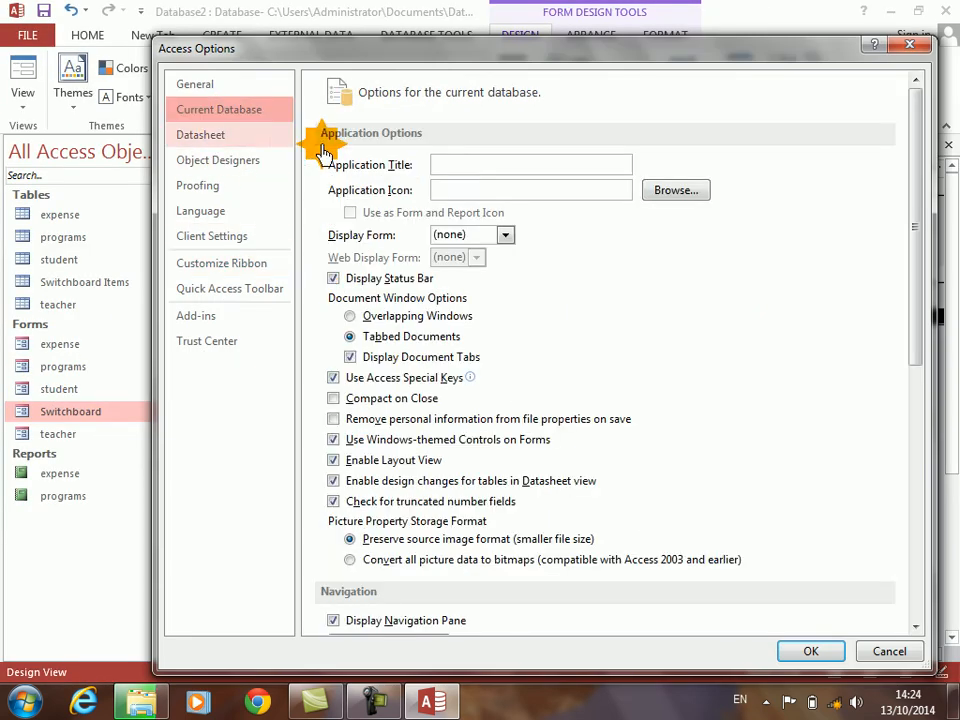
click(505, 236)
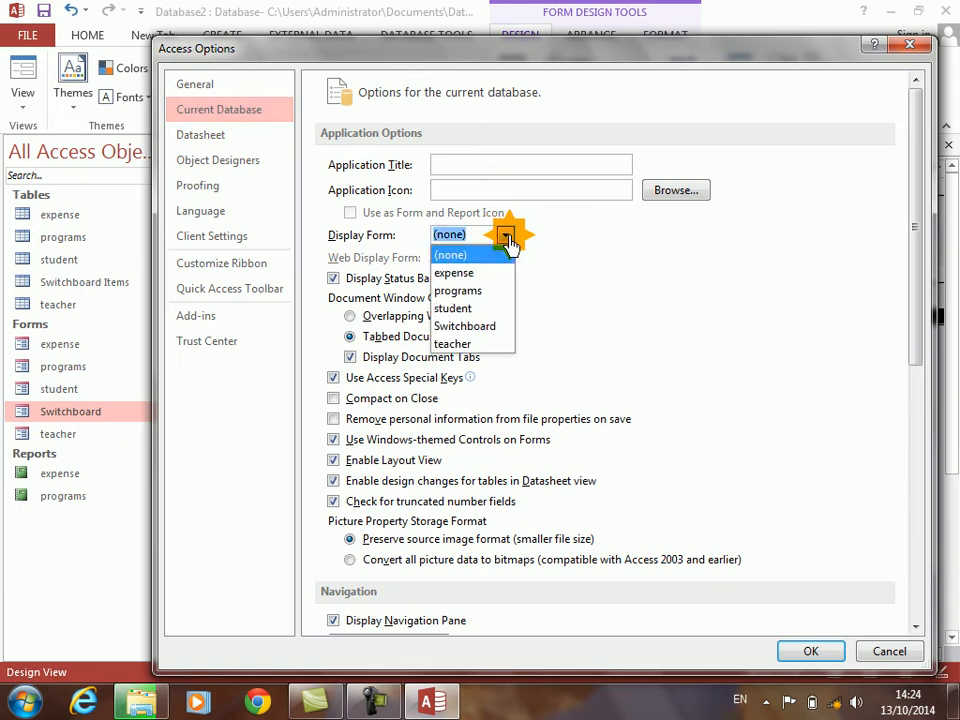
click(460, 326)
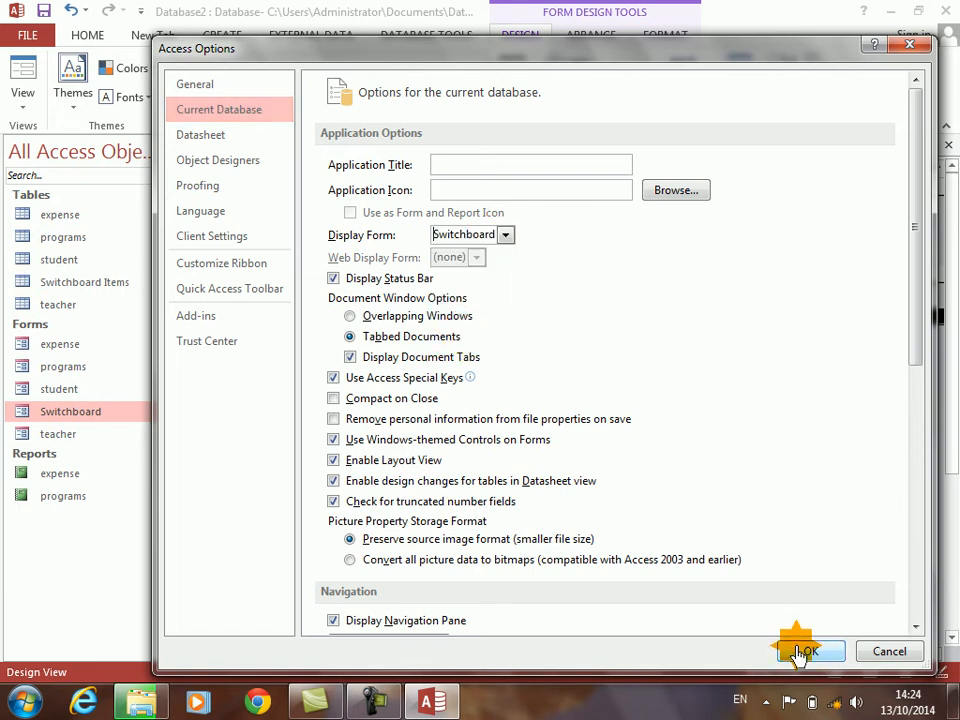
click(803, 652)
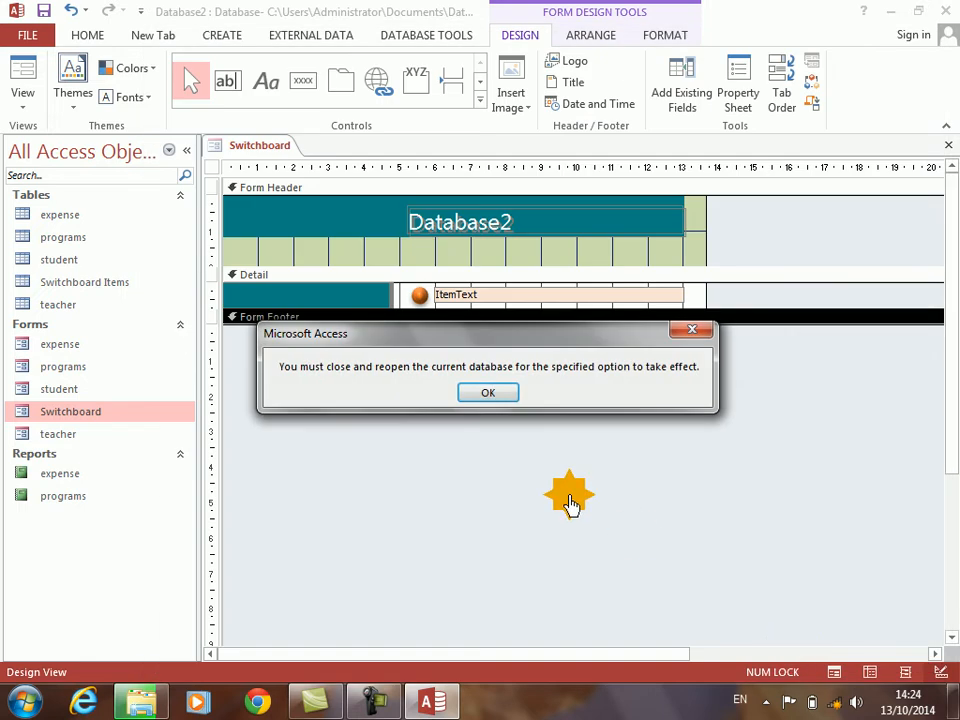
click(496, 395)
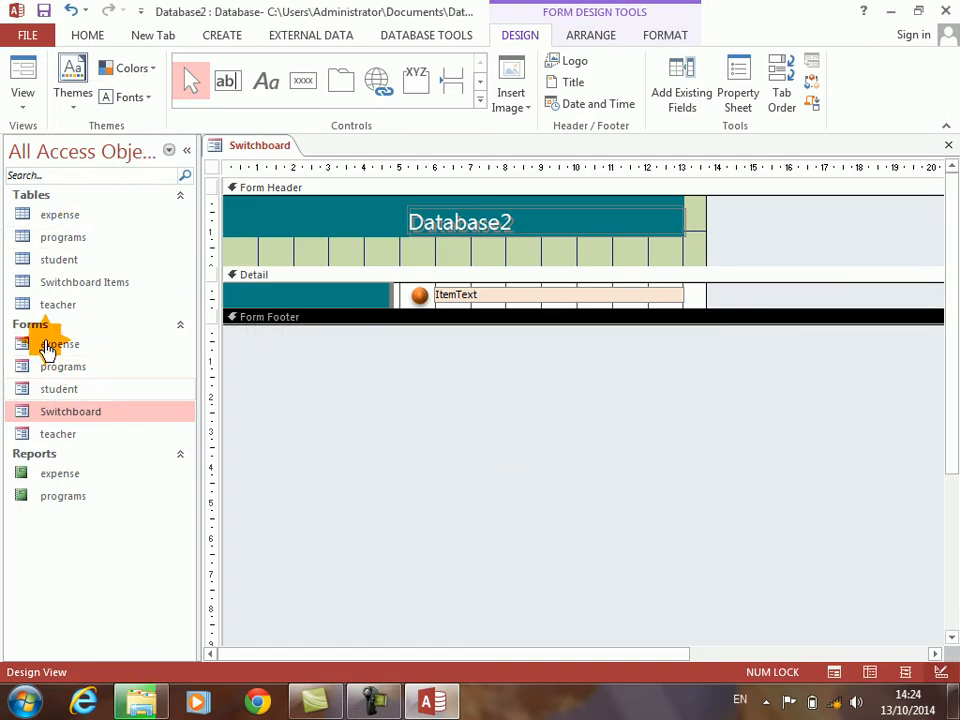
- Collapse the navigation pane and restart the database by closing Access and reopening Database2 from the Documents library
click(187, 149)
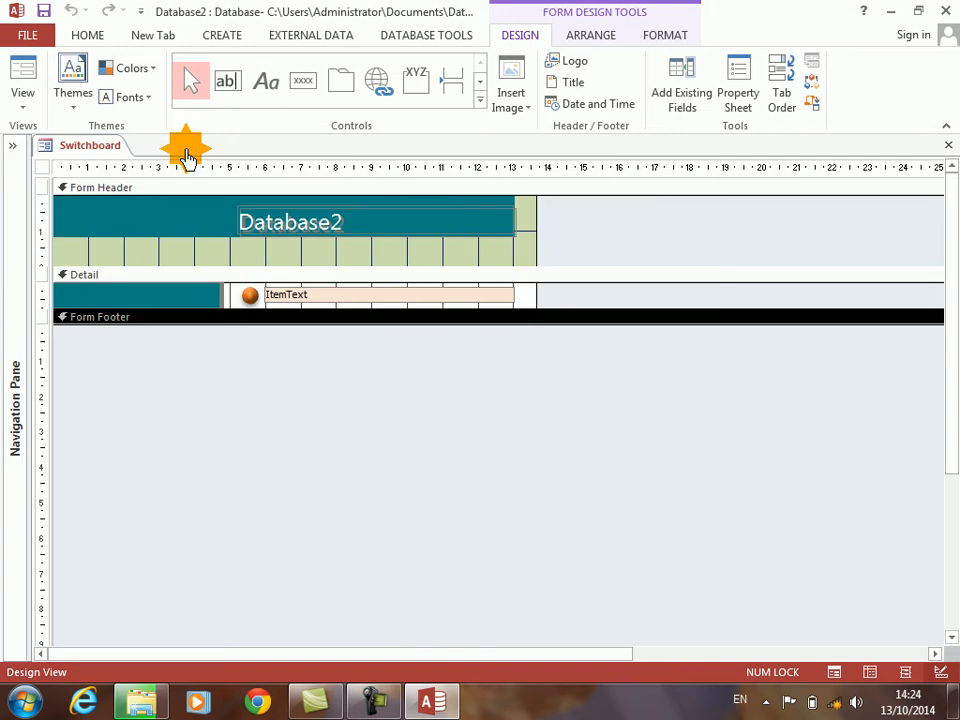
key(alt+F4)
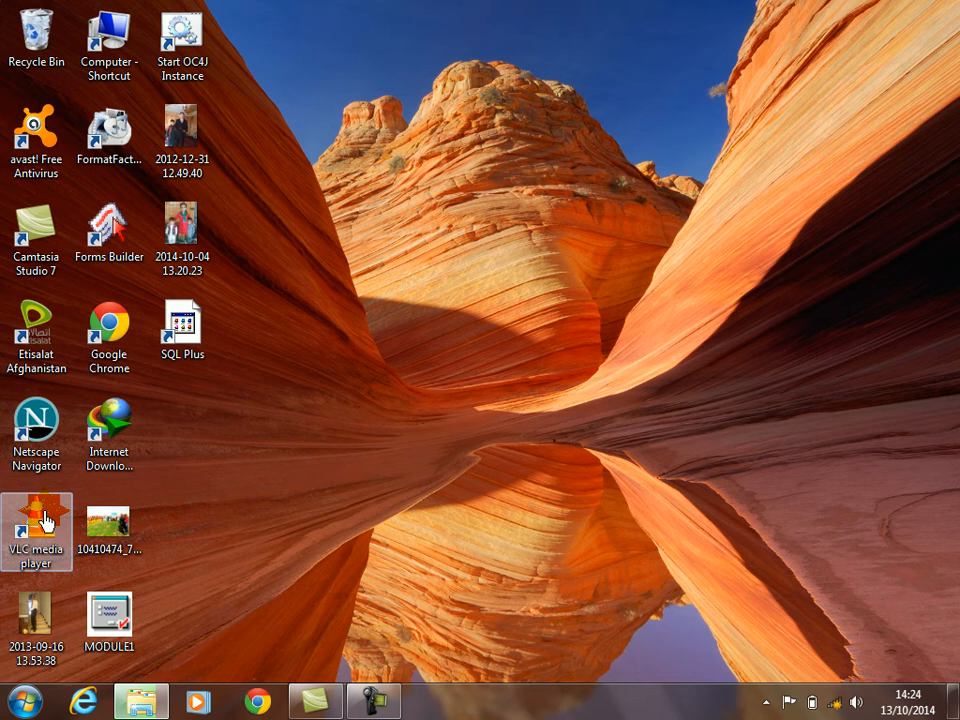
click(24, 701)
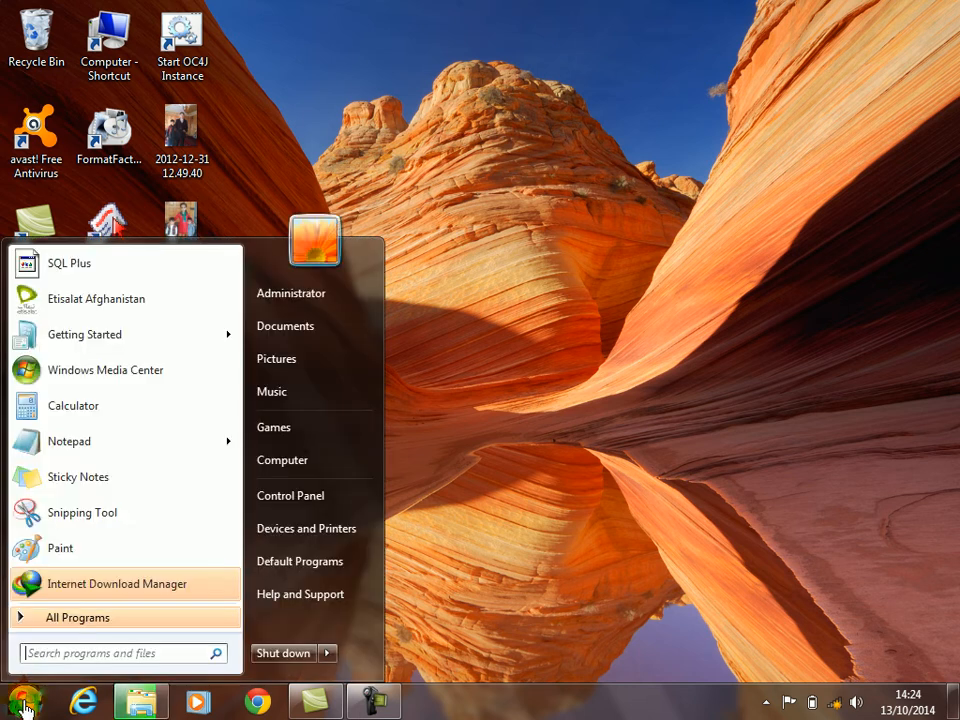
click(290, 333)
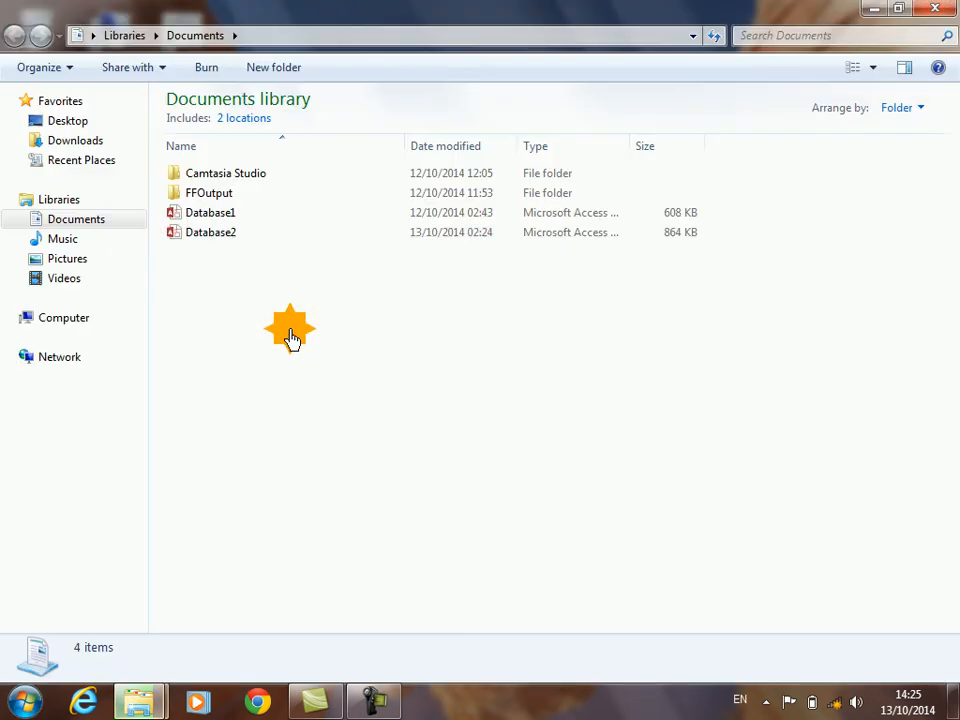
double_click(215, 238)
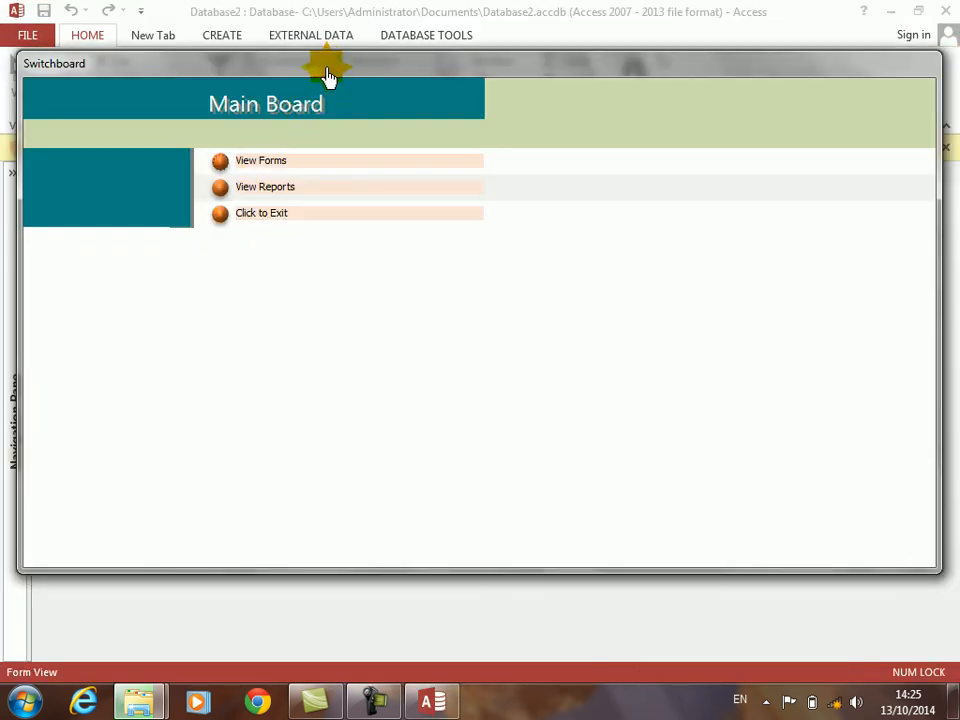
- Test the Main Board switchboard by opening the expense form from View Forms, going back and exiting with Click to Exit
click(220, 161)
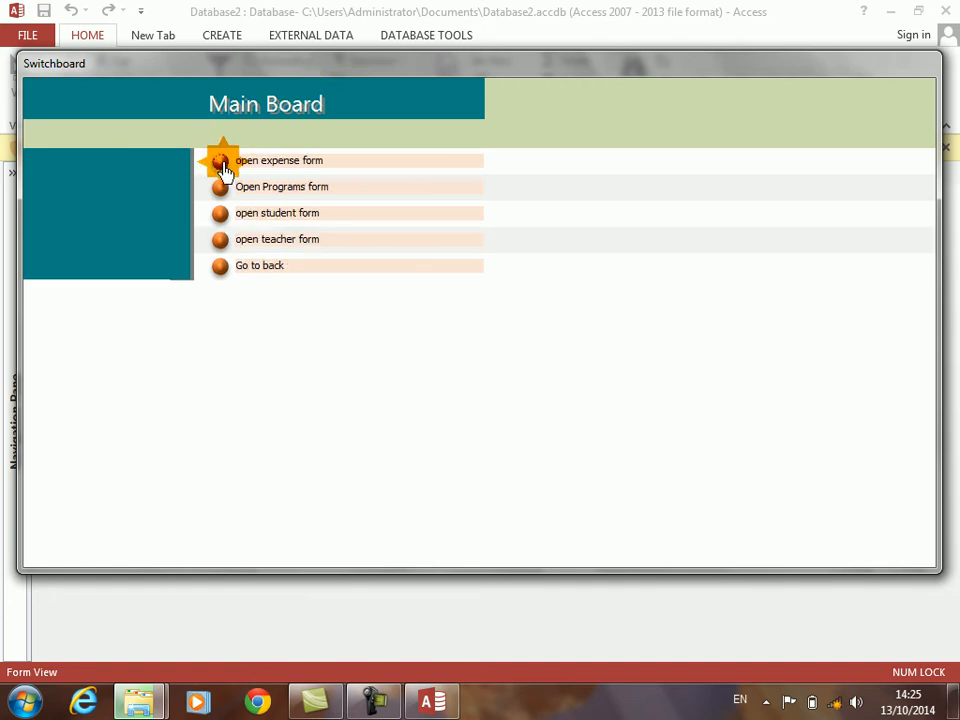
click(222, 165)
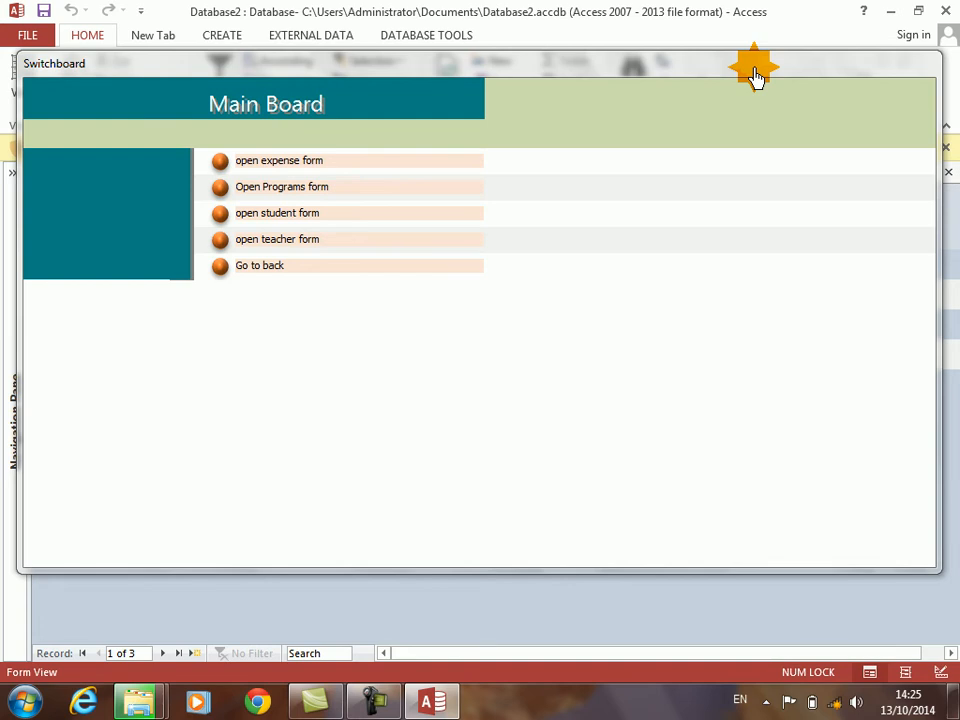
click(219, 268)
click(220, 213)
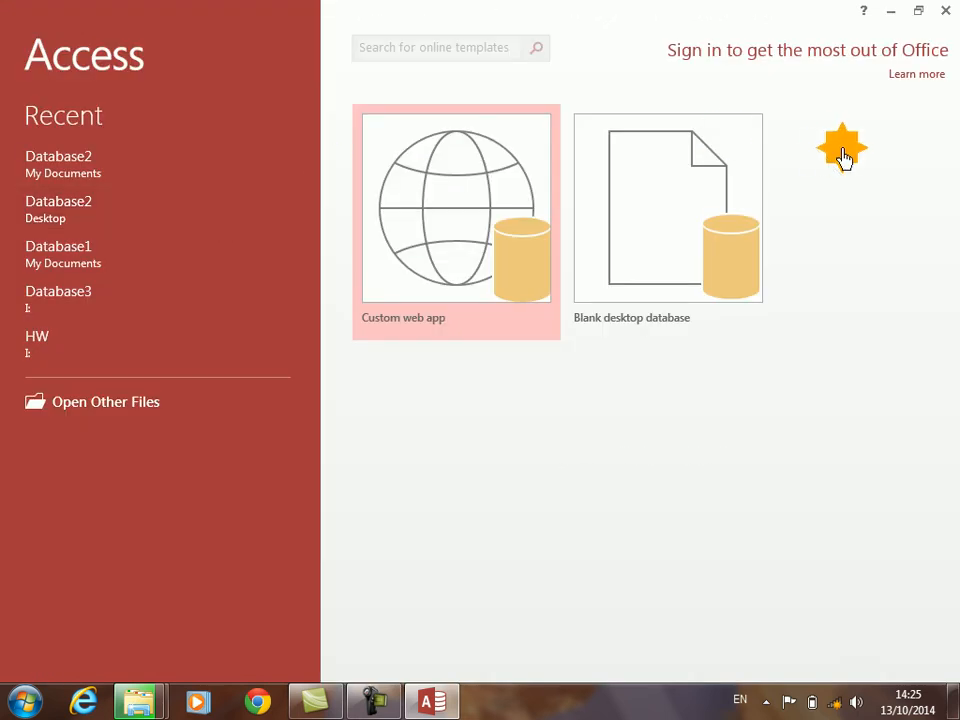
- Reopen Database2 in Access without its startup form, and enable its content with the navigation pane expanded
click(946, 12)
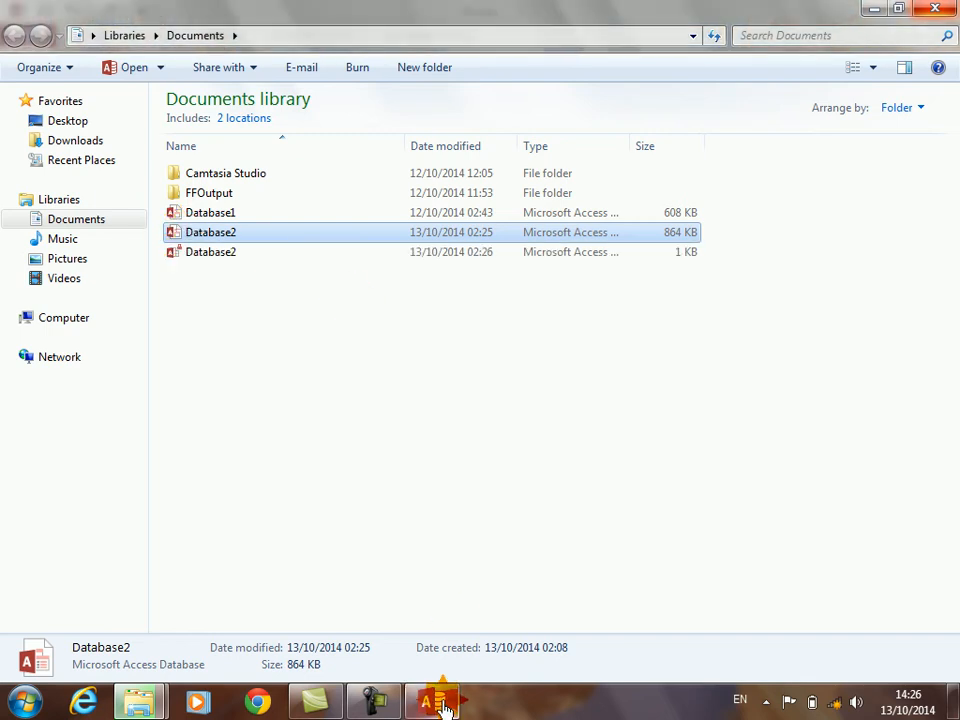
mouse_move(443, 706)
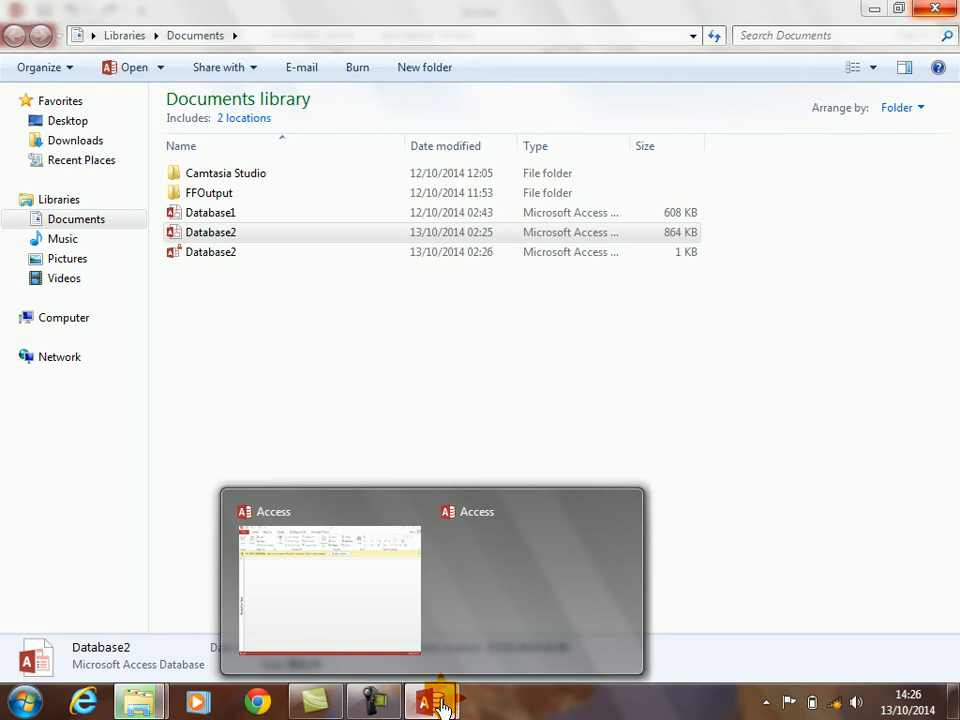
click(377, 566)
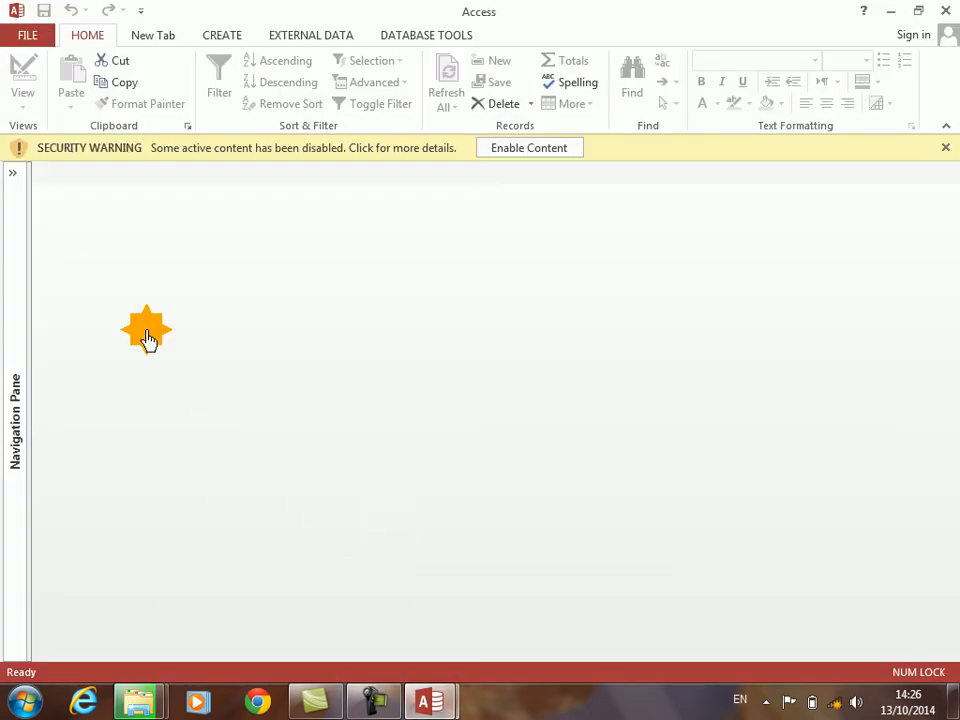
click(17, 279)
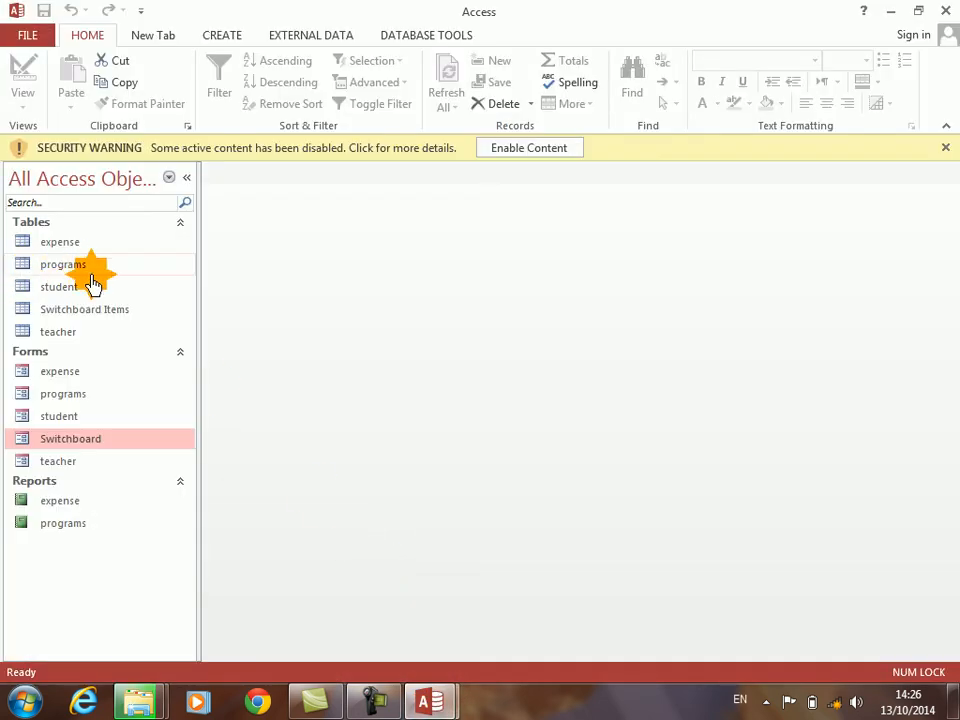
click(545, 149)
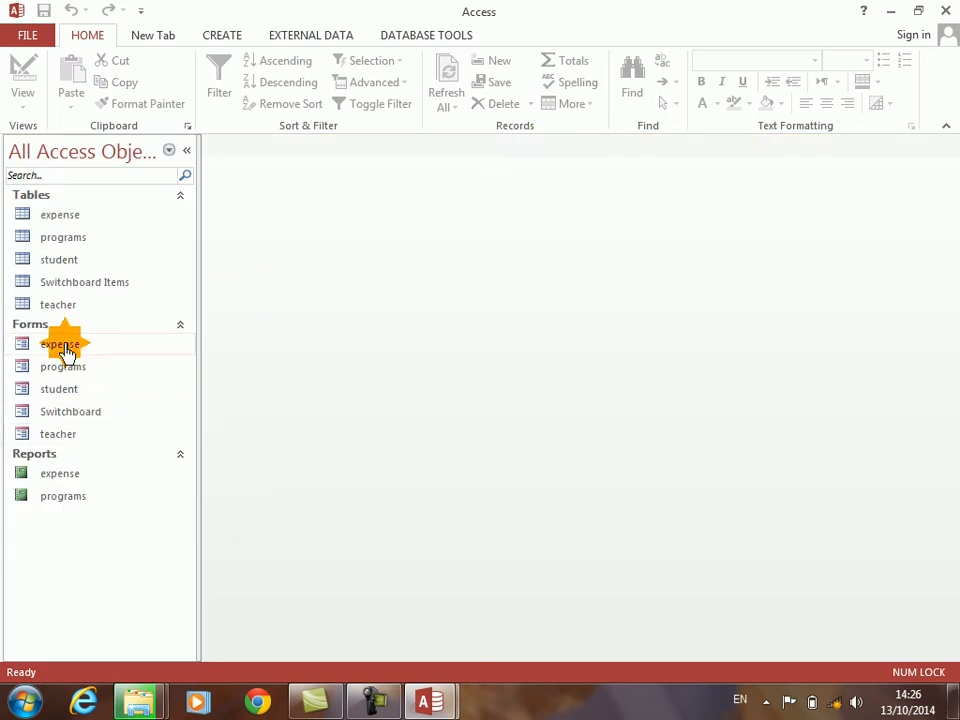
- Set the expense form's Pop Up property to Yes in Design view, then save and close the form
right_click(63, 347)
click(88, 397)
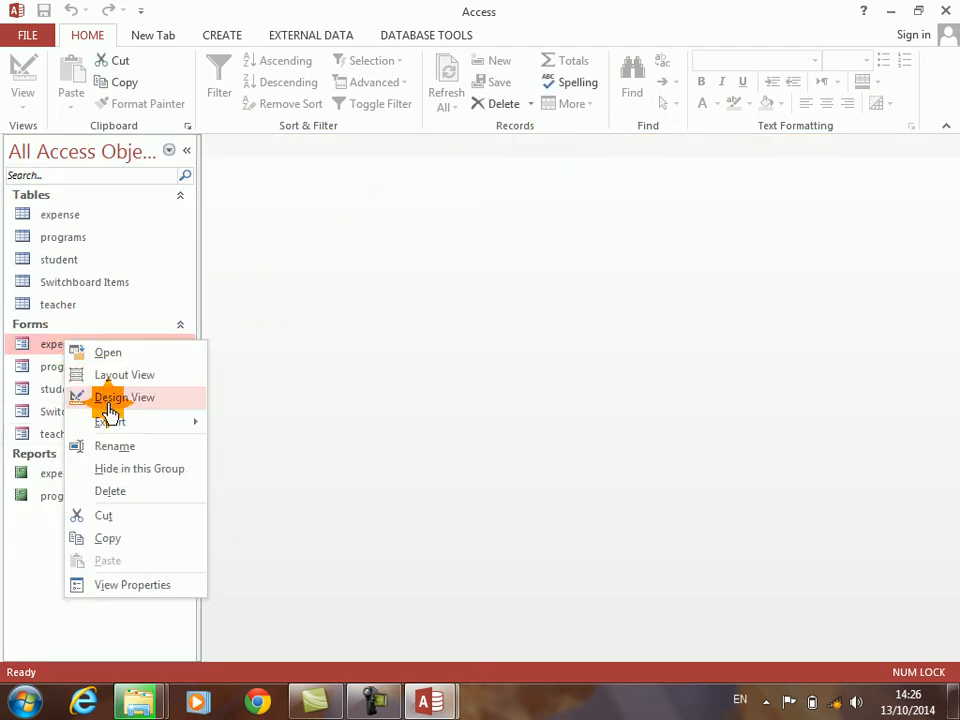
right_click(489, 578)
click(535, 556)
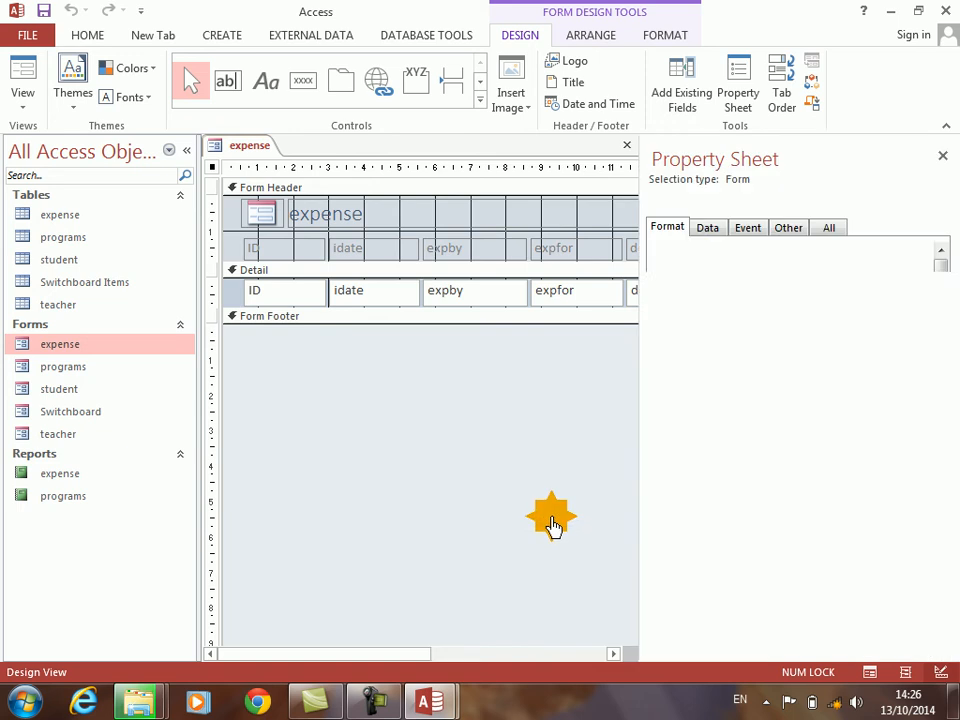
click(789, 228)
double_click(703, 250)
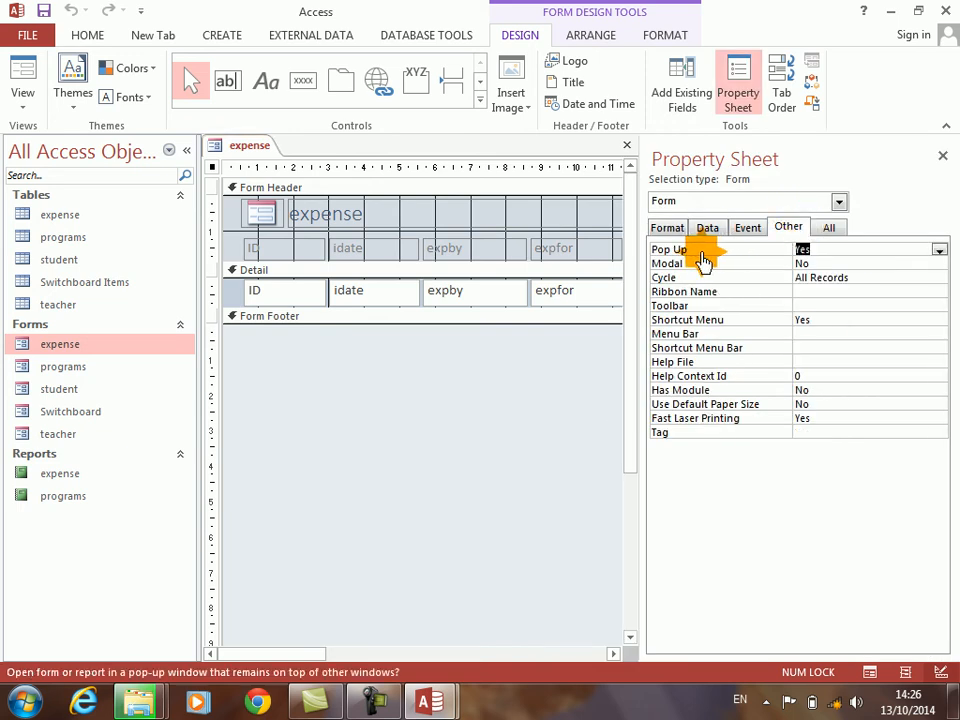
click(942, 160)
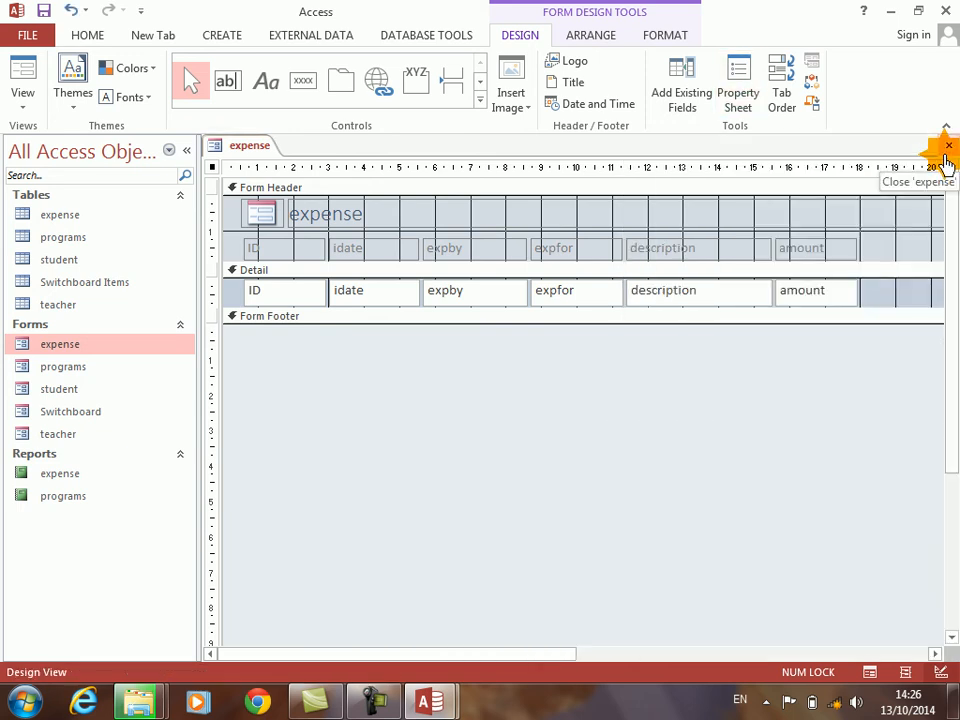
click(947, 147)
key(Return)
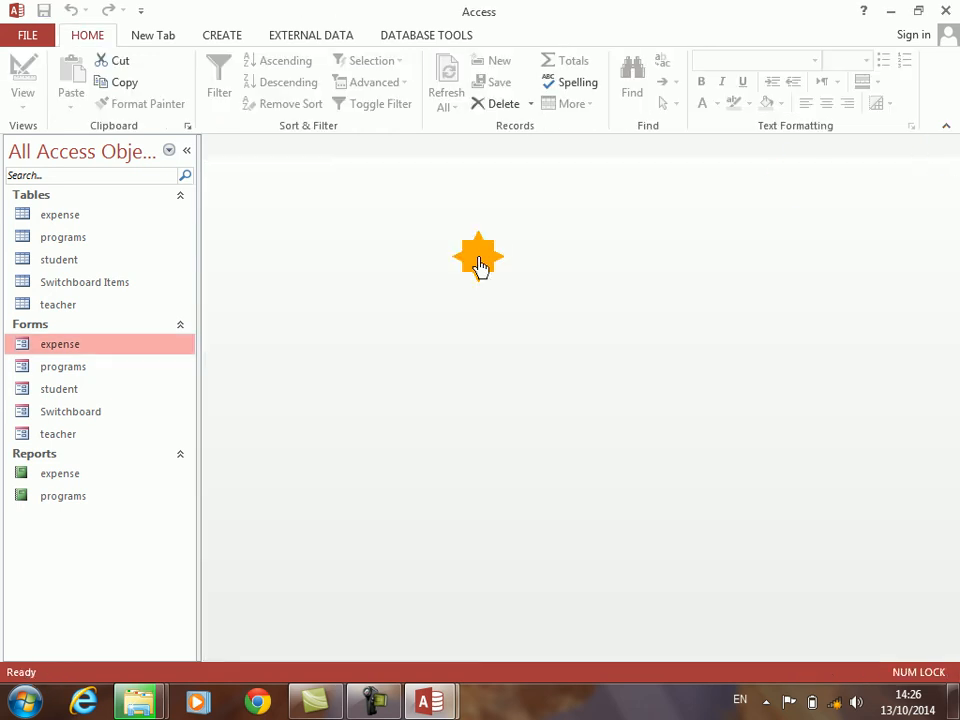
- Set the programs form's Pop Up property to Yes in Design view, then save and close the form
right_click(41, 370)
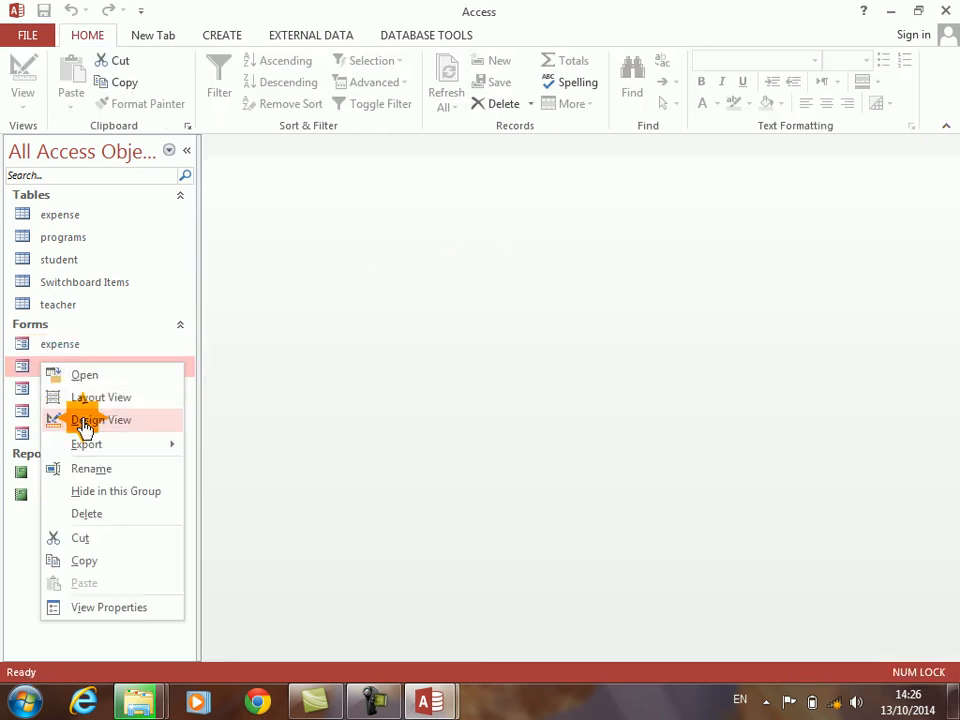
click(66, 419)
right_click(557, 513)
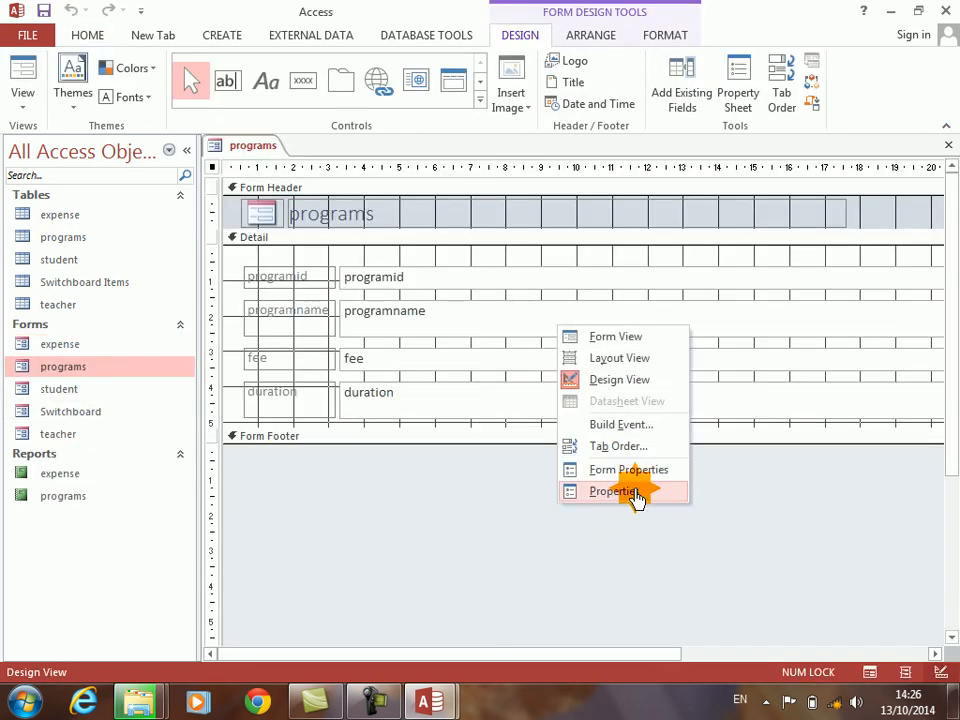
click(630, 492)
click(675, 250)
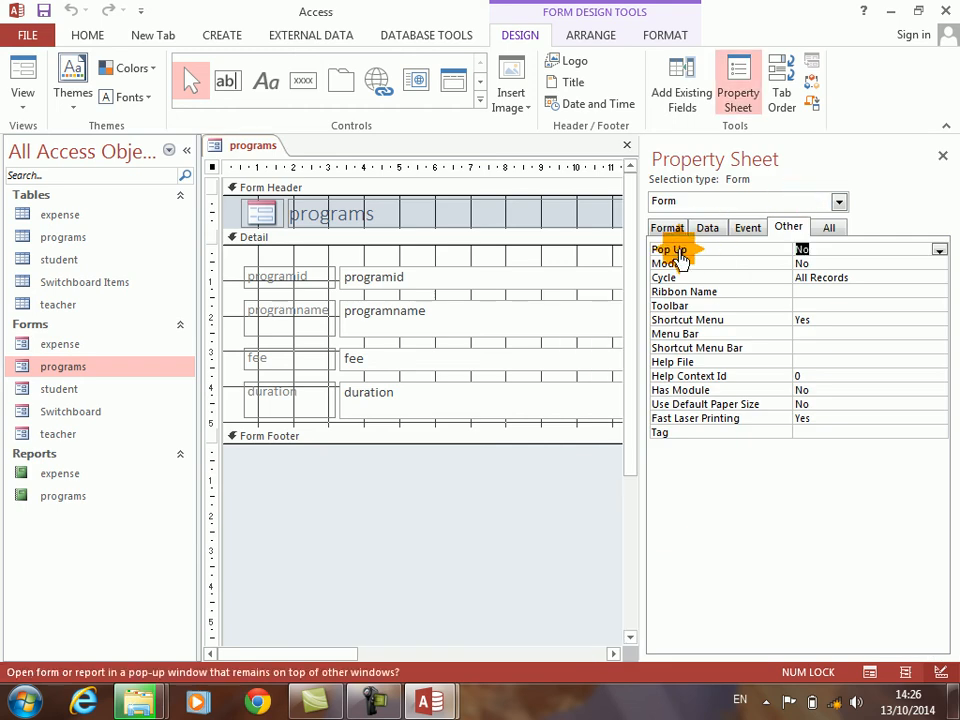
click(942, 156)
click(947, 147)
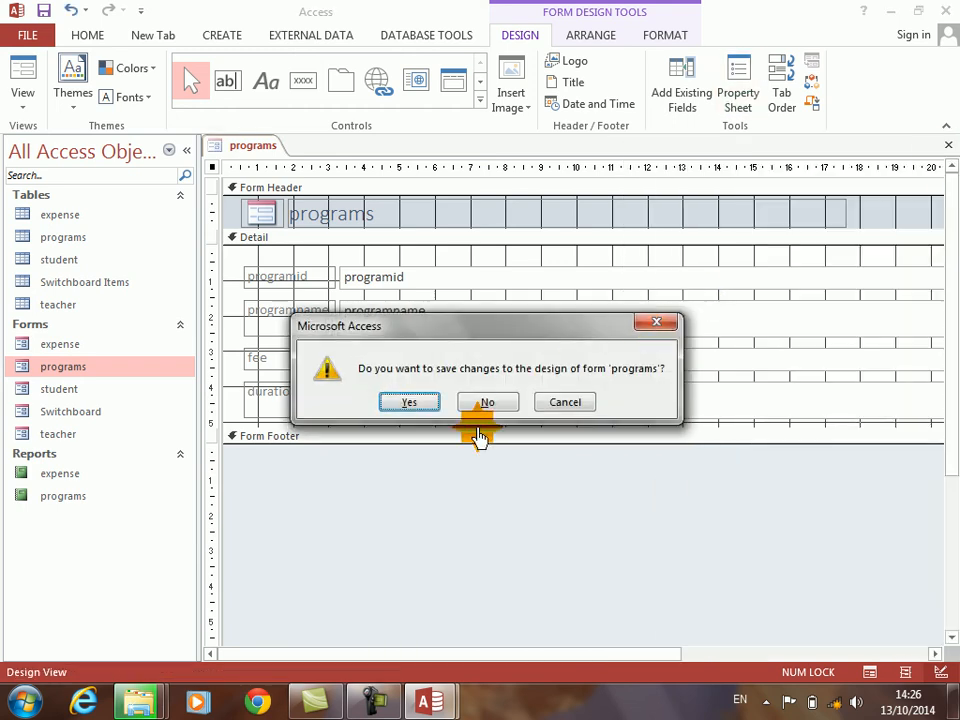
click(427, 400)
- Set the student form's Pop Up property to Yes in Design view, then save and close the form
right_click(62, 391)
click(107, 448)
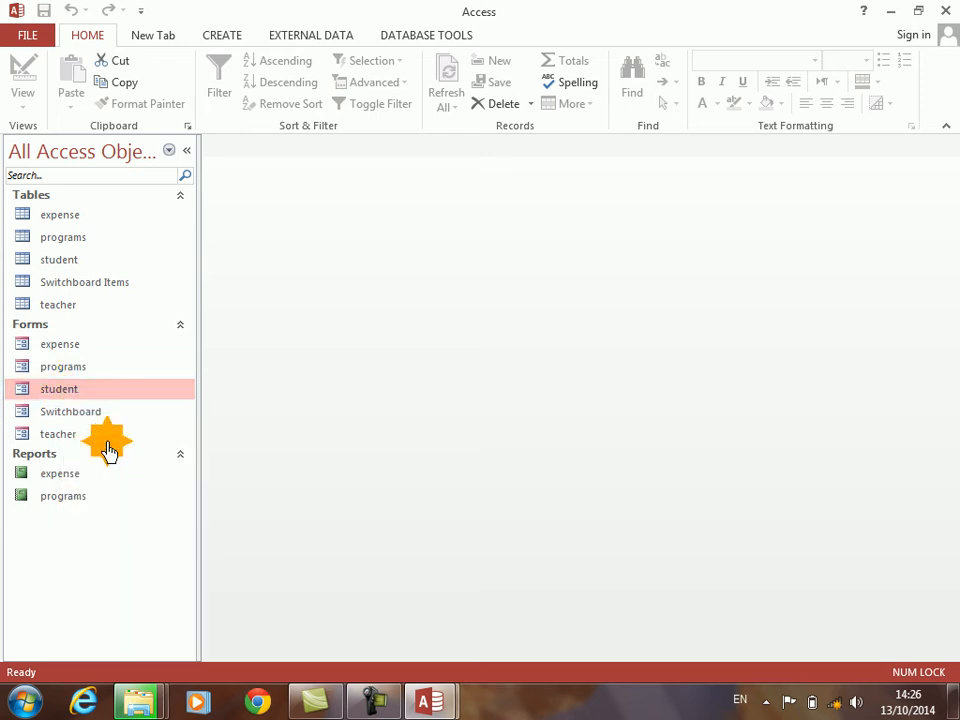
right_click(451, 506)
click(516, 668)
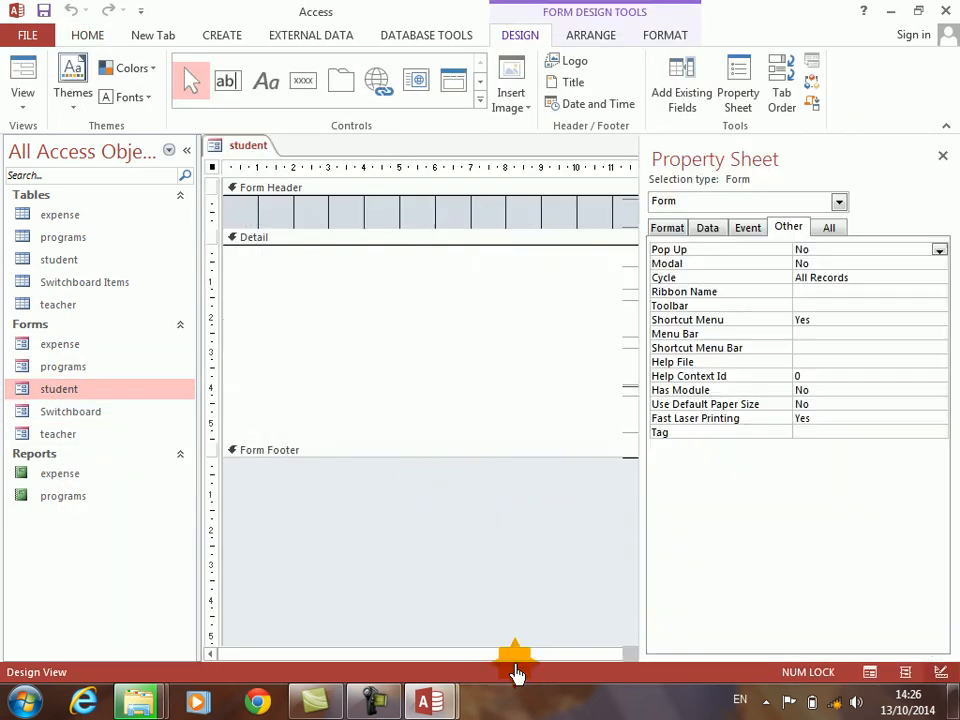
click(694, 254)
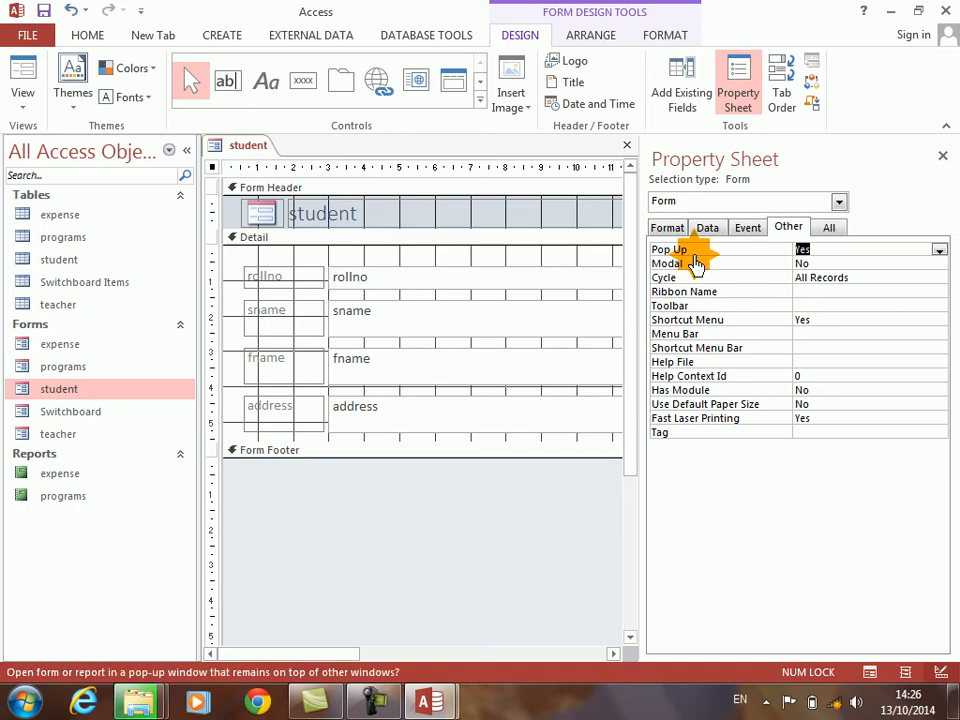
click(944, 158)
click(945, 146)
key(Return)
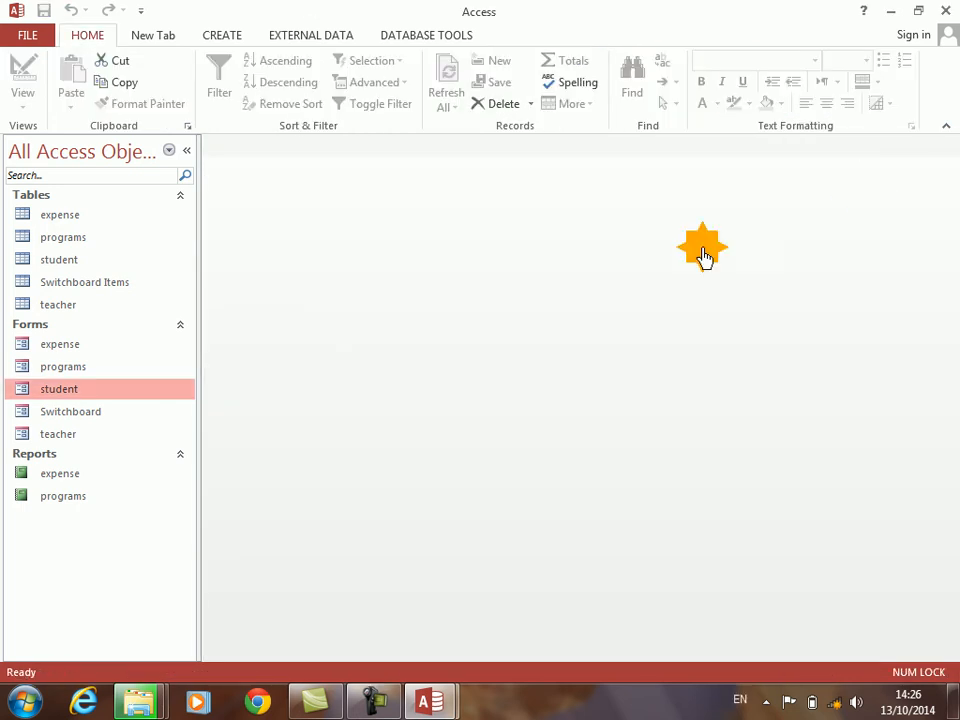
- Set the teacher form's Pop Up property to Yes in Design view, then save and close the form
right_click(66, 436)
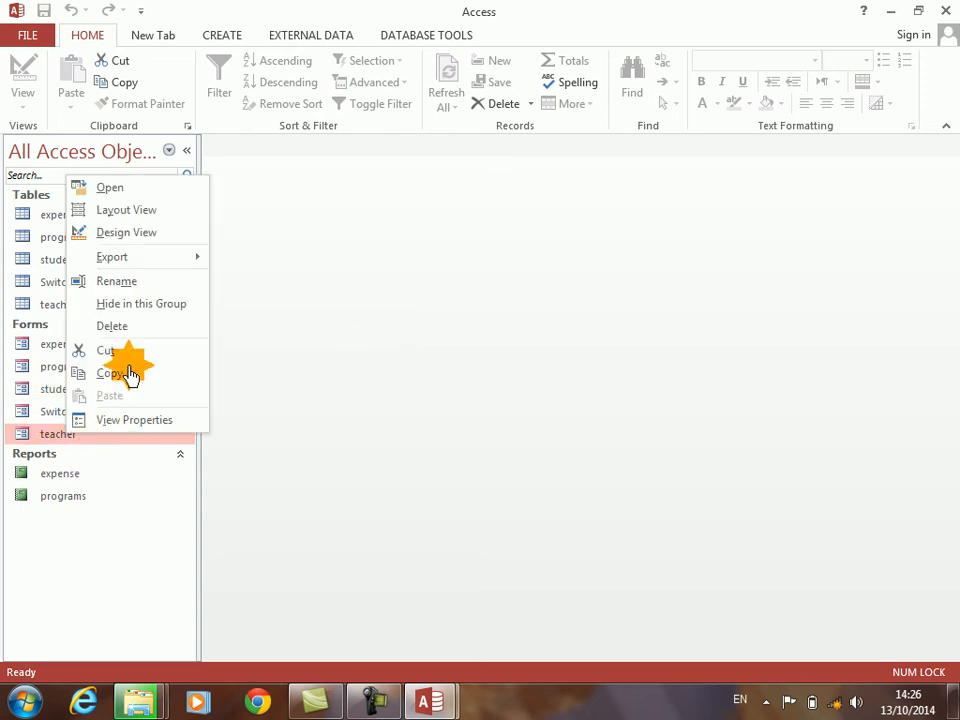
click(120, 233)
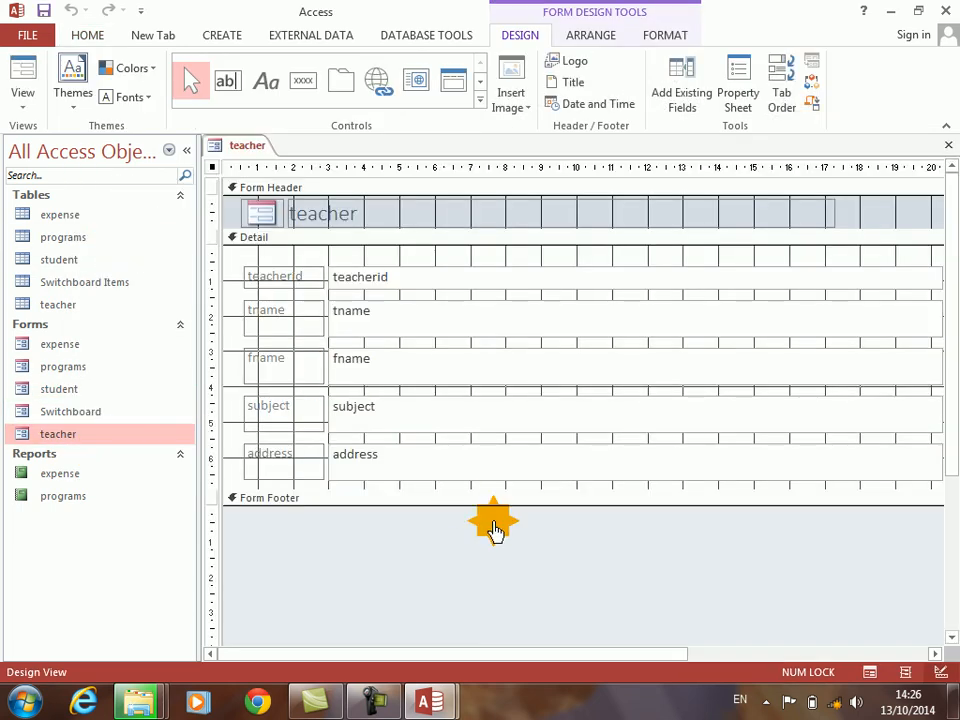
right_click(513, 562)
click(557, 540)
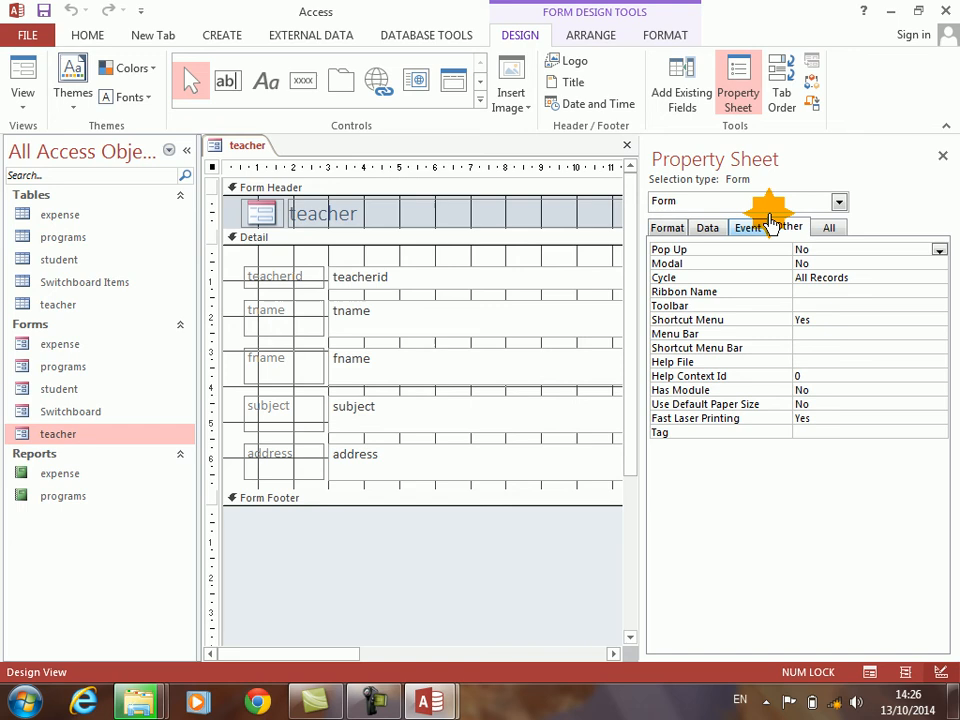
click(686, 256)
click(942, 155)
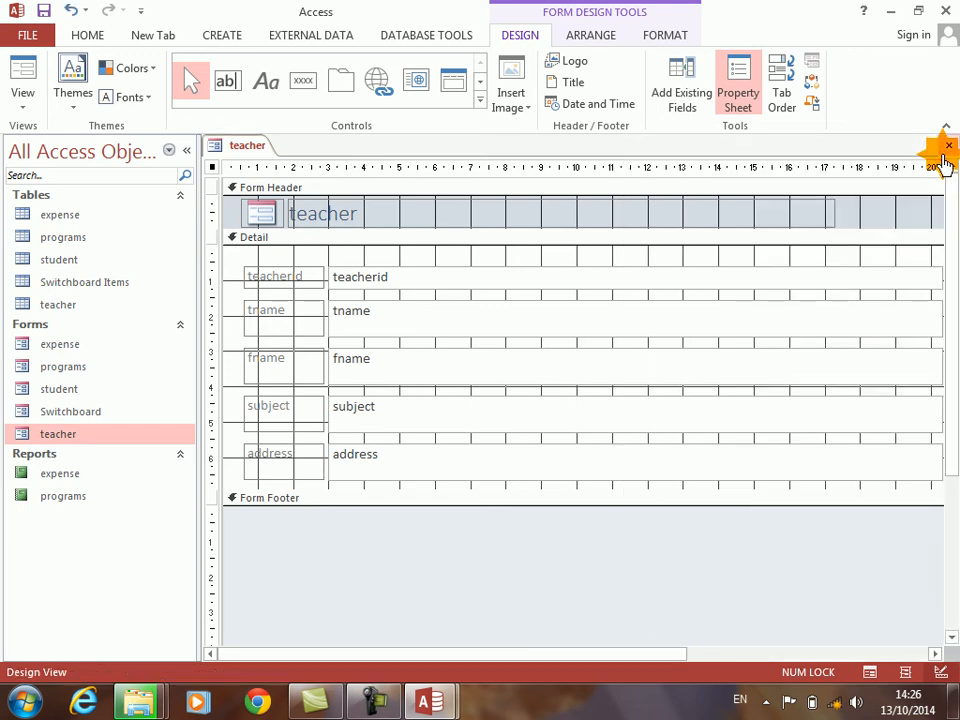
click(948, 147)
key(Return)
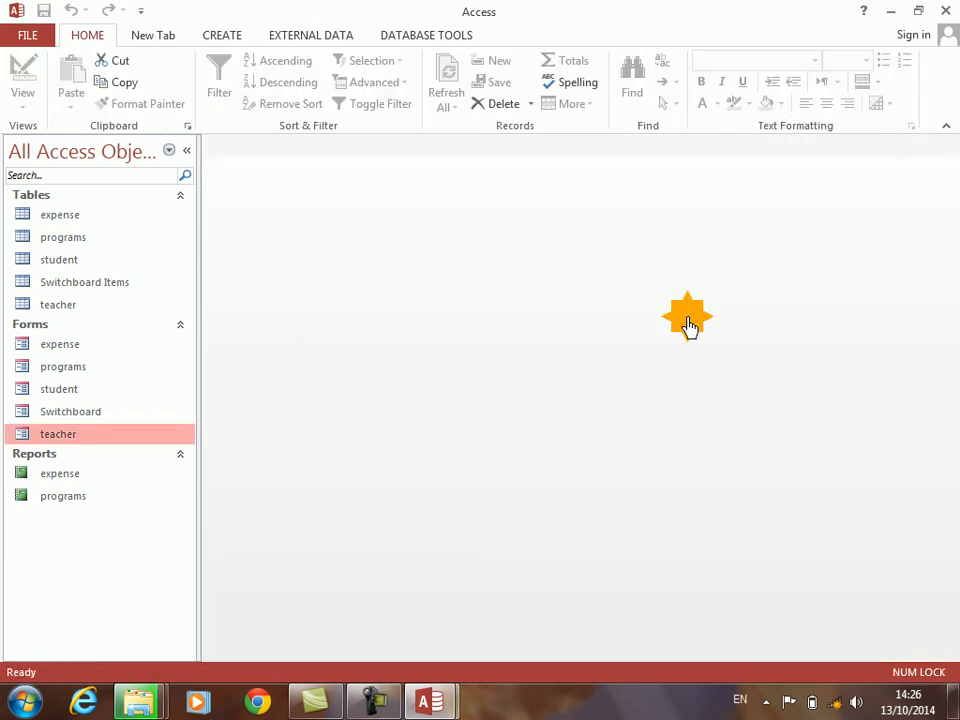
- Set the expense report's Pop Up property to Yes in Design view, then save and close the report
right_click(64, 482)
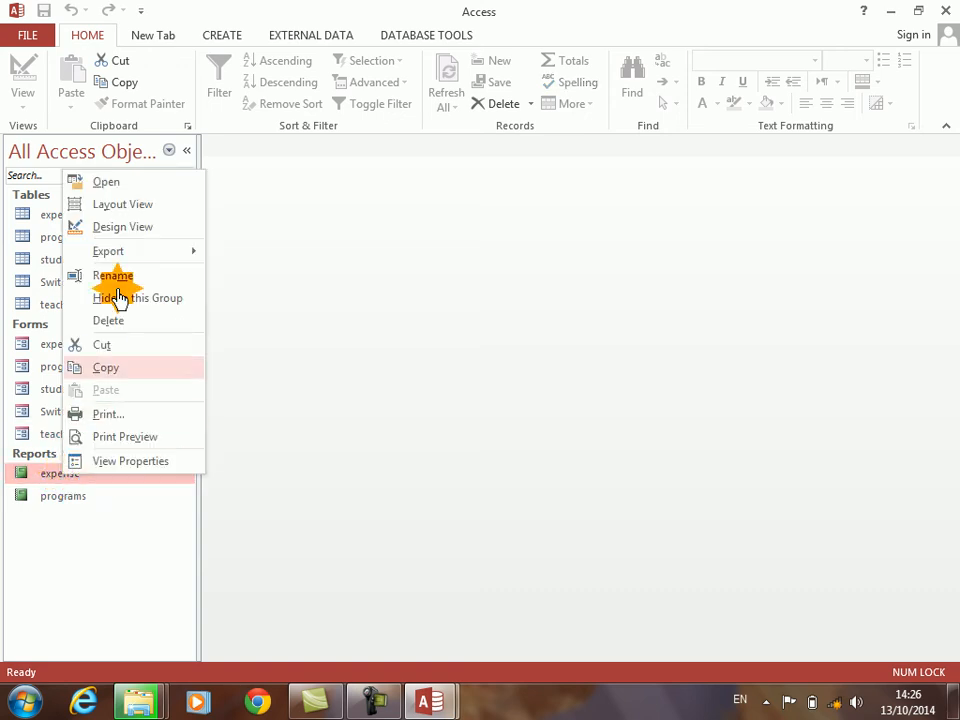
click(118, 228)
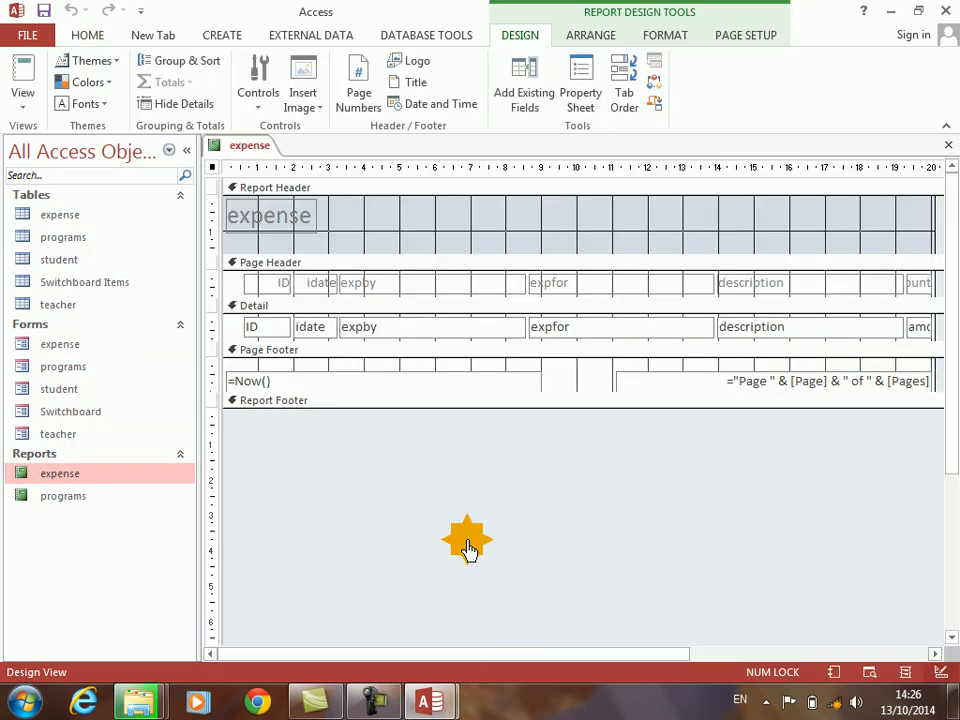
right_click(468, 543)
click(517, 530)
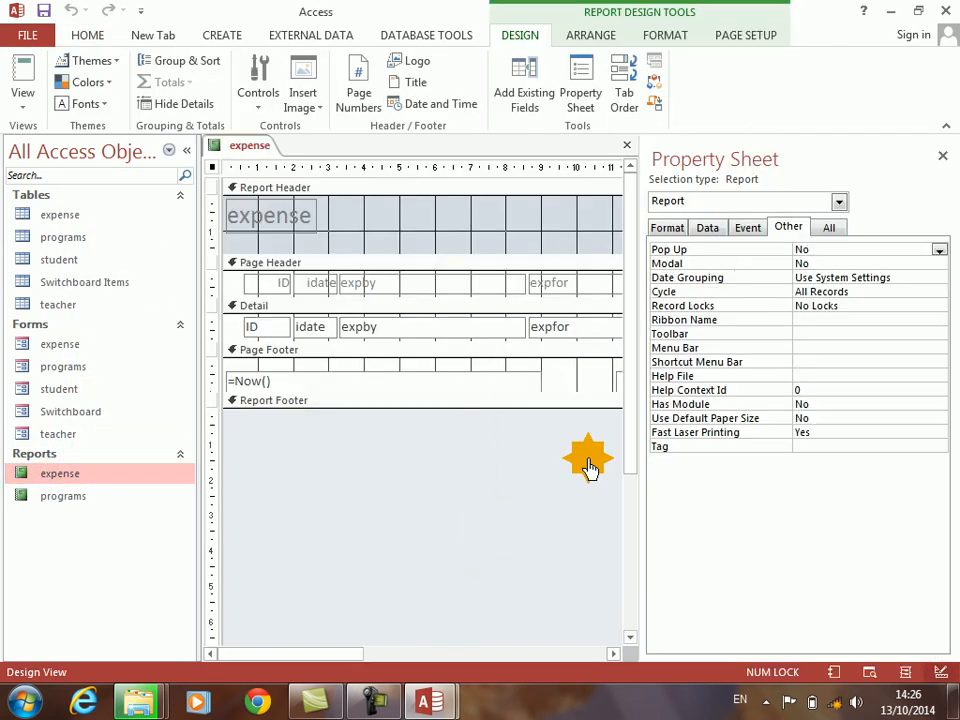
double_click(692, 248)
click(941, 155)
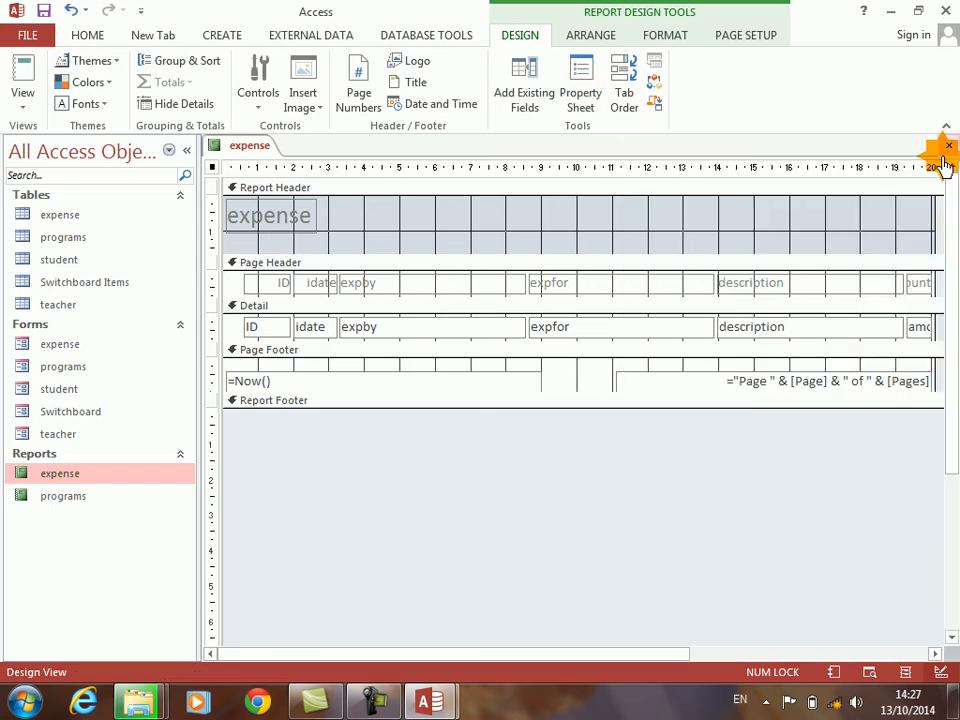
click(949, 146)
click(410, 401)
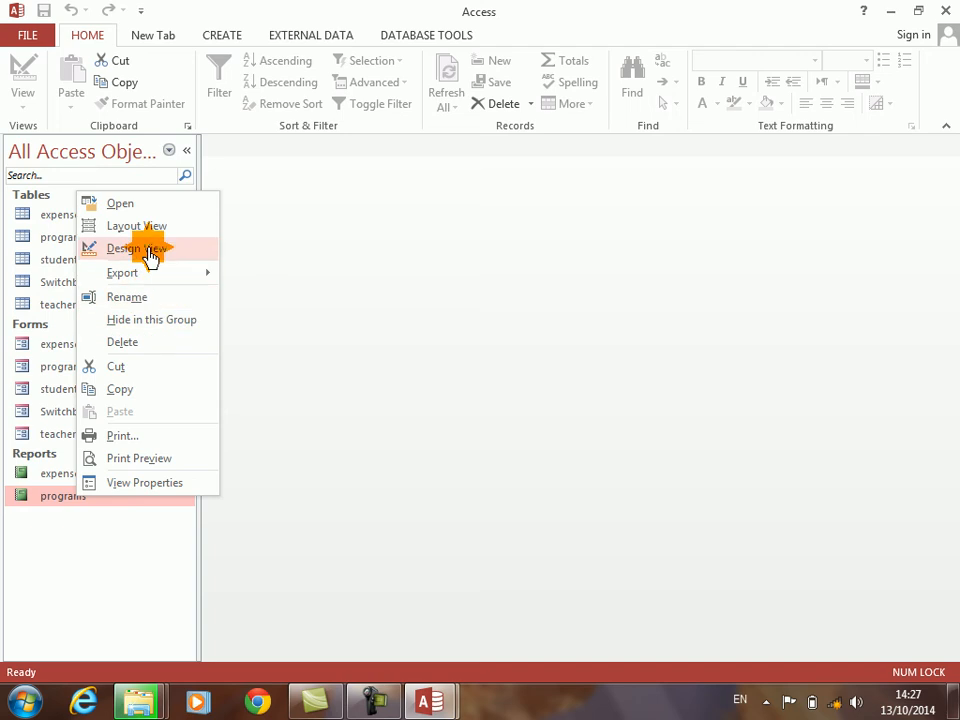
- Set the programs report's Pop Up property to Yes in Design view, then save and close the report
click(140, 250)
right_click(452, 560)
click(500, 545)
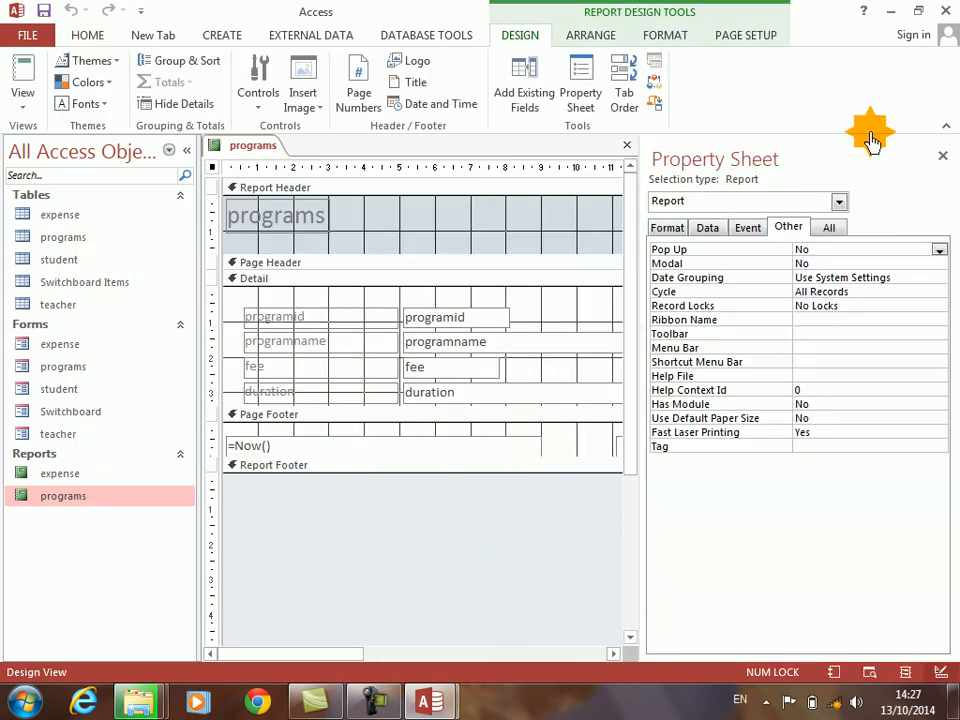
double_click(653, 249)
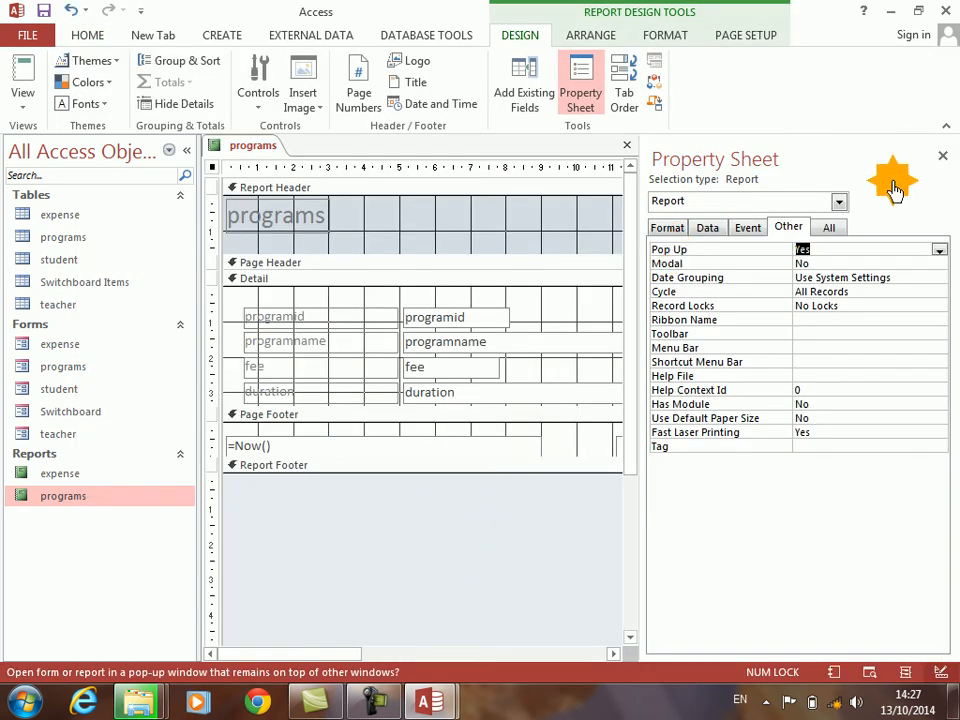
click(942, 156)
click(947, 148)
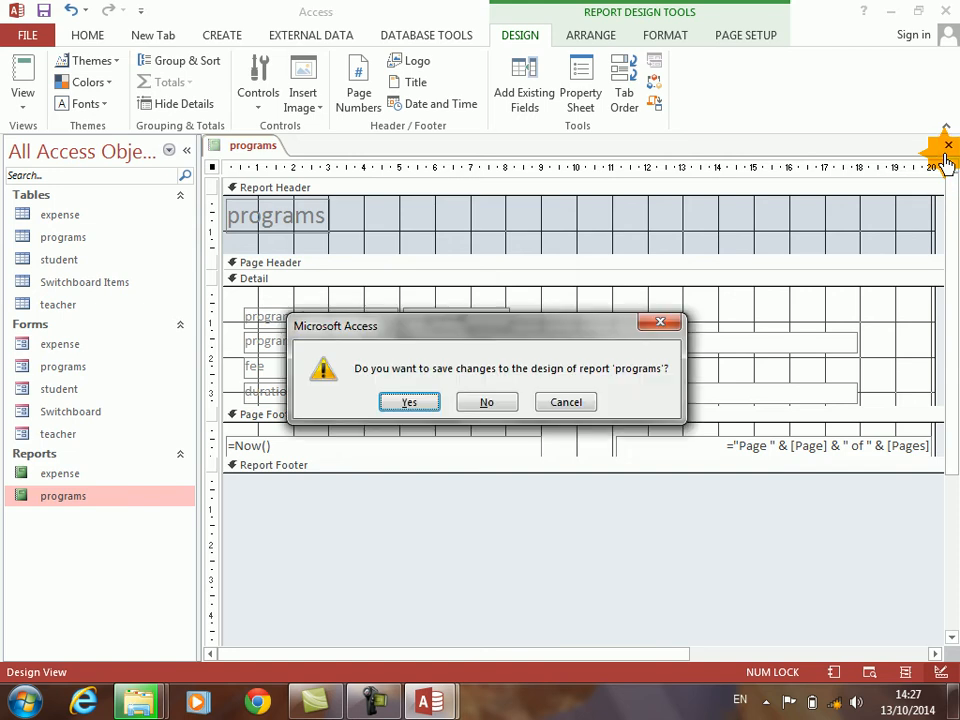
key(Return)
- Close Access completely and reopen Database2 from the Documents library
key(alt+F4)
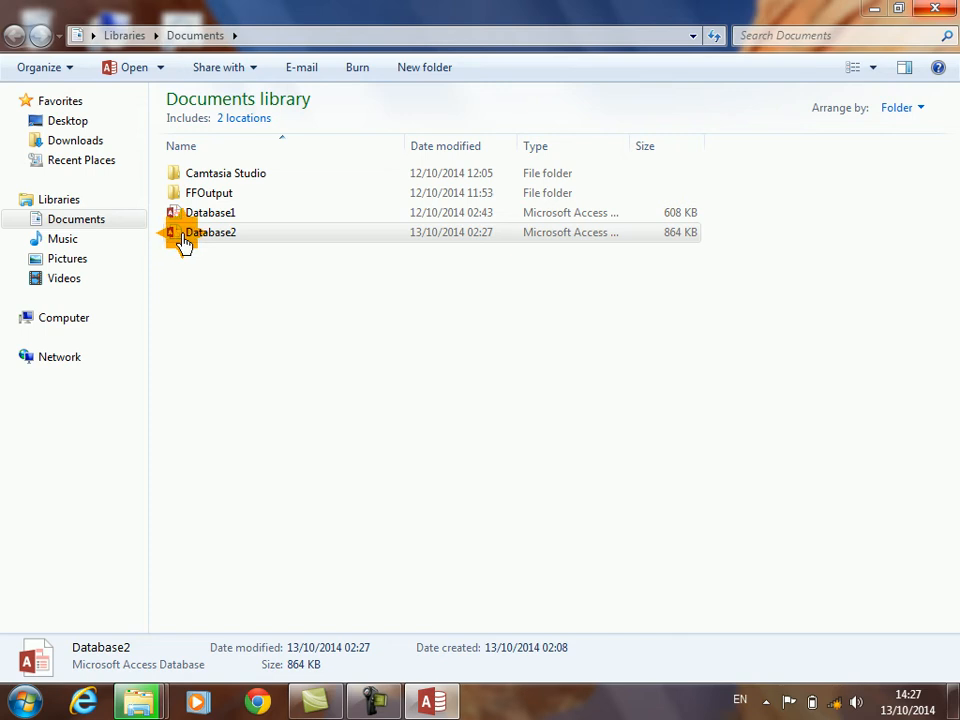
click(430, 699)
click(430, 702)
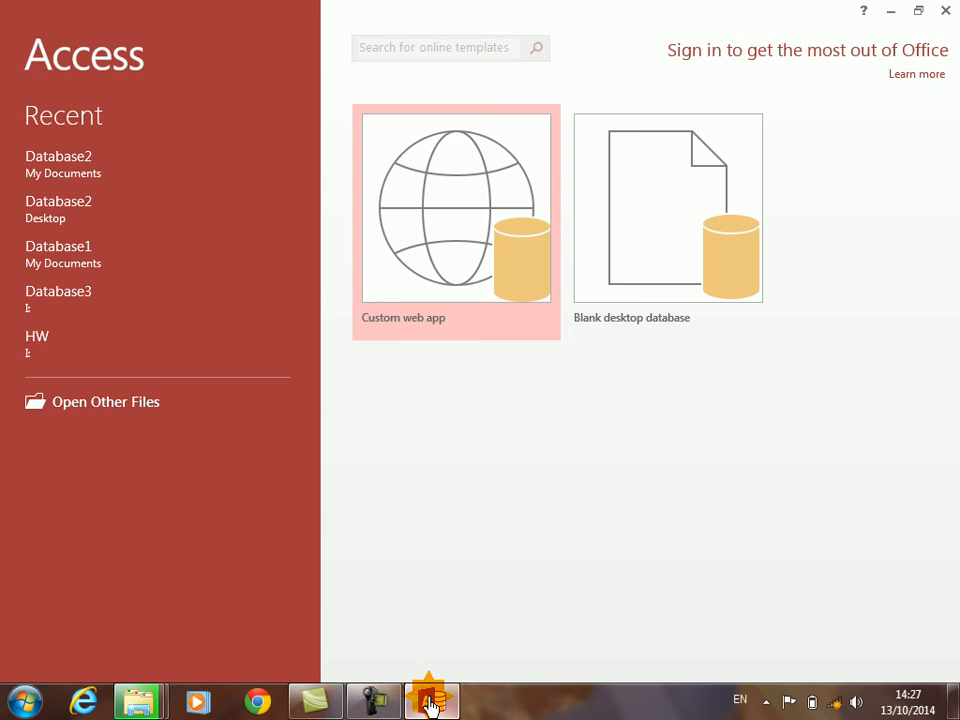
right_click(430, 702)
click(403, 649)
double_click(210, 236)
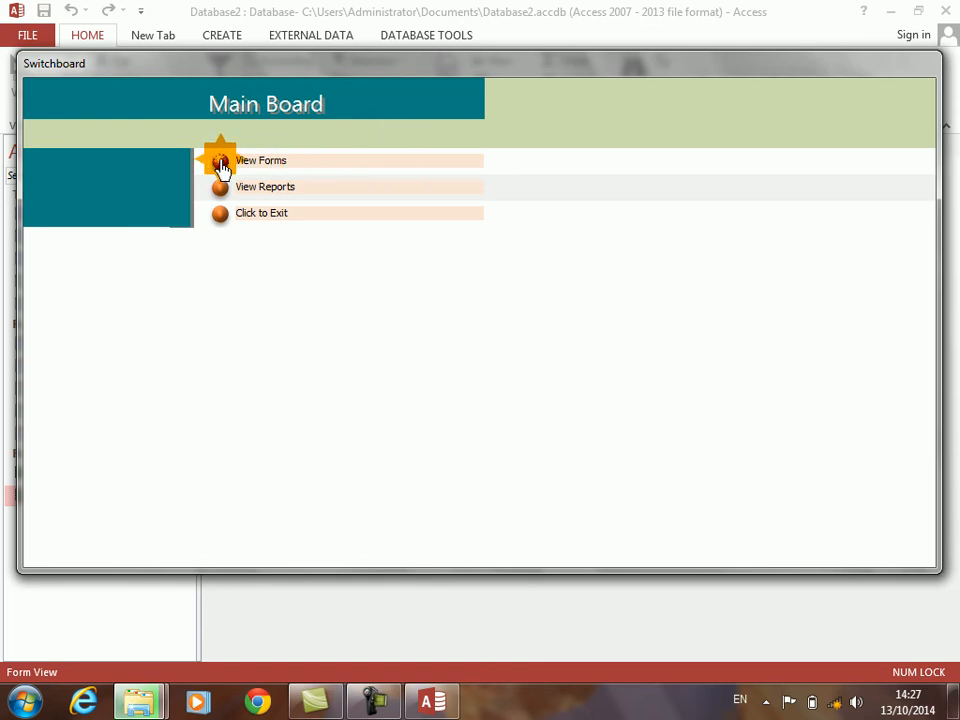
- Open the expense form from the switchboard's View Forms page, check its pop-up window, and close it
click(220, 163)
click(221, 160)
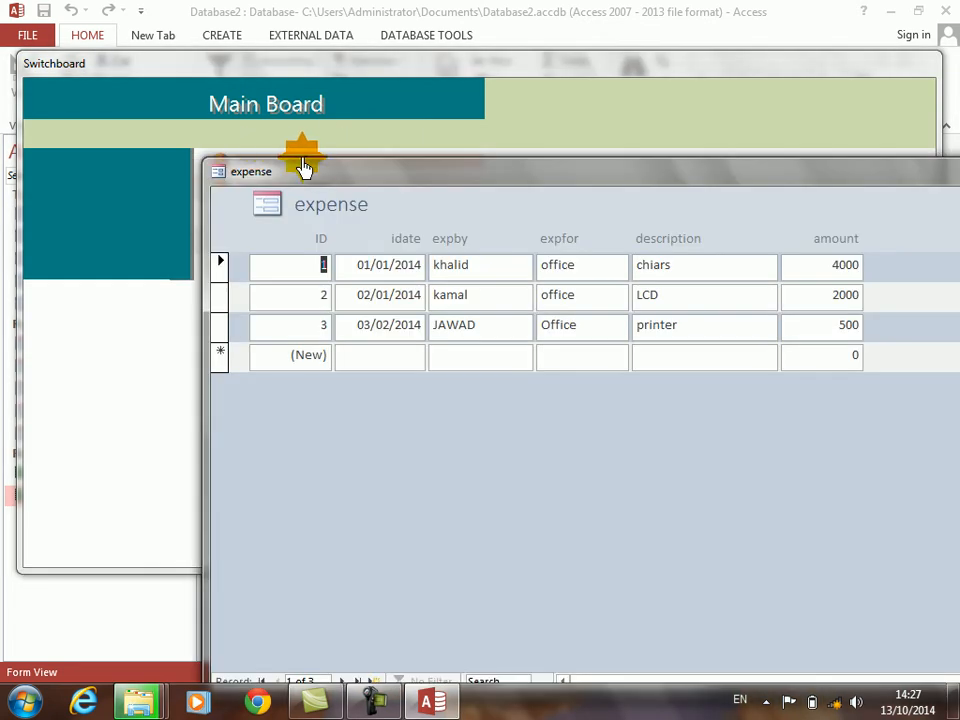
drag(328, 172, 55, 203)
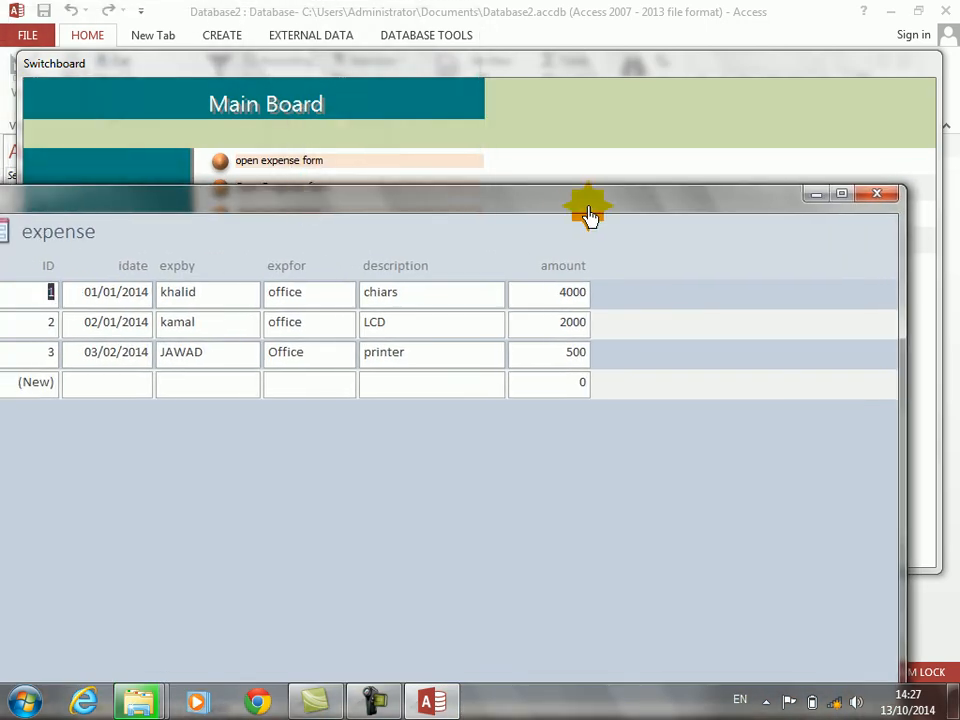
click(876, 193)
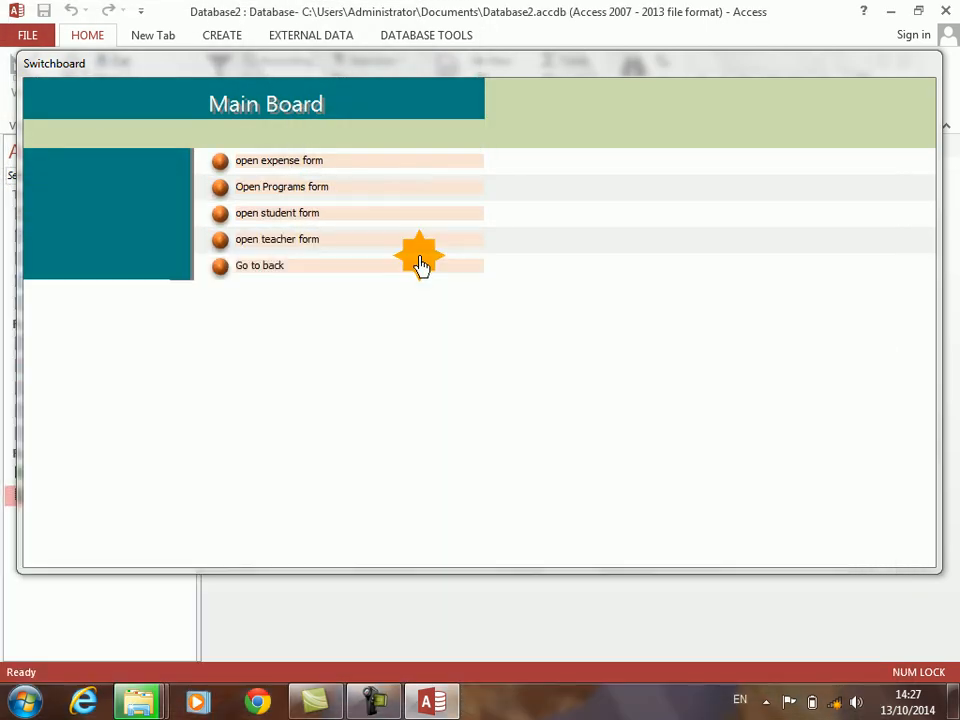
- Return to the main switchboard page and open the expense report from View Reports as a pop-up window
click(219, 268)
click(220, 192)
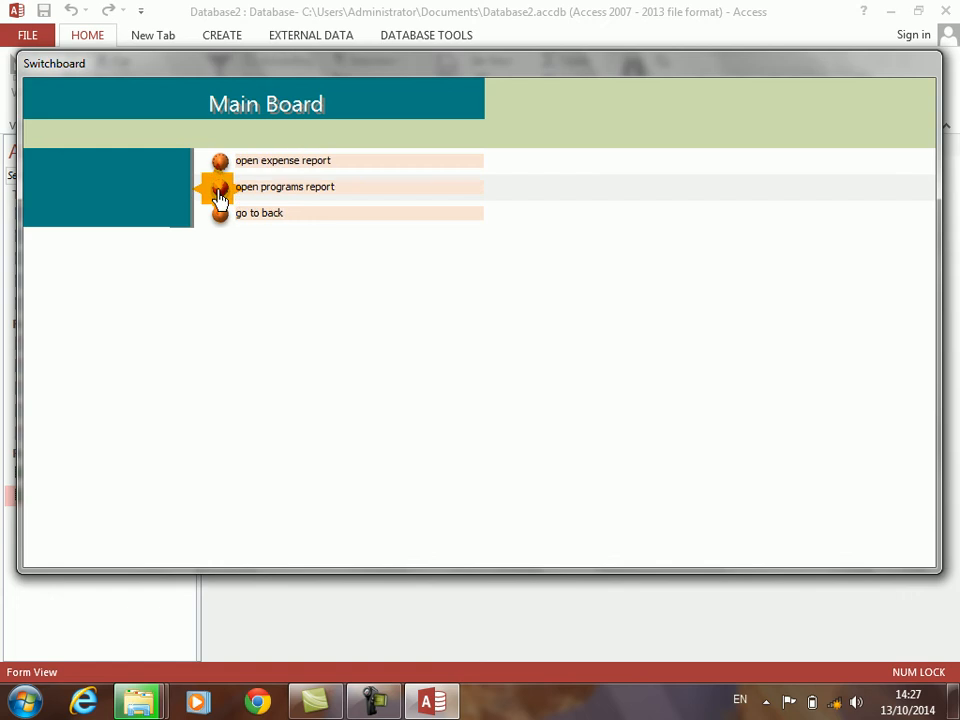
click(222, 165)
drag(306, 177, 189, 94)
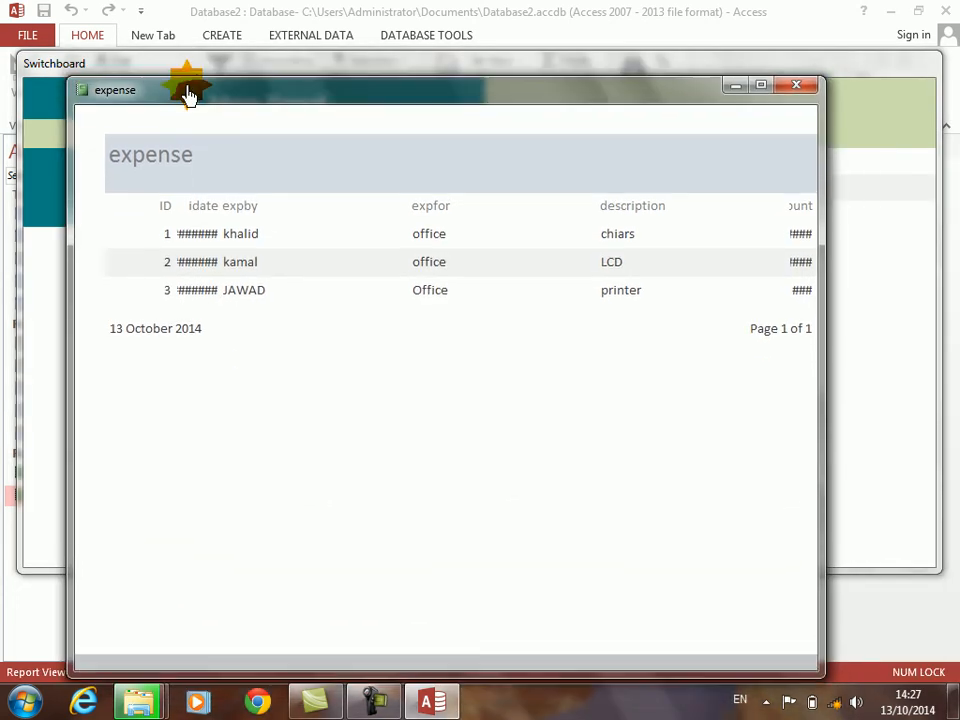
- Print all pages of the expense report to Send To OneNote 2013, then close the report
key(ctrl+p)
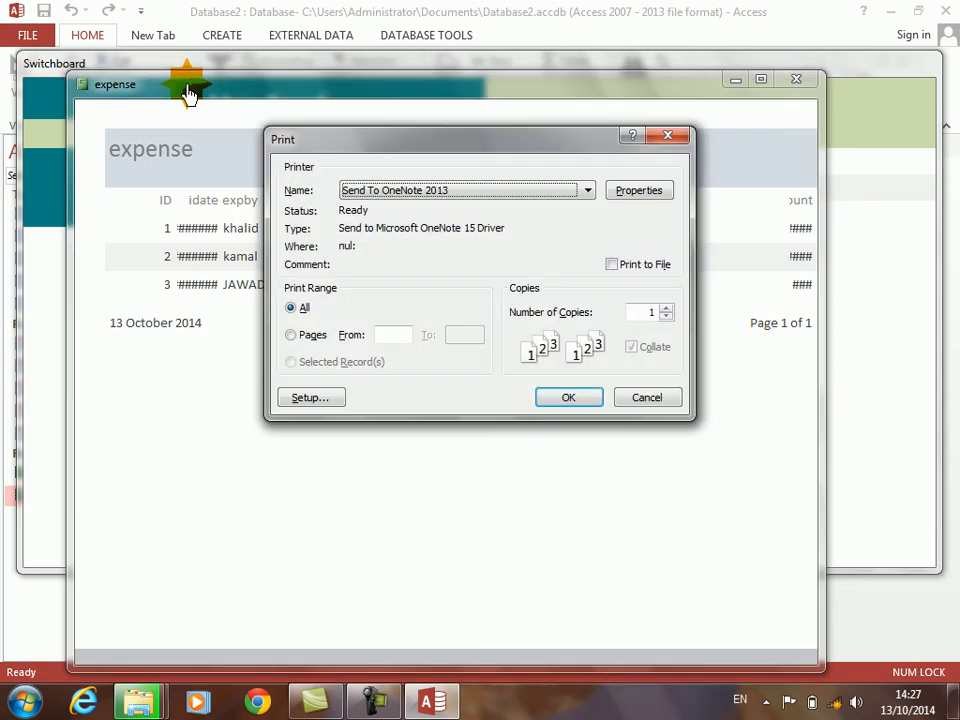
click(568, 397)
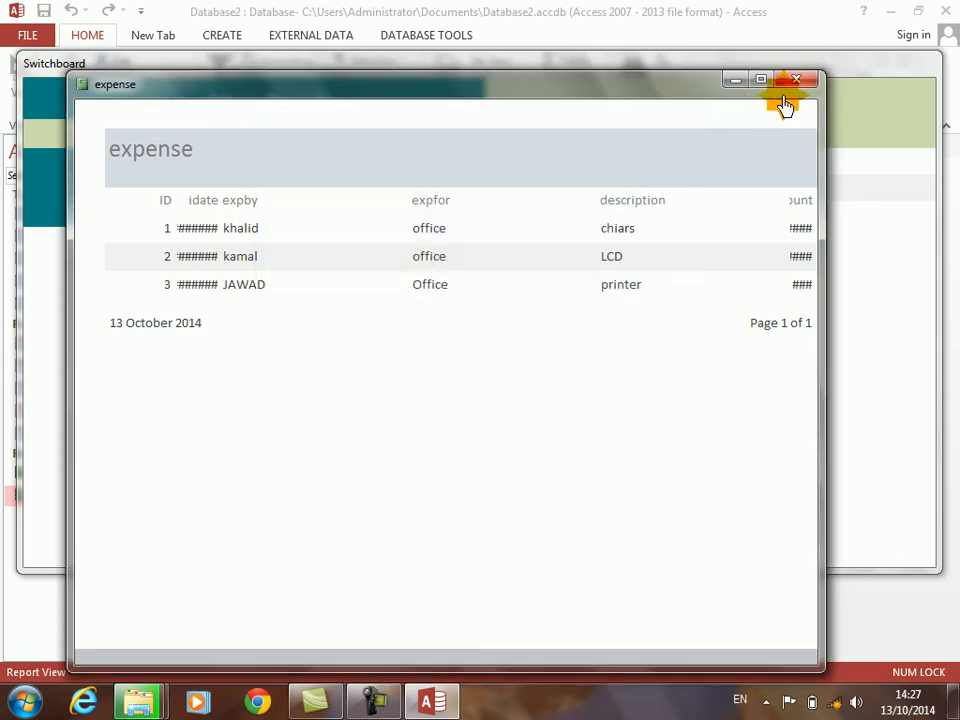
click(797, 80)
- Return to the main switchboard page and accept changing the Windows color scheme to Windows 7 Basic
click(223, 217)
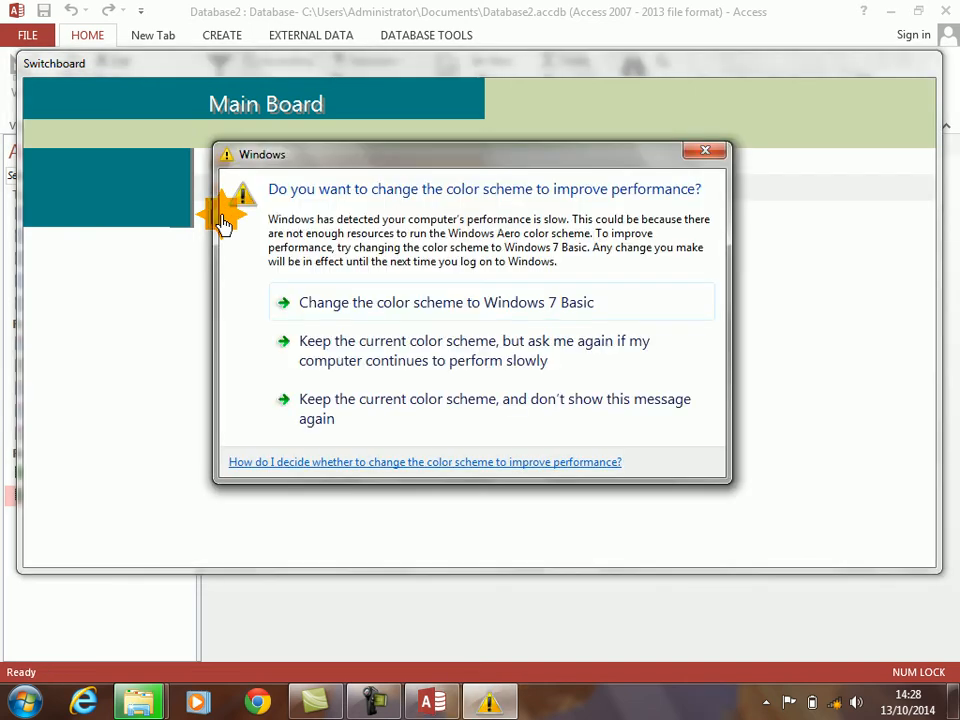
click(313, 313)
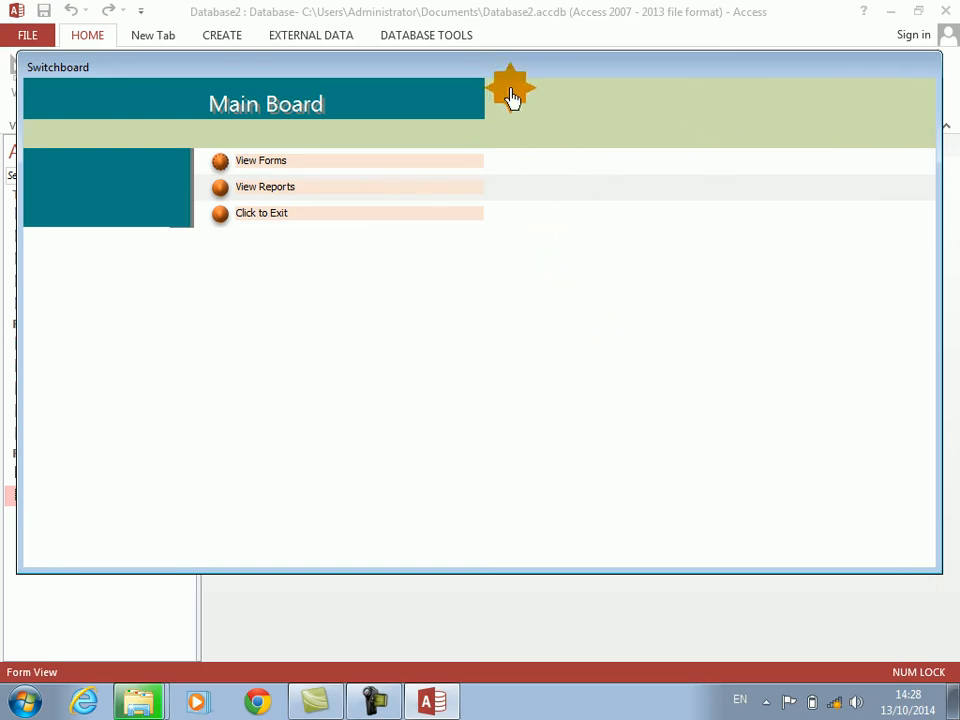
- Exit the database through the switchboard's exit item and close Access
click(220, 213)
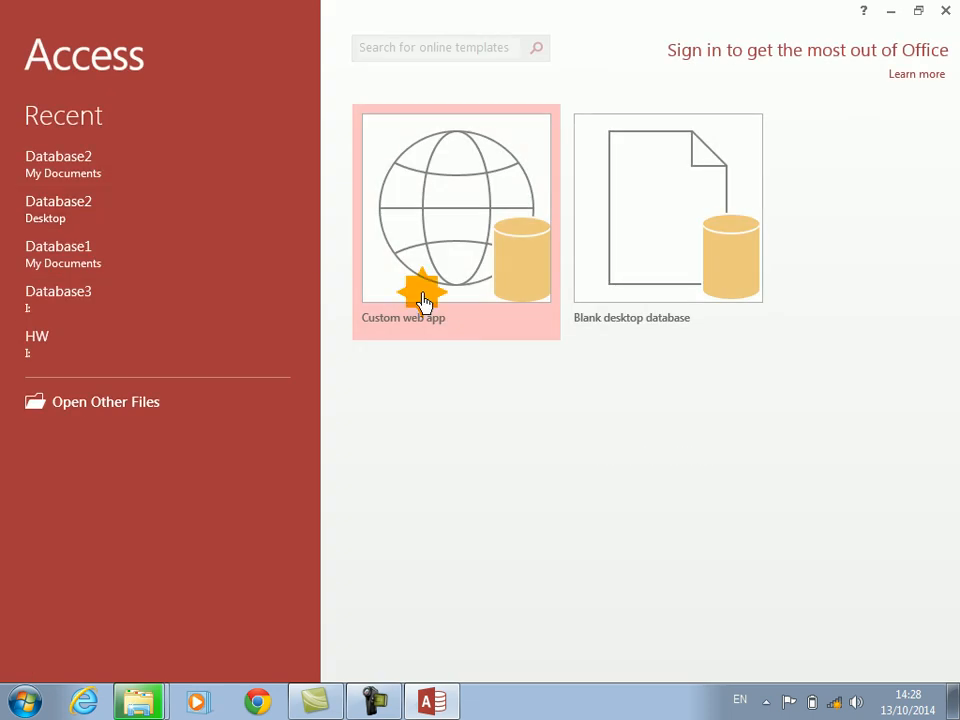
click(945, 11)
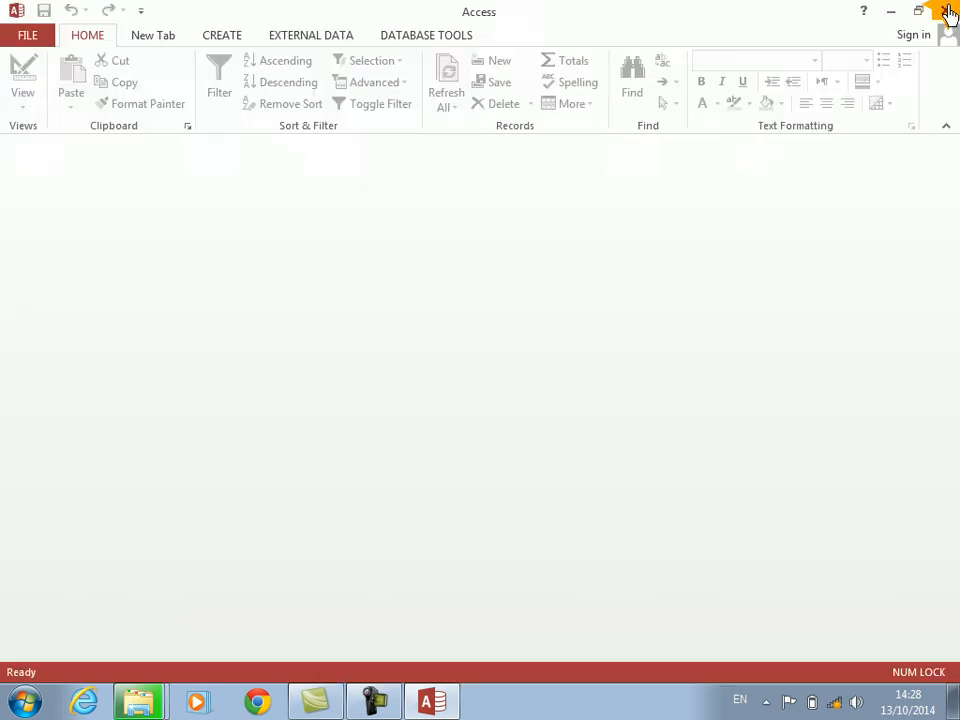
click(944, 10)
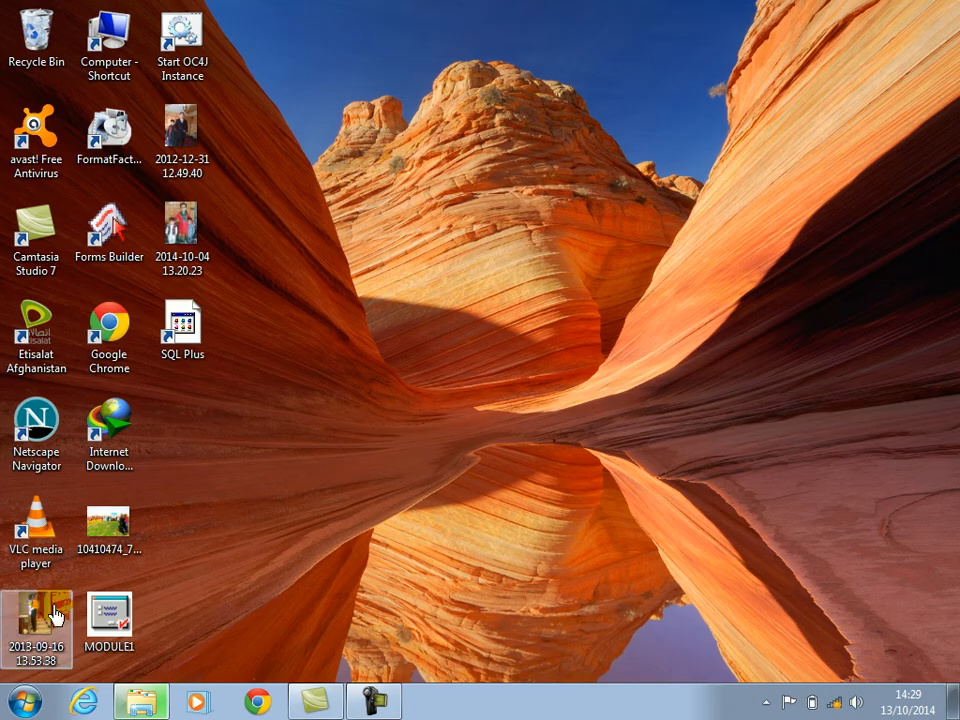
- Delete the MODULE1 file from the desktop, moving it to the Recycle Bin
right_click(100, 636)
click(160, 573)
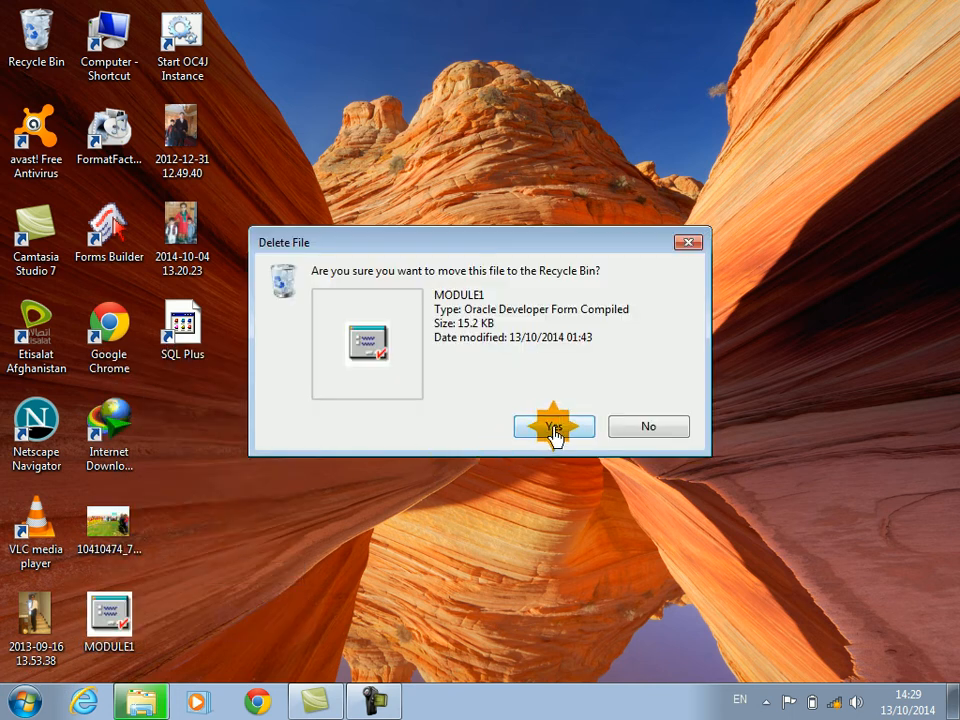
click(552, 428)
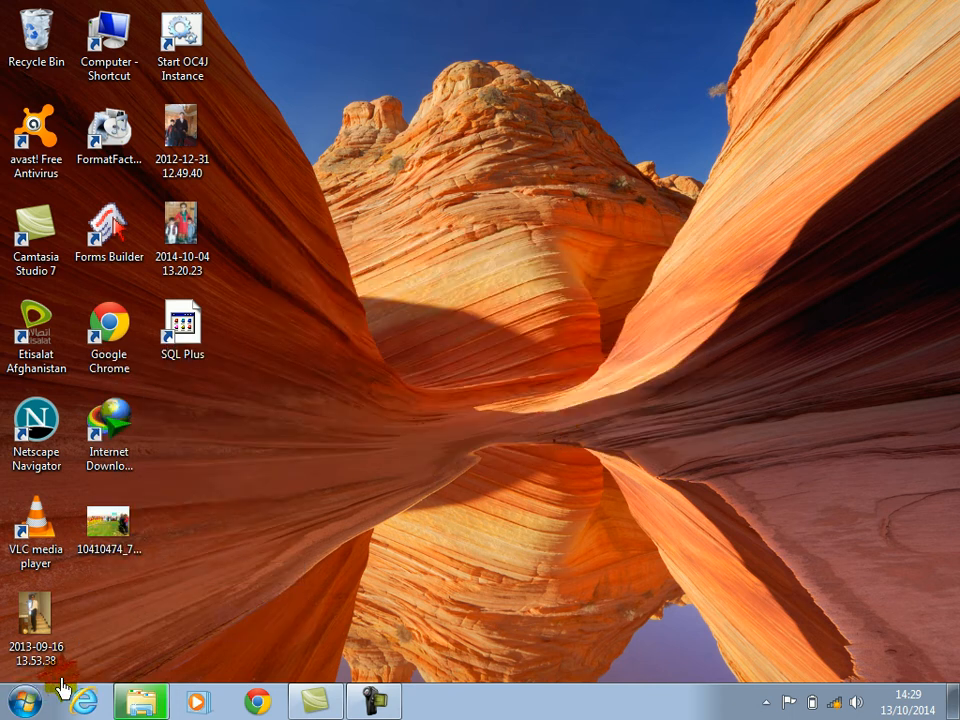
- Search Windows for "notepad", open Notepad, and reposition its window on the desktop
click(24, 704)
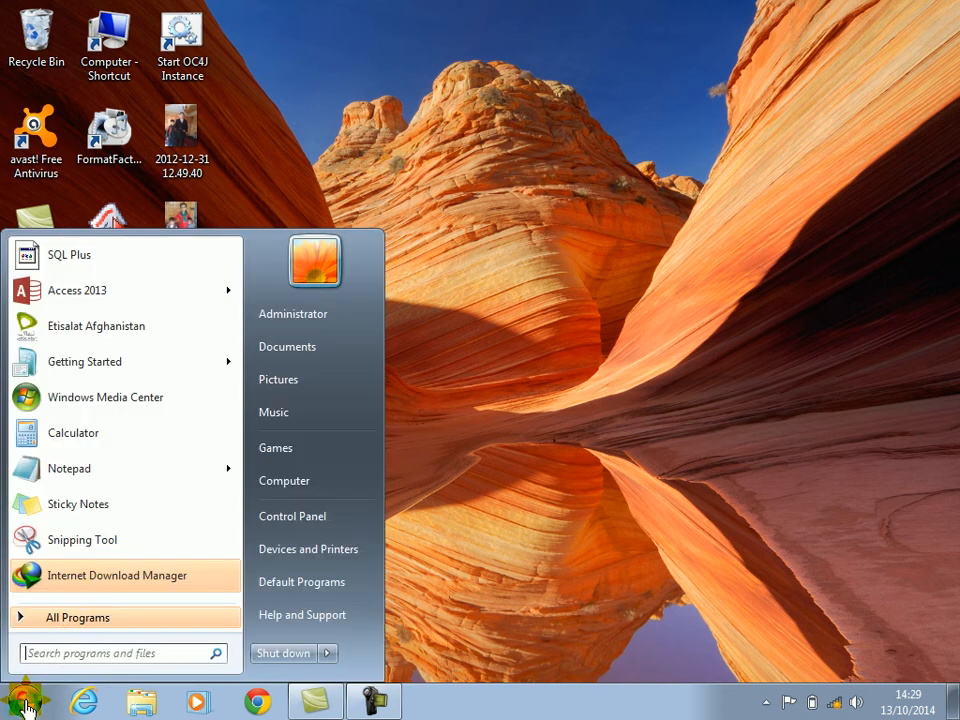
click(64, 654)
text(notepad)
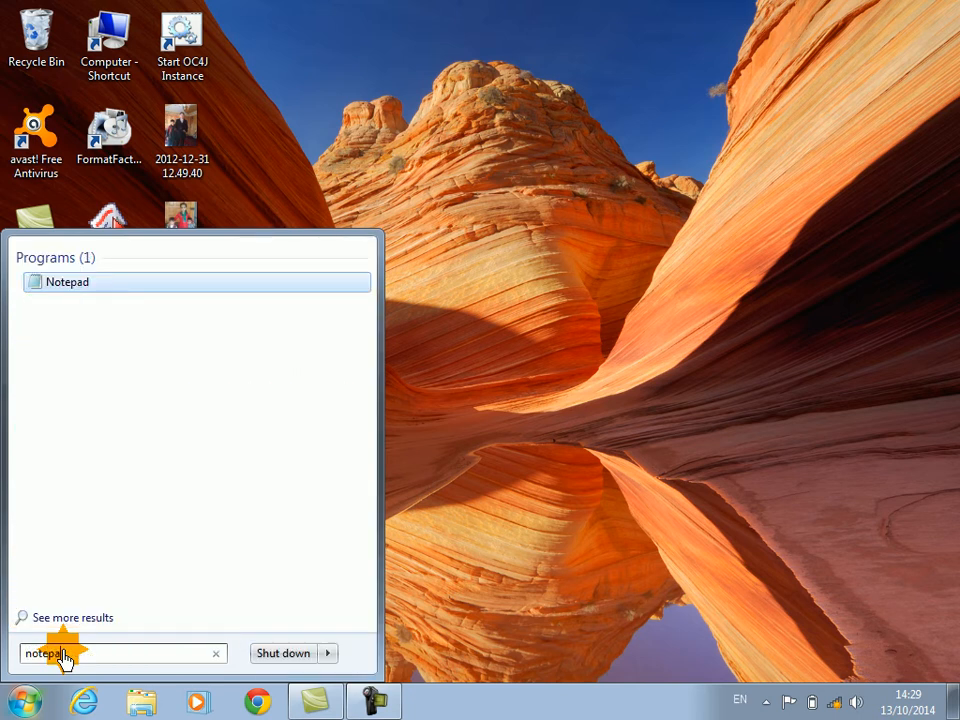
key(Return)
drag(362, 80, 476, 112)
- Write the heading "conditional formatting" in the blank Notepad document and close it without saving
text(condi)
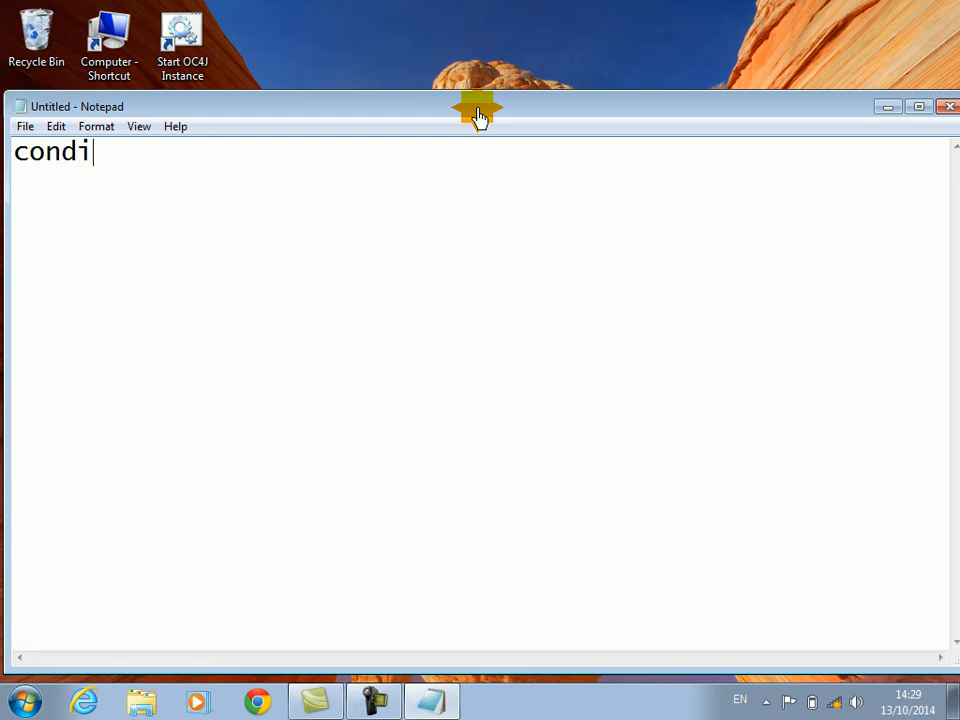
text(tional formatting)
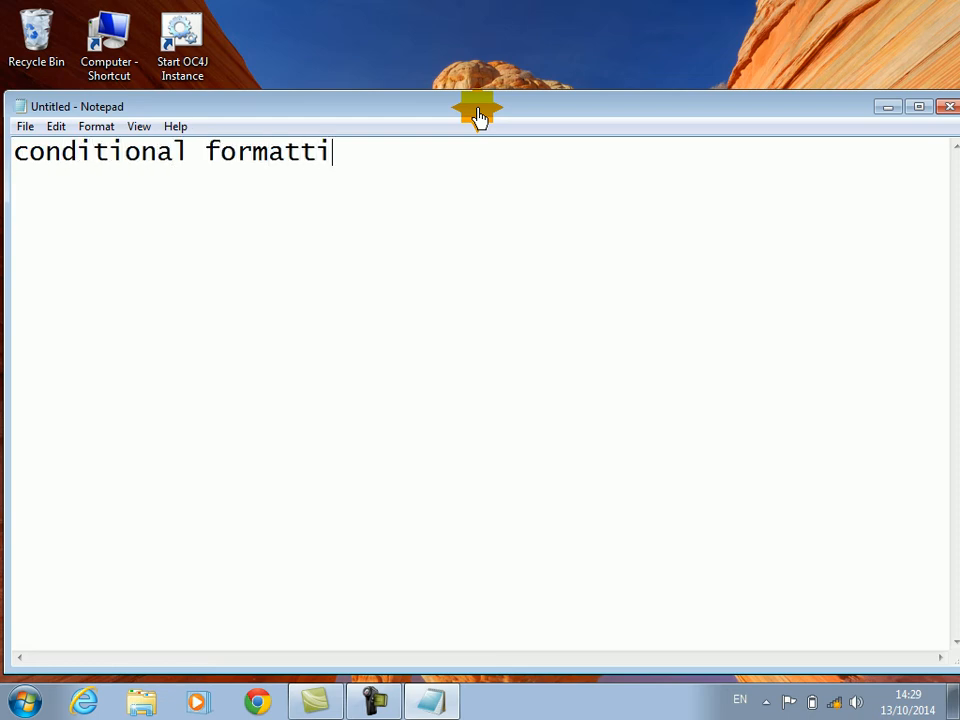
key(Return)
click(948, 106)
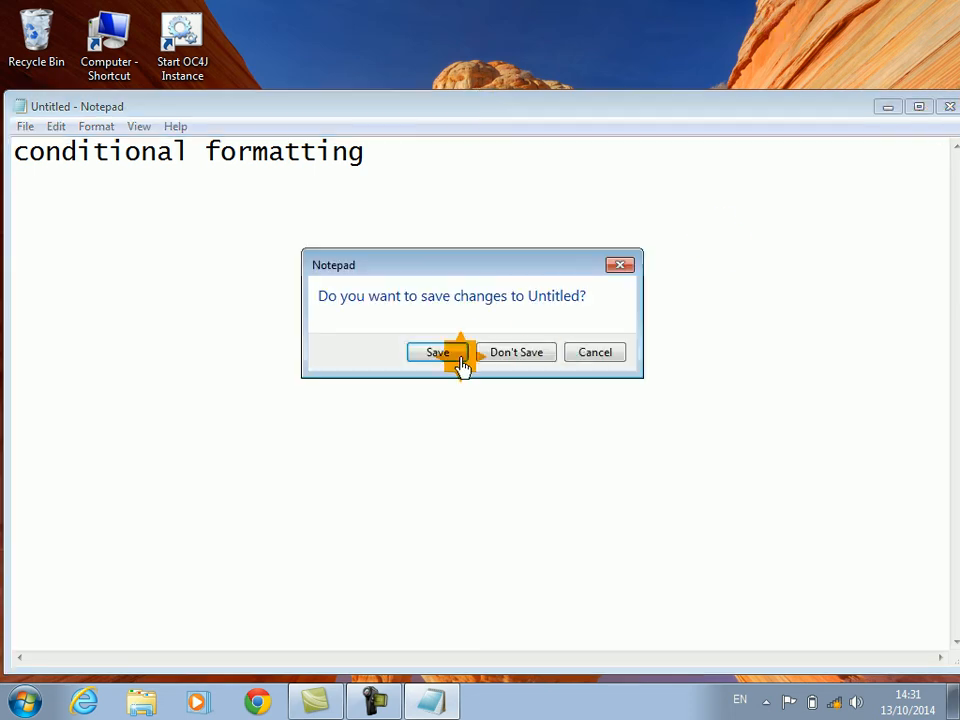
click(483, 355)
- Open Access by searching Windows for "msaccess", and create a blank desktop database with its default table closed
mouse_move(373, 712)
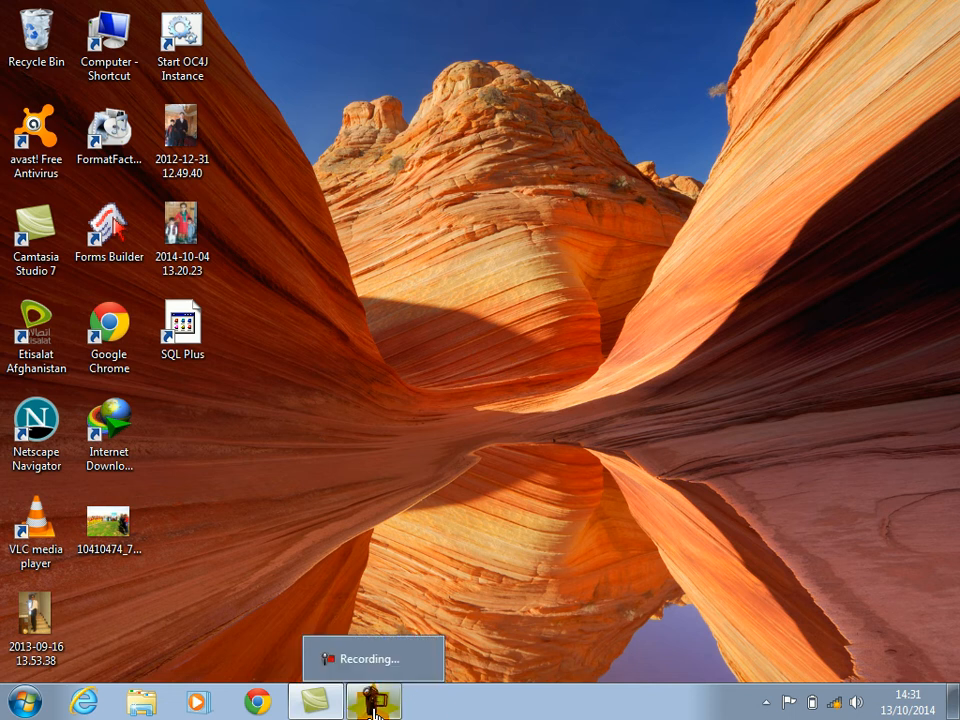
click(24, 702)
text(m)
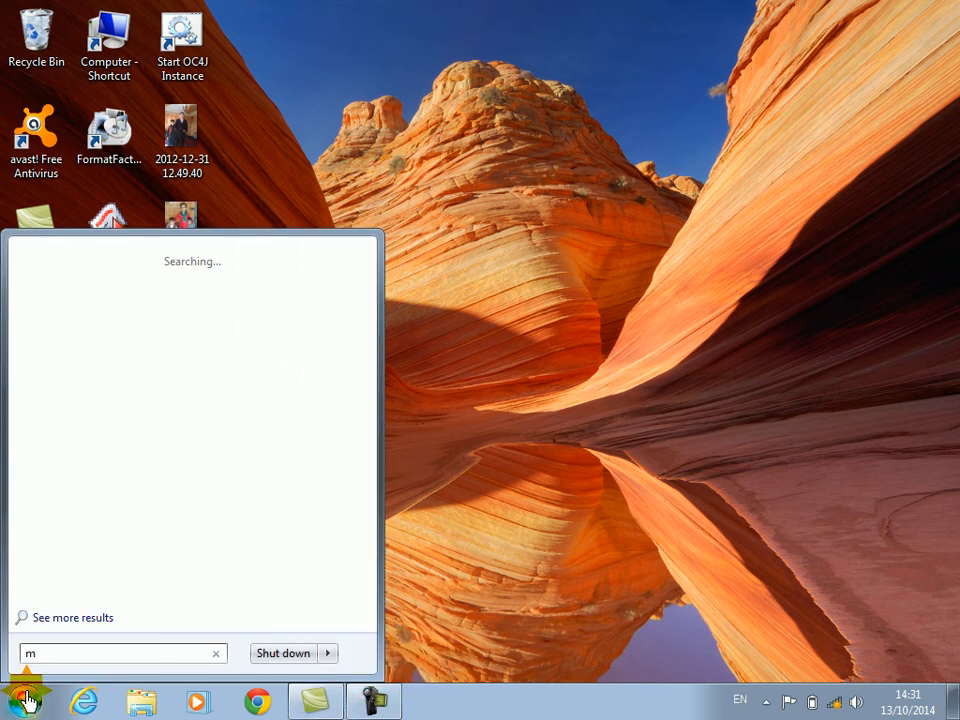
text(saccess)
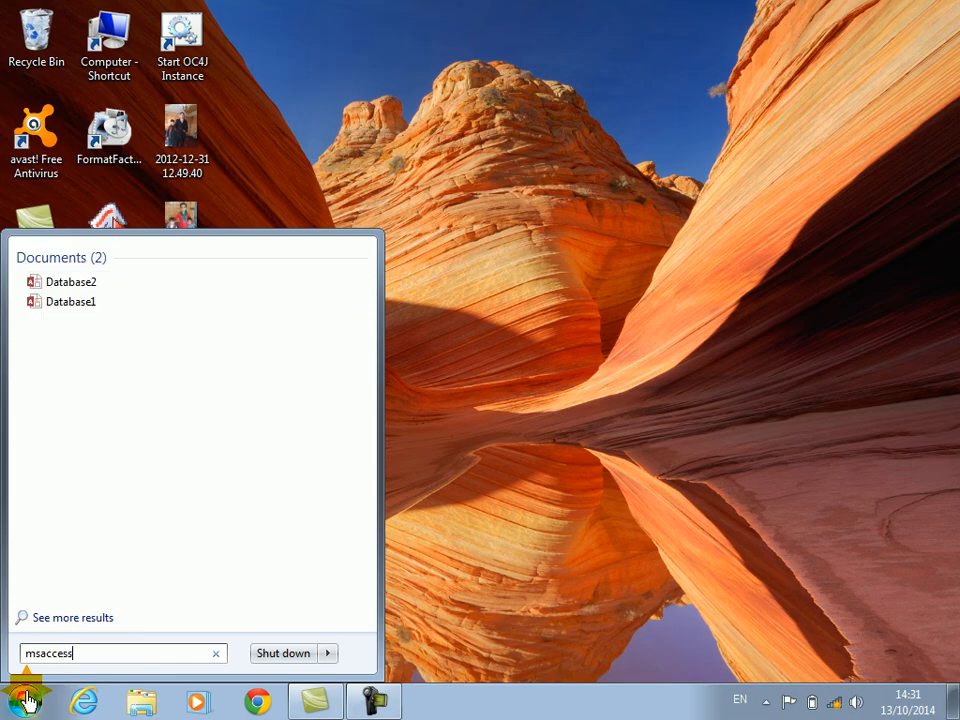
key(Return)
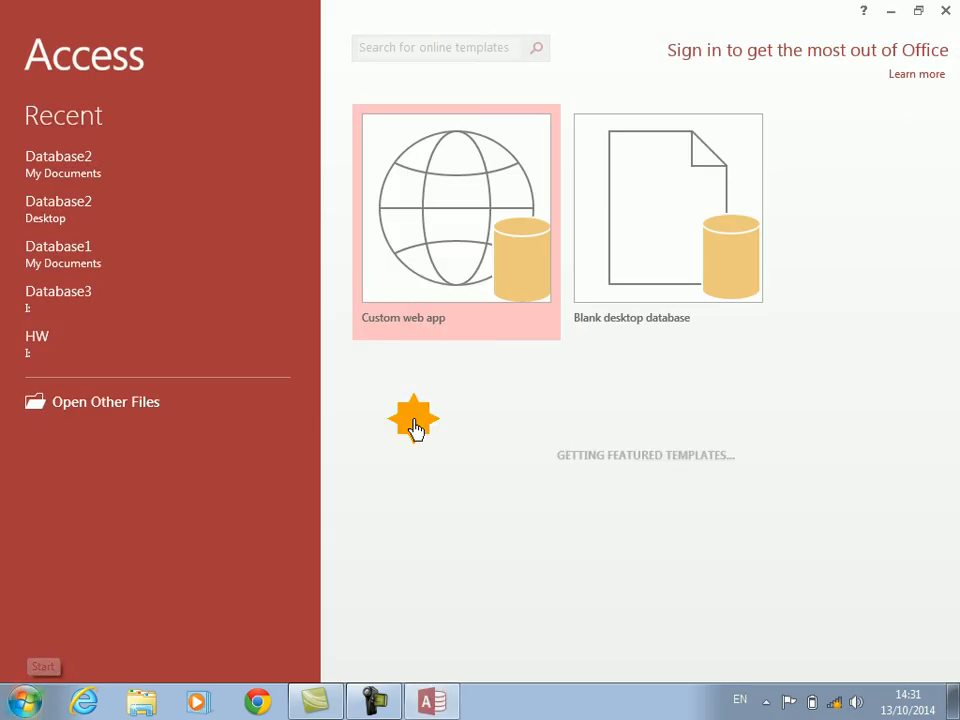
double_click(660, 242)
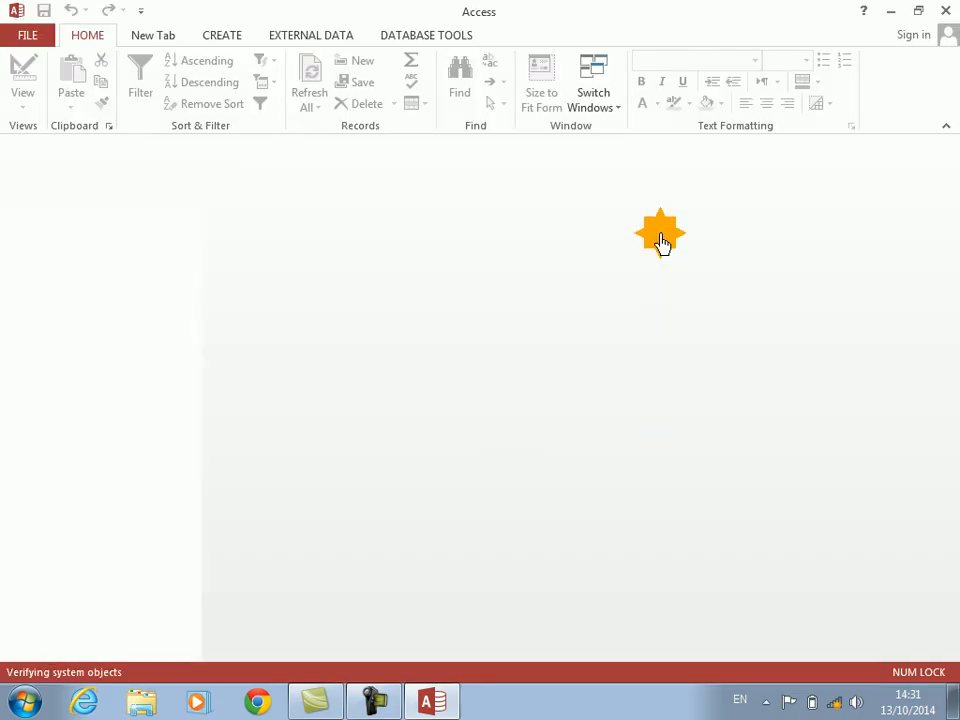
click(946, 150)
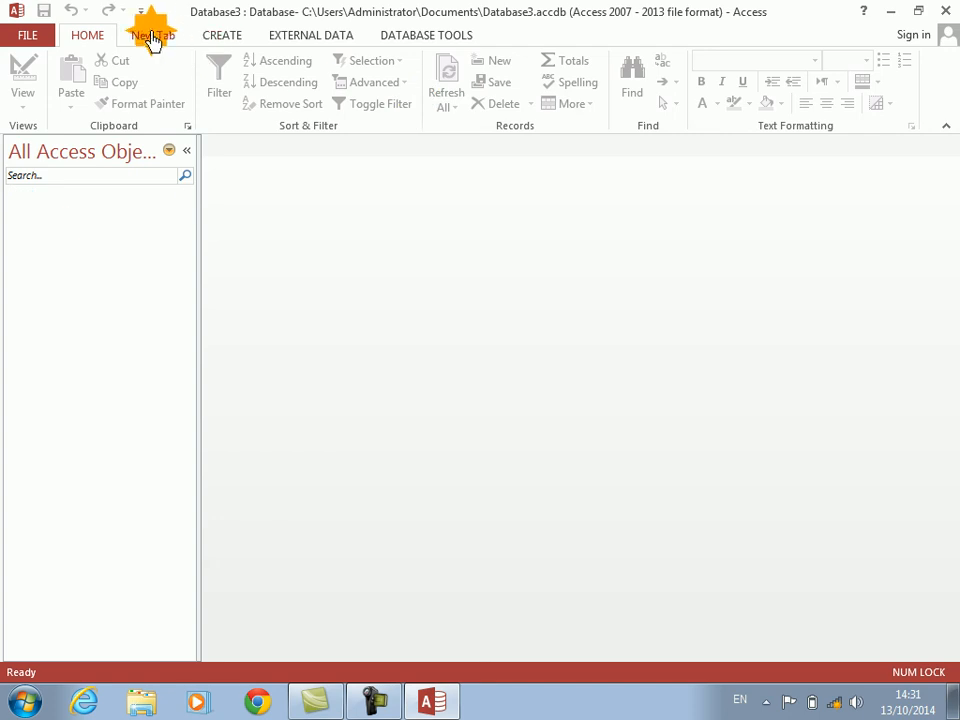
- Start a new table in Design view with rollno as an AutoNumber field
click(214, 37)
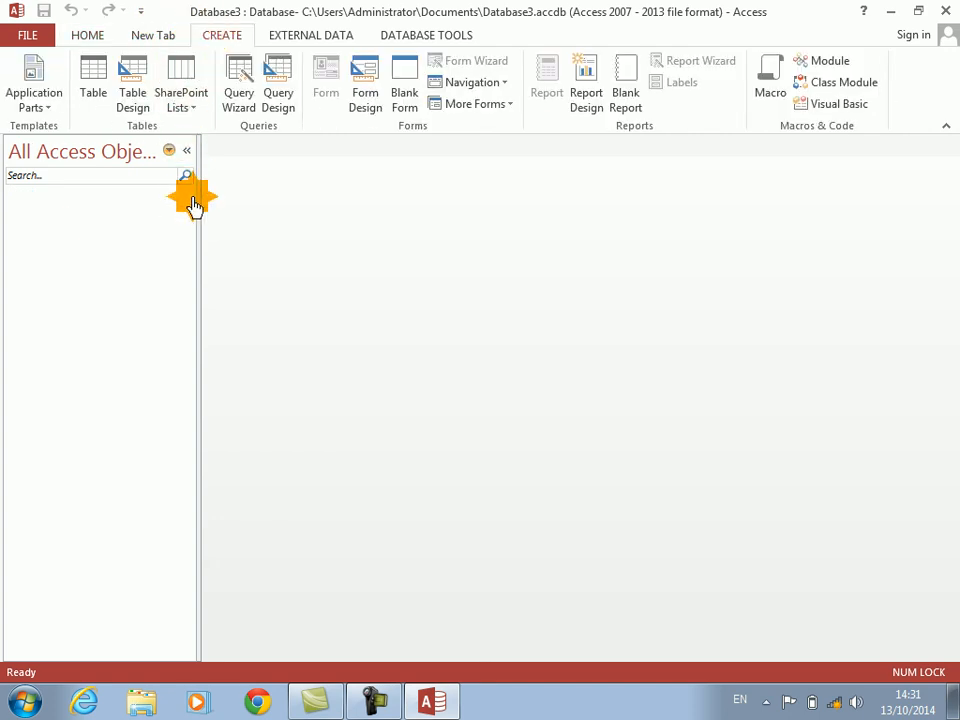
click(130, 95)
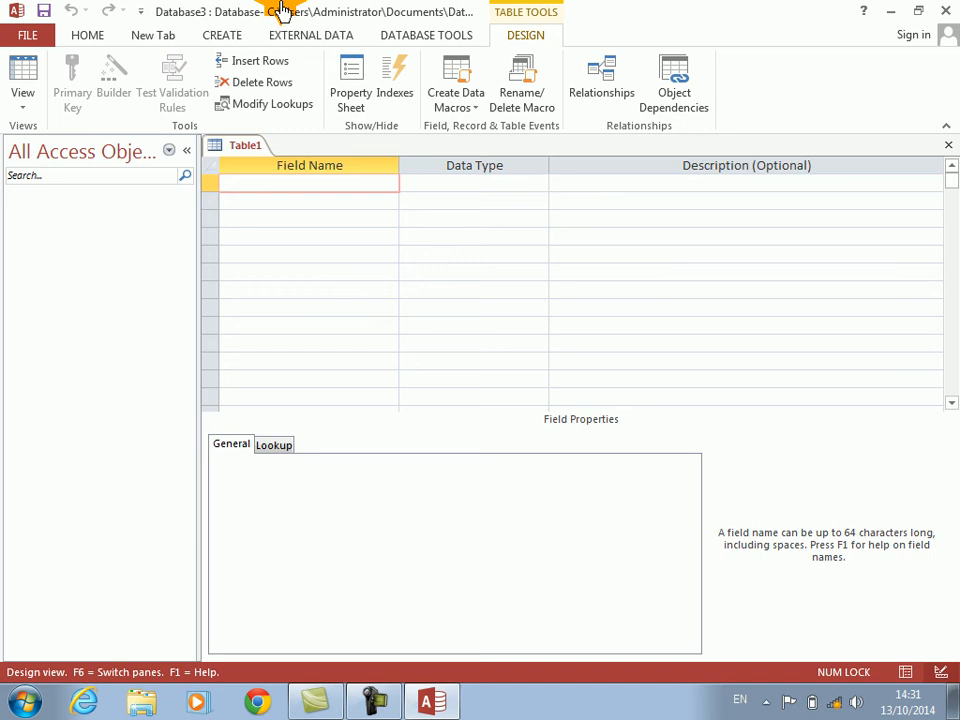
text(rollno)
key(Tab)
text(AutoNumber)
key(Tab)
key(Tab)
- Add the fields sname and fname to the table as Short Text
text(sname)
key(Tab)
key(Tab)
key(Tab)
text(fname)
key(Tab)
key(Tab)
key(Tab)
- Add a field named english with the Number data type, correcting its spelling
text(g)
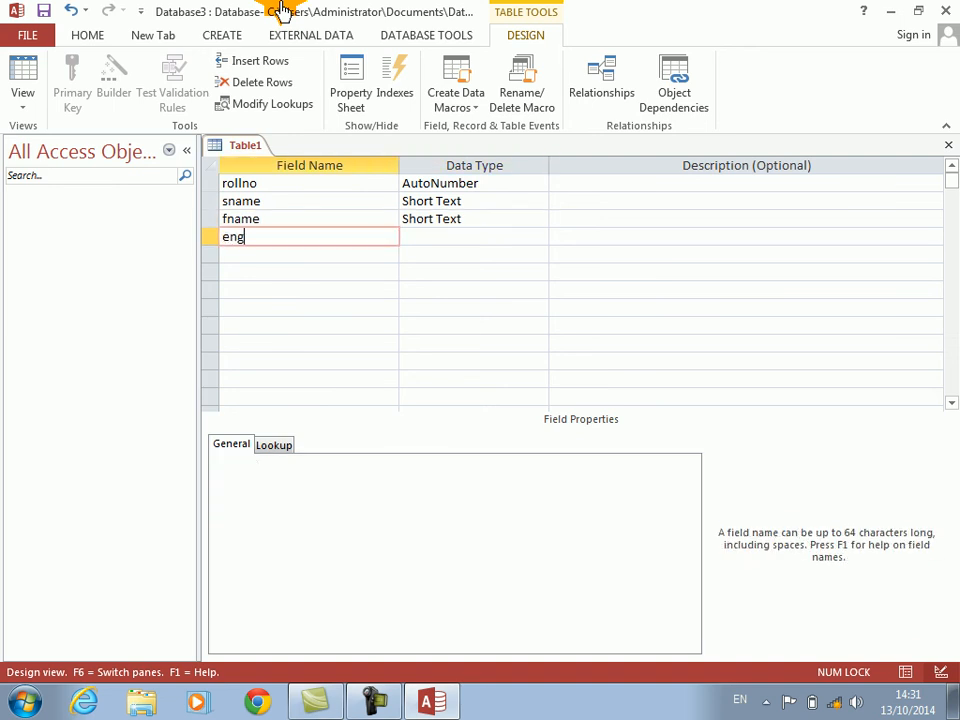
text(lih)
key(Tab)
text(n)
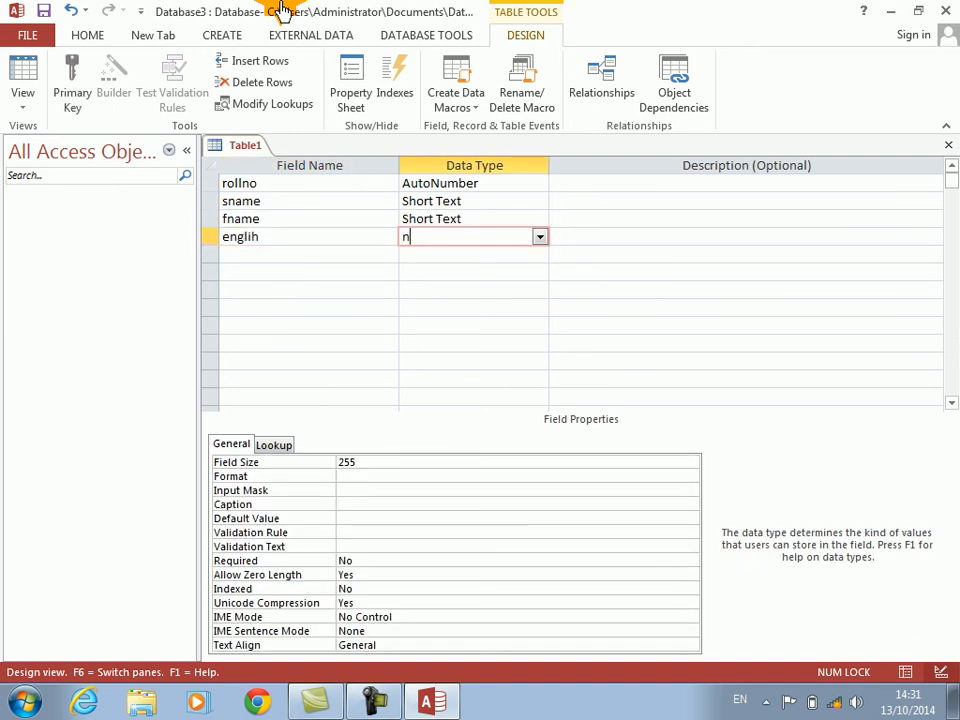
key(Tab)
key(shift+Tab)
key(shift+Tab)
key(F2)
key(BackSpace)
key(BackSpace)
text(ish)
key(Tab)
text(n)
key(Tab)
key(Tab)
- Add the fields dari and pashto to the table with the Number data type
text(dari)
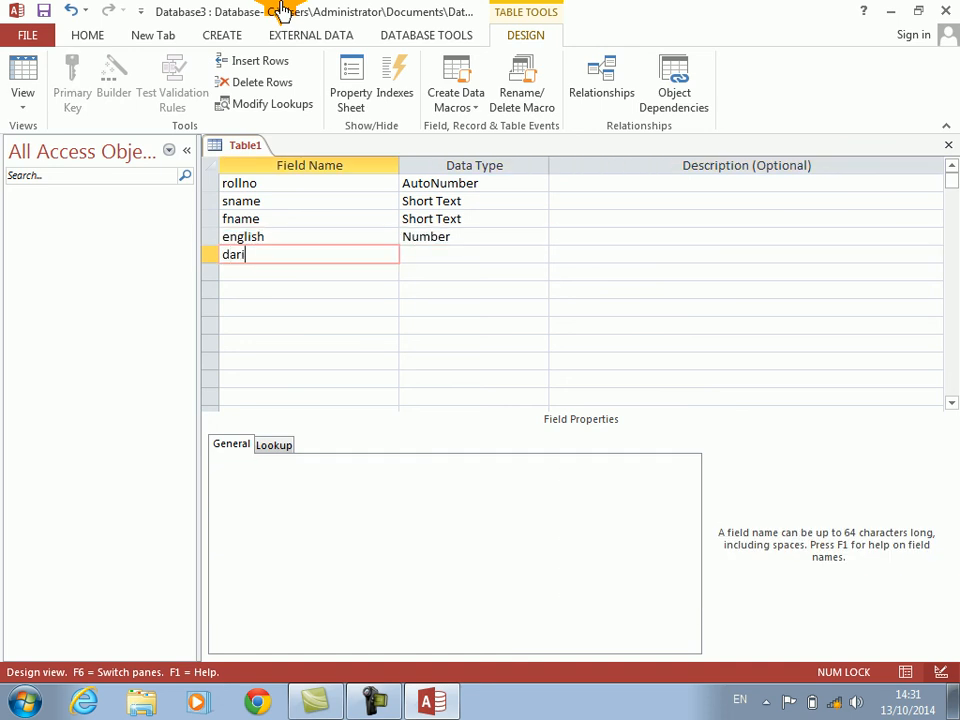
key(Tab)
text(n)
key(Tab)
key(Tab)
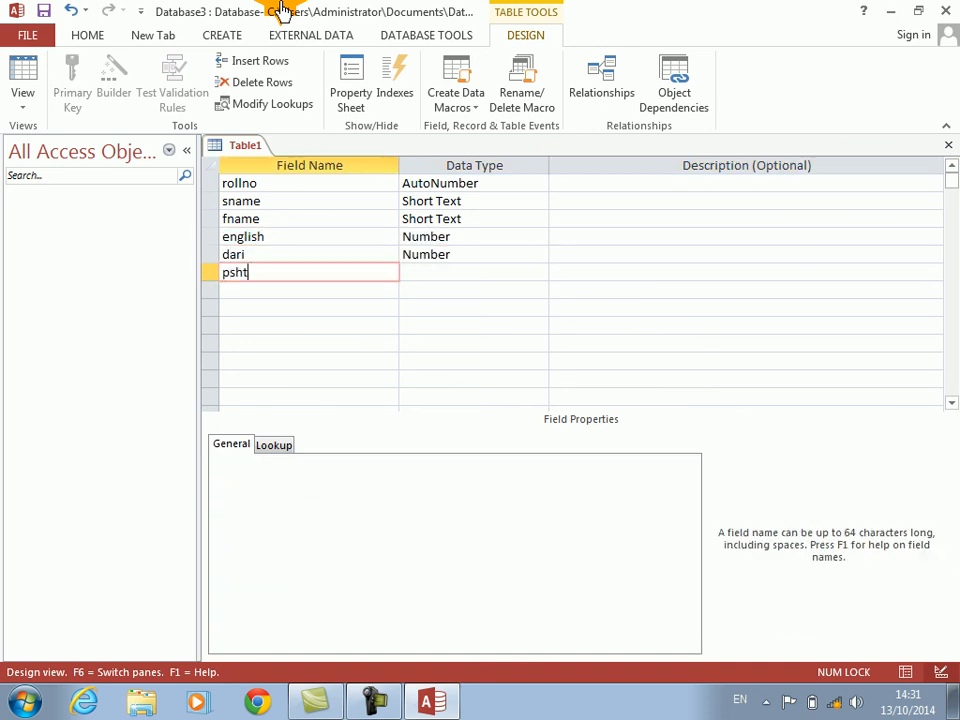
text(pashto)
key(Tab)
key(n)
key(Tab)
key(Tab)
- Add the fields maths and tmarks to the table with the Number data type
text(maths)
key(Tab)
key(n)
key(Tab)
key(Tab)
text(to0t)
key(BackSpace)
text(marks)
key(Tab)
key(n)
key(Tab)
key(Tab)
- Add the fields omarks and per to the table with the Number data type
text(omarks)
key(Tab)
key(n)
key(Tab)
key(Tab)
text(per)
key(Tab)
text(b)
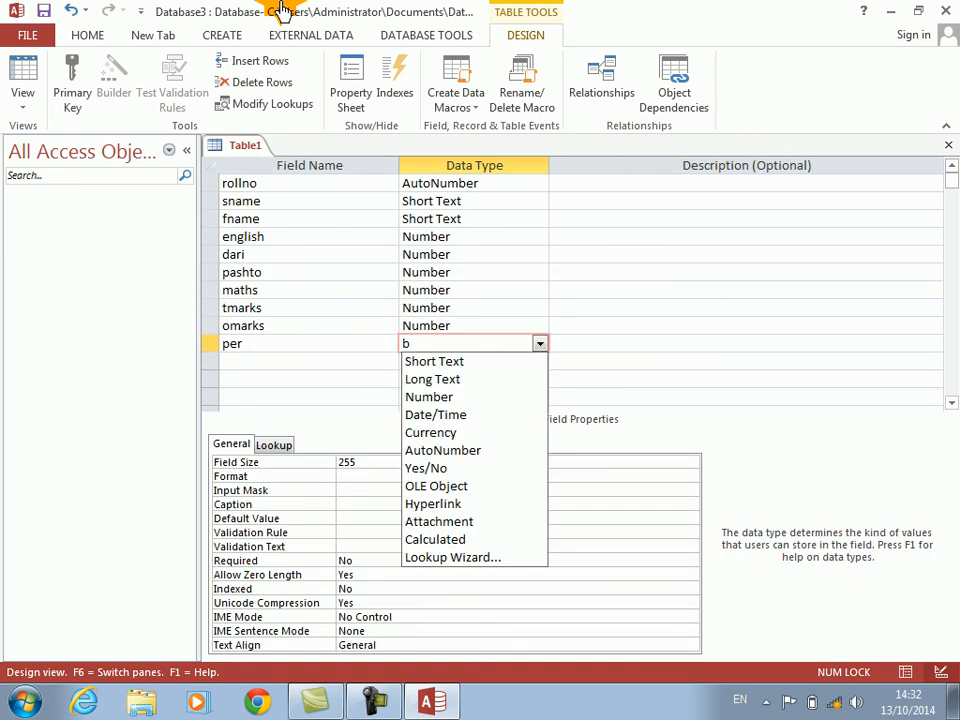
text(n)
key(Tab)
key(Tab)
- Save the table under the name dmc and close it
key(ctrl+s)
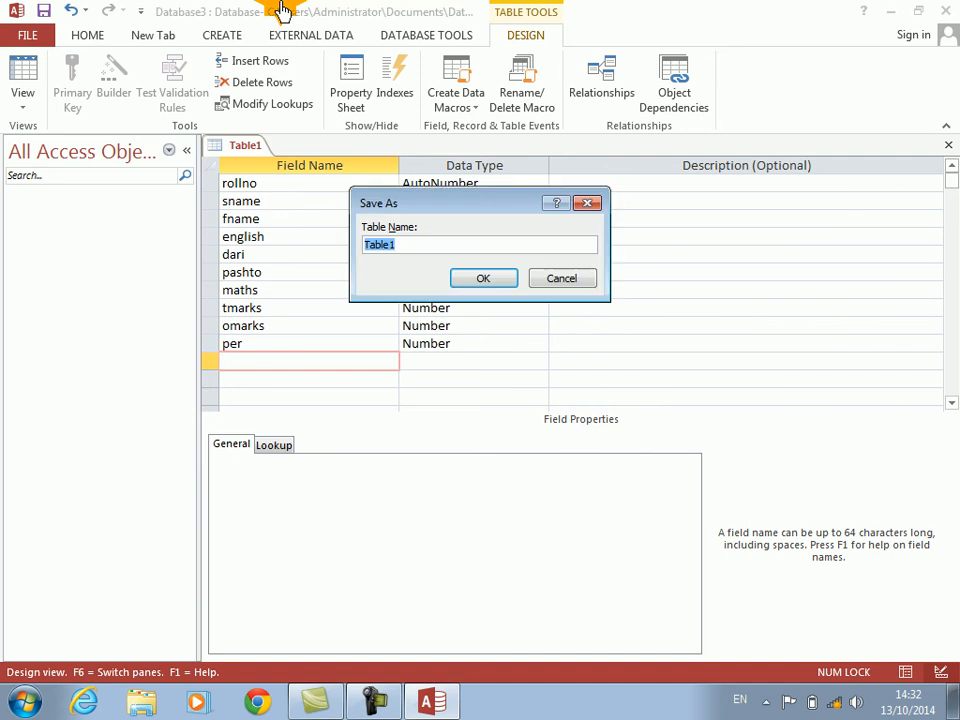
text(dmc)
key(Return)
key(Return)
key(ctrl+w)
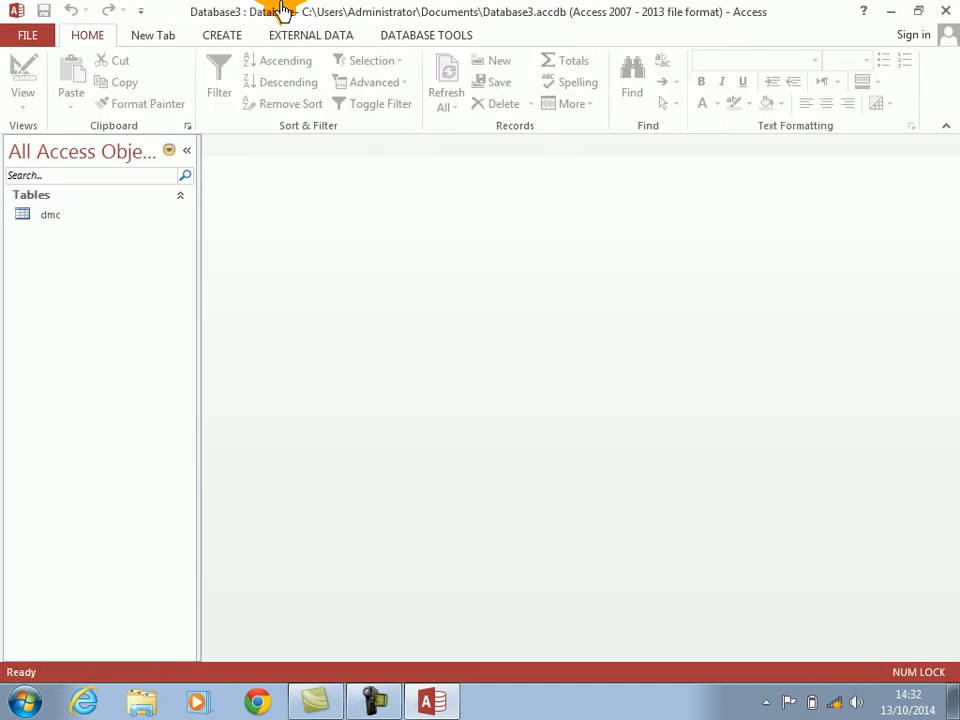
- Create a Multiple Items form from the dmc table and switch it to Design view
click(28, 218)
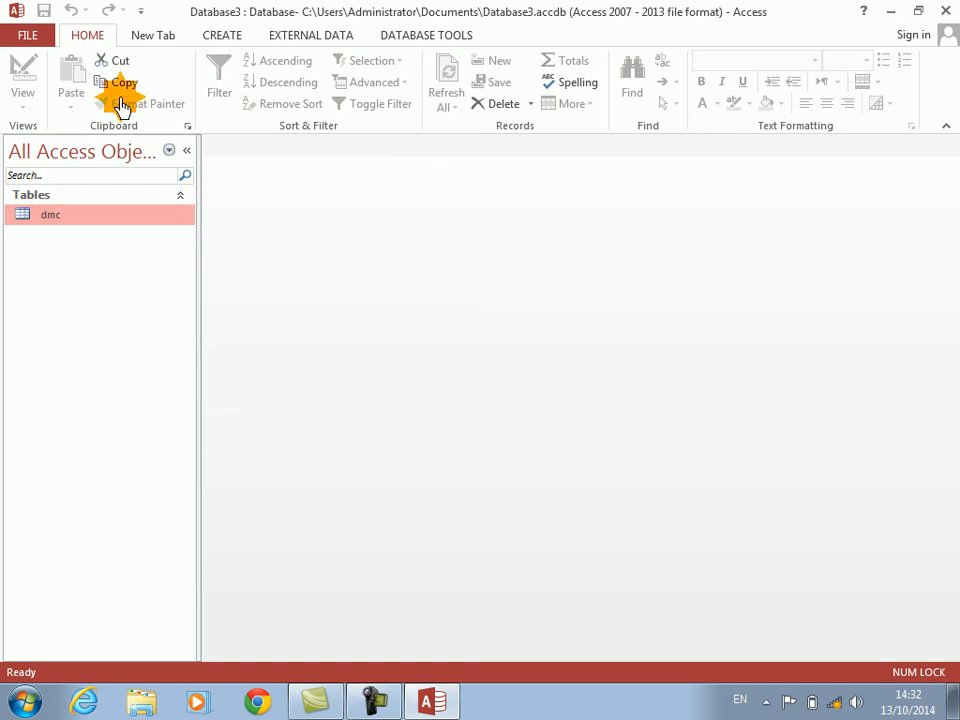
click(218, 33)
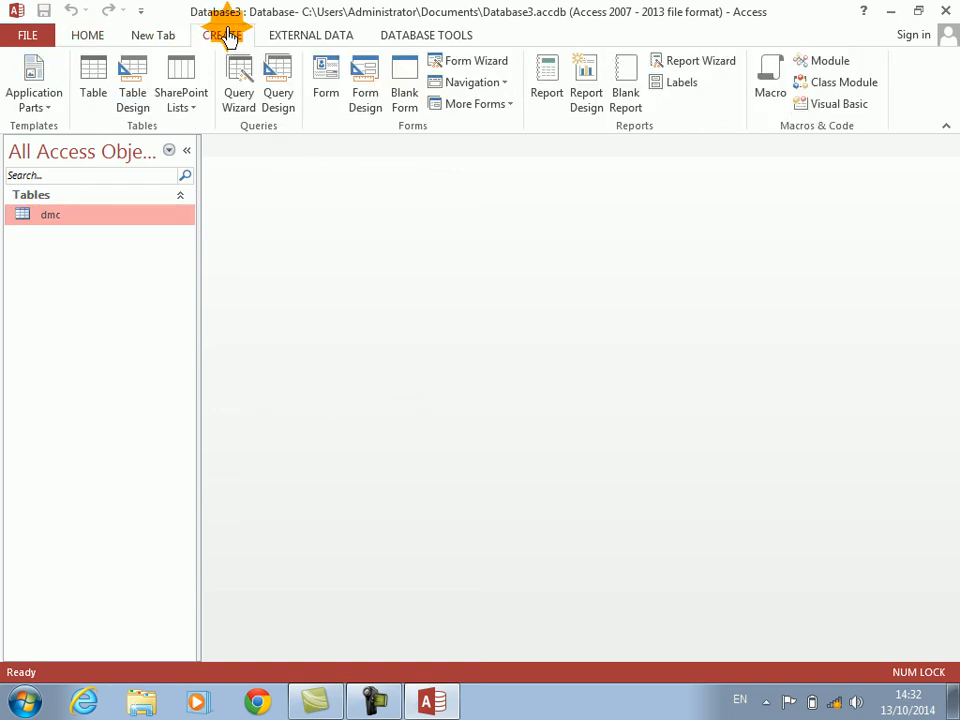
click(488, 104)
click(460, 140)
right_click(336, 381)
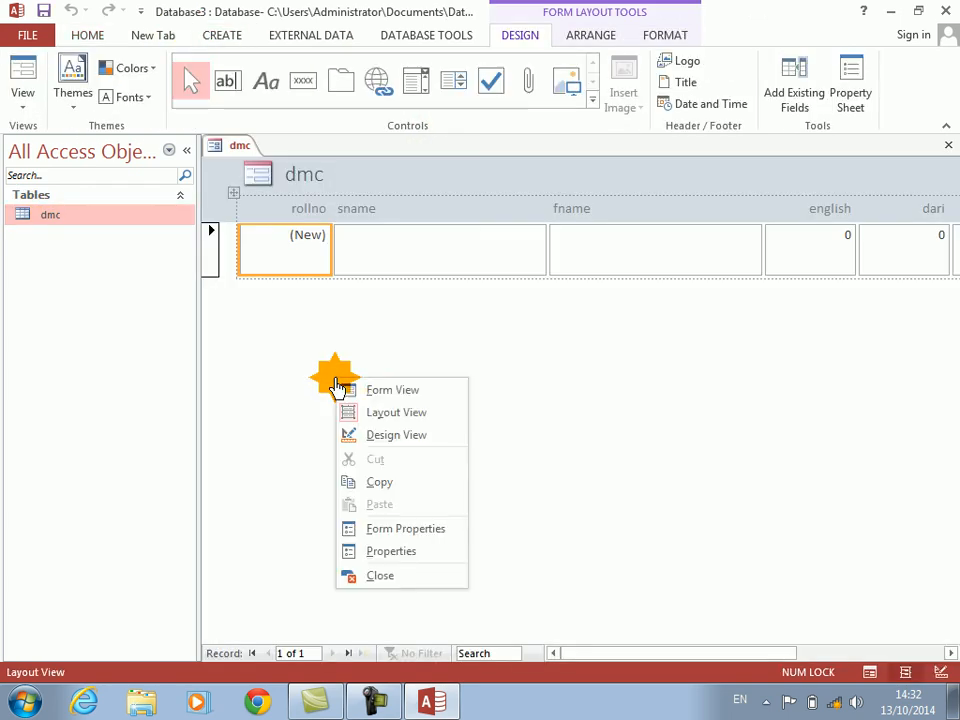
click(379, 432)
- Reduce the height of the text boxes in the form's Detail section
click(301, 322)
key(shift+Up)
key(shift+Up)
key(shift+Up)
key(shift+Up)
key(shift+Up)
key(shift+Up)
key(shift+Up)
key(shift+Up)
key(shift+Up)
key(shift+Up)
key(shift+Up)
key(shift+Up)
key(shift+Up)
key(shift+Up)
key(shift+Up)
key(shift+Up)
key(shift+Up)
key(shift+Up)
key(shift+Up)
key(shift+Up)
- Narrow the rollno column of the form and select the sname text box beside it
key(shift+Left)
key(shift+Left)
key(shift+Left)
key(shift+Left)
key(shift+Left)
key(shift+Left)
key(shift+Left)
key(shift+Left)
key(shift+Left)
key(shift+Left)
key(shift+Left)
key(shift+Left)
key(shift+Left)
key(shift+Left)
key(shift+Left)
key(shift+Left)
key(shift+Left)
key(shift+Left)
key(shift+Left)
key(shift+Left)
key(shift+Left)
key(Tab)
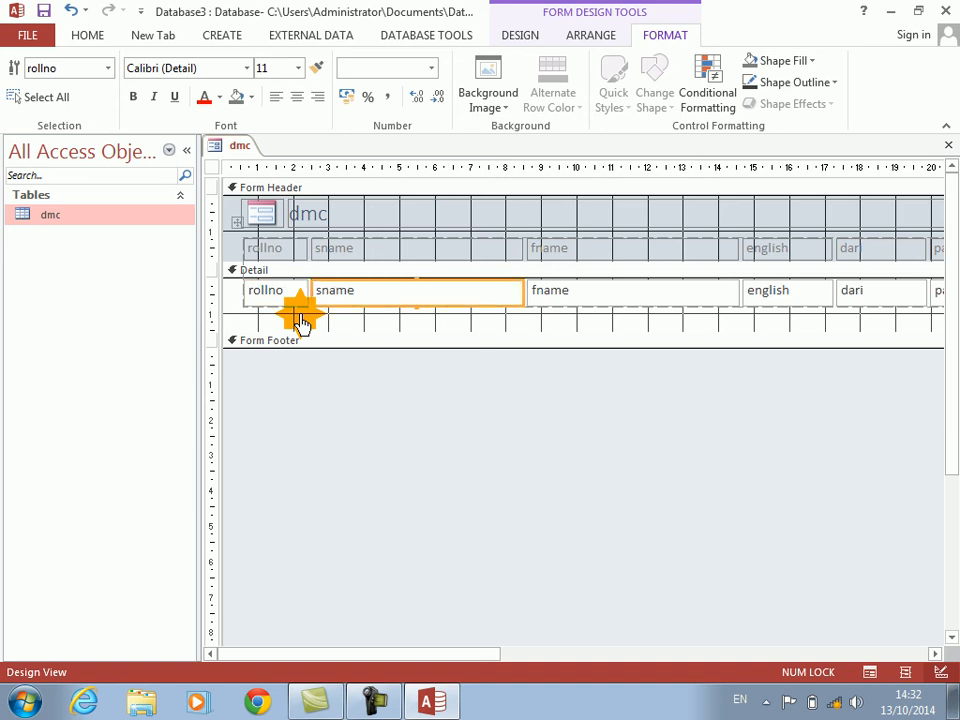
- Narrow the sname column of the form to about 3 cm on the ruler
key(shift+Left)
key(shift+Left)
key(shift+Left)
key(shift+Left)
key(shift+Left)
key(shift+Left)
key(shift+Left)
key(shift+Left)
key(shift+Left)
key(shift+Left)
key(shift+Left)
key(shift+Left)
key(shift+Left)
key(shift+Left)
key(shift+Left)
key(shift+Left)
key(shift+Left)
key(shift+Left)
key(shift+Left)
key(shift+Left)
key(shift+Left)
key(shift+Left)
key(shift+Left)
key(shift+Left)
key(shift+Left)
key(shift+Left)
key(shift+Left)
key(shift+Left)
key(shift+Left)
key(shift+Left)
key(shift+Left)
key(shift+Left)
key(shift+Left)
key(shift+Left)
key(shift+Left)
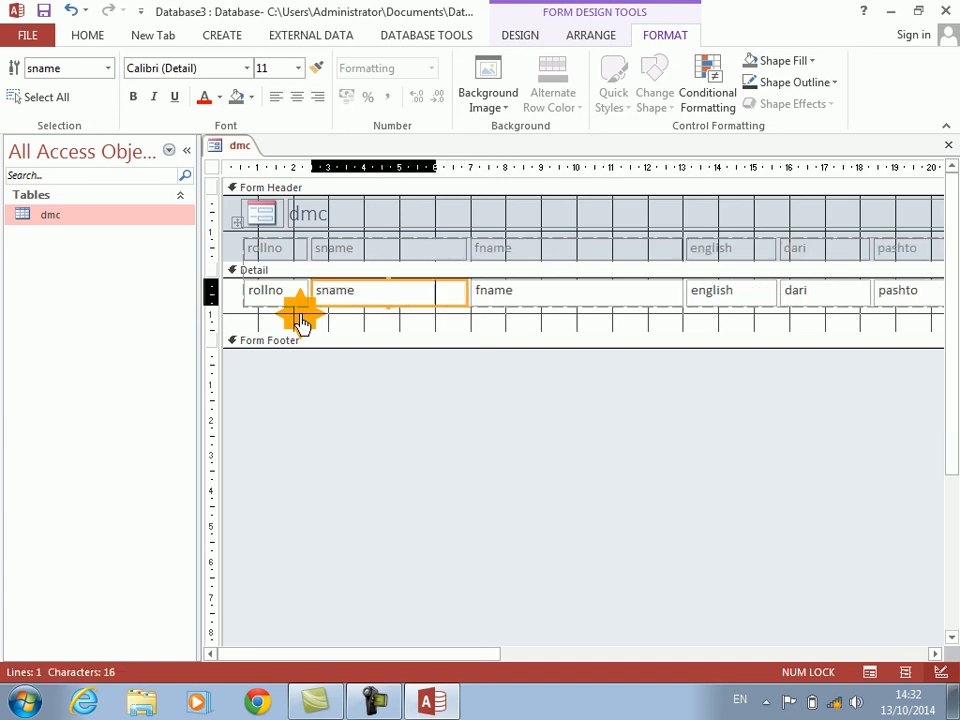
- Narrow the fname column of the form to about 3.2 cm, roughly matching the sname column
key(Tab)
key(shift+Left)
key(shift+Left)
key(shift+Left)
key(shift+Left)
key(shift+Left)
key(shift+Left)
key(shift+Left)
key(shift+Left)
key(shift+Left)
key(shift+Left)
key(shift+Left)
key(shift+Left)
key(shift+Left)
key(shift+Left)
key(shift+Left)
key(shift+Left)
key(shift+Left)
key(shift+Left)
key(shift+Left)
key(shift+Left)
key(shift+Left)
key(shift+Left)
key(shift+Left)
key(shift+Left)
key(shift+Left)
key(shift+Left)
key(shift+Left)
key(shift+Left)
key(shift+Left)
key(shift+Left)
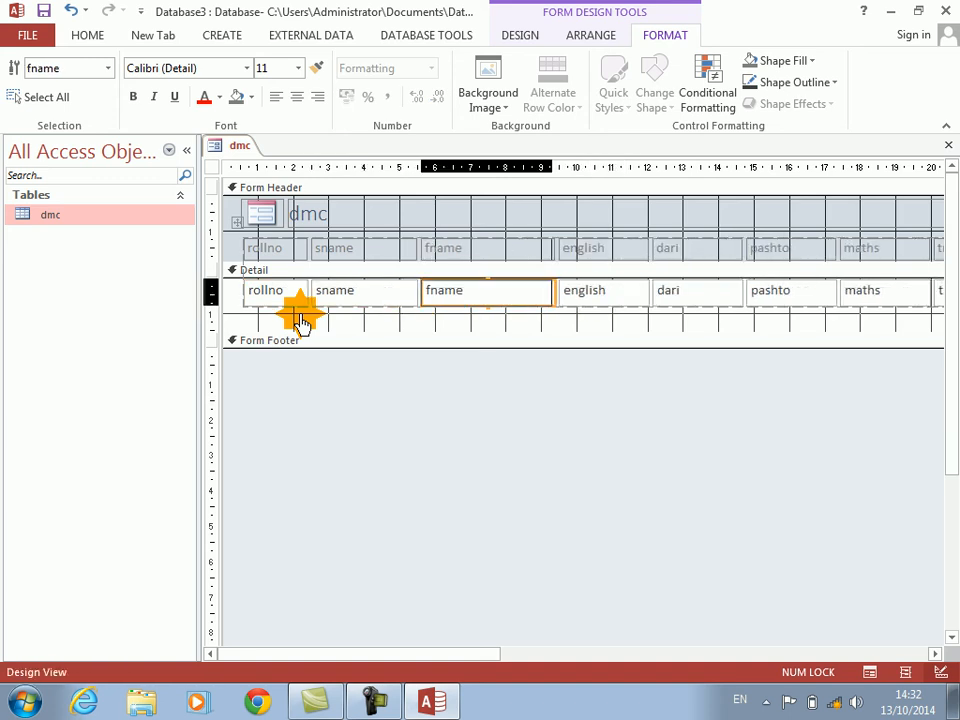
- Narrow the english column of the form to about 1.7 cm, slightly wider than its label text
key(Tab)
key(shift+Left)
key(shift+Left)
key(shift+Left)
key(shift+Left)
key(shift+Left)
key(shift+Left)
key(shift+Left)
key(shift+Left)
key(shift+Left)
key(shift+Left)
key(shift+Left)
key(shift+Left)
key(shift+Left)
key(shift+Left)
key(shift+Left)
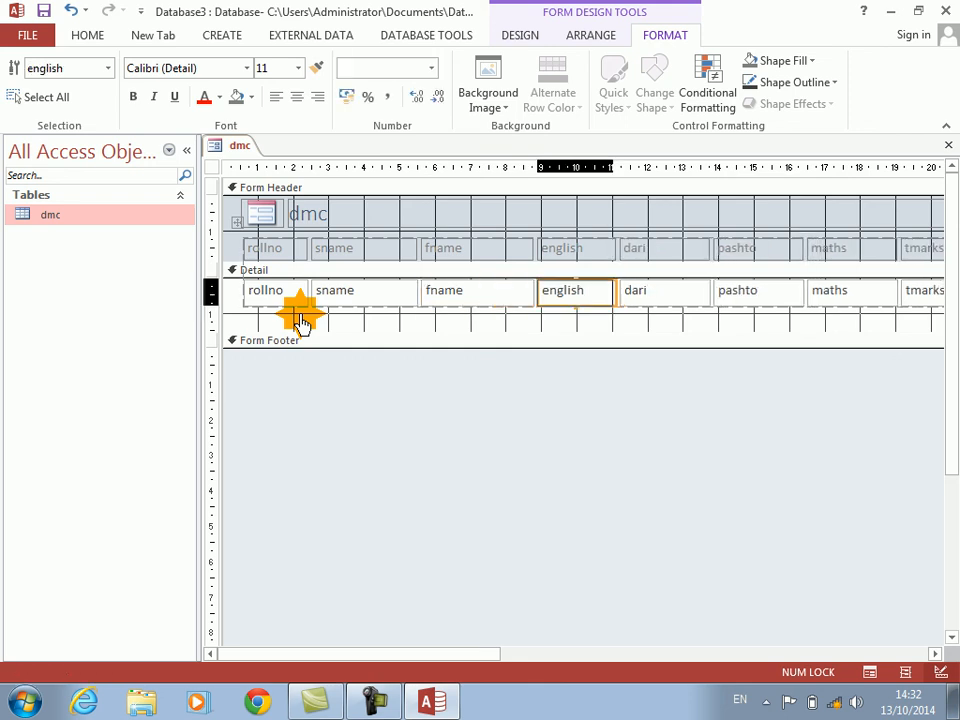
- Narrow the dari column of the form to about 1.7 cm, matching the english column
key(Tab)
key(shift+Left)
key(shift+Left)
key(shift+Left)
key(shift+Left)
key(shift+Left)
key(shift+Left)
key(shift+Left)
key(shift+Left)
key(shift+Left)
key(shift+Left)
key(shift+Left)
key(shift+Left)
key(shift+Left)
key(shift+Left)
key(shift+Left)
key(shift+Left)
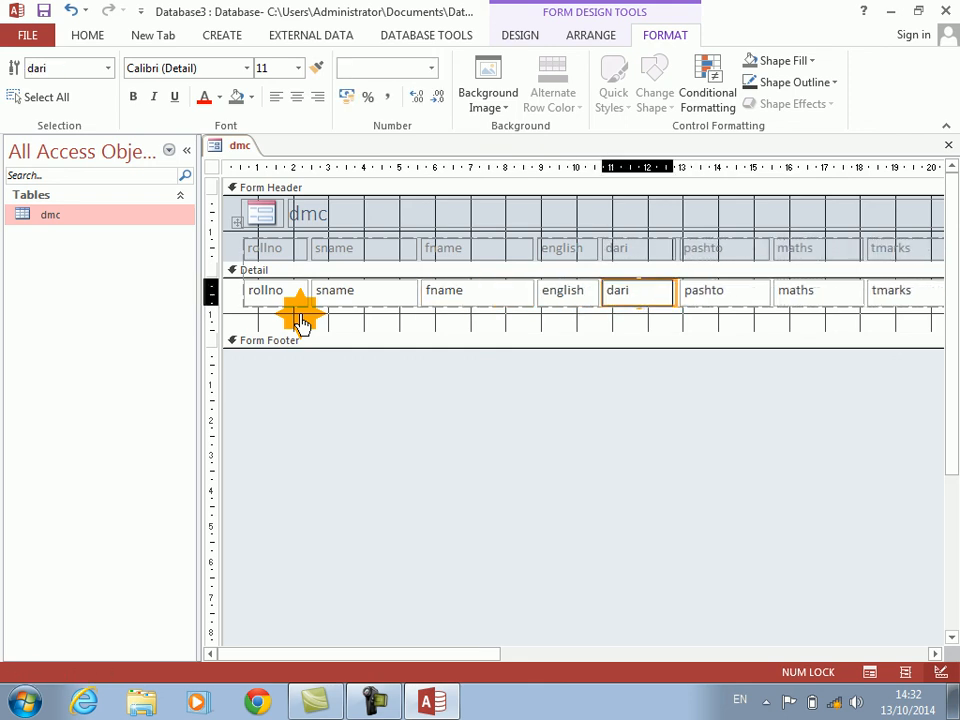
- Narrow the pashto column of the form to about 1.8 cm, close to the dari column's width
key(Tab)
key(shift+Left)
key(shift+Left)
key(shift+Left)
key(shift+Left)
key(shift+Left)
key(shift+Left)
key(shift+Left)
key(shift+Left)
key(shift+Left)
key(shift+Left)
key(shift+Left)
key(shift+Left)
key(shift+Left)
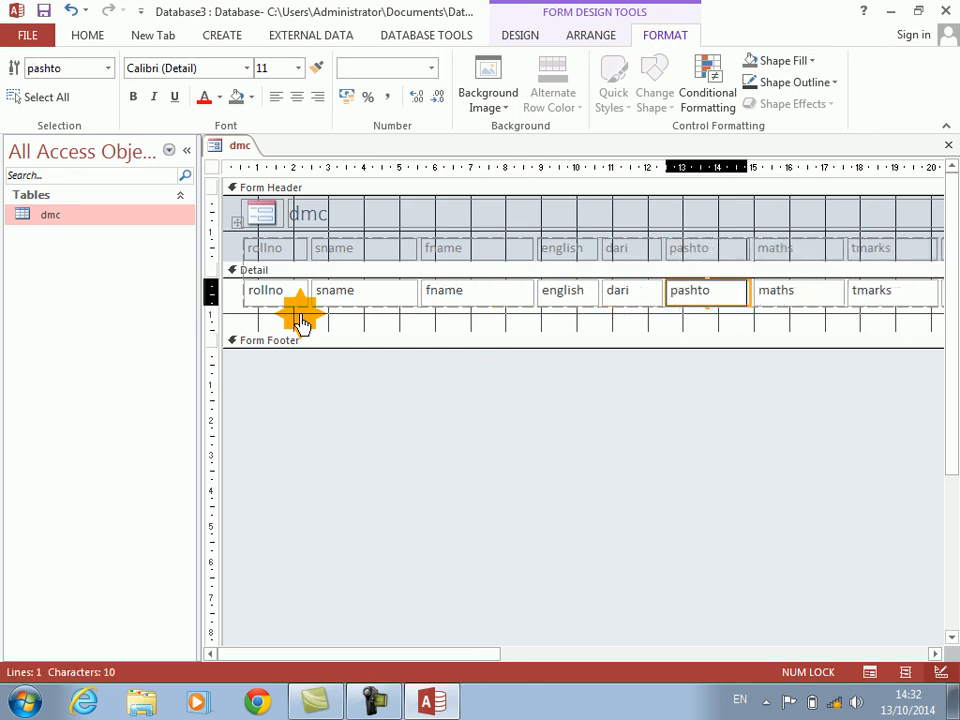
- Narrow the maths column of the form to about 2 cm on the ruler
key(Tab)
key(shift+Left)
key(shift+Left)
key(shift+Left)
key(shift+Left)
key(shift+Left)
key(shift+Left)
key(shift+Left)
key(shift+Left)
key(shift+Left)
key(shift+Left)
key(shift+Left)
key(shift+Left)
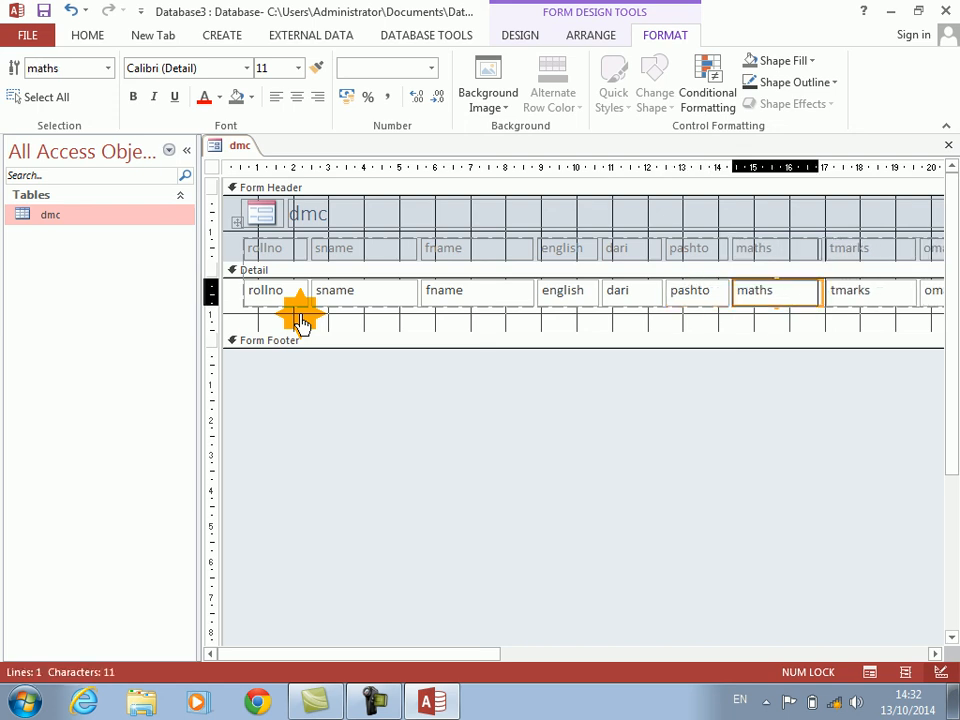
- Narrow the tmarks column of the form to about 1.8 cm, slightly narrower than the maths column
key(Tab)
key(shift+Left)
key(shift+Left)
key(shift+Left)
key(shift+Left)
key(shift+Left)
key(shift+Left)
key(shift+Left)
key(shift+Left)
key(shift+Left)
key(shift+Left)
key(shift+Left)
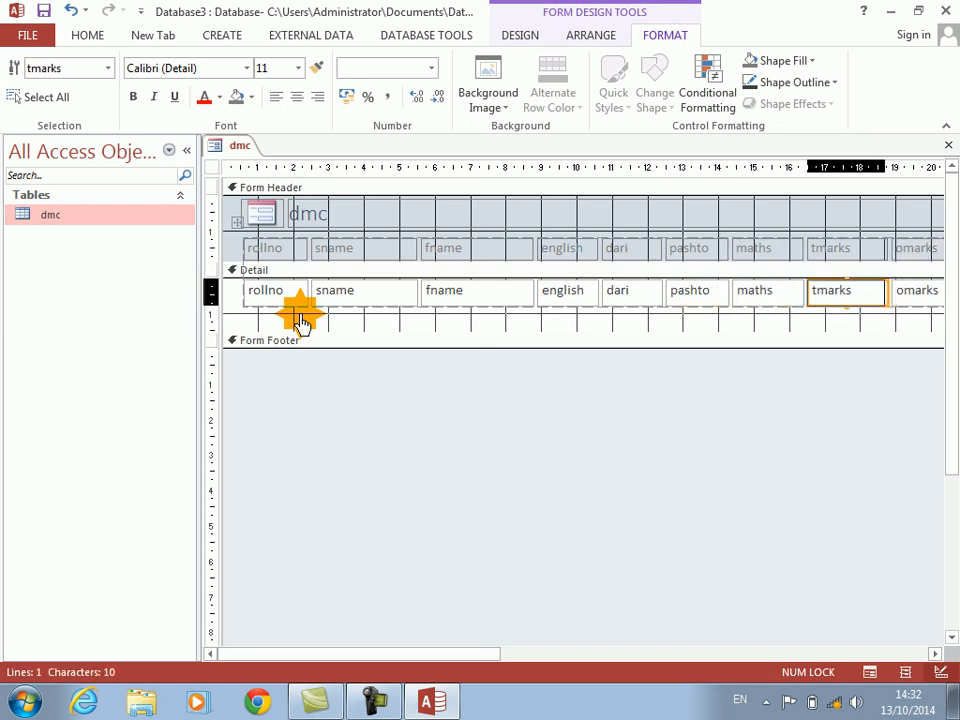
- Narrow the omarks column of the form to about 1.6 cm so it closely fits its label
key(Tab)
key(shift+Left)
key(shift+Left)
key(shift+Left)
key(shift+Left)
key(shift+Left)
key(shift+Left)
key(shift+Left)
key(shift+Left)
key(shift+Left)
key(shift+Left)
key(shift+Left)
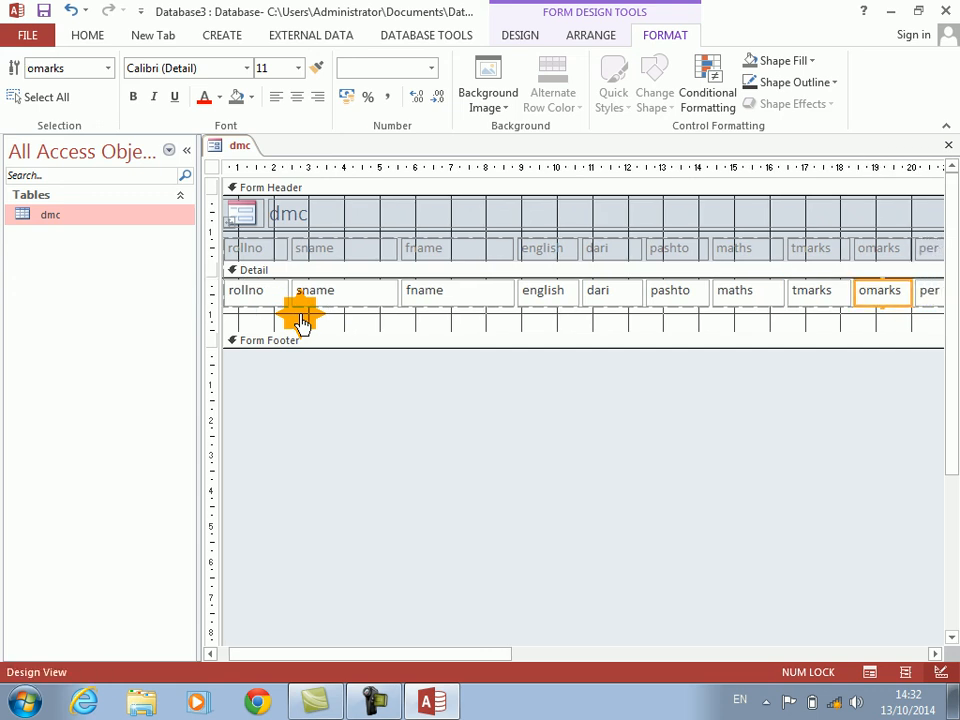
- Narrow the per column of the form to about 1.8 cm on the ruler
key(Tab)
key(shift+Left)
key(shift+Left)
key(shift+Left)
key(shift+Left)
key(shift+Left)
key(shift+Left)
key(shift+Left)
key(shift+Left)
key(shift+Left)
key(shift+Left)
key(shift+Left)
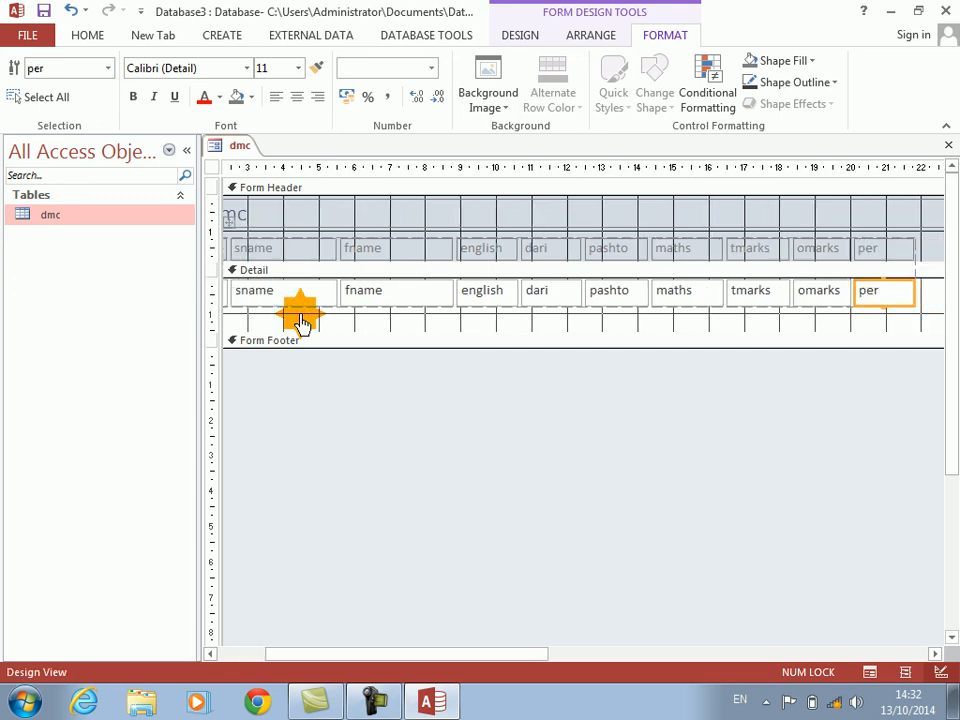
- Shrink the Detail section's height to fit just below its text boxes and give the section a light pink background colour
drag(319, 333, 332, 278)
right_click(332, 273)
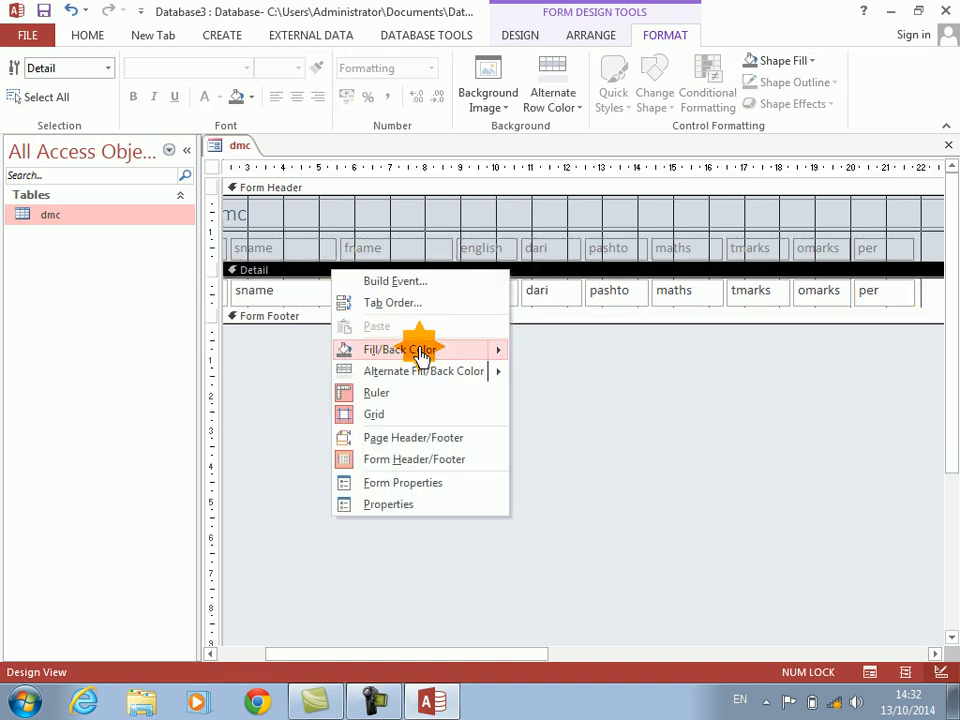
mouse_move(362, 349)
click(616, 426)
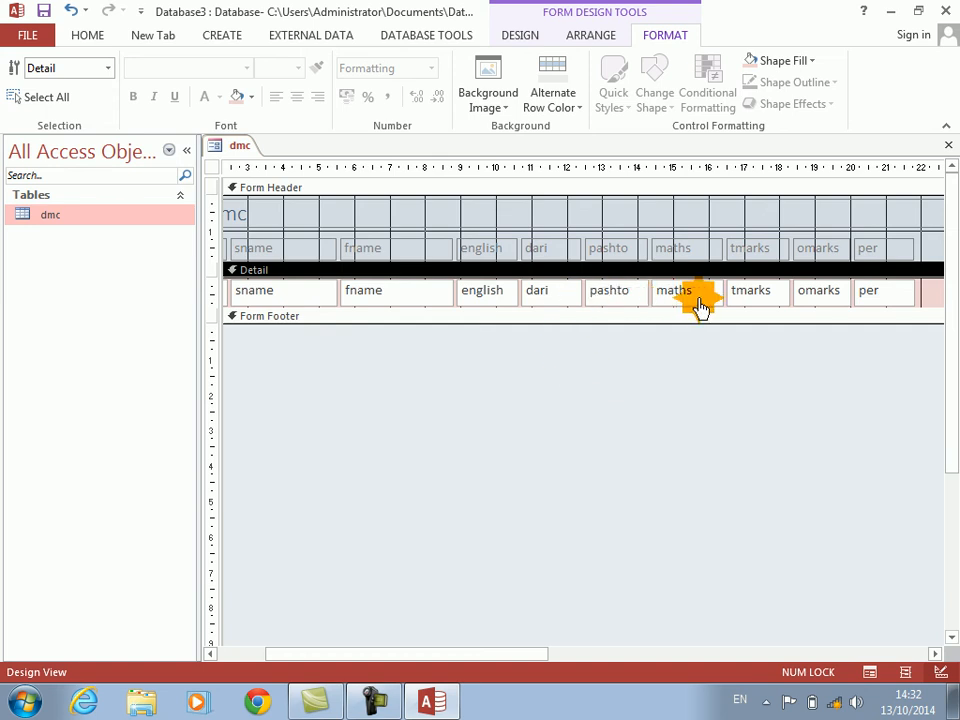
- Set the default value of the tmarks text box to 400 and close its properties
click(745, 307)
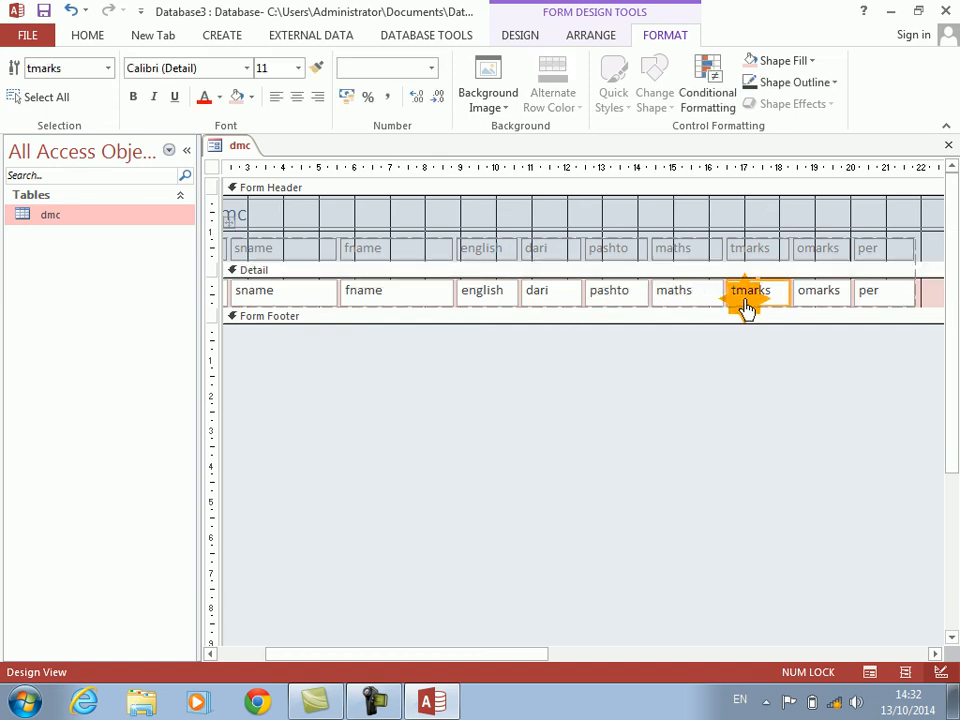
right_click(760, 300)
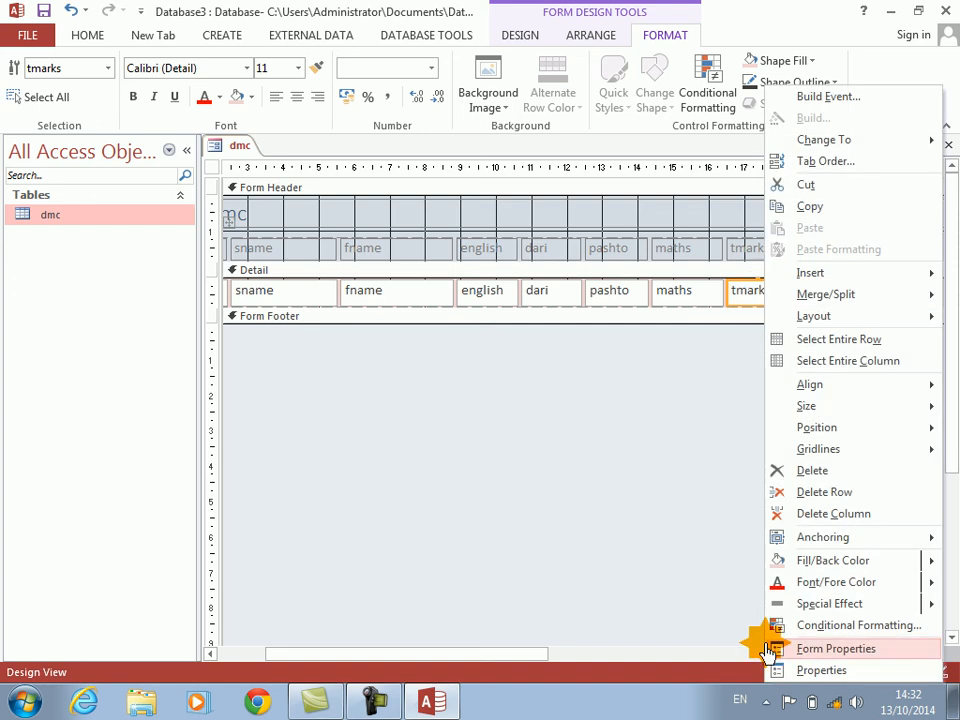
click(804, 669)
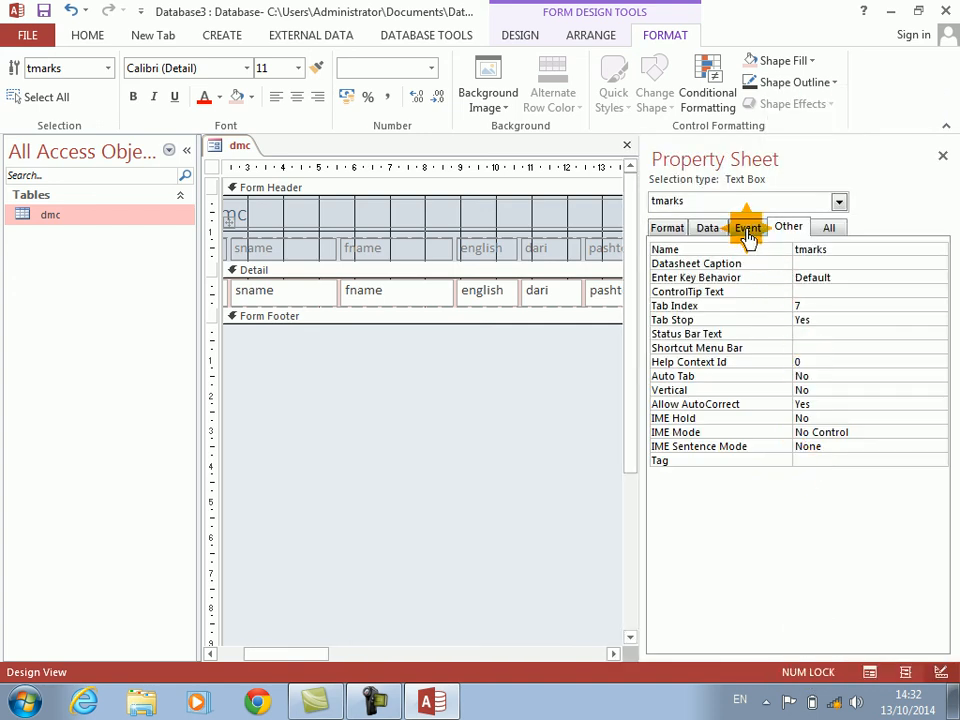
click(749, 231)
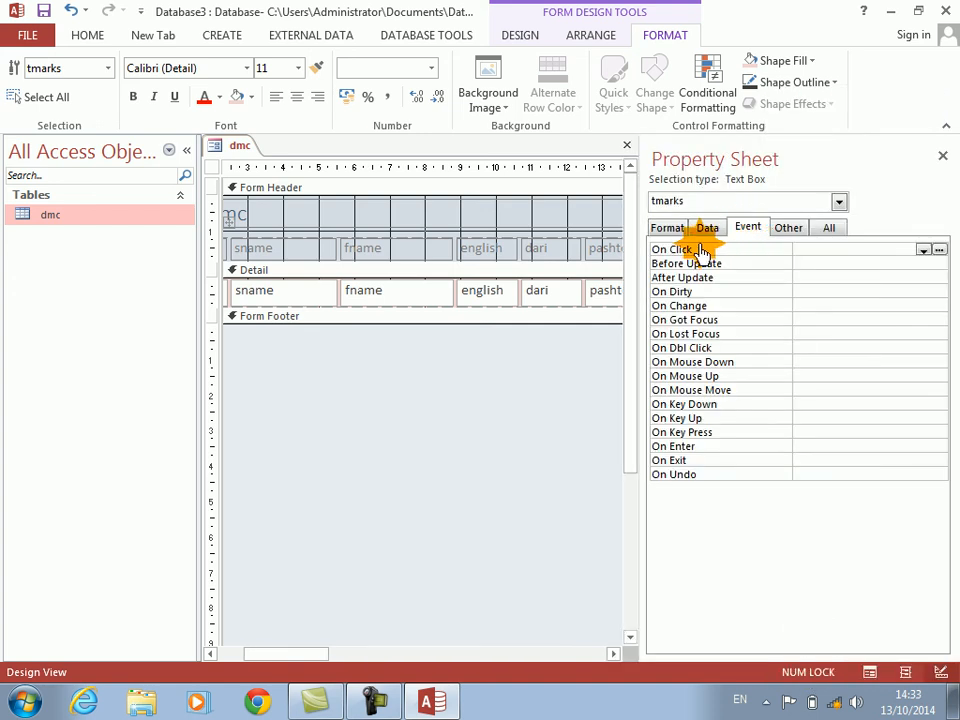
click(712, 230)
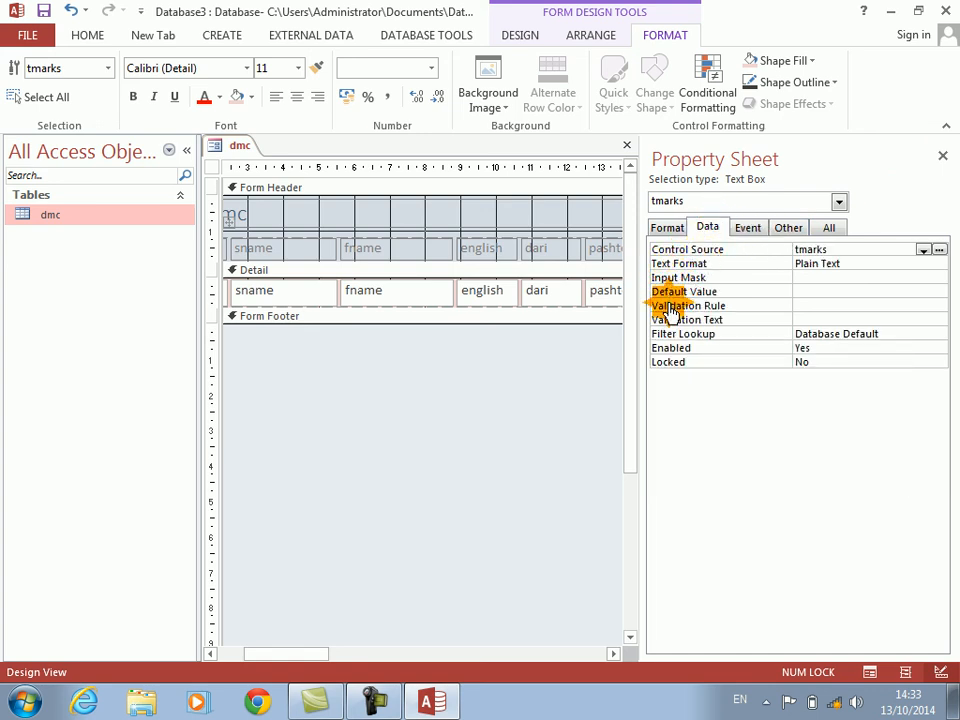
click(666, 228)
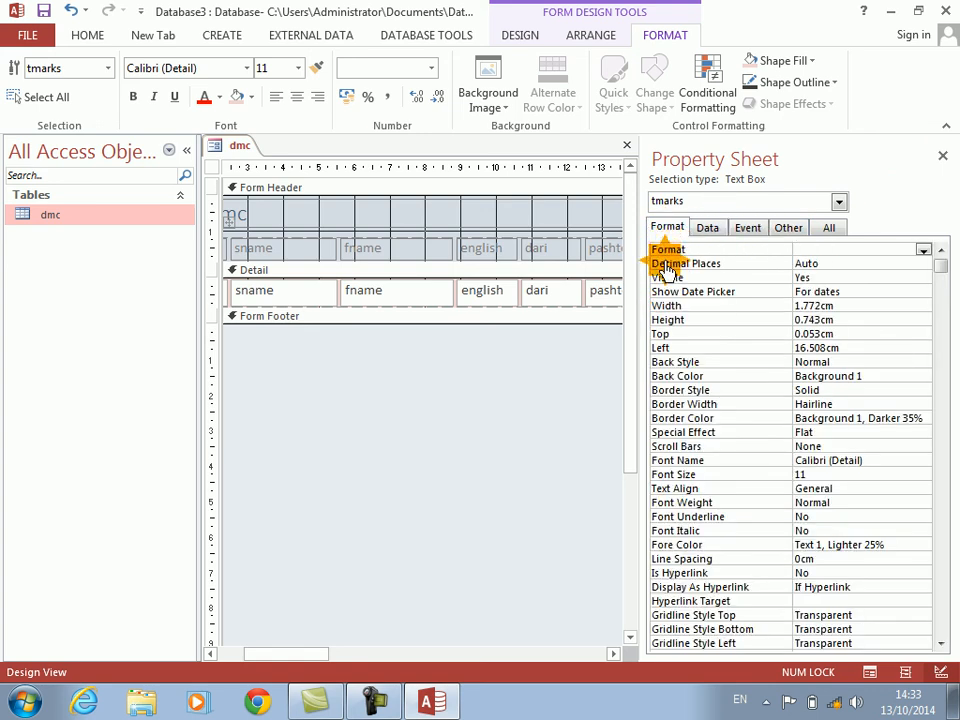
click(707, 231)
click(682, 296)
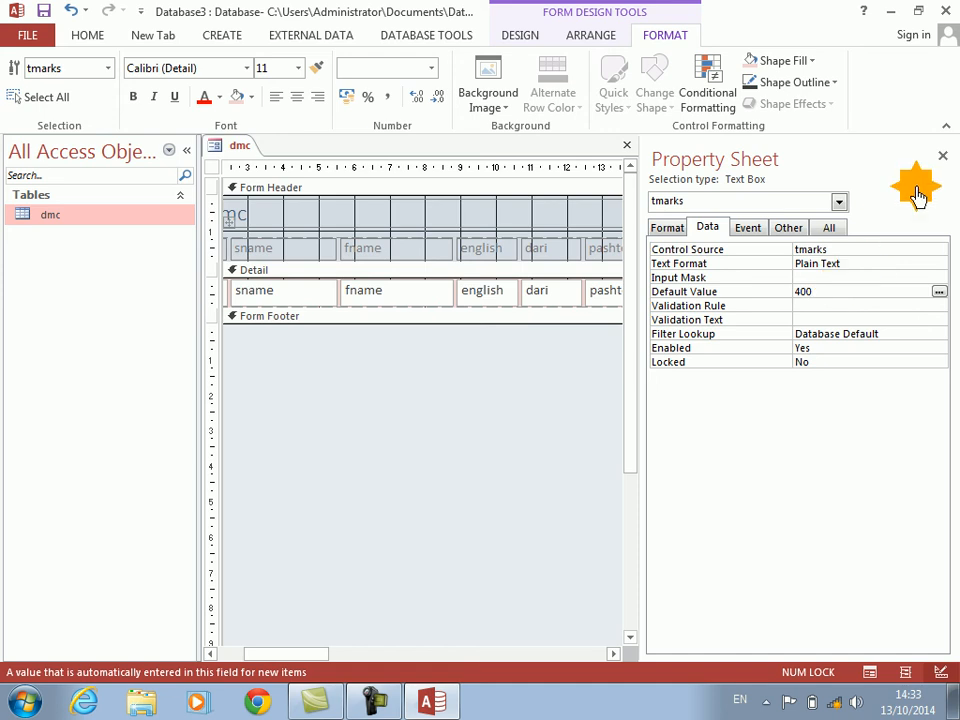
click(941, 155)
- Create an On Got Focus event procedure for the omarks text box and open its code
click(815, 298)
right_click(814, 300)
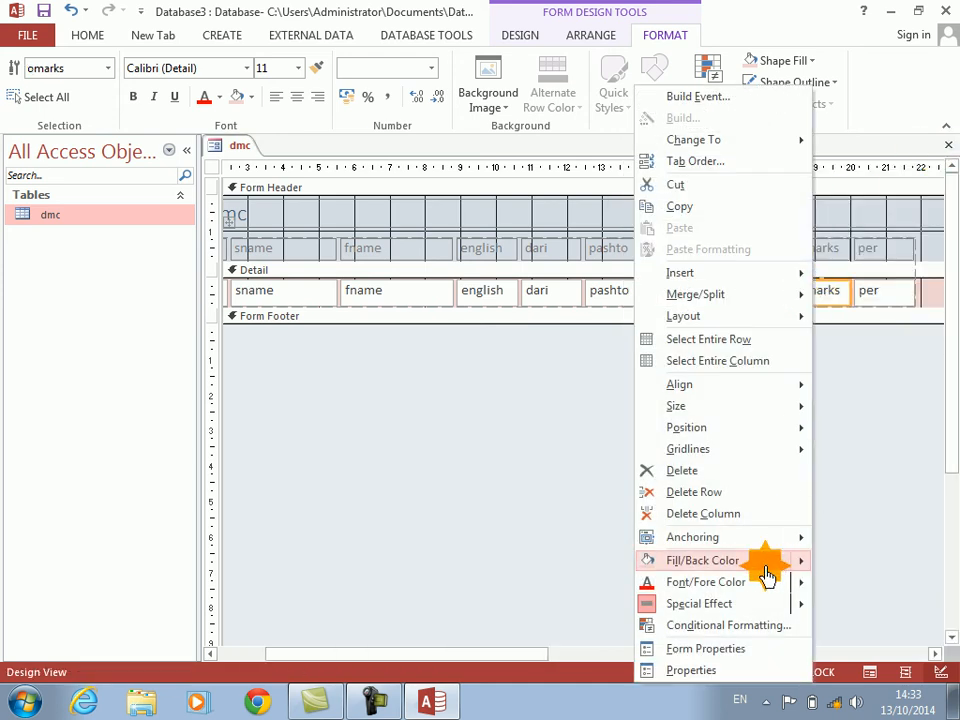
click(688, 670)
click(748, 227)
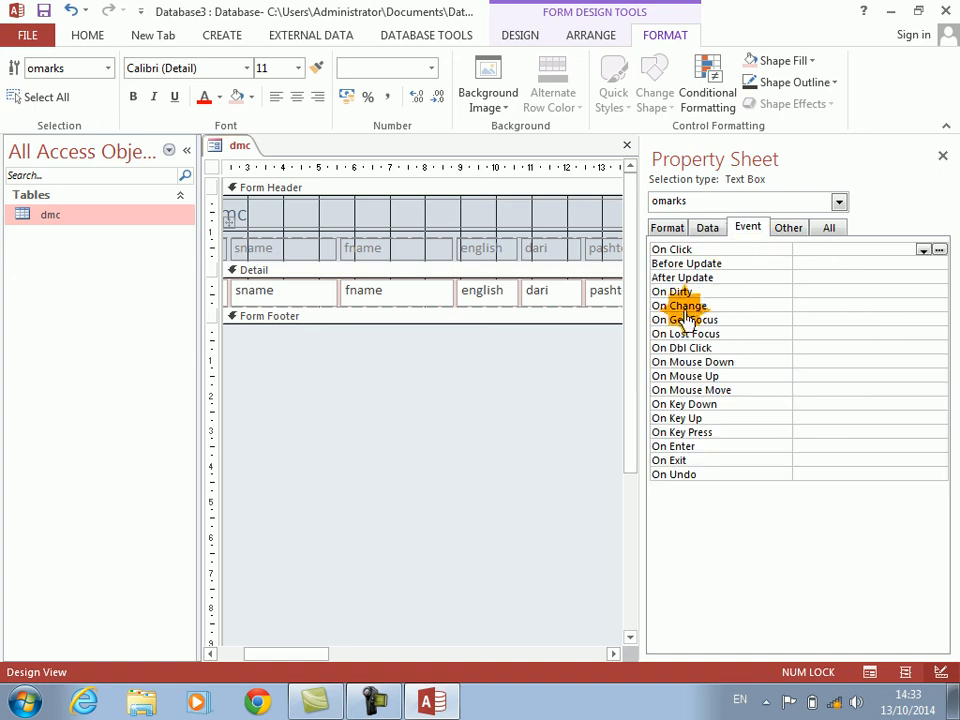
double_click(806, 320)
click(939, 325)
- Write omarks.Value = english.Value + pashto.Value + dari.Value + maths.Value in the omarks_GotFocus procedure and close the code editor
text(omar)
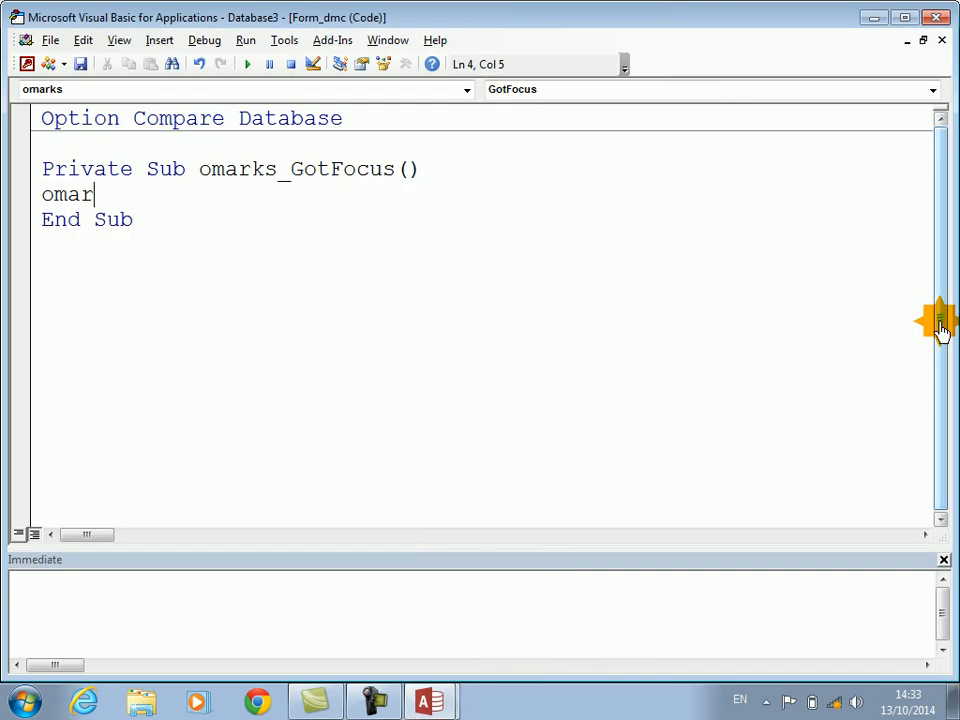
text(ks.)
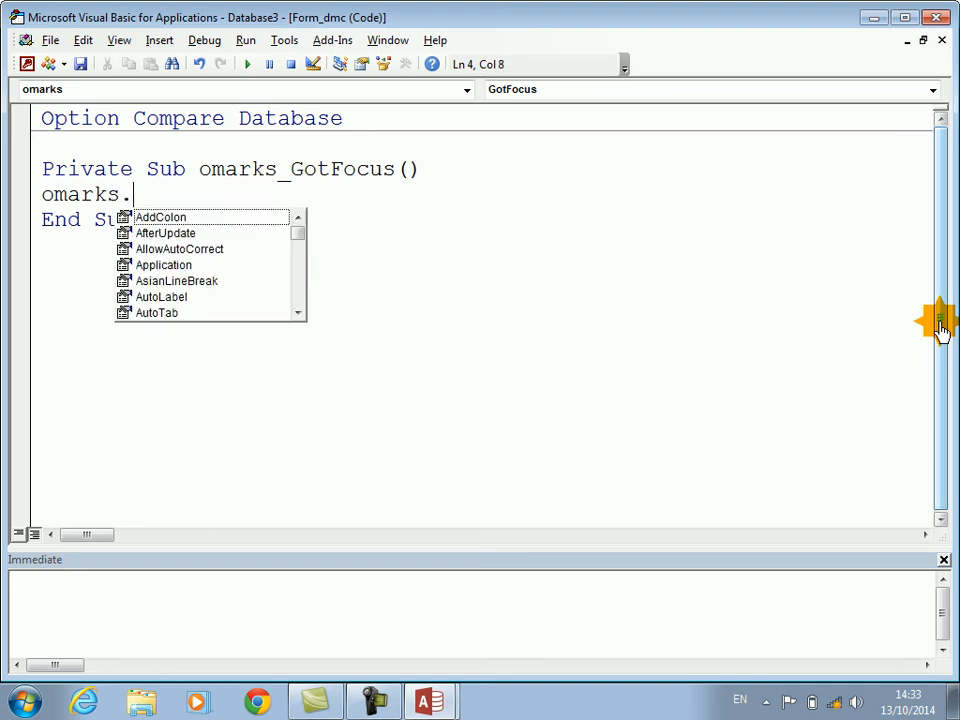
text(value=english)
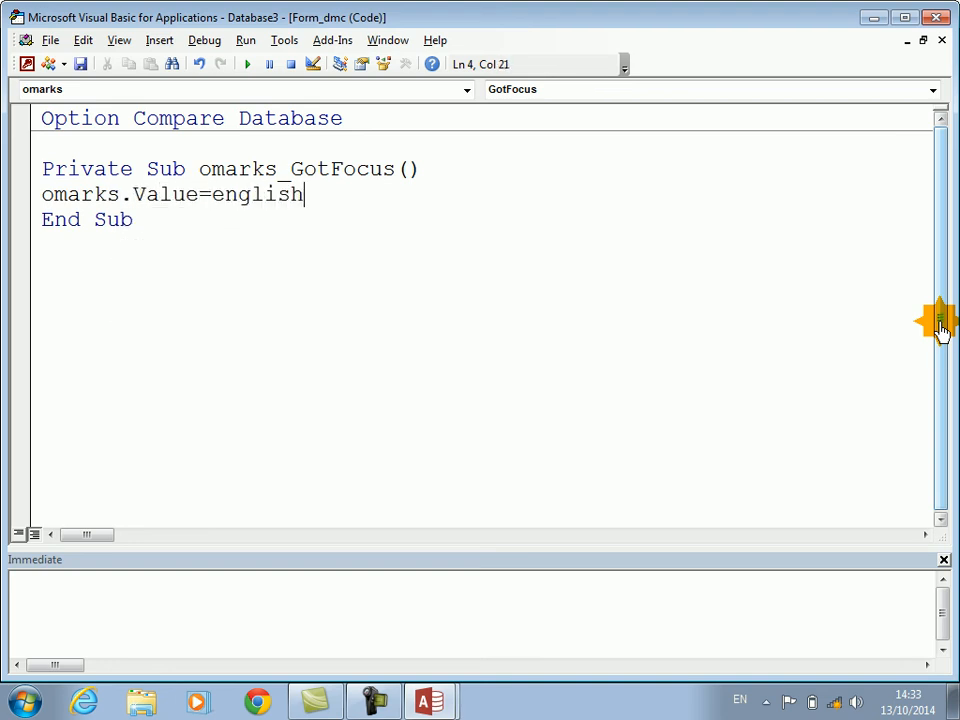
text(.value+puhto.)
key(BackSpace)
key(BackSpace)
key(BackSpace)
key(BackSpace)
text(shto.v)
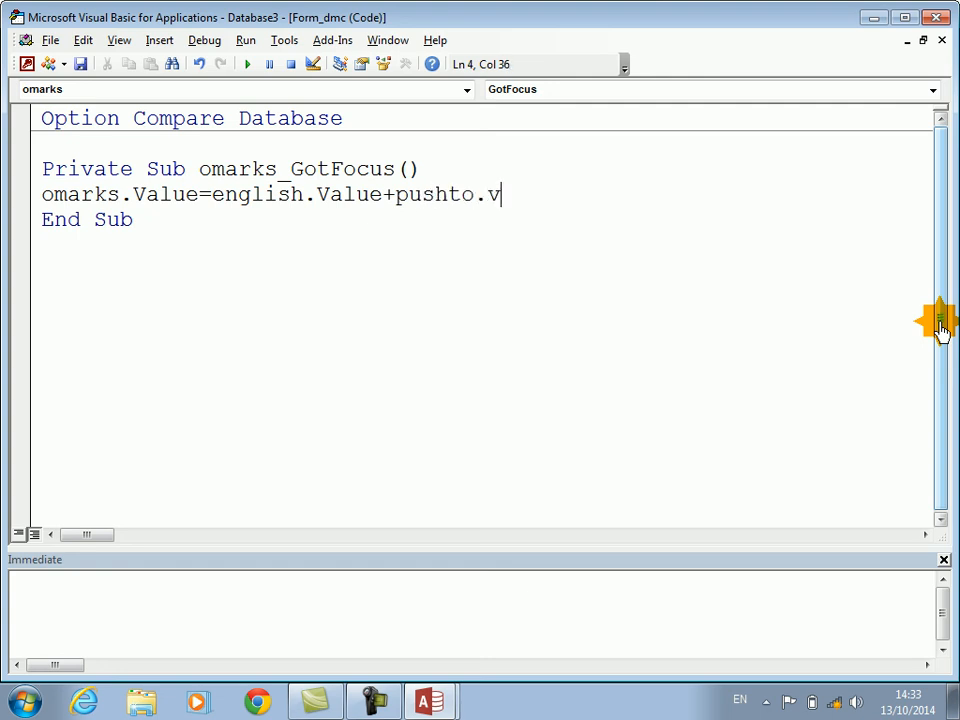
key(BackSpace)
key(BackSpace)
key(BackSpace)
key(BackSpace)
key(BackSpace)
text(ashto.v)
text(alue+)
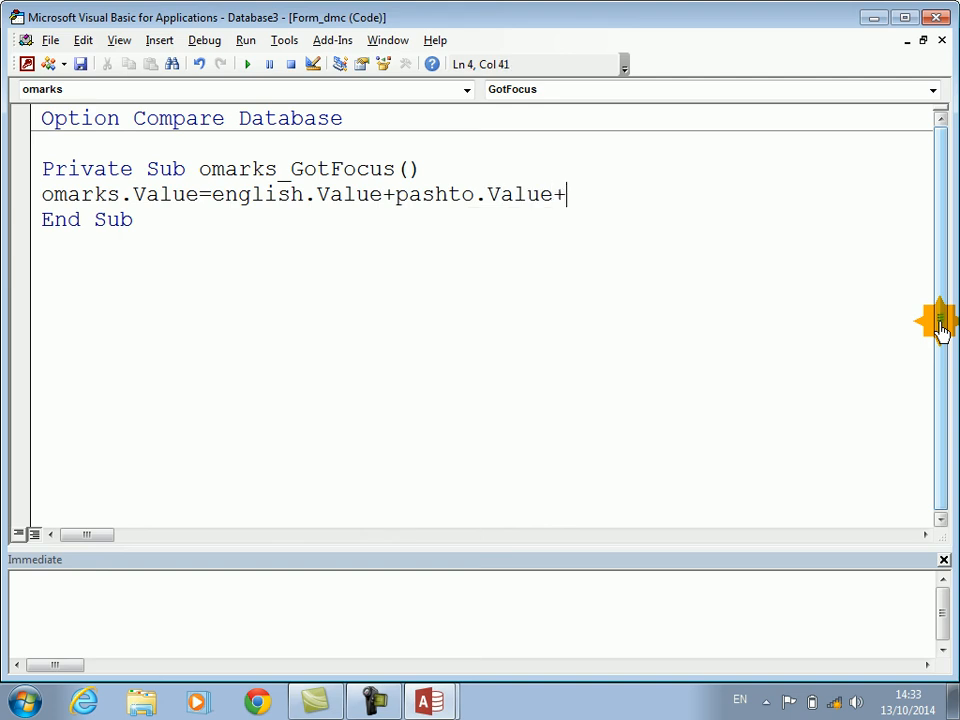
text(dari.Value+maths.value)
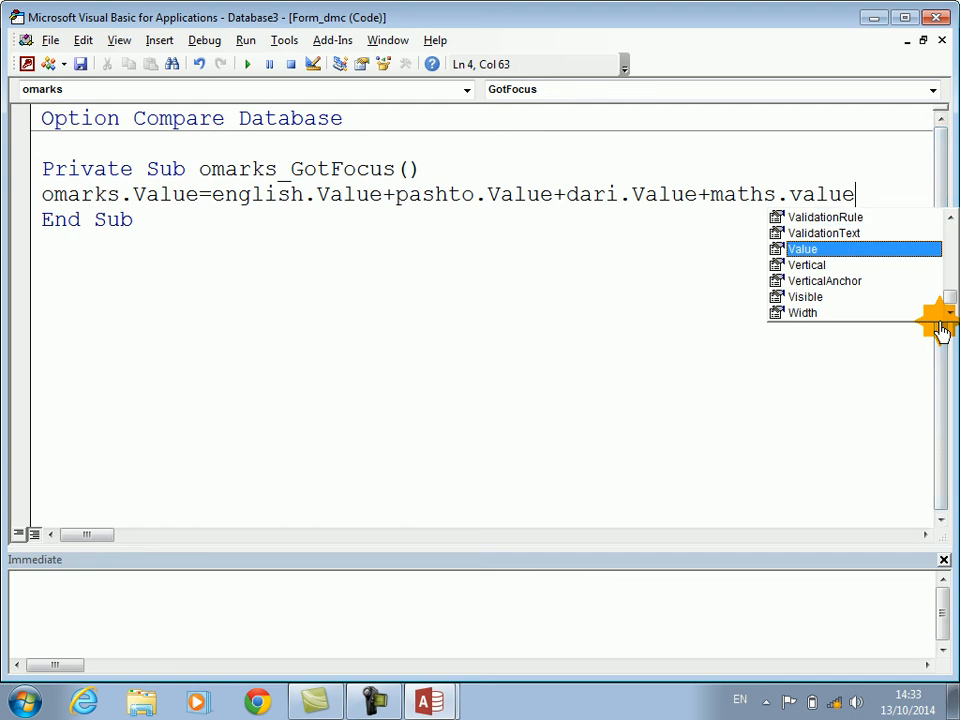
key(Tab)
key(Return)
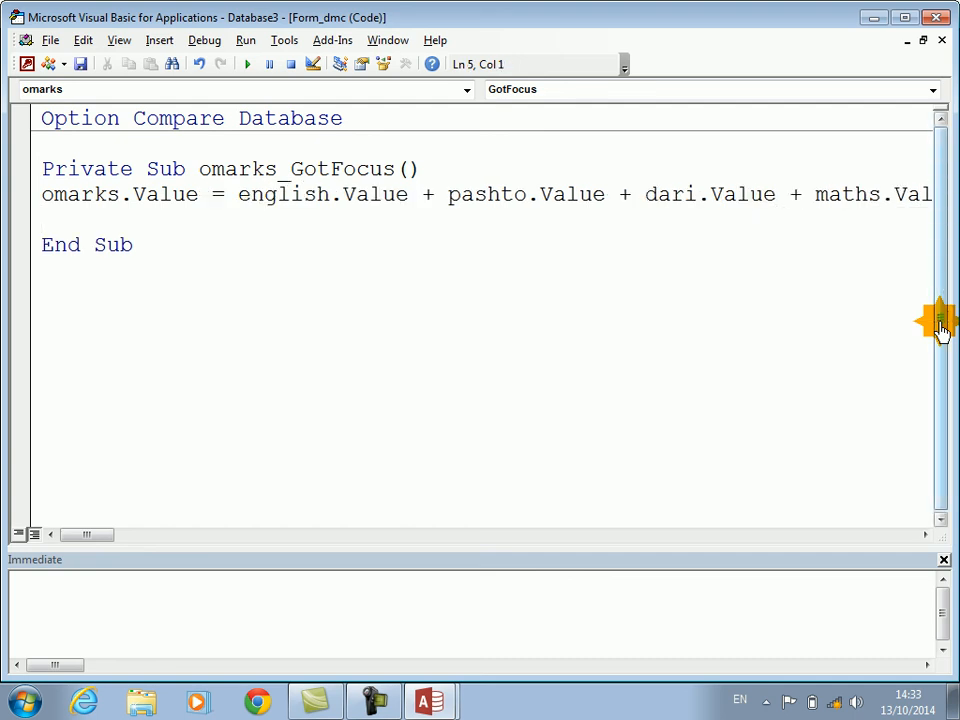
key(alt+F4)
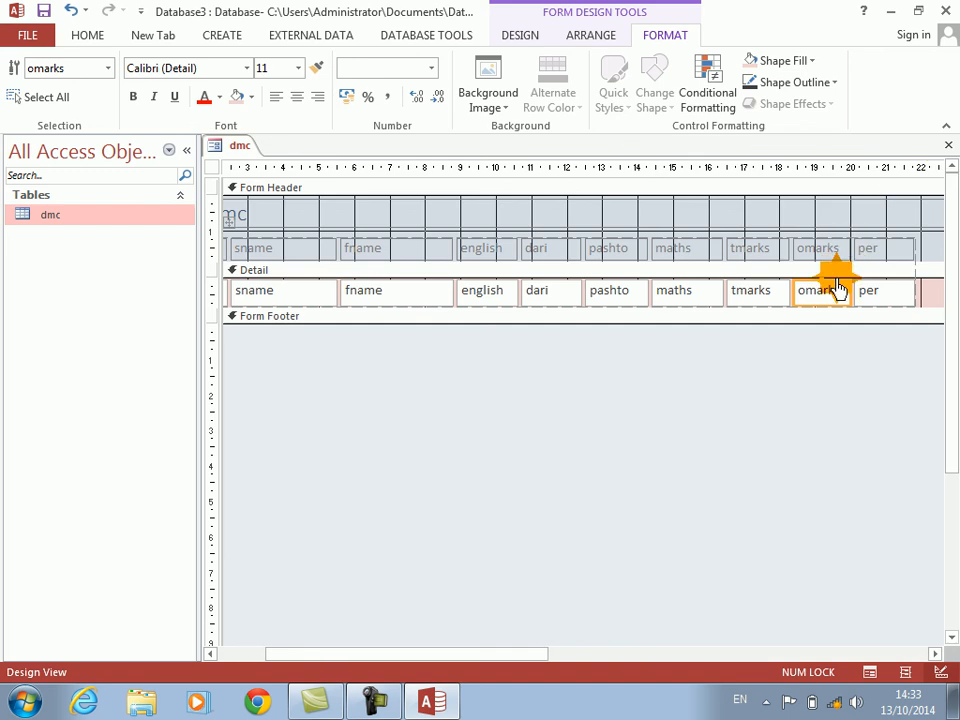
- Create an On Got Focus event procedure for the per text box and open its code
right_click(871, 303)
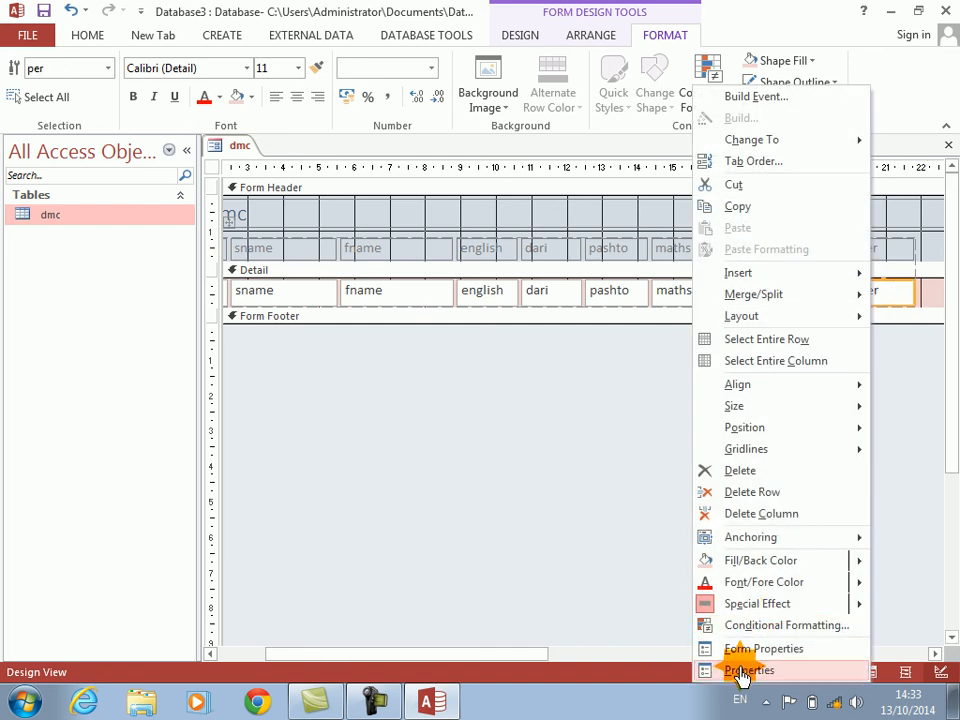
click(740, 669)
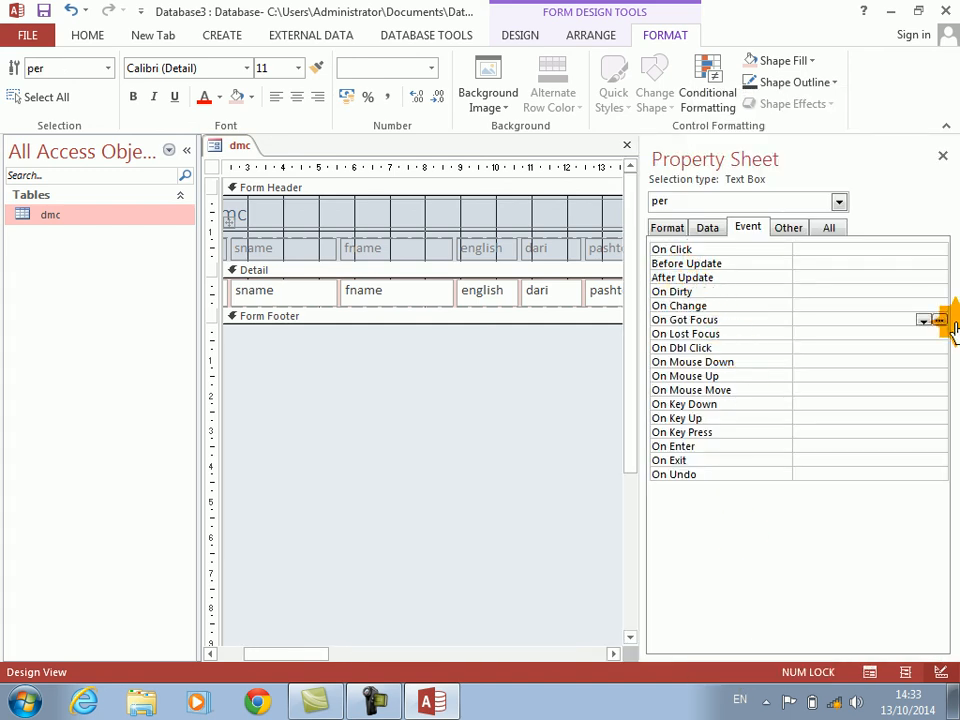
double_click(742, 322)
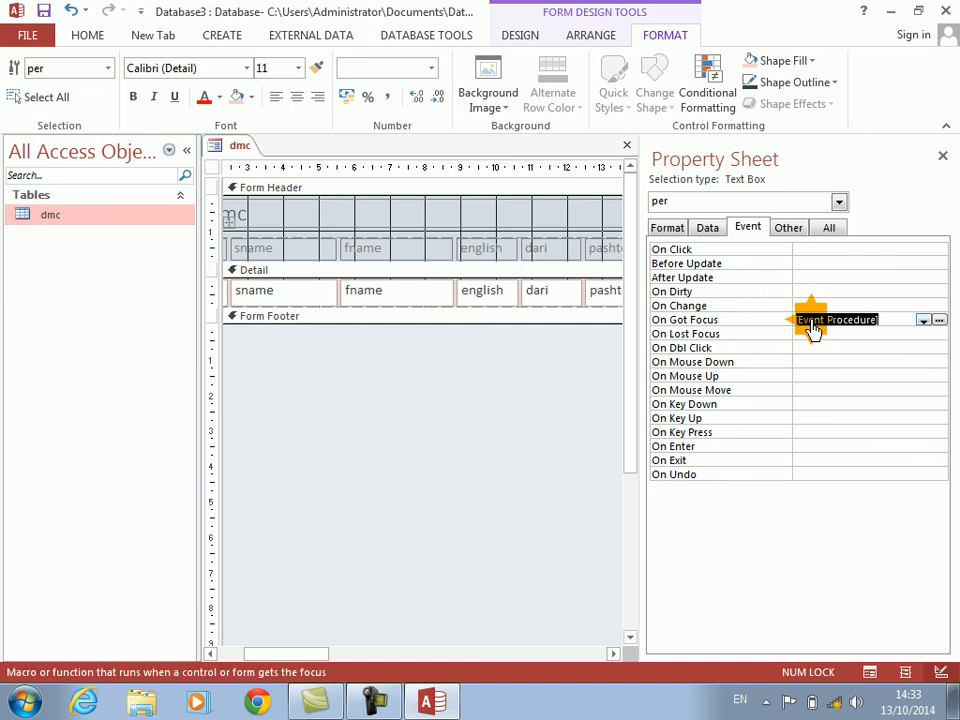
click(938, 320)
- Write per.Value=omarks.Value/4 in the per_GotFocus procedure
text(per.Value)
key(Tab)
text(=omarks.vlu)
key(BackSpace)
key(BackSpace)
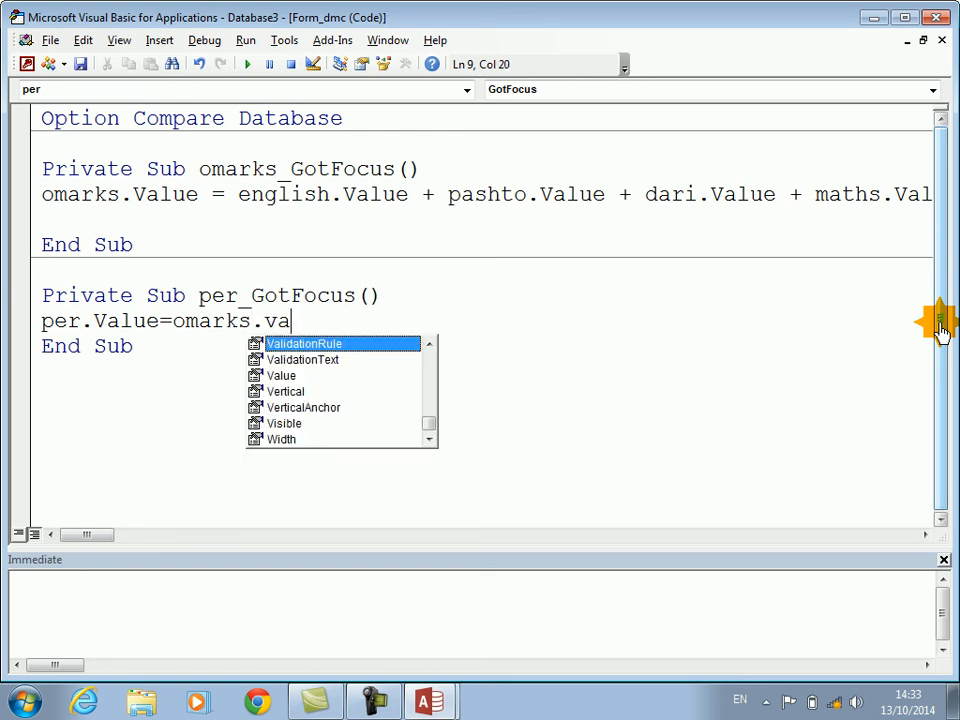
text(alue)
key(Tab)
text(/4)
key(Down)
- Return to the form design, save the form as dmc and close the per text box's properties
key(alt+F11)
key(ctrl+s)
key(Return)
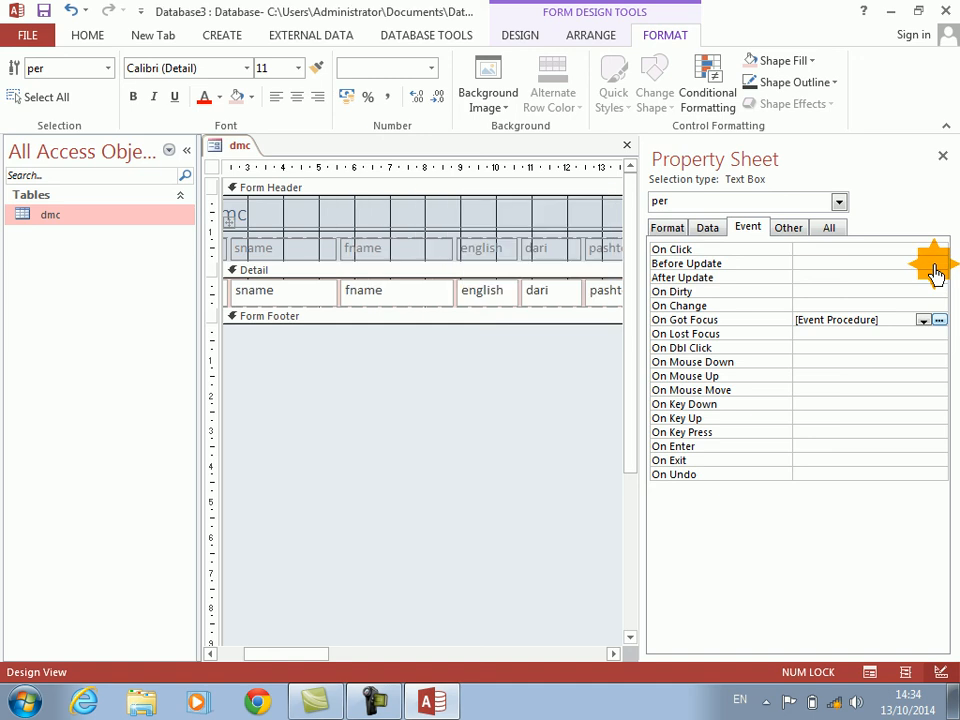
click(943, 156)
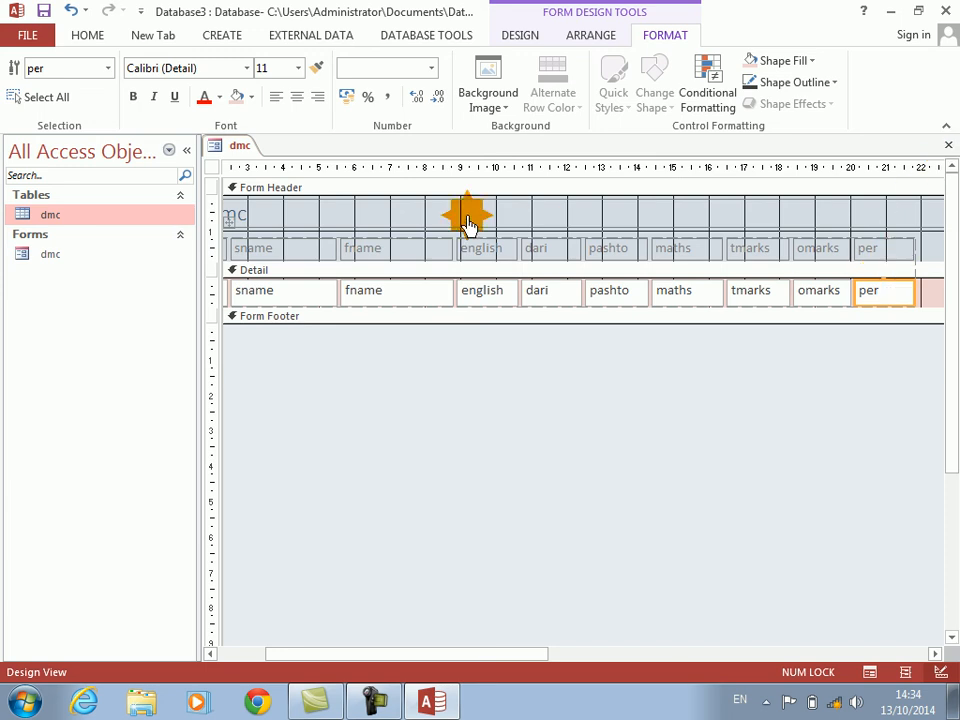
- Open the ribbon customization options and list All Commands as the source of commands
click(33, 44)
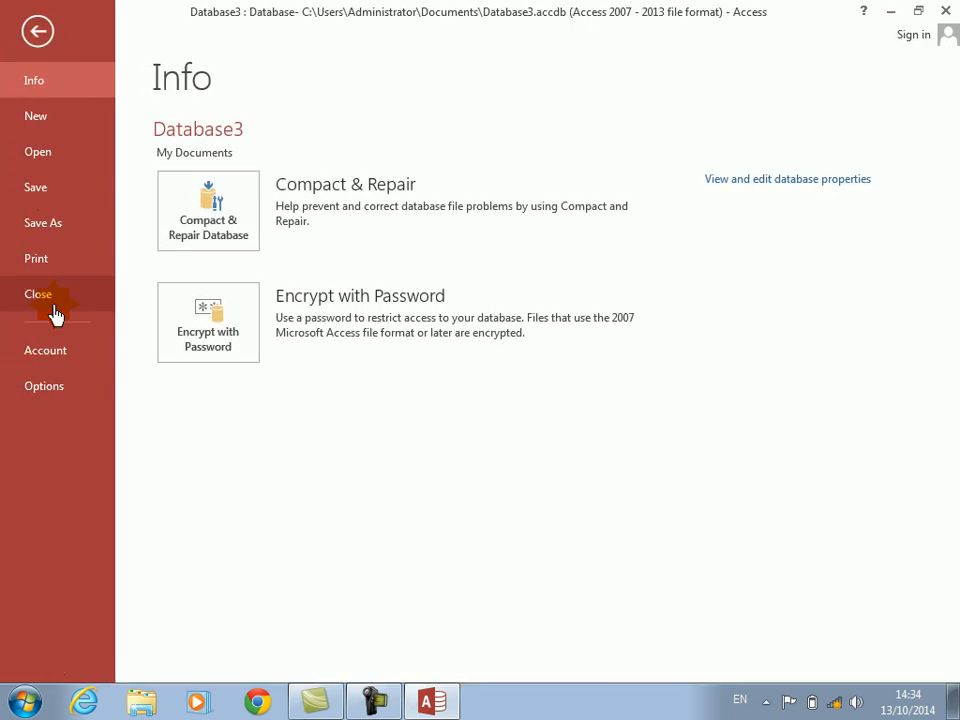
click(55, 393)
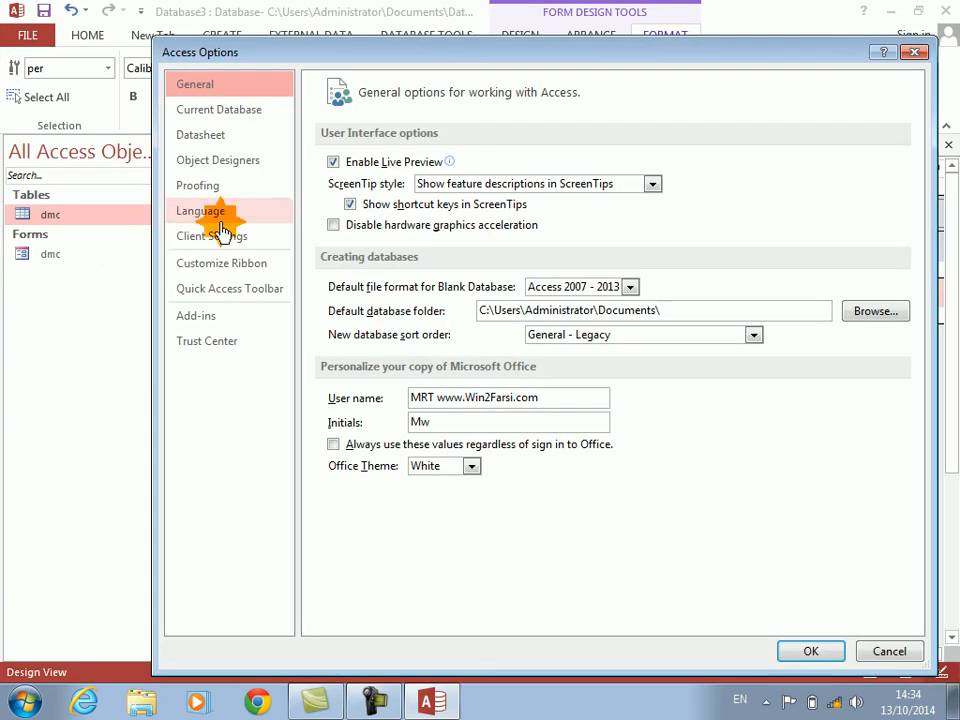
click(240, 266)
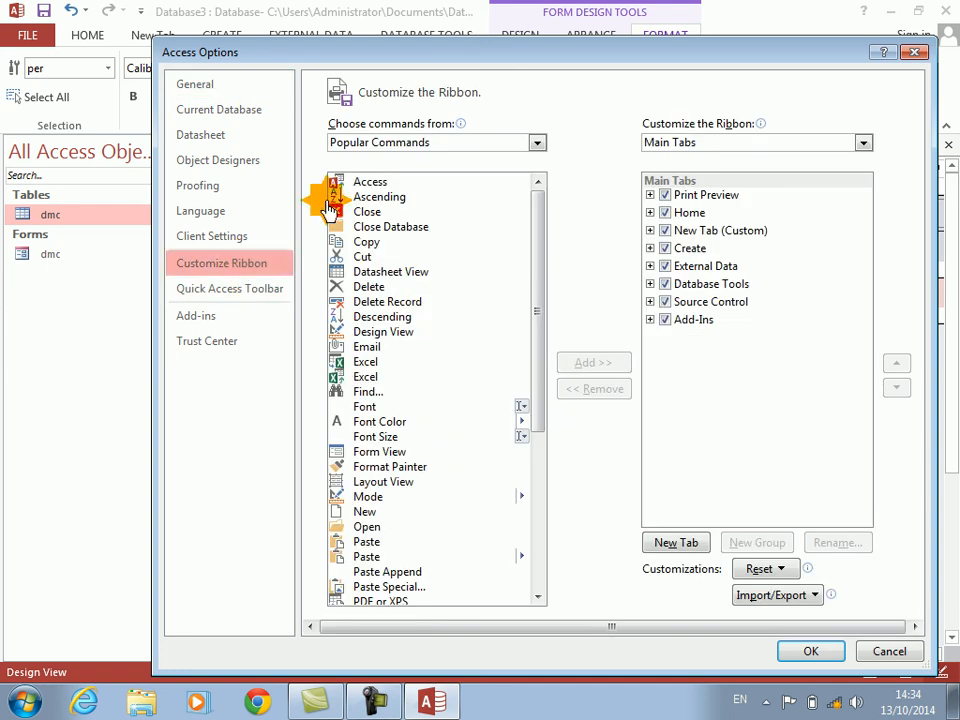
click(446, 143)
click(385, 197)
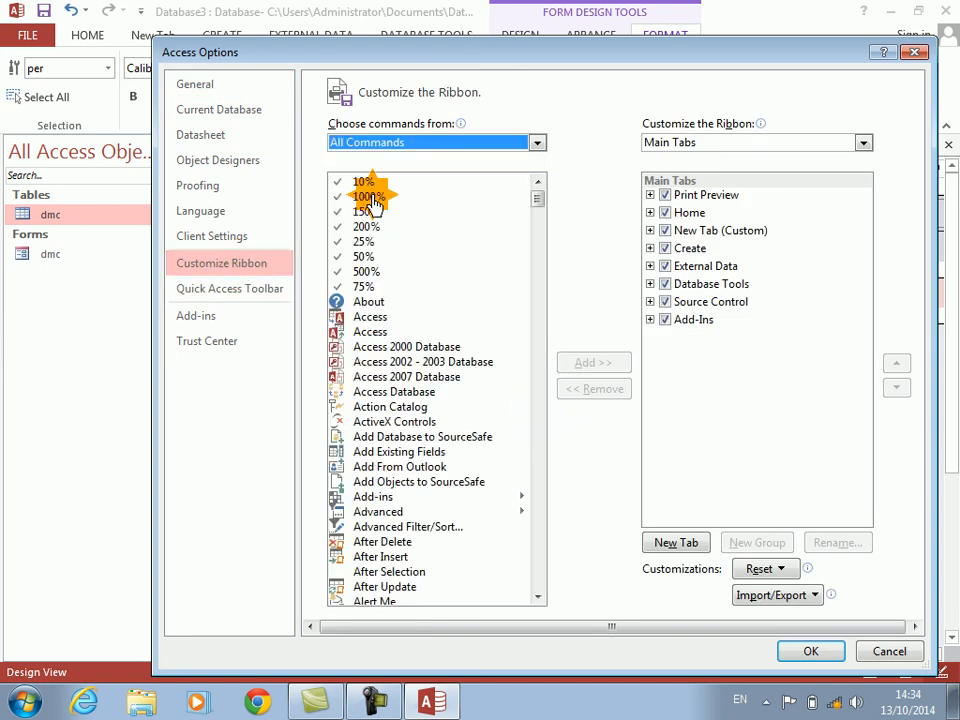
- Add the Conditional Formatting command to the New Group of the custom New Tab and confirm the ribbon customization
click(372, 199)
key(c)
key(c)
key(c)
key(c)
key(c)
key(c)
key(c)
key(c)
key(c)
key(c)
key(c)
key(c)
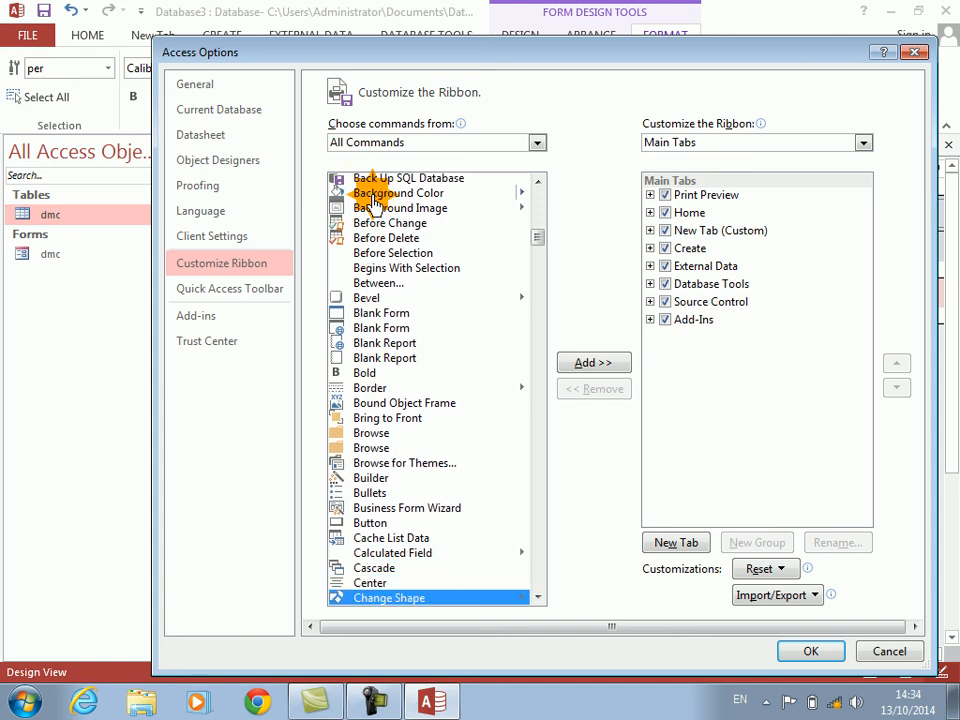
key(c)
key(c)
key(c)
key(c)
key(c)
key(c)
key(c)
key(c)
key(c)
key(c)
key(c)
key(c)
key(c)
key(c)
key(c)
key(c)
key(c)
key(c)
key(c)
key(c)
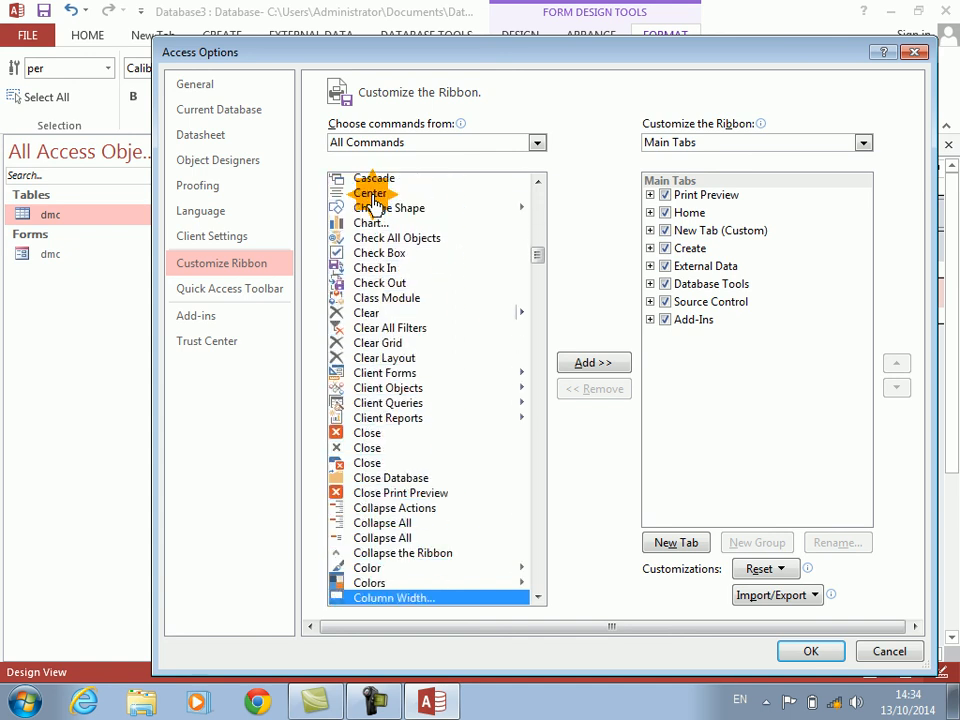
key(Up)
key(Up)
key(Up)
key(Up)
key(Up)
key(Up)
key(Up)
key(Up)
key(Up)
key(Up)
key(Up)
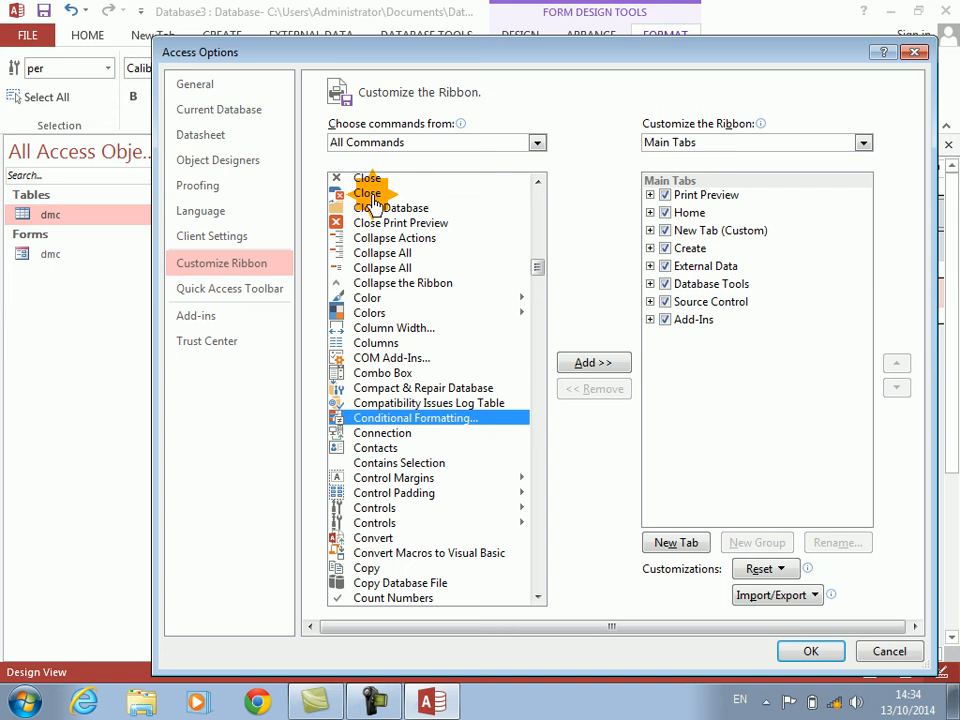
click(650, 230)
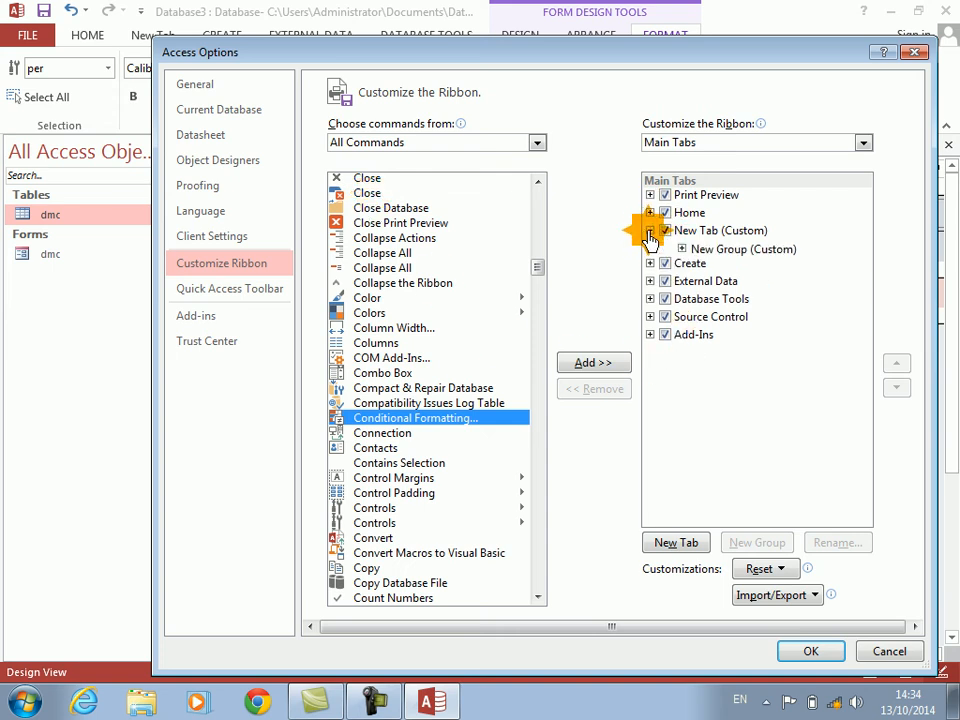
click(708, 252)
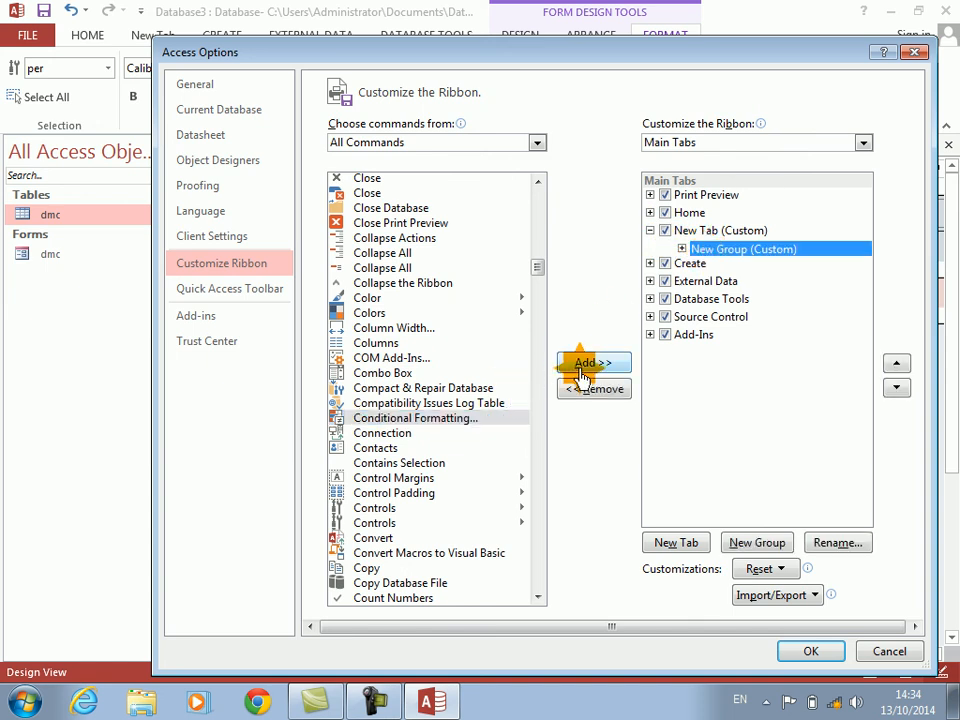
click(583, 366)
click(800, 653)
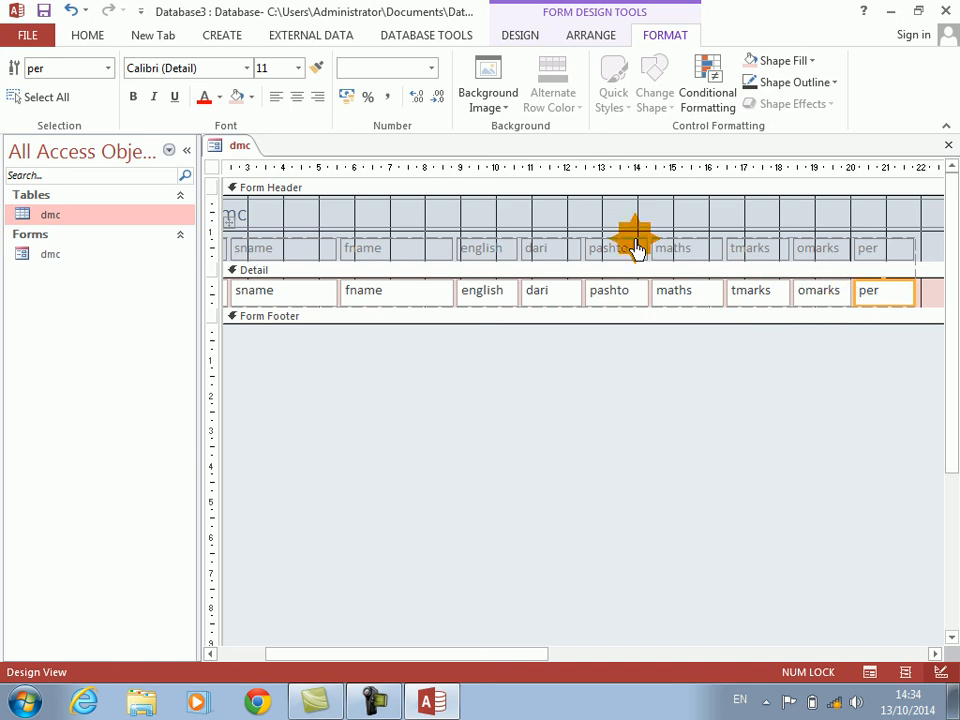
- Create a conditional formatting rule for the per text box where the field value is less than or equal to 70
click(143, 38)
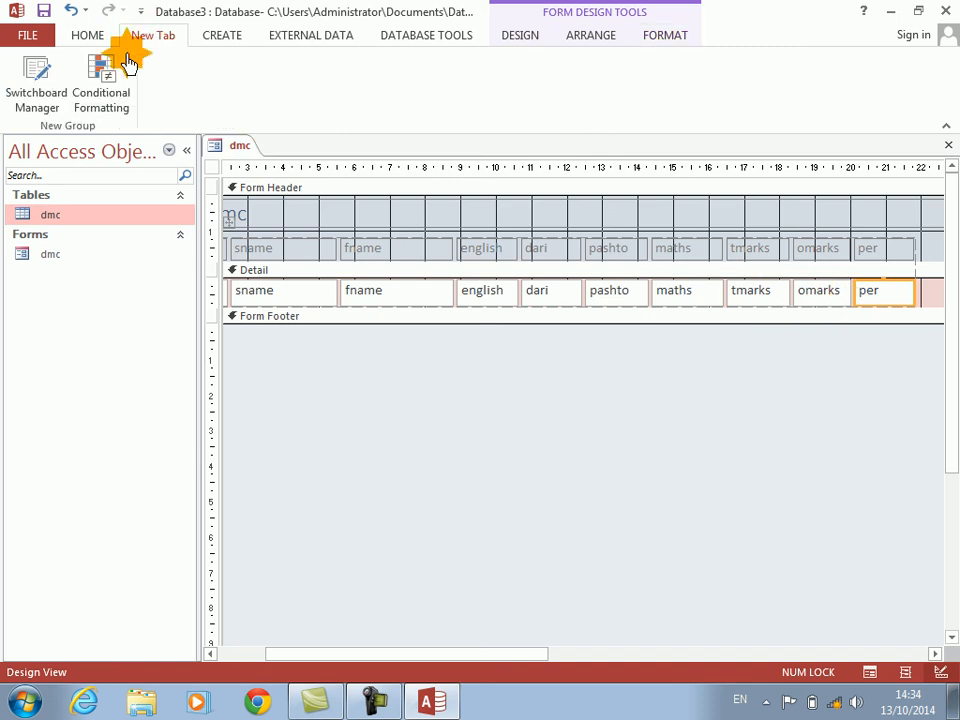
click(106, 85)
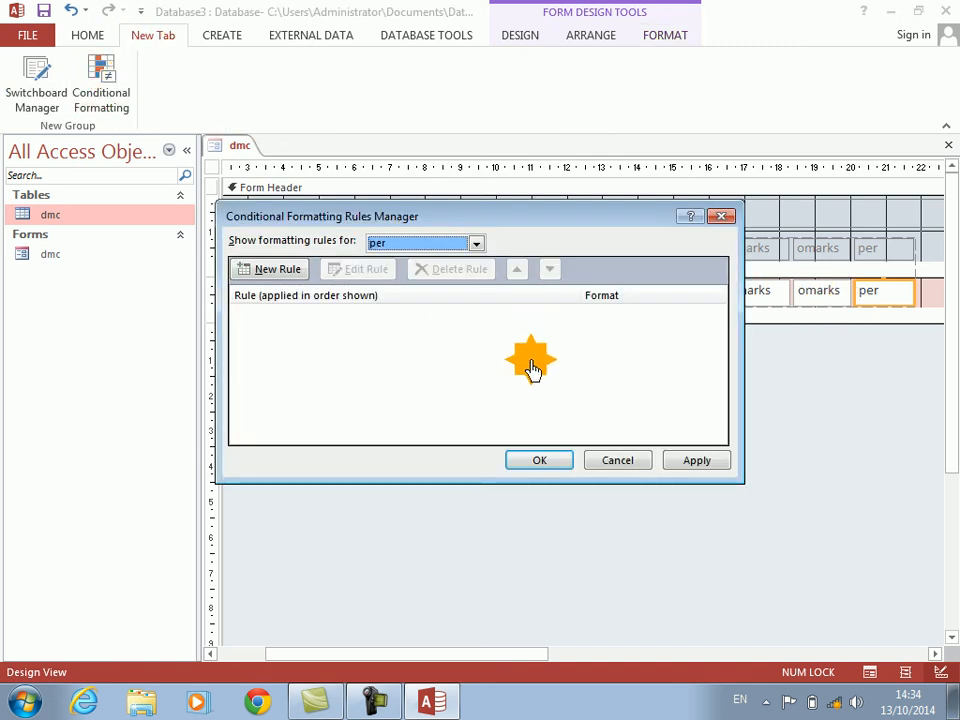
click(275, 271)
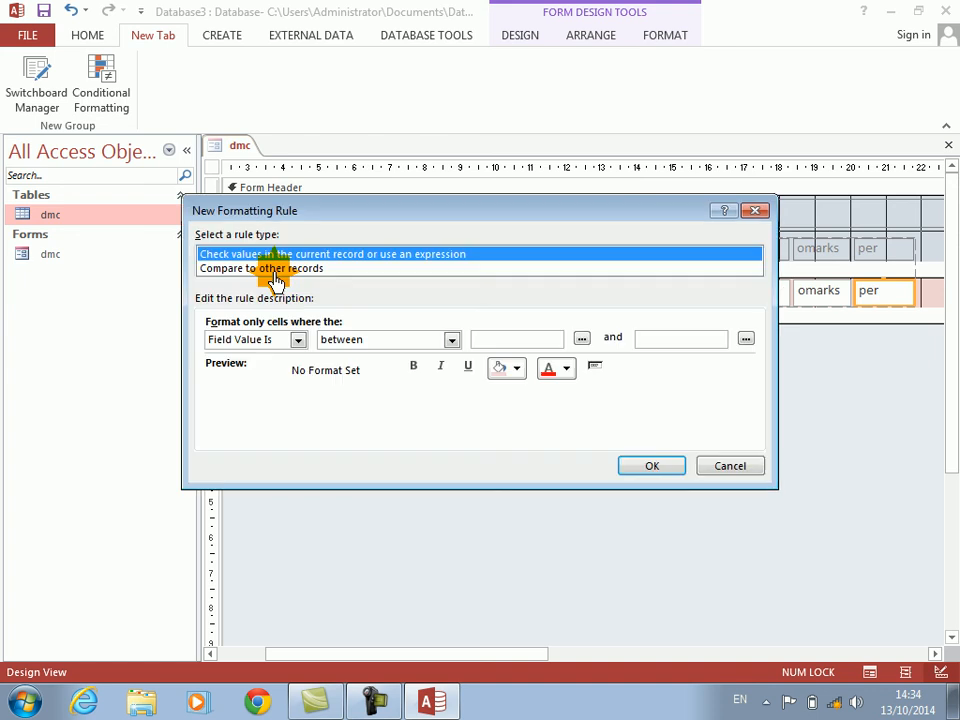
click(299, 341)
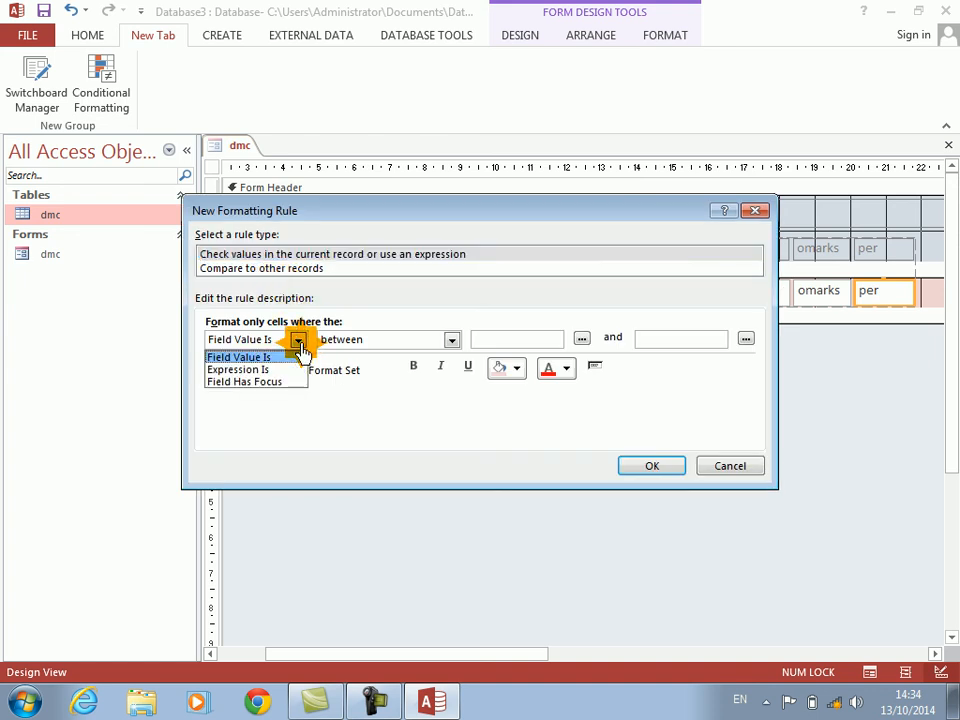
click(240, 357)
click(451, 340)
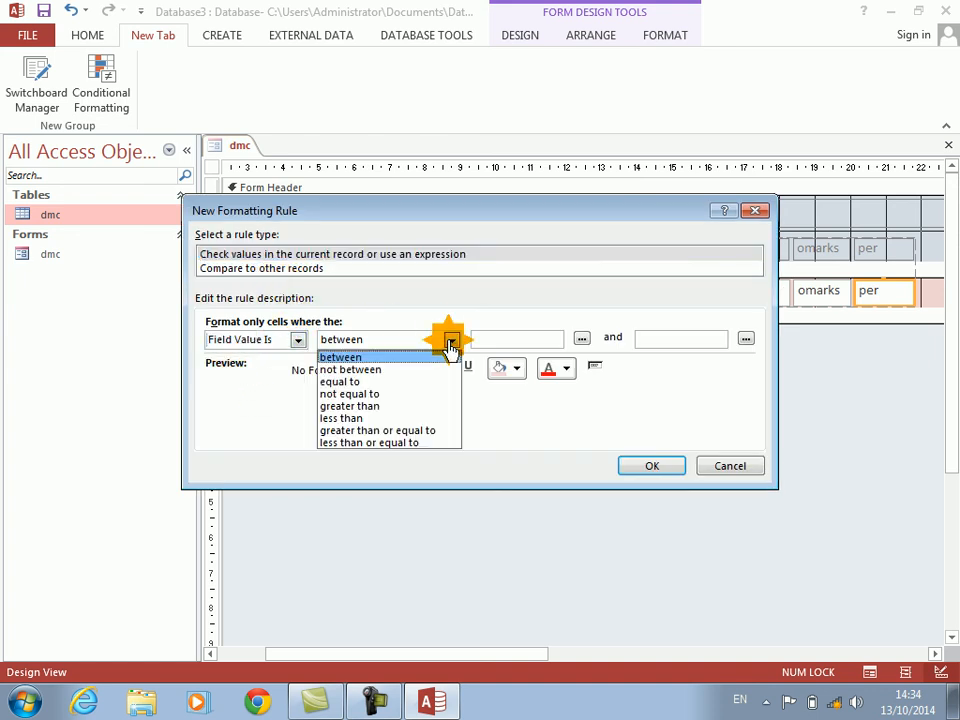
click(358, 443)
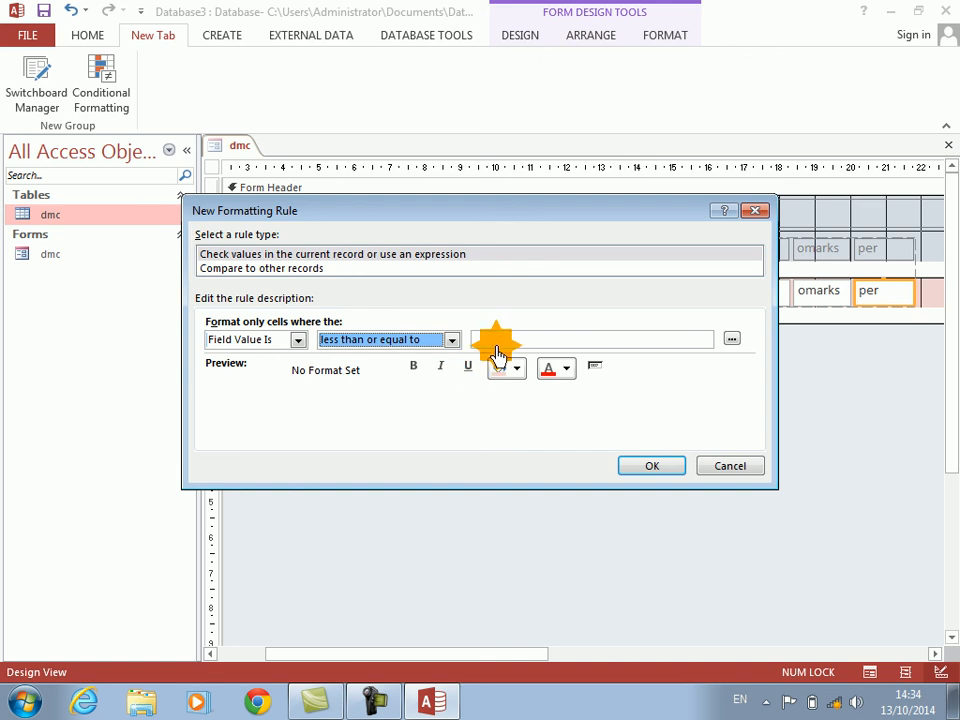
click(496, 350)
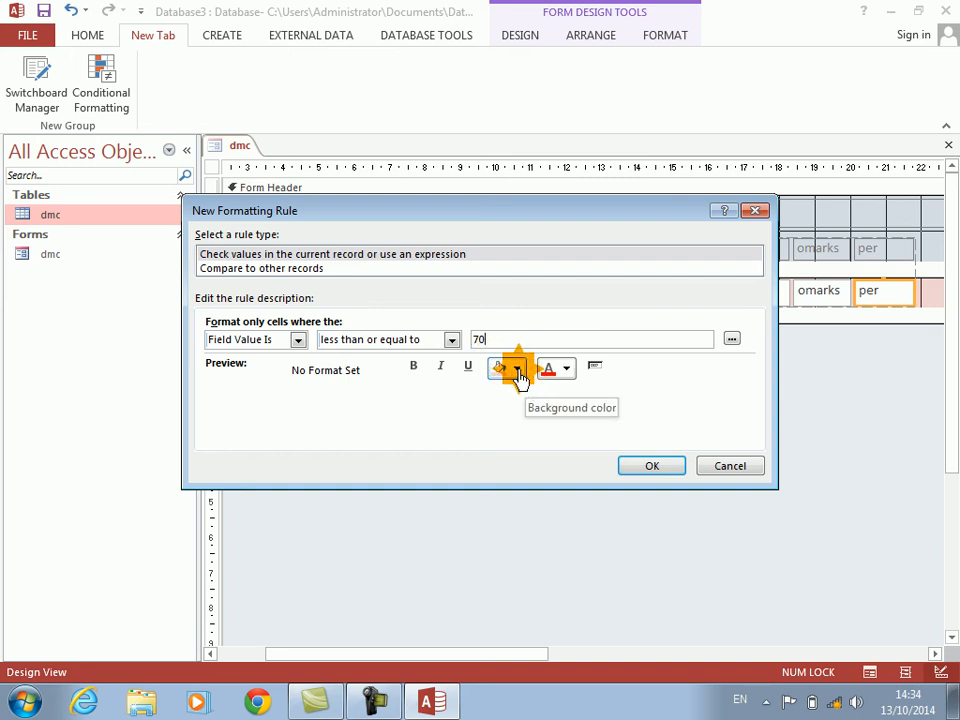
- Give the rule a red background color and close both formatting rule dialogs
click(515, 372)
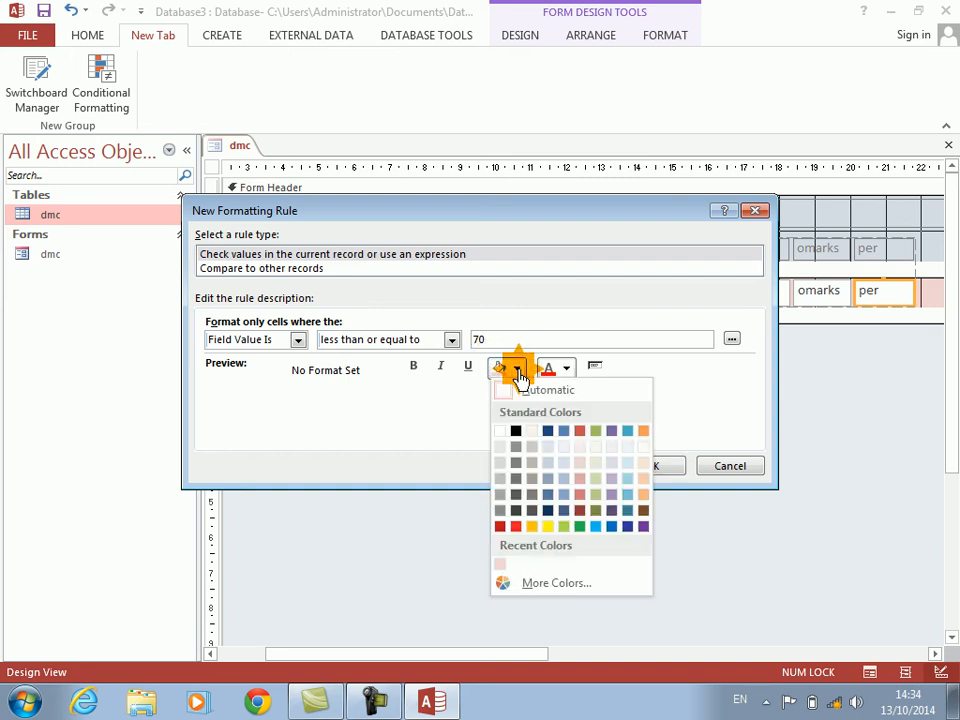
click(517, 527)
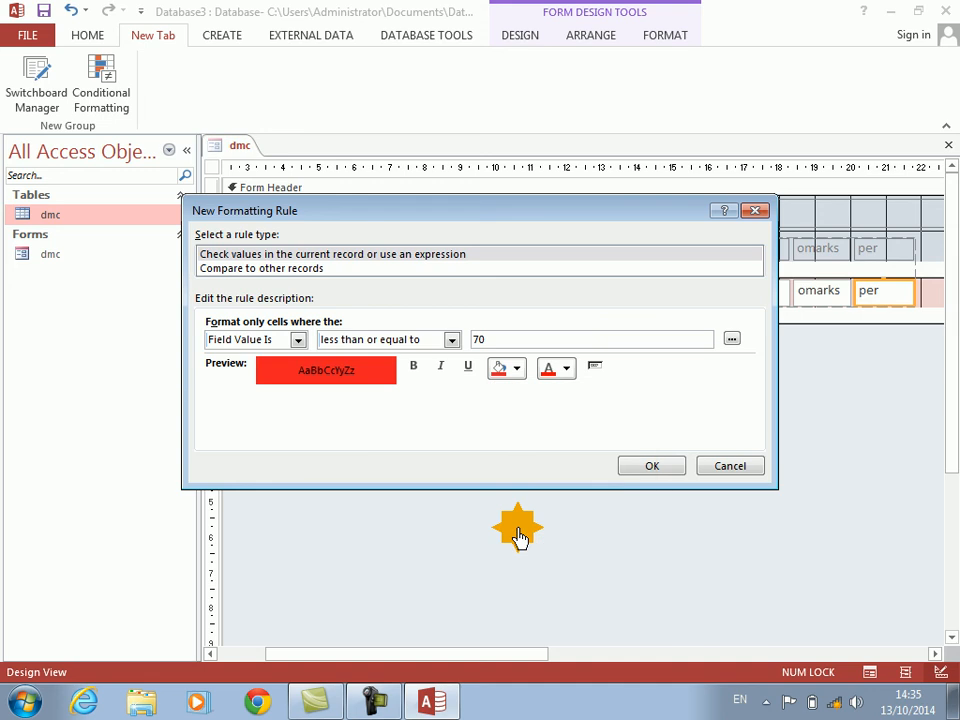
click(638, 468)
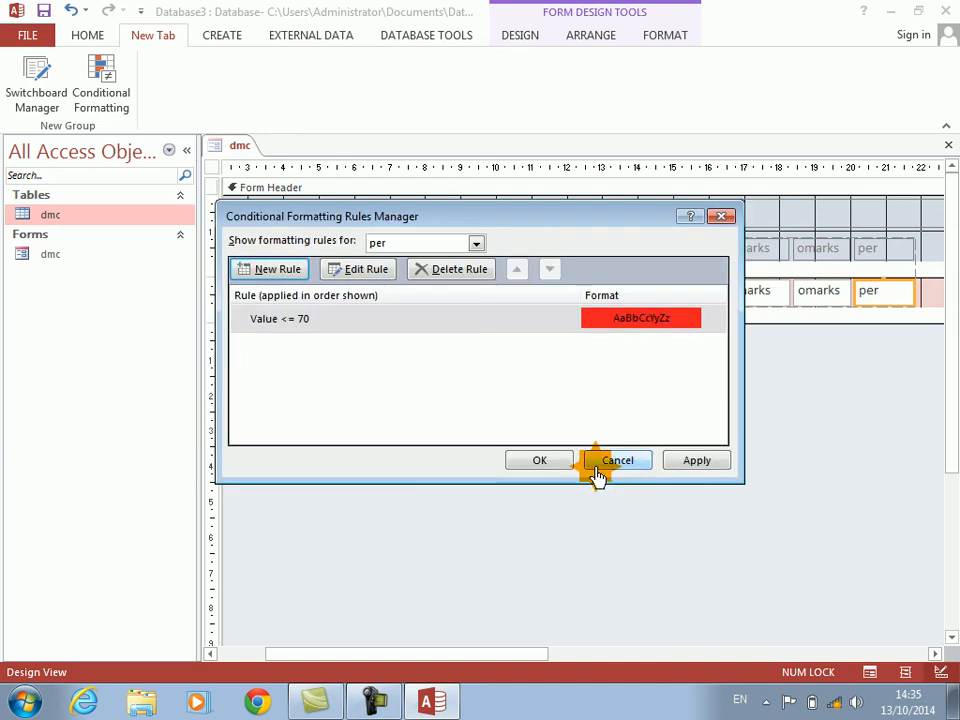
click(619, 462)
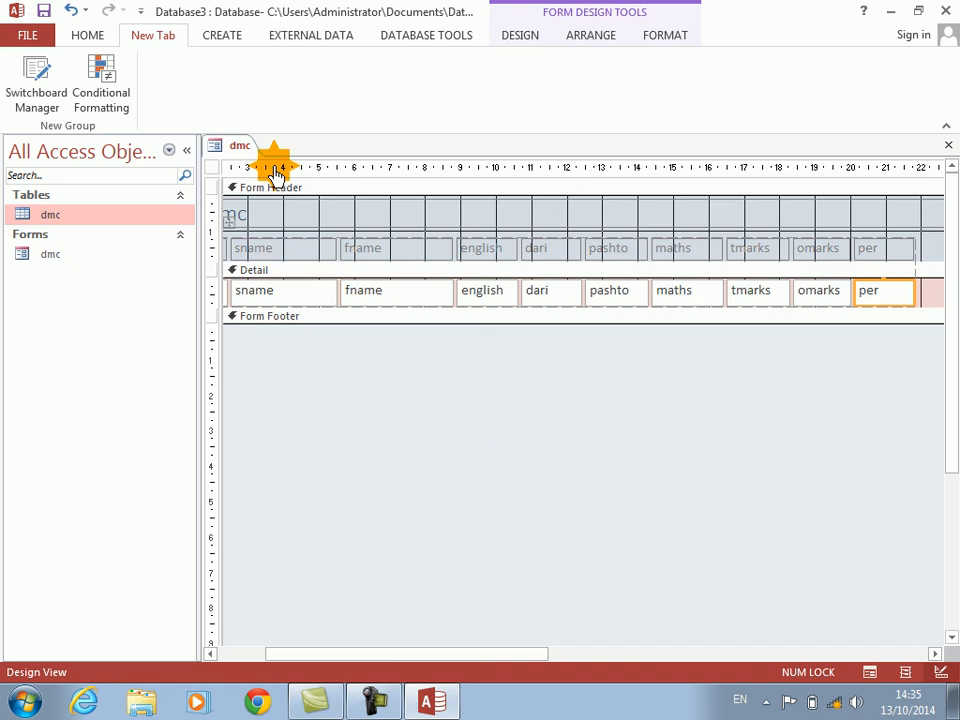
- Collapse the navigation pane and show the dmc form in Form View
click(516, 37)
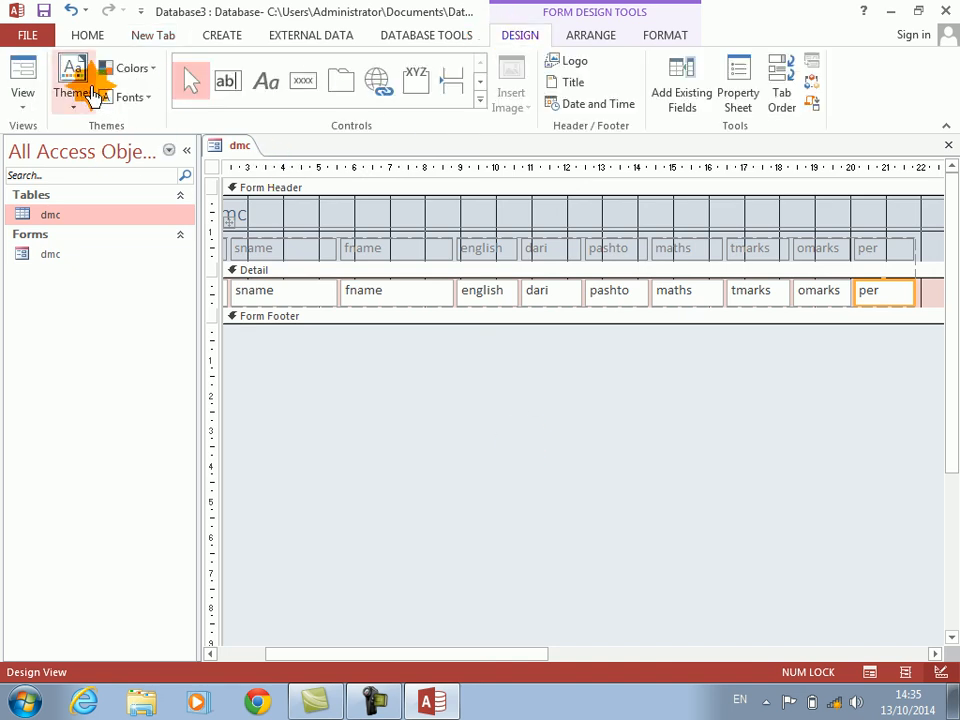
click(186, 150)
click(22, 72)
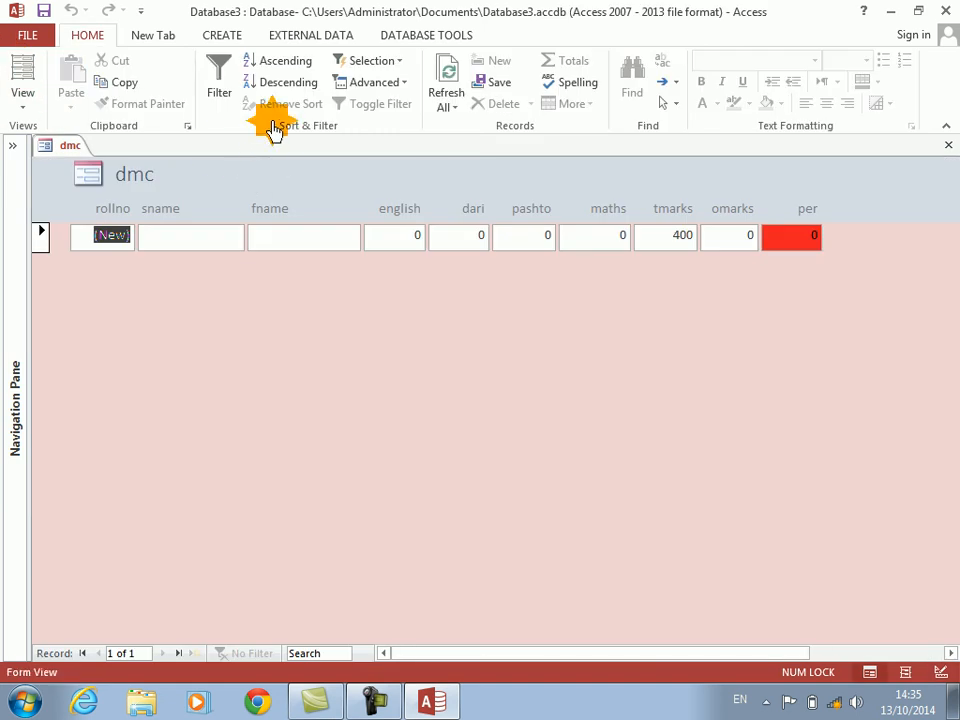
- Enter the first student's and father's names with 90 in english, dari, pashto and maths, and calculate omarks and per
key(Tab)
text(karim)
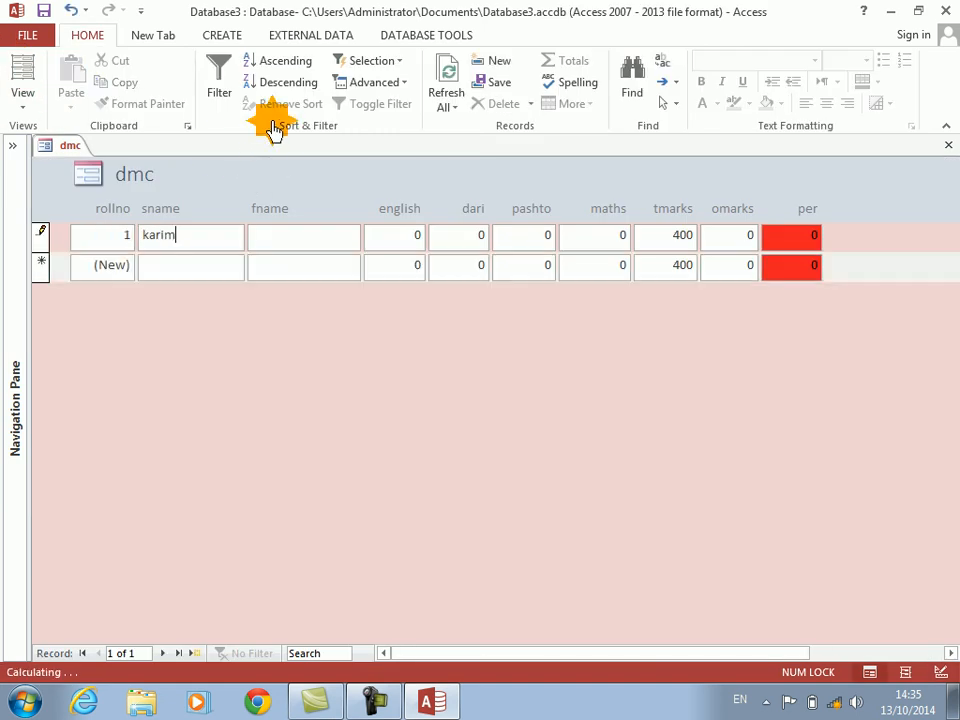
text(khan)
key(Tab)
text(90)
key(Tab)
text(90)
key(Tab)
text(90)
key(Tab)
text(90)
key(Tab)
key(Tab)
key(Tab)
key(Tab)
key(Tab)
- Enter a second student's record with english 34, dari 23, pashto 23 and maths 23, and calculate omarks and per
text(jaw)
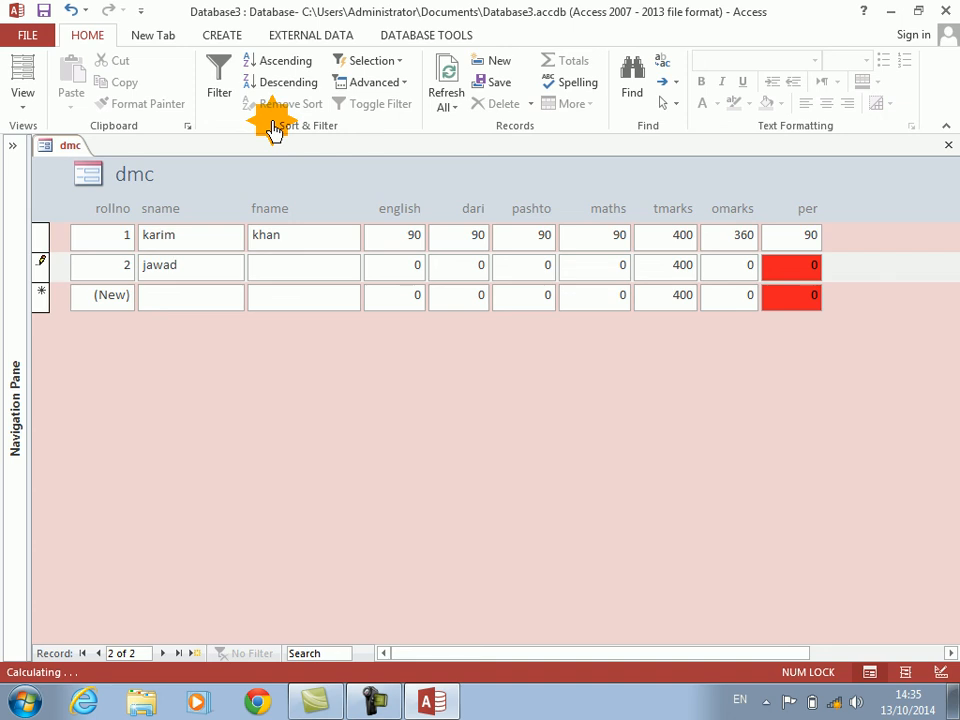
key(shift+Tab)
text(jqaswim)
key(Tab)
text(34)
key(Tab)
text(23)
key(Tab)
text(23)
key(Tab)
text(23)
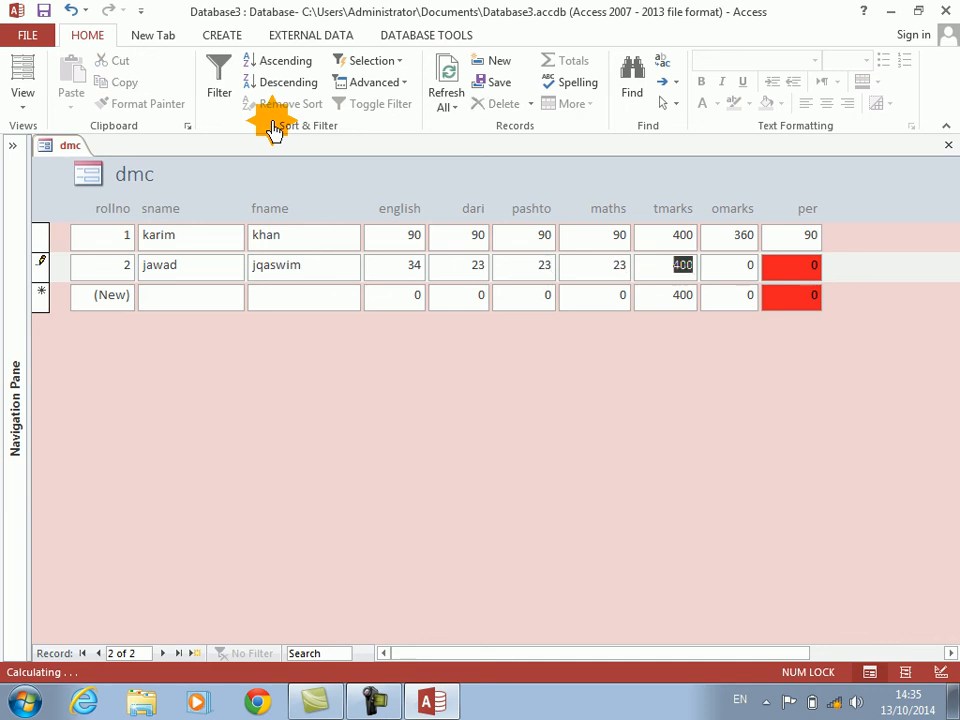
key(Tab)
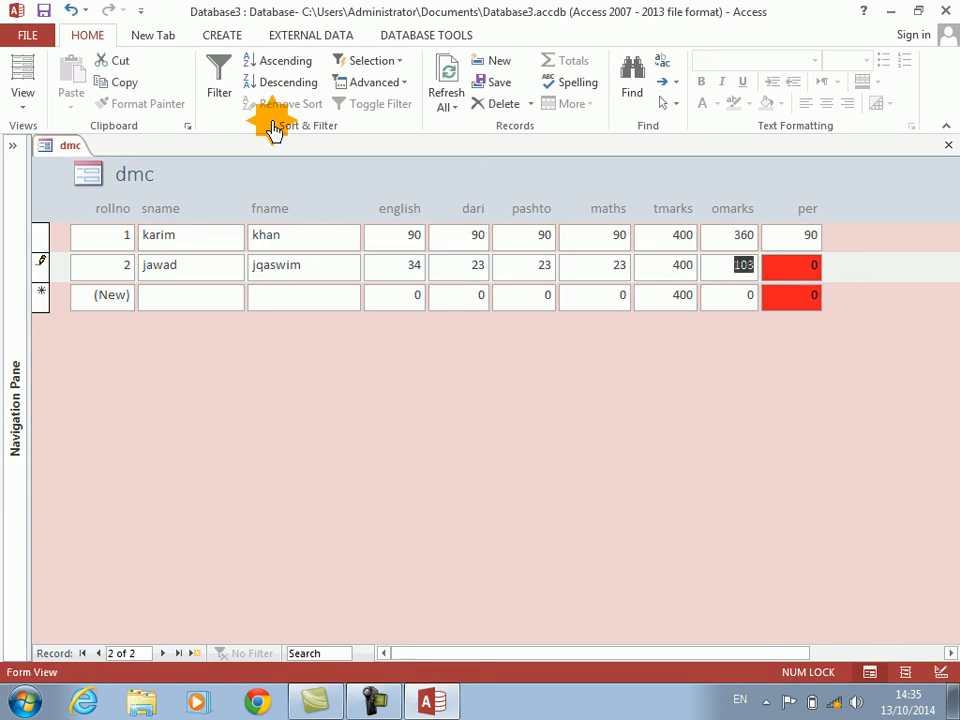
key(Tab)
key(Tab)
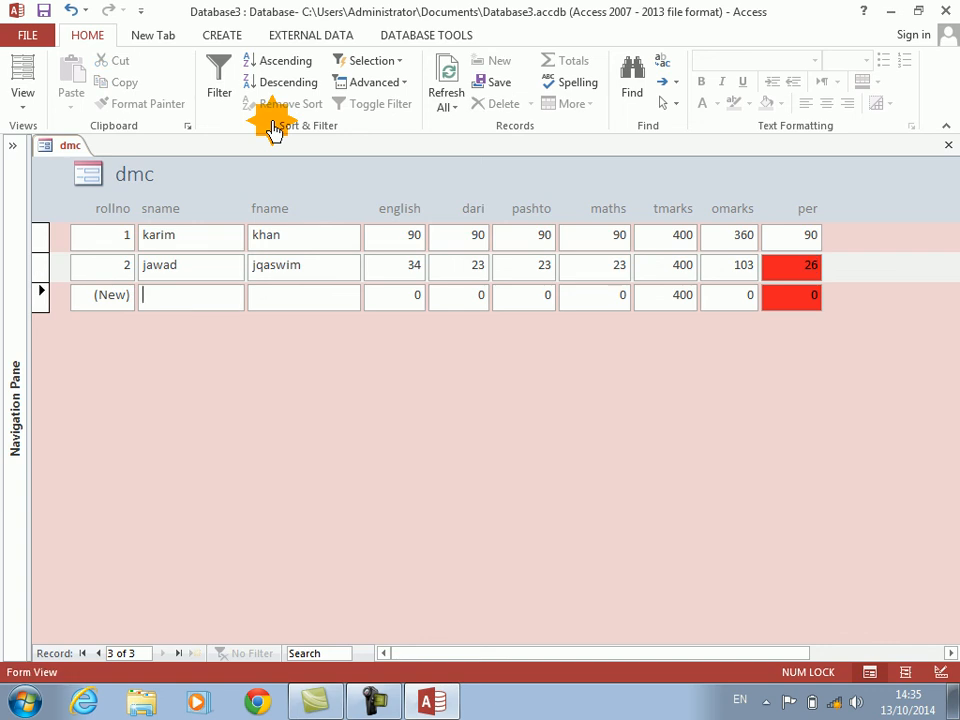
- Enter a third student's record with english 34, dari 33, pashto 100 and maths 100, and calculate omarks and per
text(ikrasaleem)
key(Tab)
text(34)
key(Tab)
text(33)
key(Tab)
text(100)
key(Tab)
text(100)
key(Tab)
key(Tab)
key(Tab)
key(Tab)
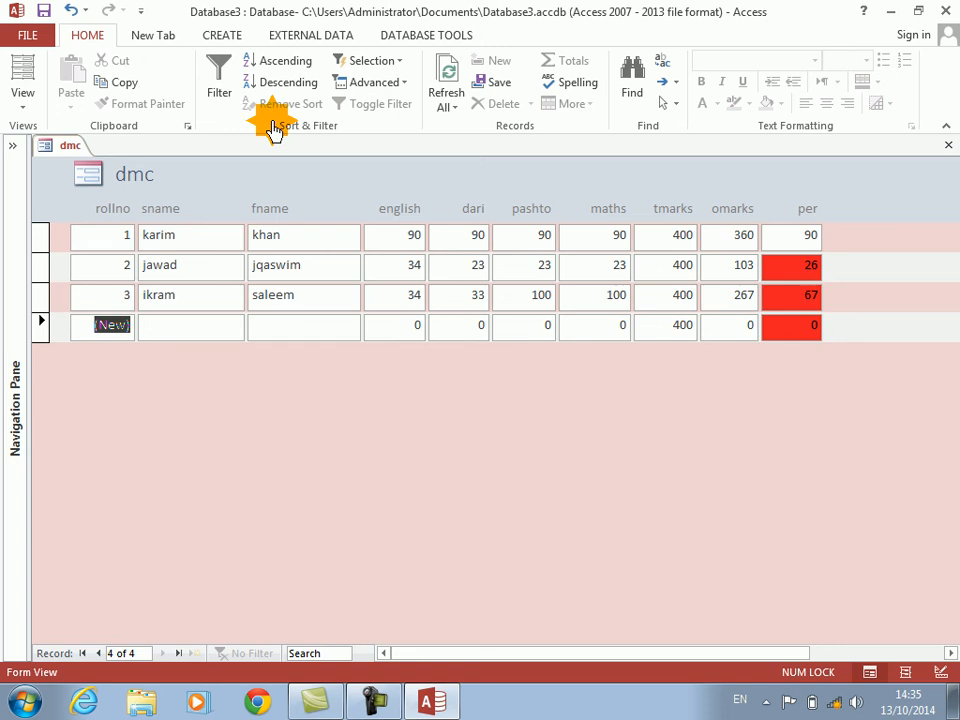
- Close the dmc form, saving its design changes, and expand the navigation pane
key(ctrl+F4)
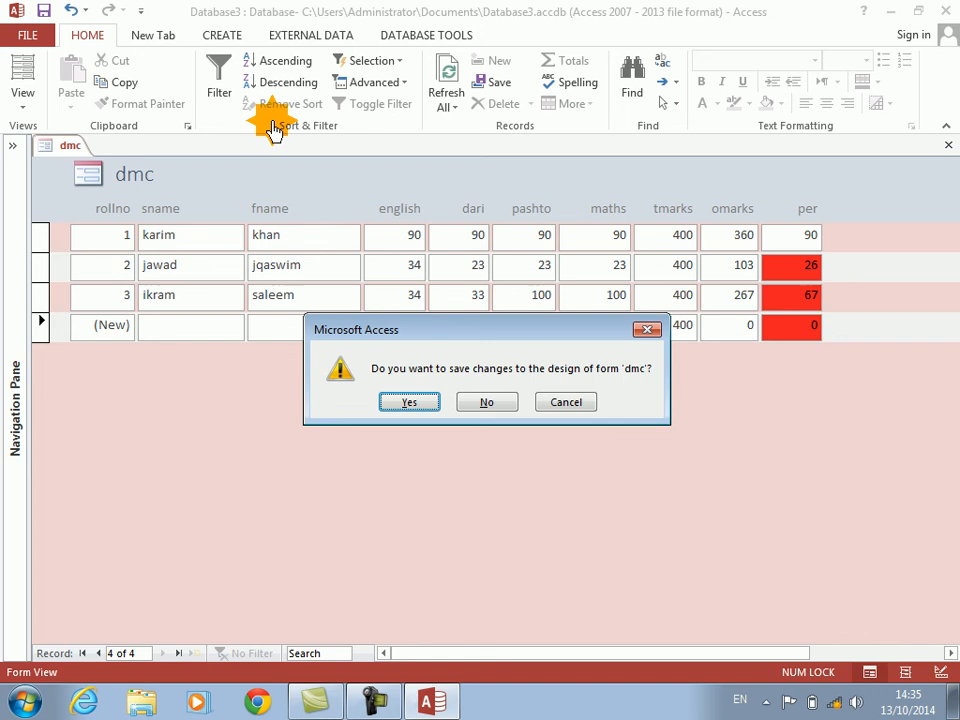
click(422, 403)
click(20, 288)
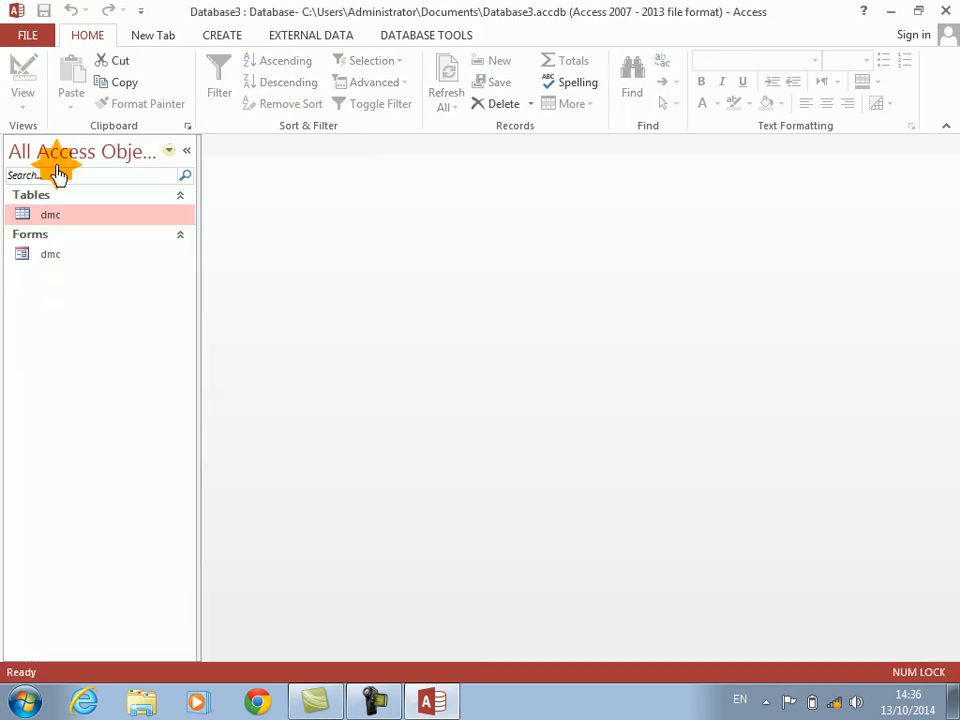
- Design a new table with Short Text fields ename, job and province and a Number field salary
click(212, 36)
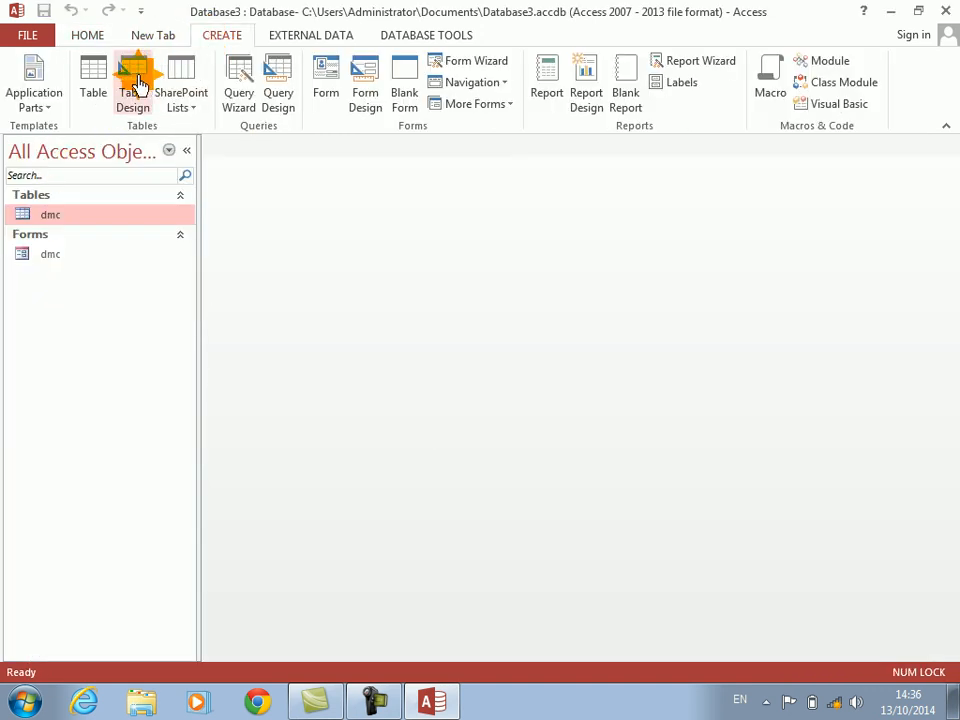
click(136, 84)
text(ename)
key(Tab)
key(Tab)
key(Tab)
text(job)
key(Tab)
key(Tab)
key(Tab)
text(province)
key(Tab)
key(Tab)
key(Tab)
text(salary)
key(Tab)
text(n)
key(Tab)
key(Tab)
- Save the new table as emp without defining a primary key
key(ctrl+s)
text(em)
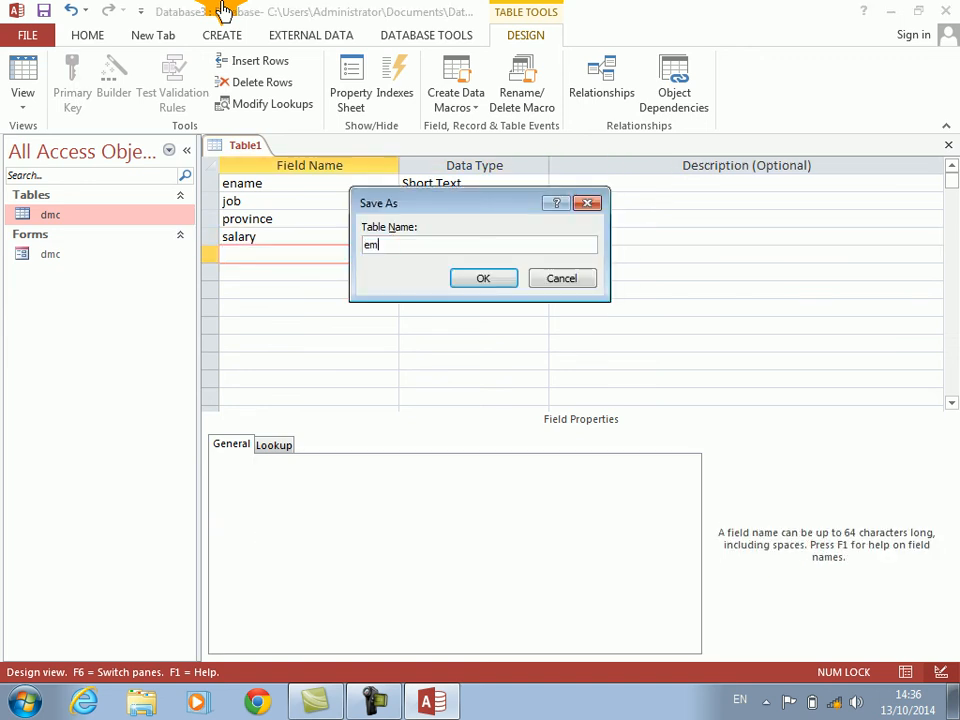
text(p)
key(Return)
key(Tab)
key(Return)
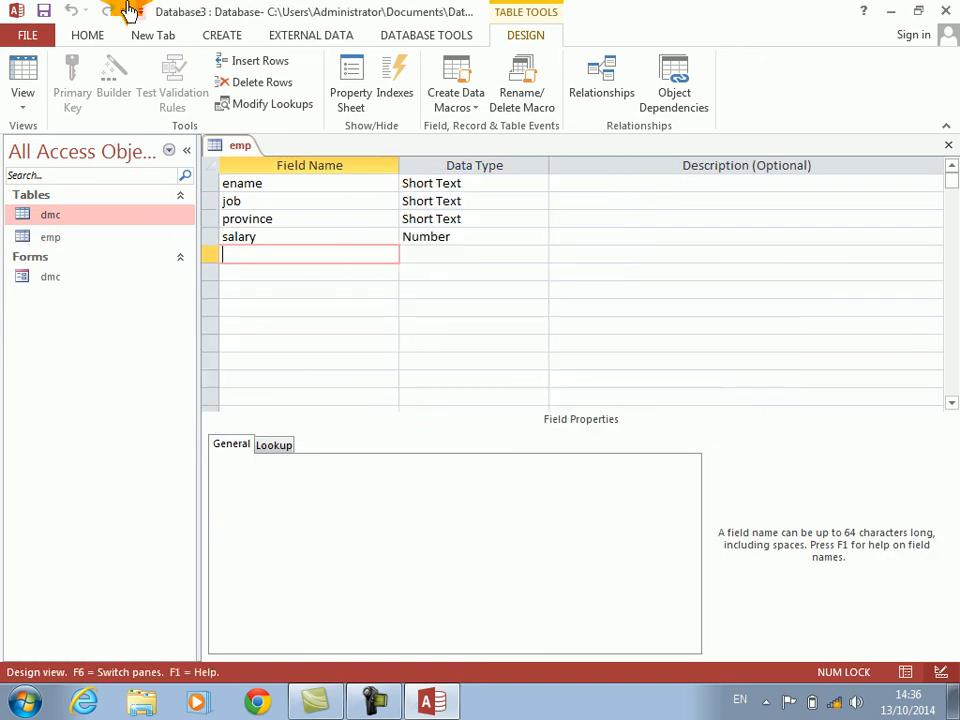
- Show the emp table as a datasheet and enter the single letters a through v as ename values, one per record
click(27, 68)
text(a b c d e f g h )
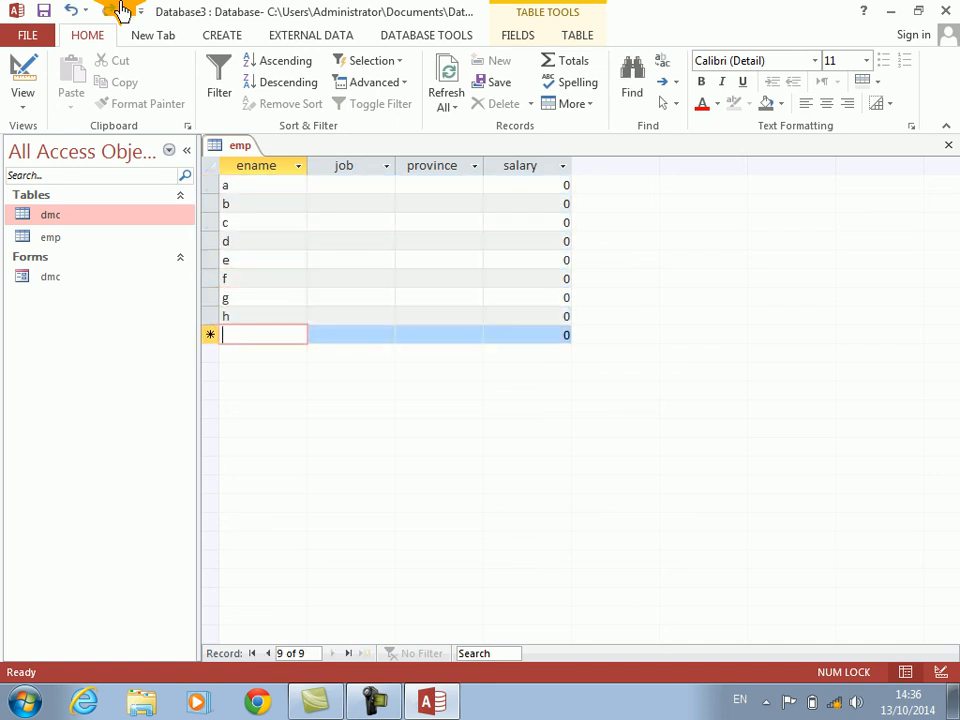
text(i j k l m n o p q r s)
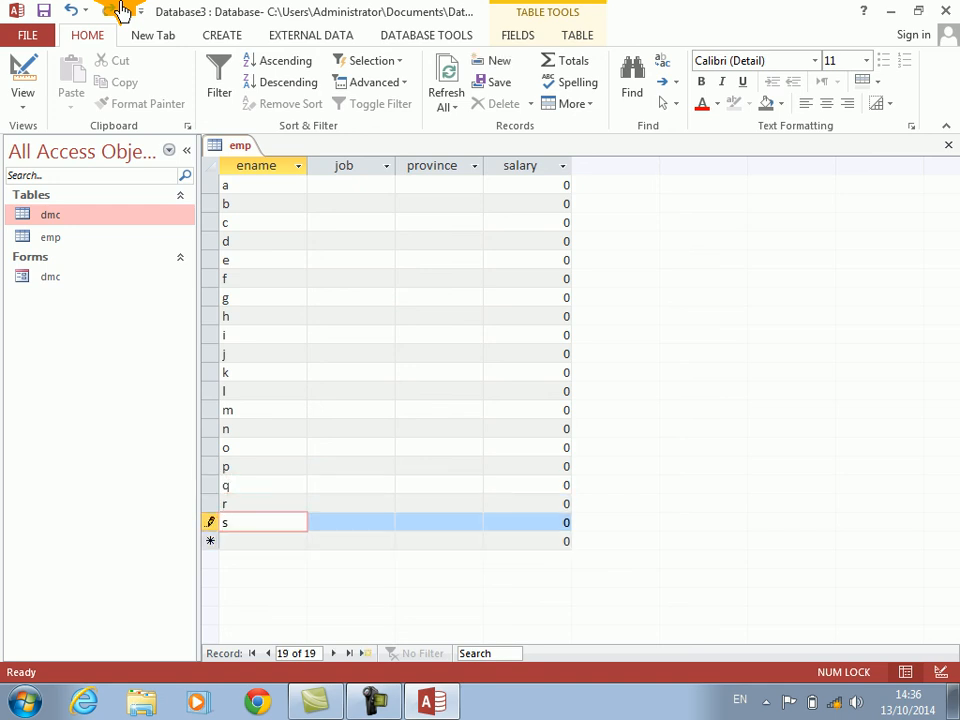
key(Return)
text(t)
key(Return)
text(u)
key(Return)
text(v)
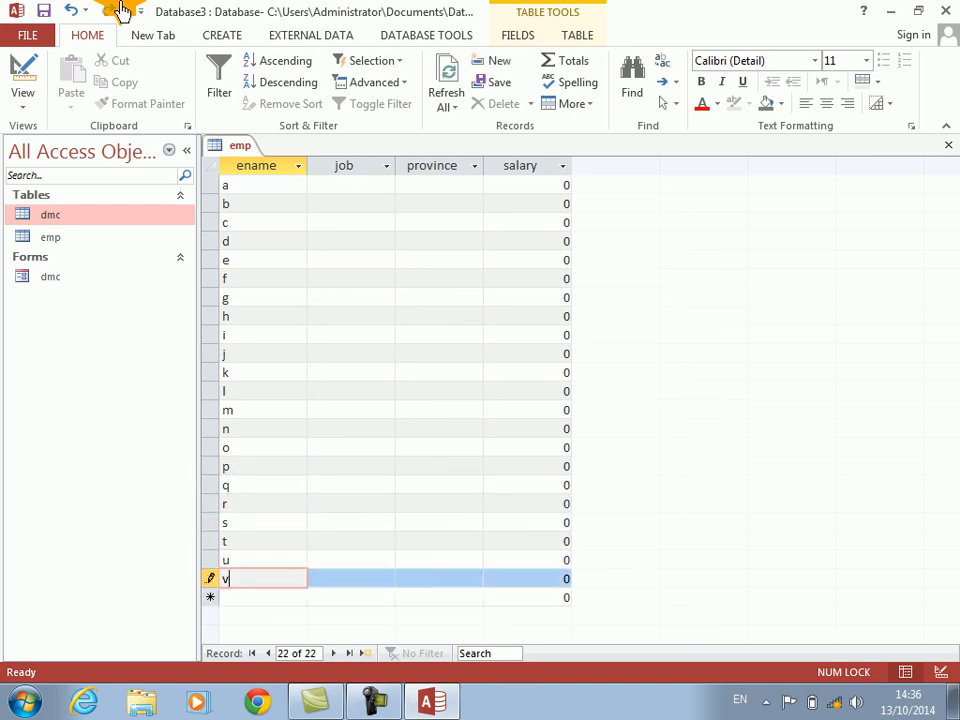
- Fill the job field for records a to h with fgd, s, fdsd, fs, df, sd, fs and dfs
key(Up)
key(Up)
key(Up)
key(Up)
key(Up)
key(Up)
key(Up)
key(Up)
key(Up)
key(Up)
key(Up)
key(Up)
key(Up)
key(Up)
key(Up)
key(Up)
key(Up)
key(Up)
key(Up)
key(Up)
key(Tab)
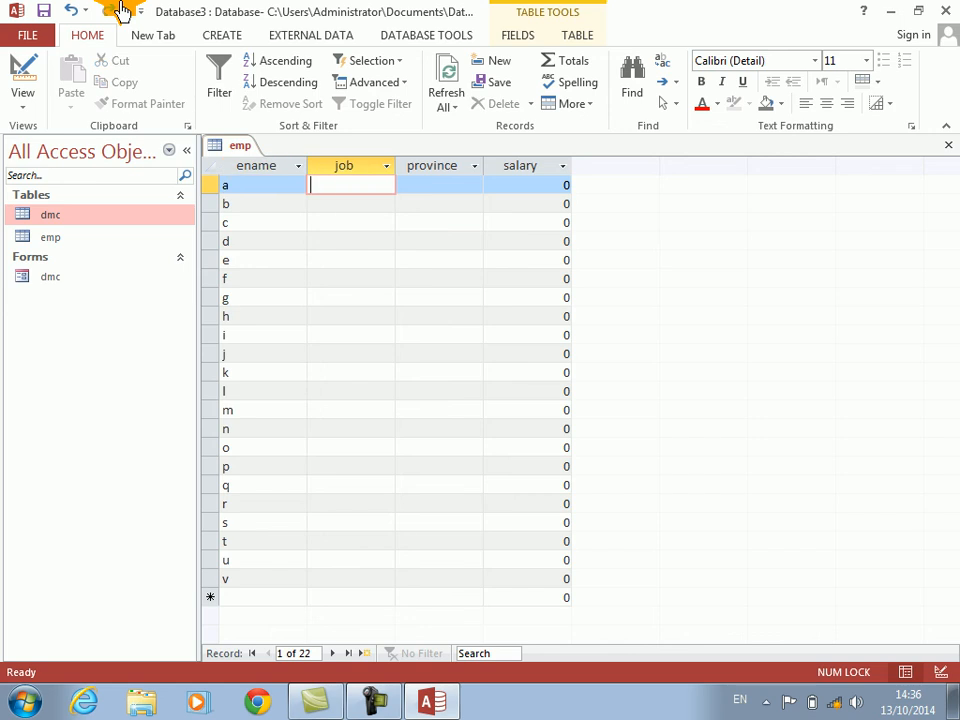
text(fg)
key(Down)
key(s)
key(Down)
key(f)
key(d)
text(d)
key(s)
key(d)
key(Down)
key(f)
key(s)
key(Down)
key(d)
key(f)
key(Down)
key(s)
key(d)
key(Down)
key(f)
key(s)
key(Down)
key(d)
key(f)
key(s)
- Fill the job field for records i to o with df, sd, fs, df, sd, fs and df
key(Down)
key(d)
key(f)
key(Down)
key(s)
key(d)
key(Down)
key(f)
key(s)
key(Down)
key(d)
key(f)
key(Down)
key(s)
key(d)
key(Down)
key(f)
key(s)
key(Down)
key(d)
key(f)
- Fill the job field for records p to v with sd, fs, dfs, df, s, dfs and d
key(Down)
key(s)
key(d)
key(Down)
key(f)
key(s)
key(Down)
key(d)
key(f)
key(s)
key(Down)
key(d)
key(f)
key(Down)
key(s)
key(Down)
key(d)
key(f)
key(s)
key(Down)
key(d)
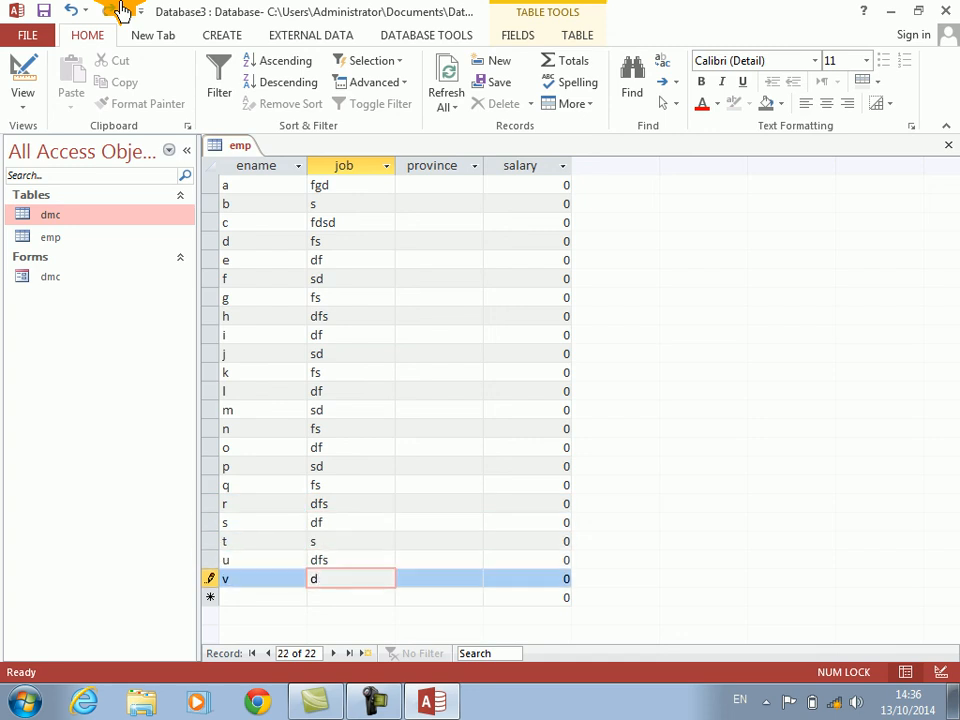
- Enter the provinces from record v up to r as paktia, helmand, kabul, ningrahar and takhar
key(Tab)
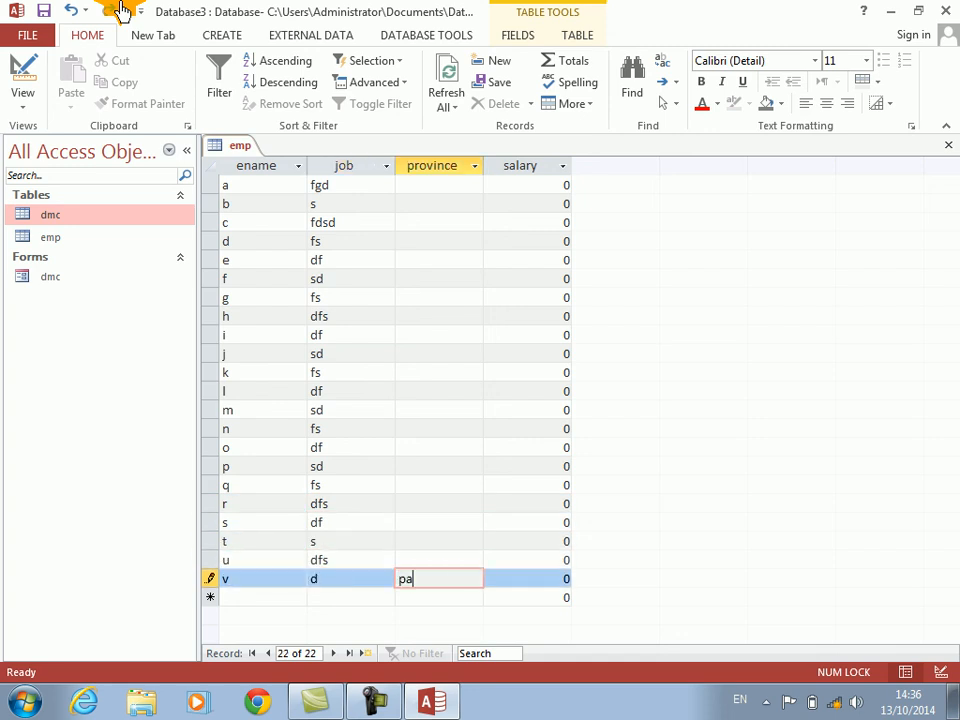
key(Up)
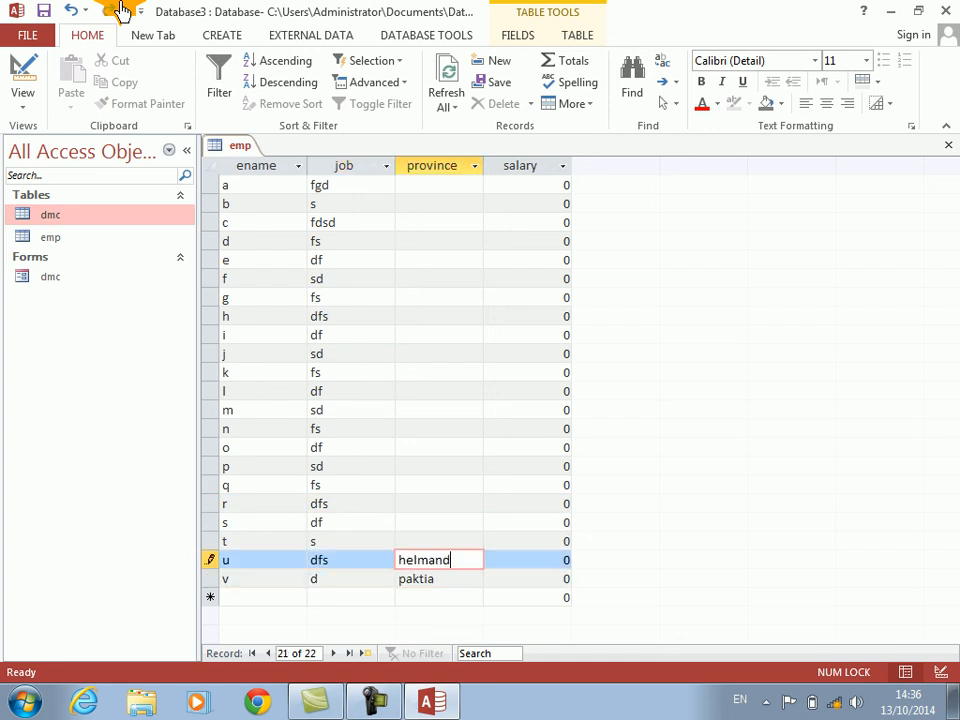
key(Up)
text(kabul)
key(Up)
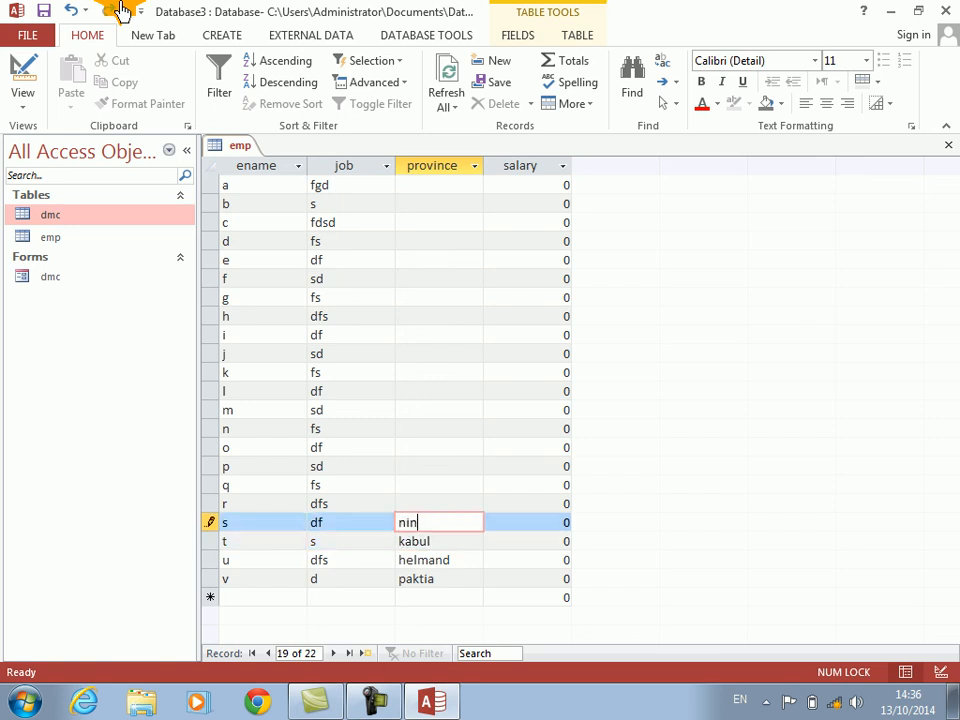
text(ningrahar)
key(Up)
text(t)
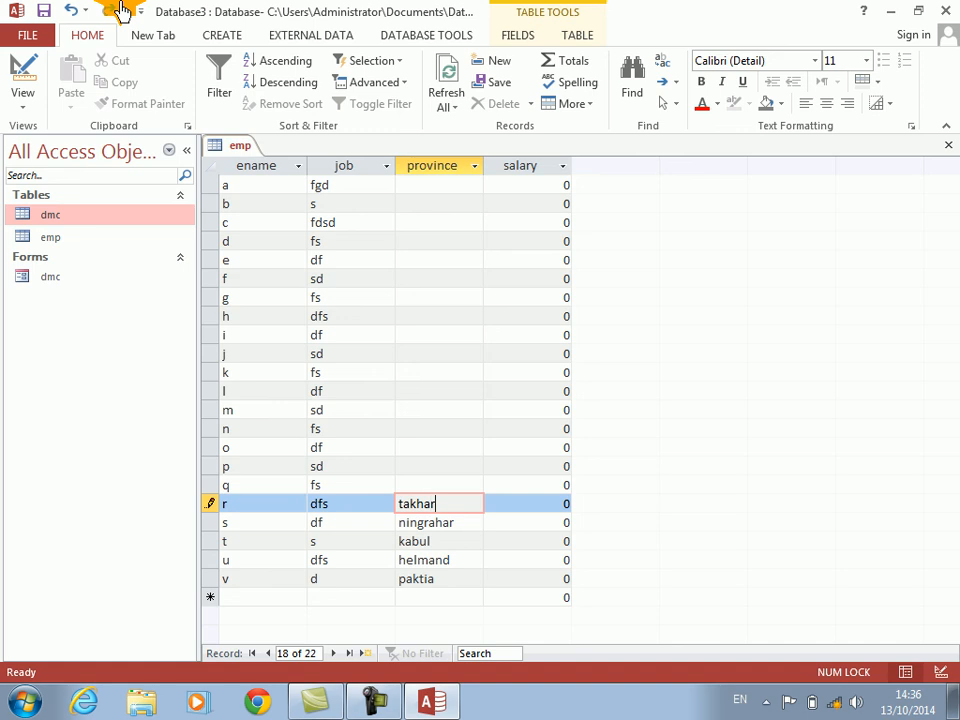
text(akhar)
- Enter the provinces from record q up to m as parwan, helmand, paktia, kabul and laghman
key(Up)
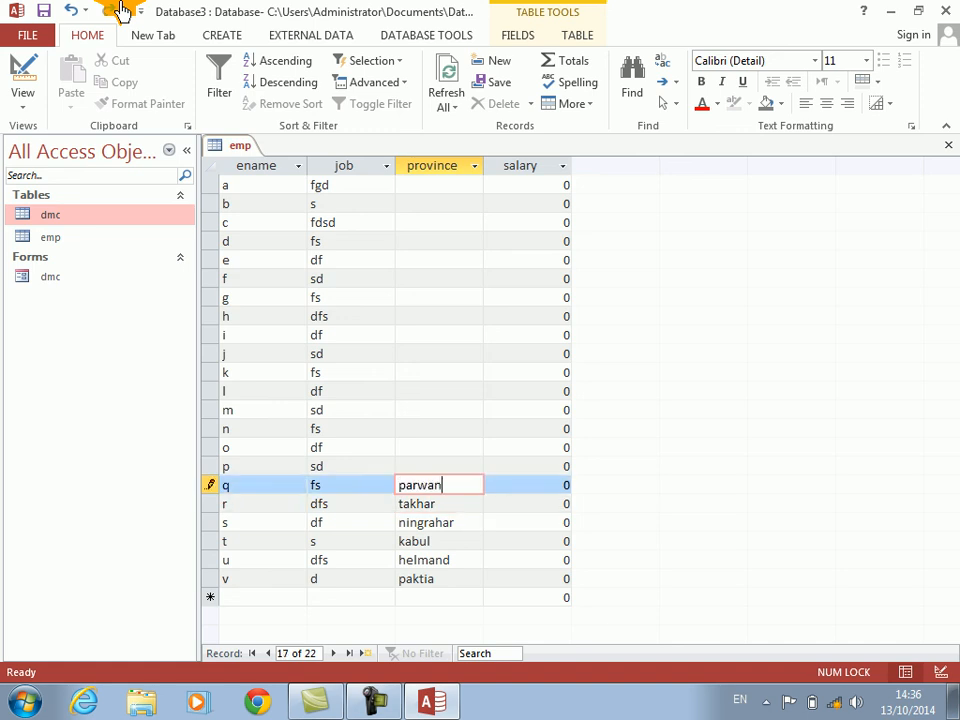
key(Up)
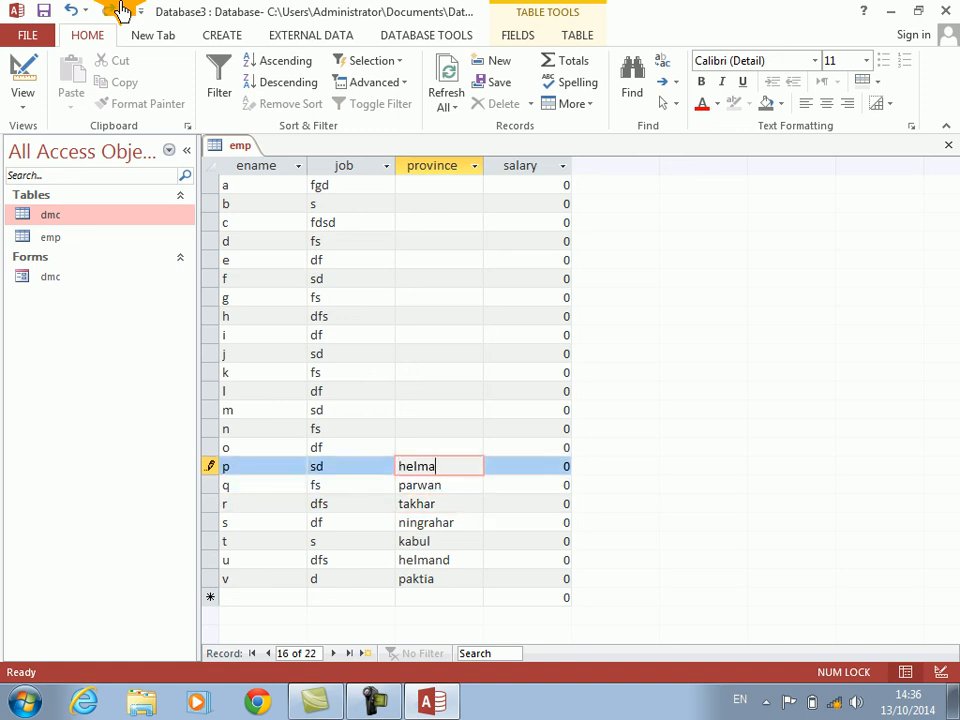
key(Up)
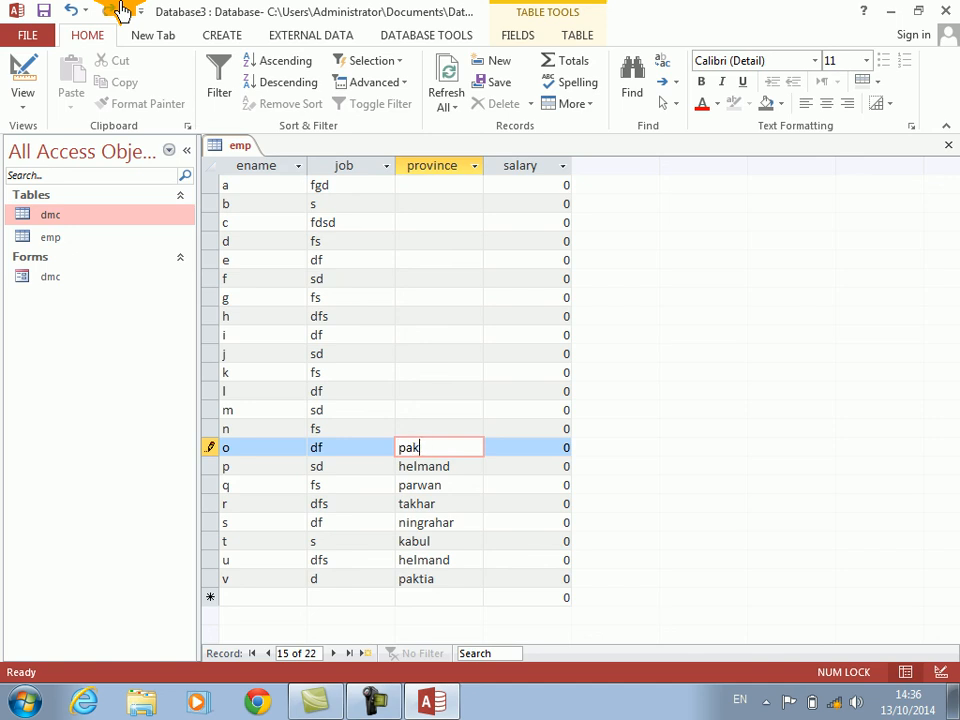
key(Up)
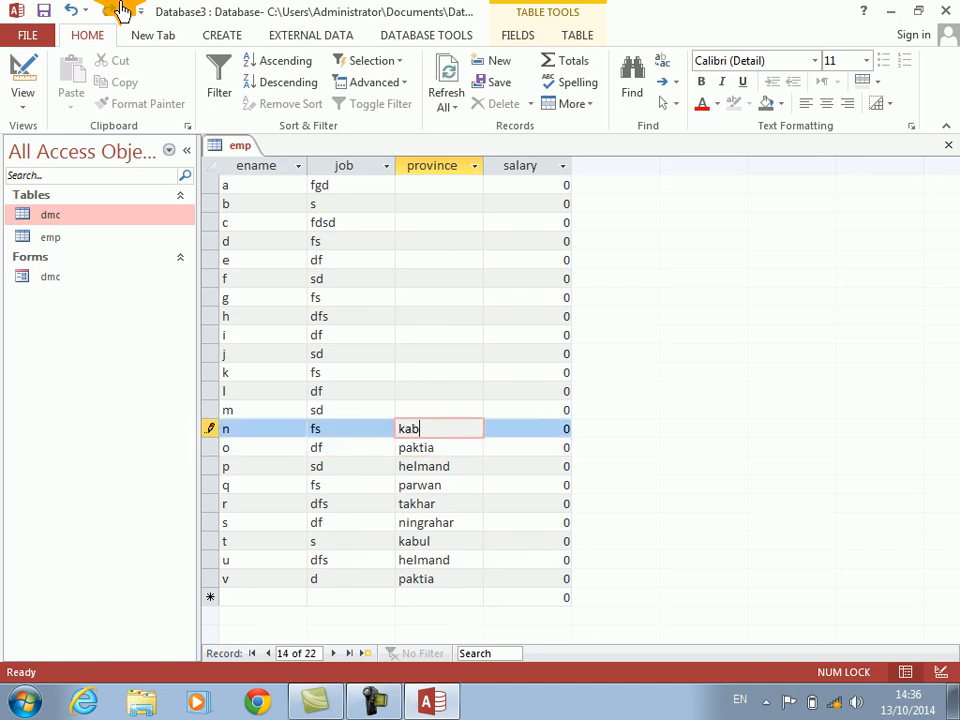
key(Up)
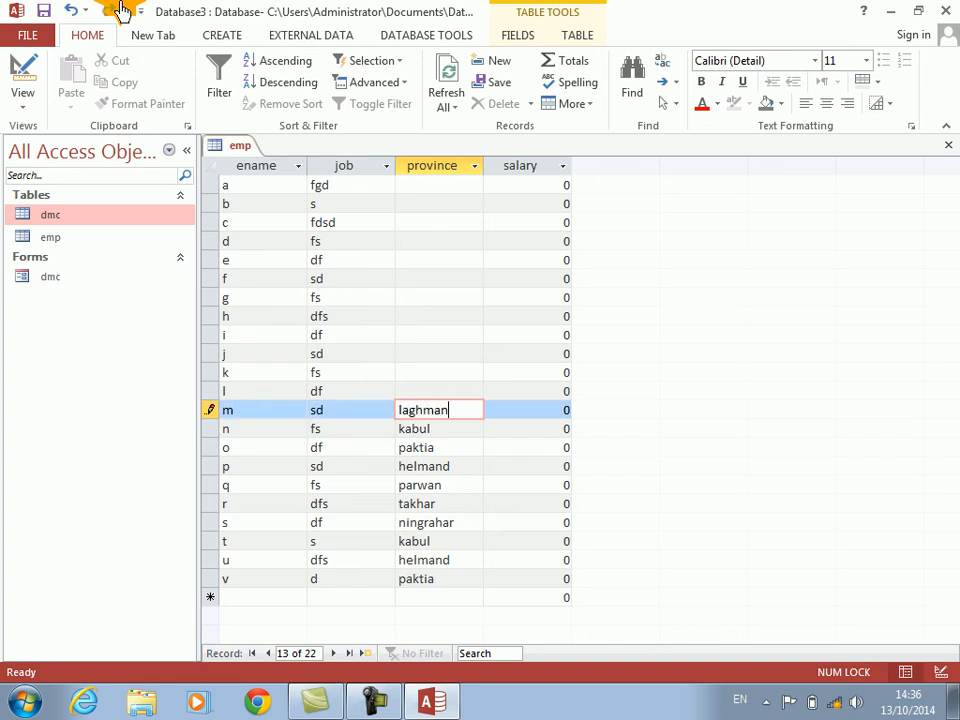
- Enter the provinces from record l up to g as laghman, kunduz, kunar, kunar, takhar and paktia
key(Up)
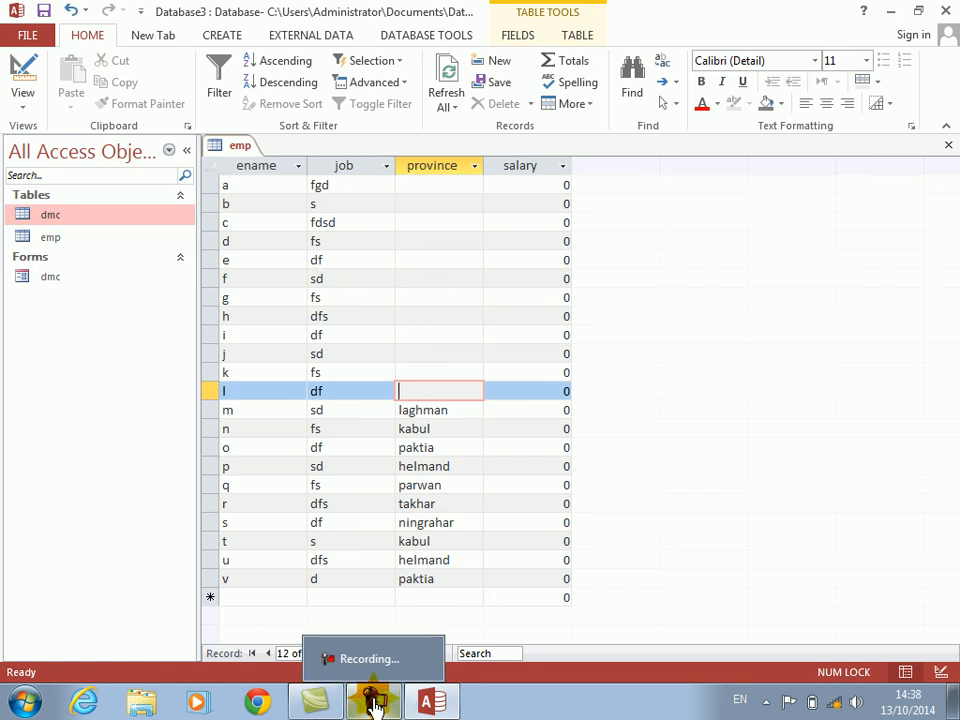
text(laghman)
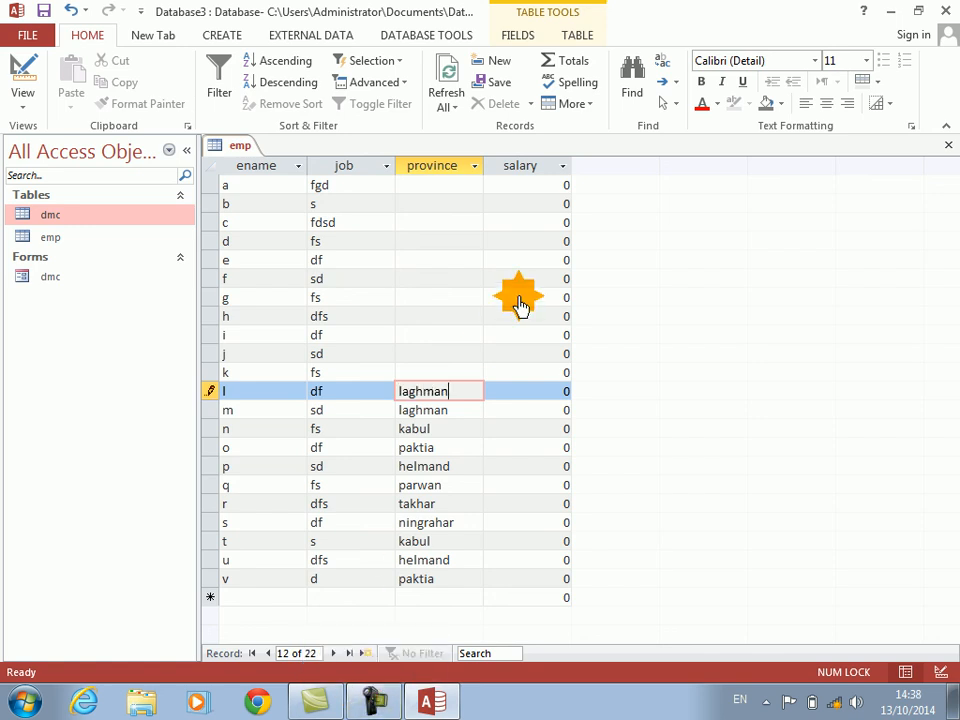
key(Up)
text(kunduz)
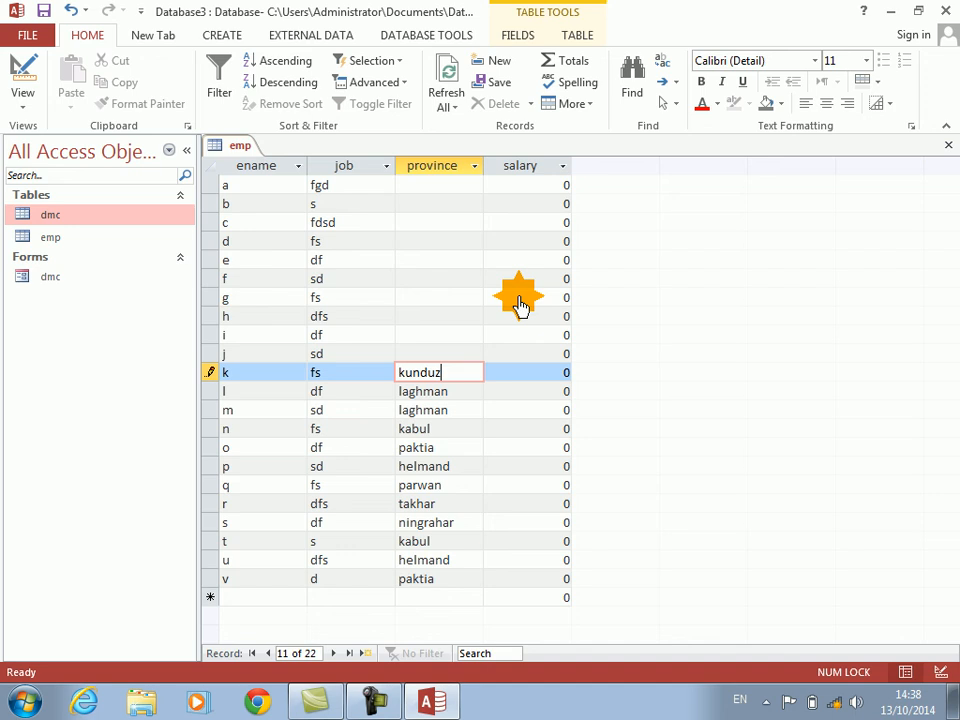
key(Up)
text(kunar)
key(Up)
text(kunar)
key(Up)
text(takhar)
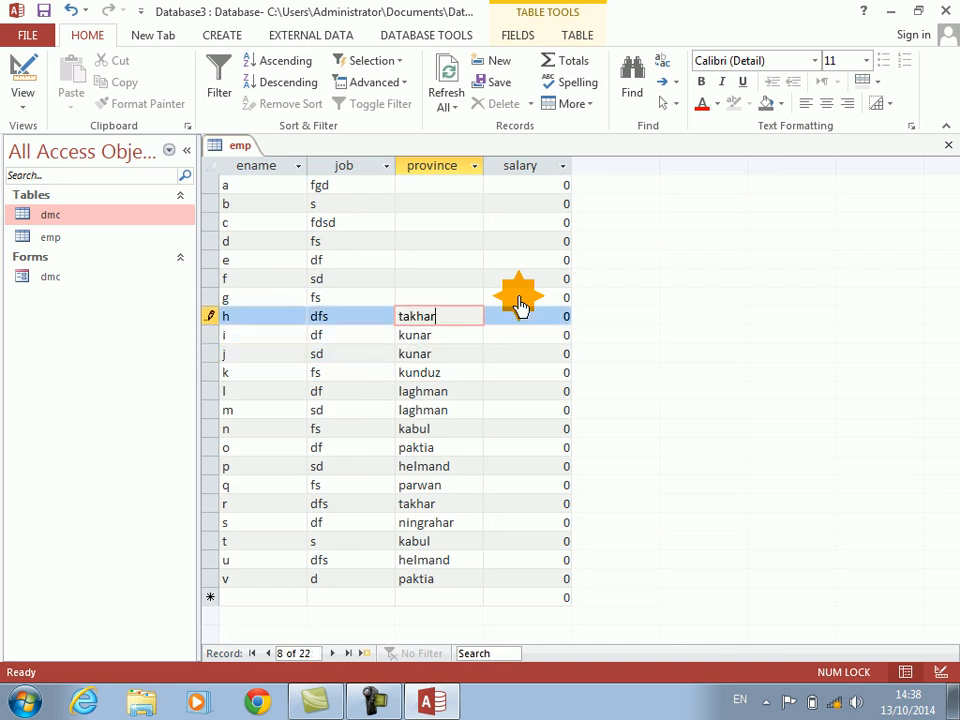
key(Up)
text(paktia)
- Enter the provinces from record f up to a as ningrahar, paktia, helmand, paktia, helmand and paktia
key(Up)
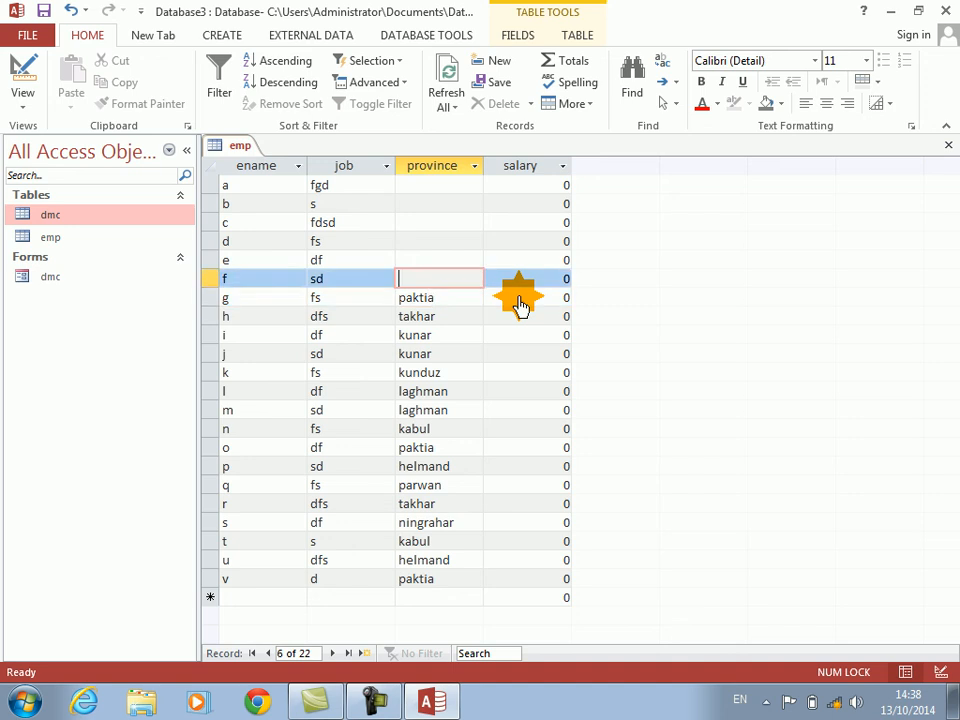
text(ningrahar)
key(Up)
text(paktia)
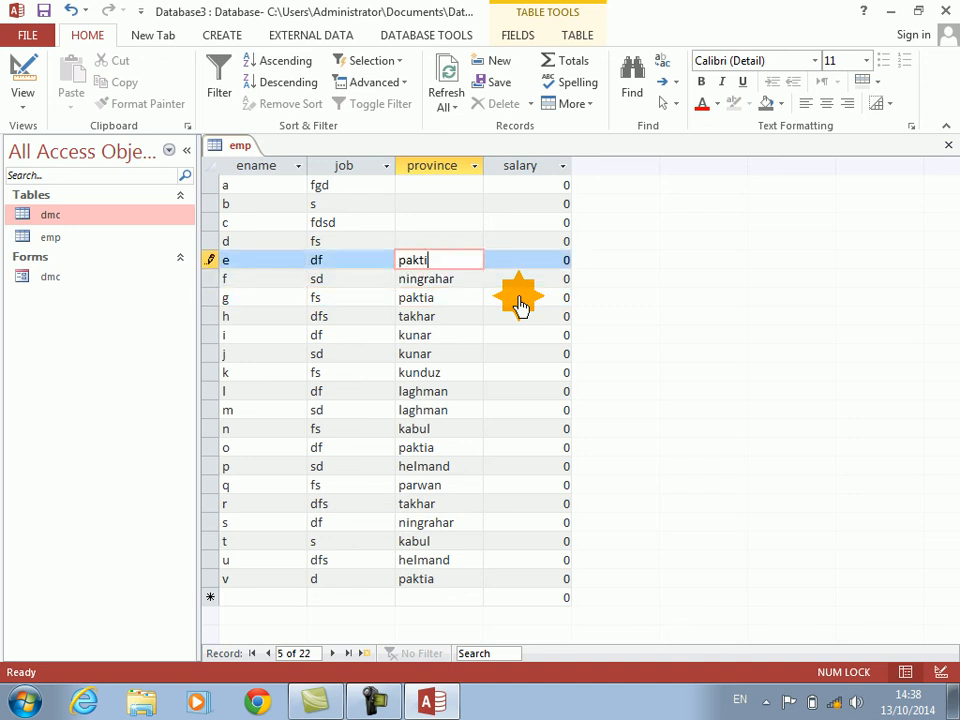
key(Up)
text(helmand)
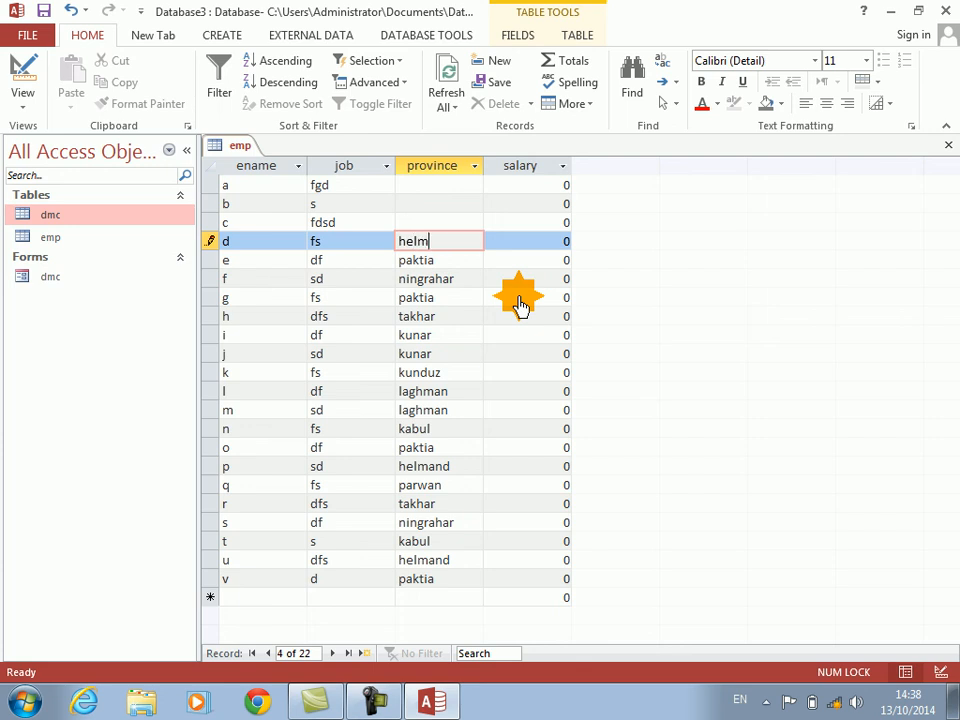
key(Up)
text(paktia)
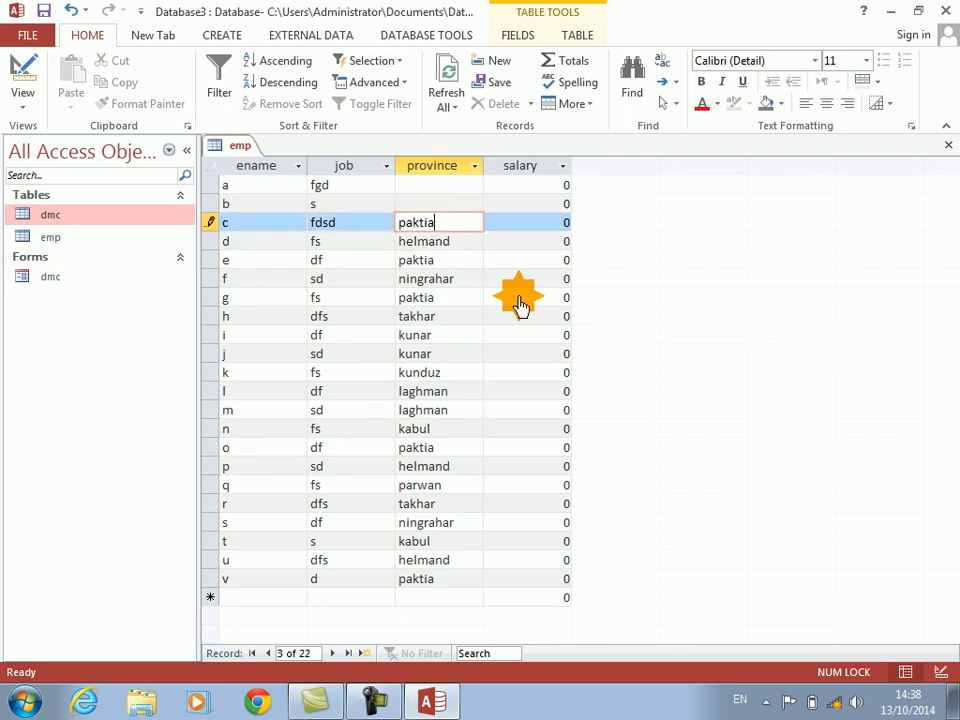
key(Up)
text(helmand)
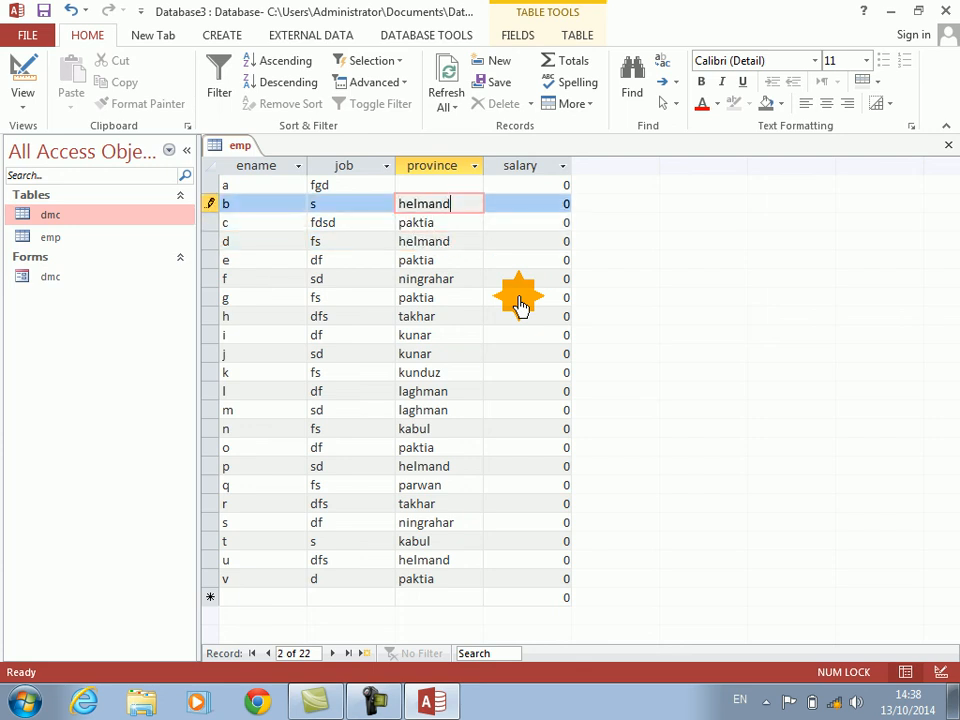
key(Up)
text(paktia)
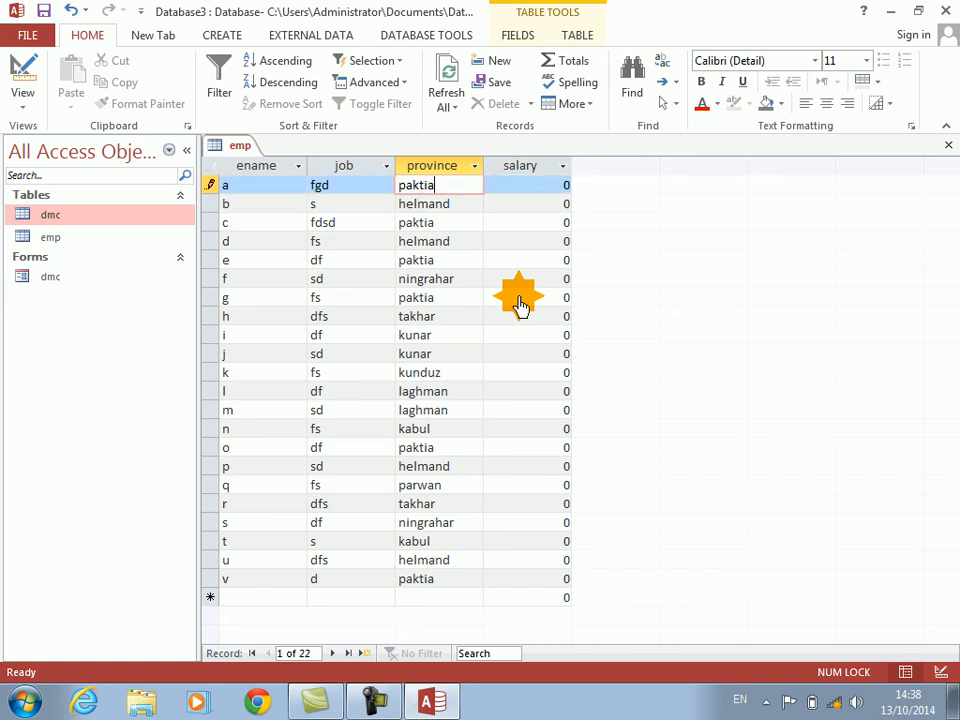
- Set the salaries of records a to e to 9000, 8000, 7800, 900 and 0
key(Tab)
text(9000)
key(Down)
text(8000)
key(Down)
text(7800)
key(Down)
text(0900)
key(Down)
text(00)
- Set the salaries of records f to k to 9000, 6000, 9000, 6000, 9000 and 6000
key(Down)
text(9000)
key(Down)
text(6000)
key(Down)
text(9000)
key(Down)
text(6000)
key(Down)
text(9000)
key(Down)
text(6)
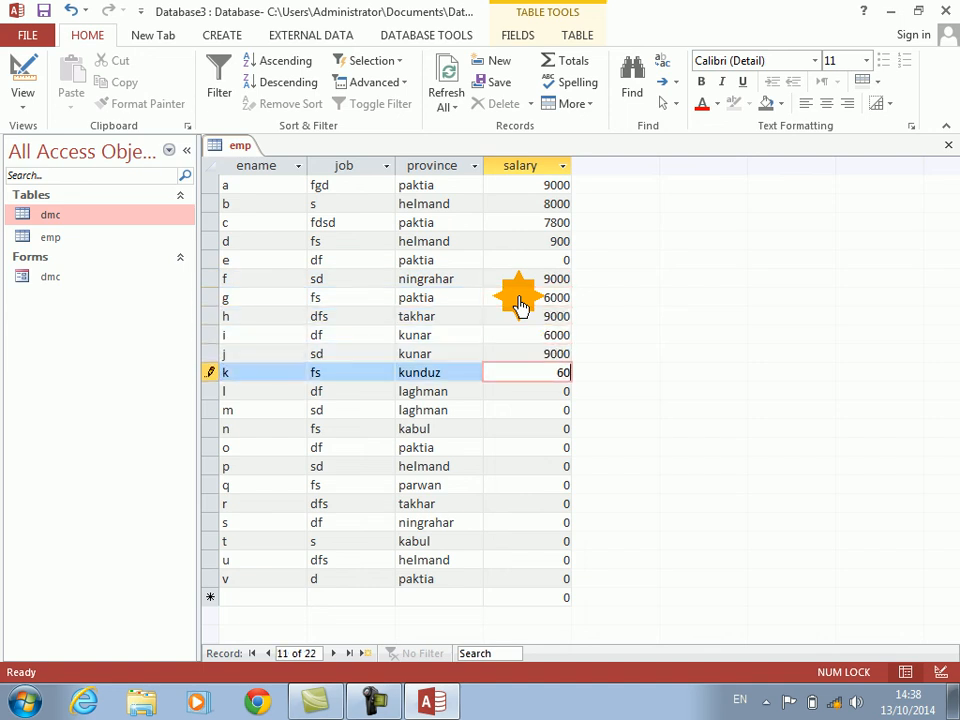
text(000)
- Set the salaries of records l to p to 9000, 6000, 9000, 700 and 9000
key(Down)
text(9000)
key(Down)
text(6000)
key(Down)
text(9000)
key(Down)
text(0)
key(Up)
key(Down)
text(700)
key(Down)
text(9000)
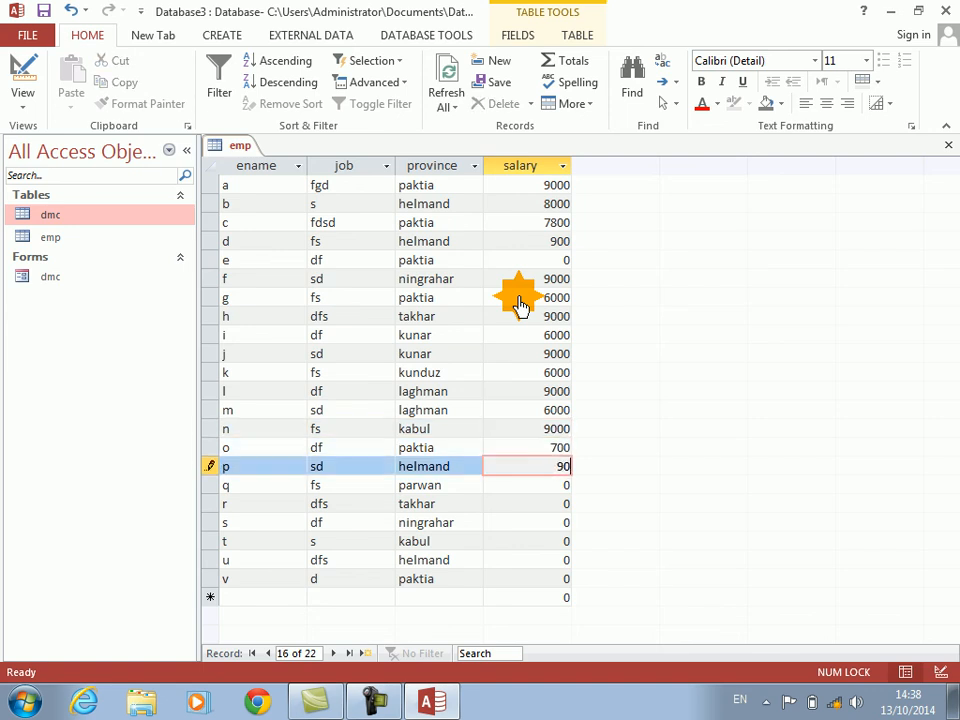
- Set the salaries of records q to v to 6000, 9000, 6000, 9000, 6000 and 6000
key(Down)
text(6000)
key(Down)
text(9000)
key(Down)
text(6000)
key(Down)
text(9000)
key(Down)
text(6000)
key(Down)
text(600)
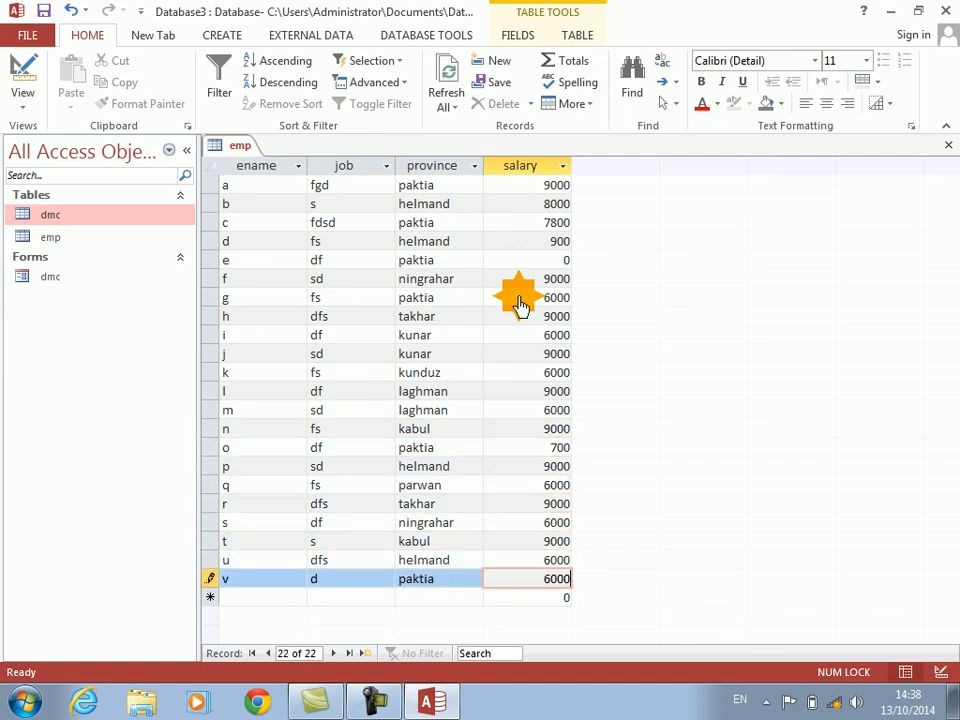
text(0)
key(Down)
key(Up)
key(Up)
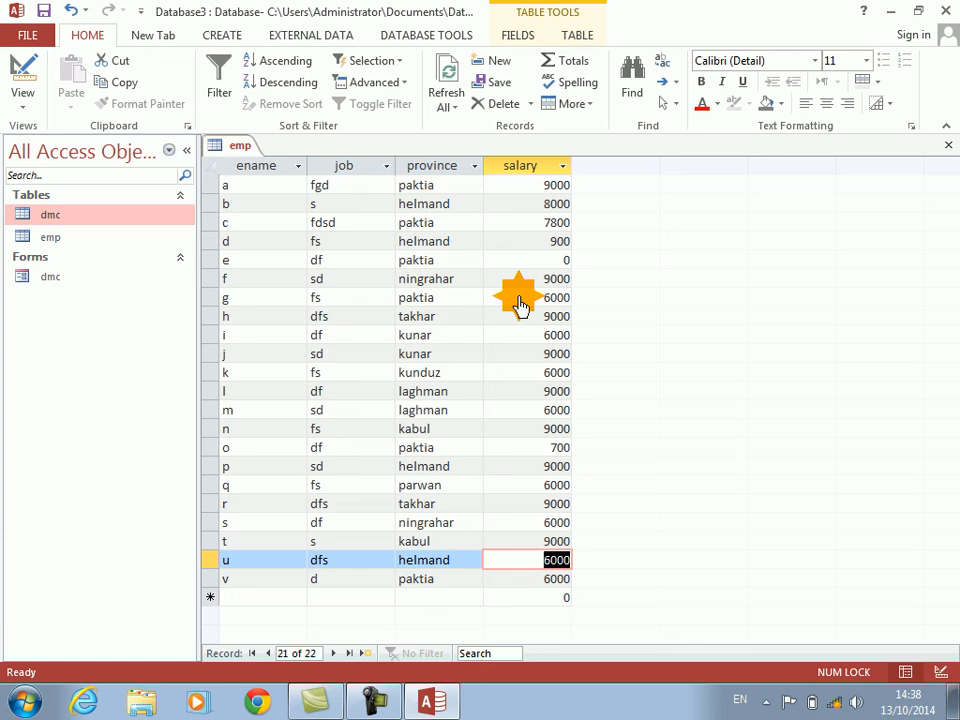
- Close the emp table and create a multiple-items form based on it
key(ctrl+w)
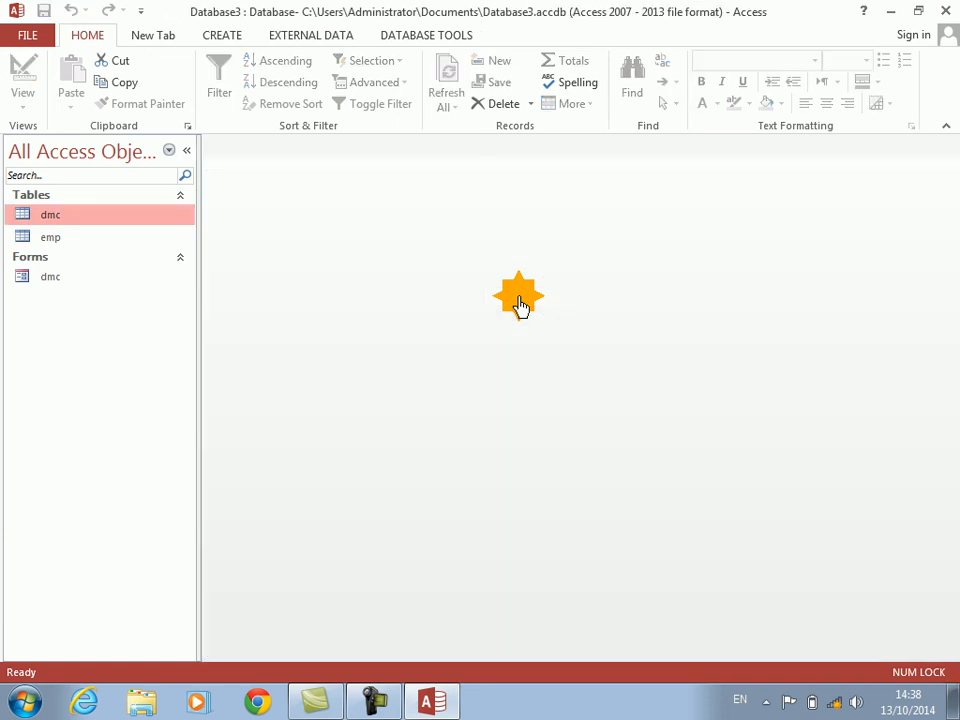
click(38, 238)
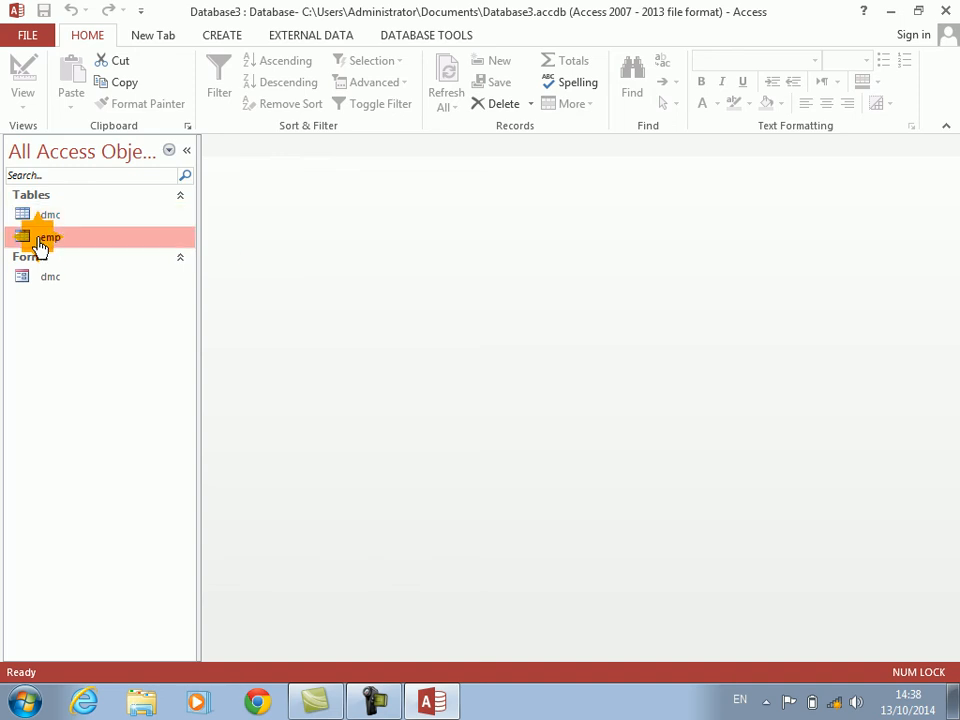
click(222, 35)
click(497, 106)
click(486, 140)
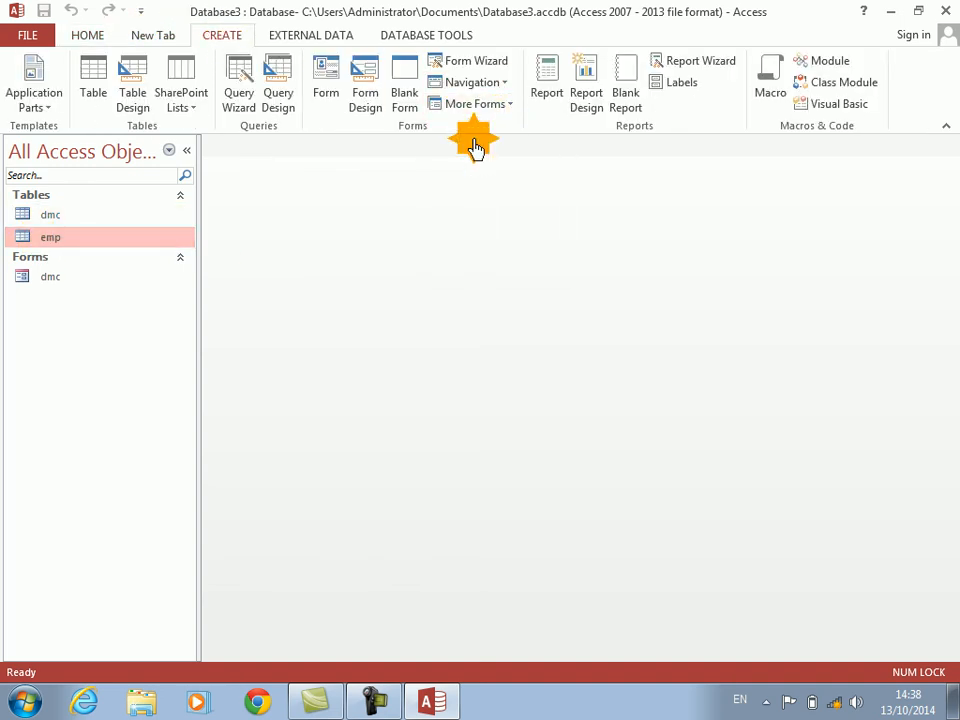
- Switch the emp form to Design View and reduce the detail fields' height to about 0.7 cm
click(36, 95)
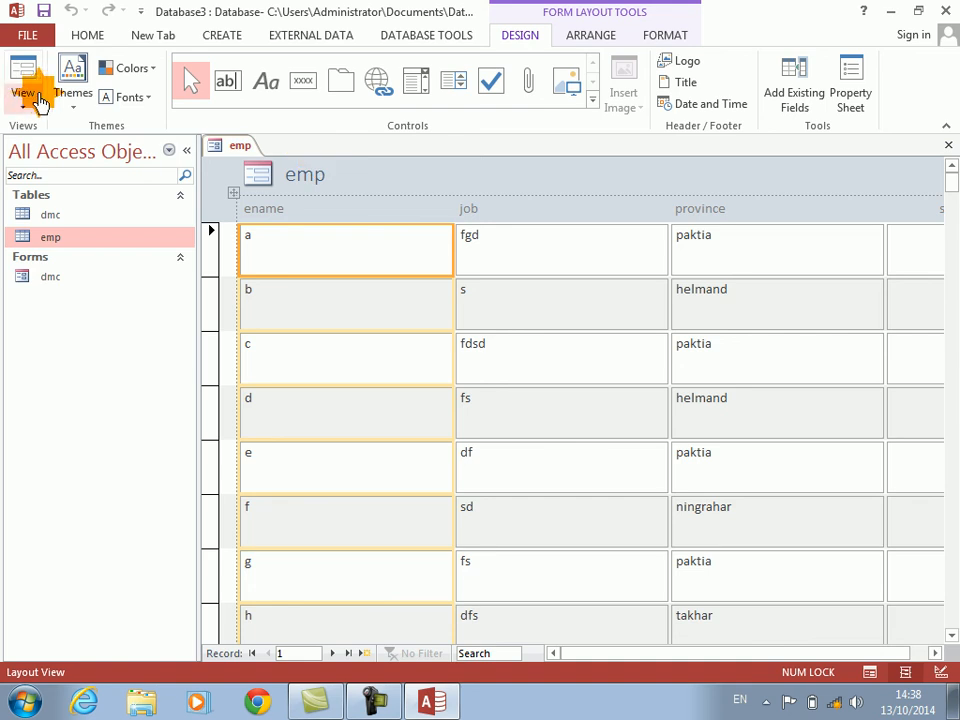
click(60, 220)
click(326, 300)
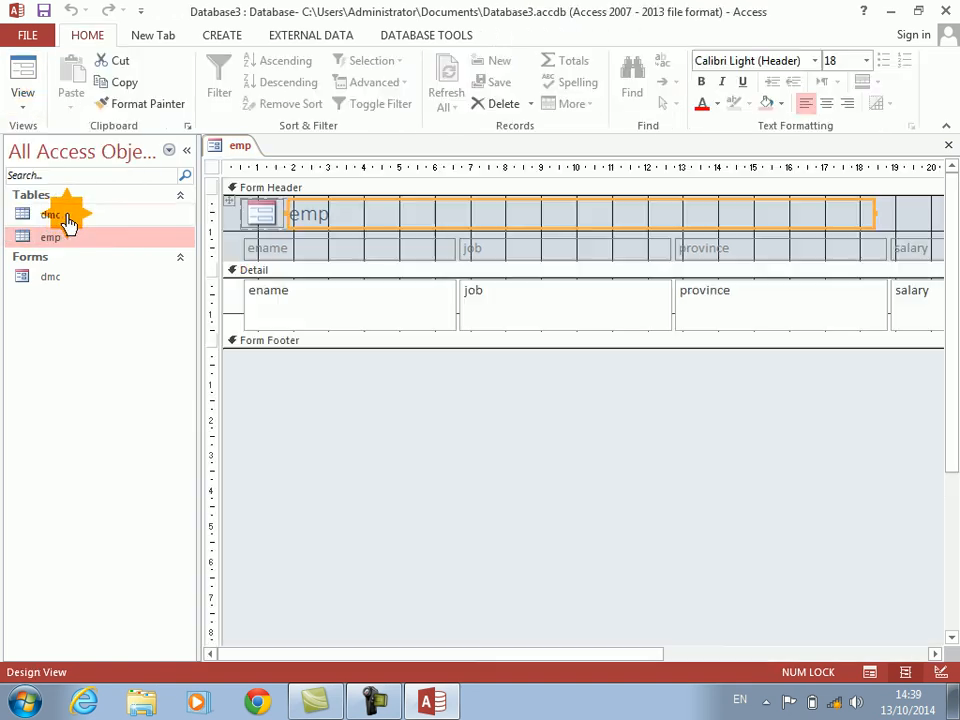
drag(350, 328, 350, 303)
- Narrow the ename, job, province and salary columns to about 3.5, 3.6, 4.5 and 2.5 cm, and shrink the Detail section to fit
drag(456, 291, 368, 291)
click(477, 291)
drag(583, 291, 500, 291)
click(610, 291)
drag(715, 291, 662, 291)
click(710, 291)
drag(757, 291, 754, 291)
drag(333, 340, 332, 312)
- Use the custom Conditional Formatting command to start a rule on the province field for values equal to paktia
click(547, 300)
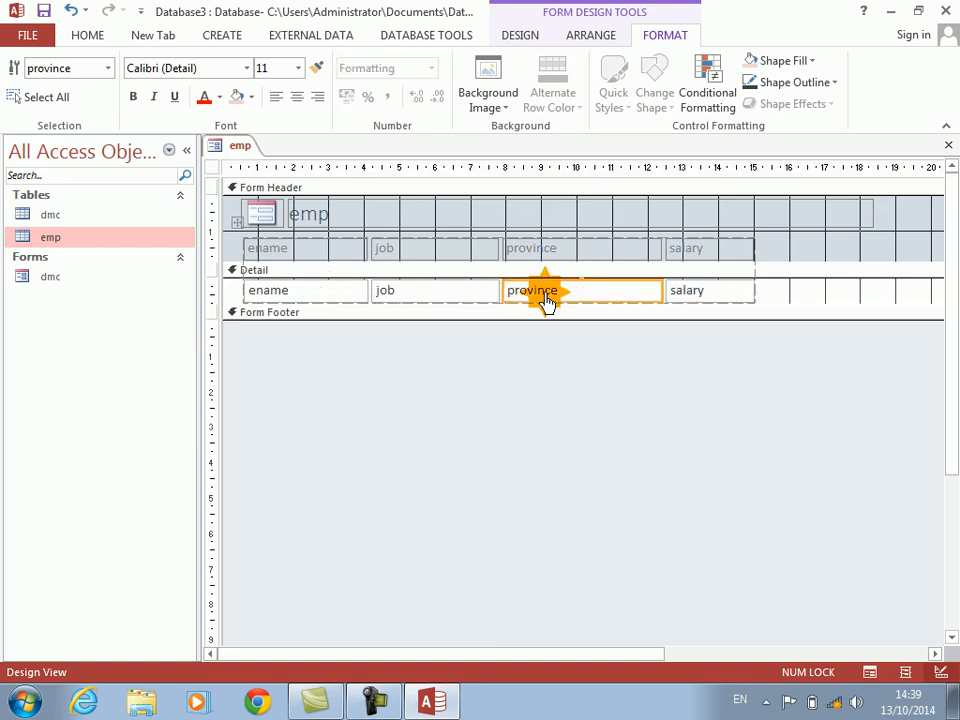
click(150, 38)
click(118, 75)
click(274, 276)
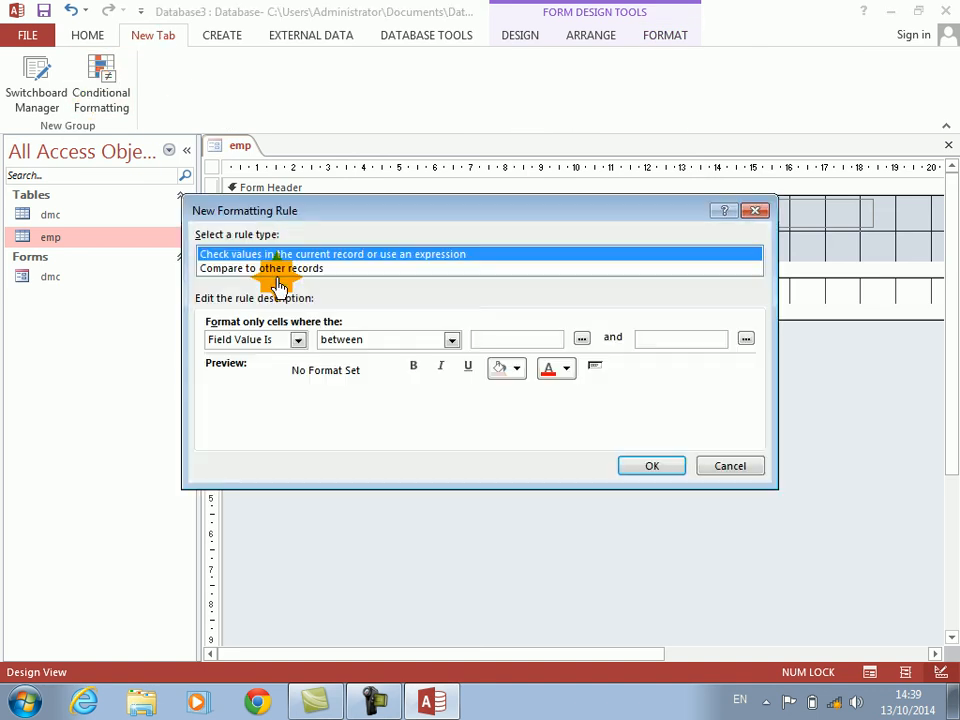
click(450, 341)
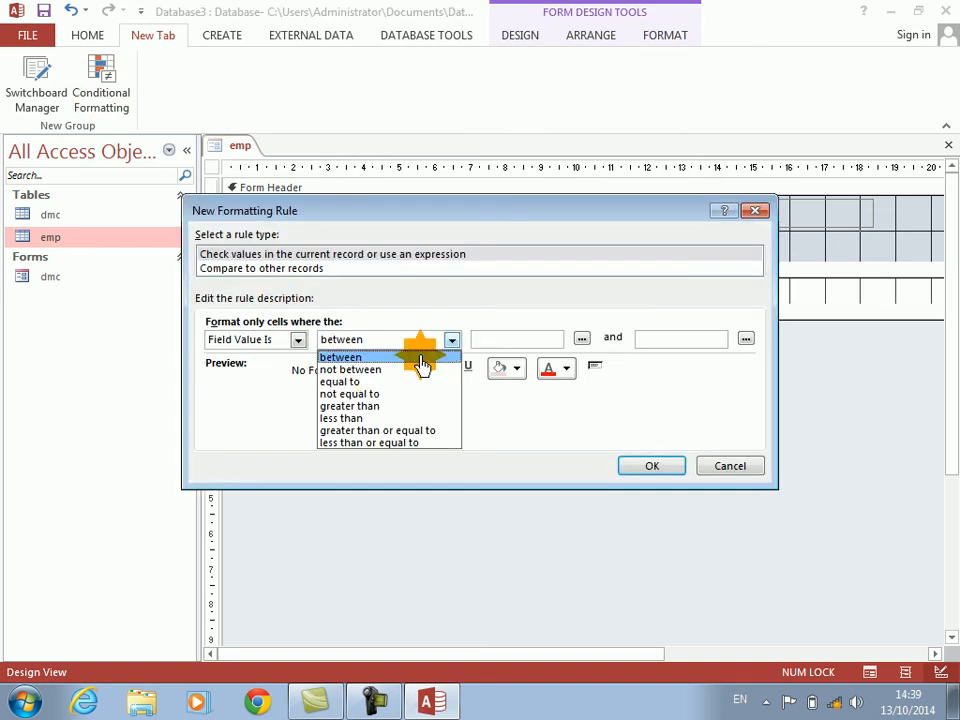
click(362, 381)
click(506, 340)
text(paktia)
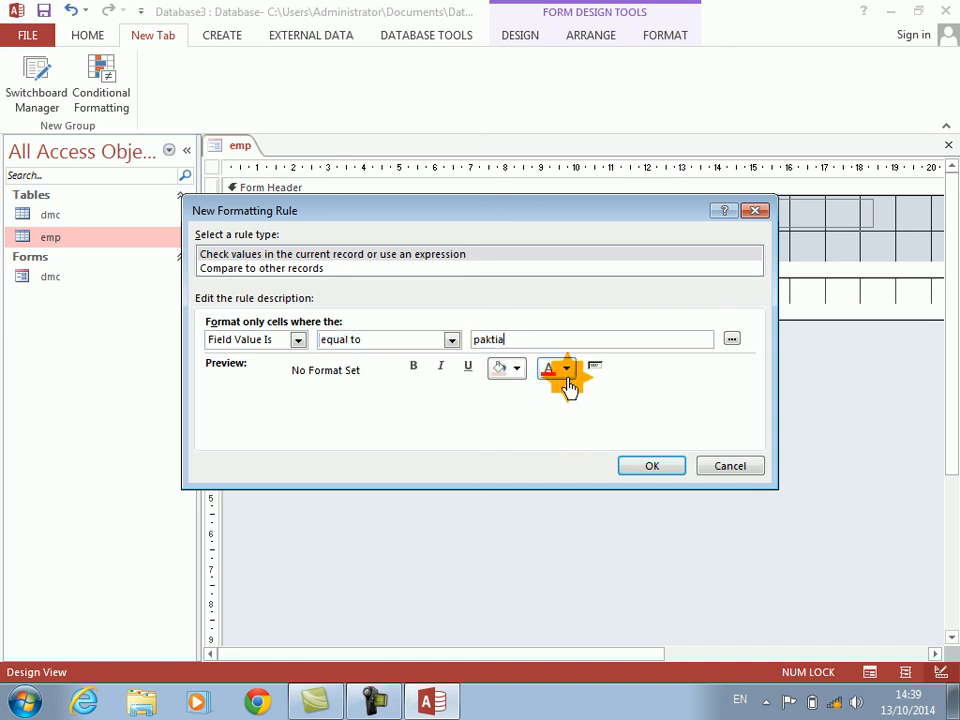
- Format the paktia rule with bold dark red text, save it and show the form in Form View
click(566, 370)
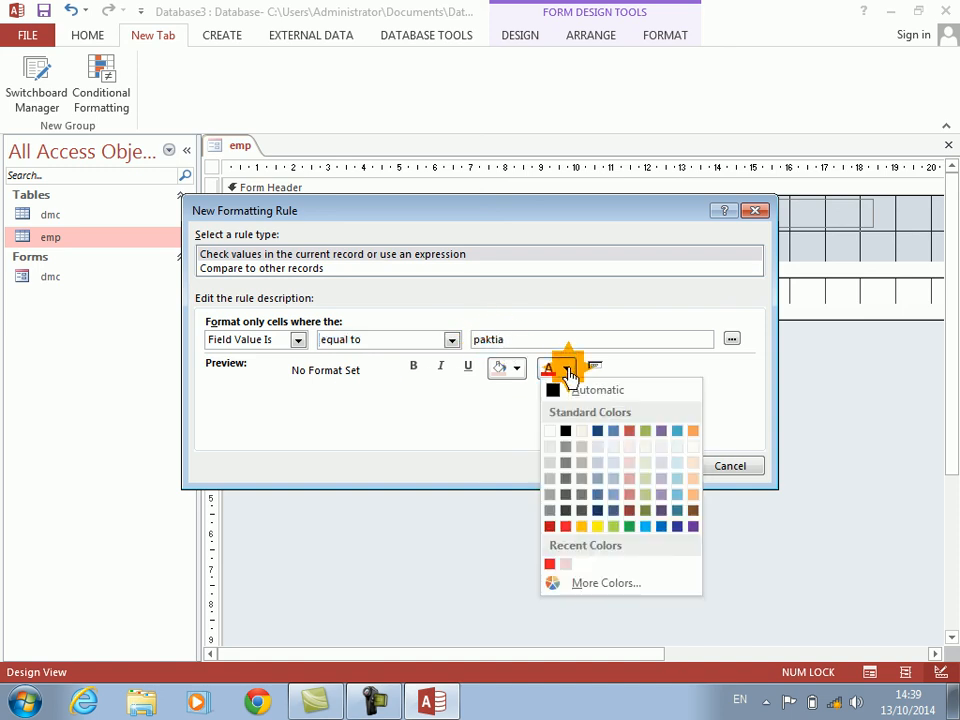
click(550, 529)
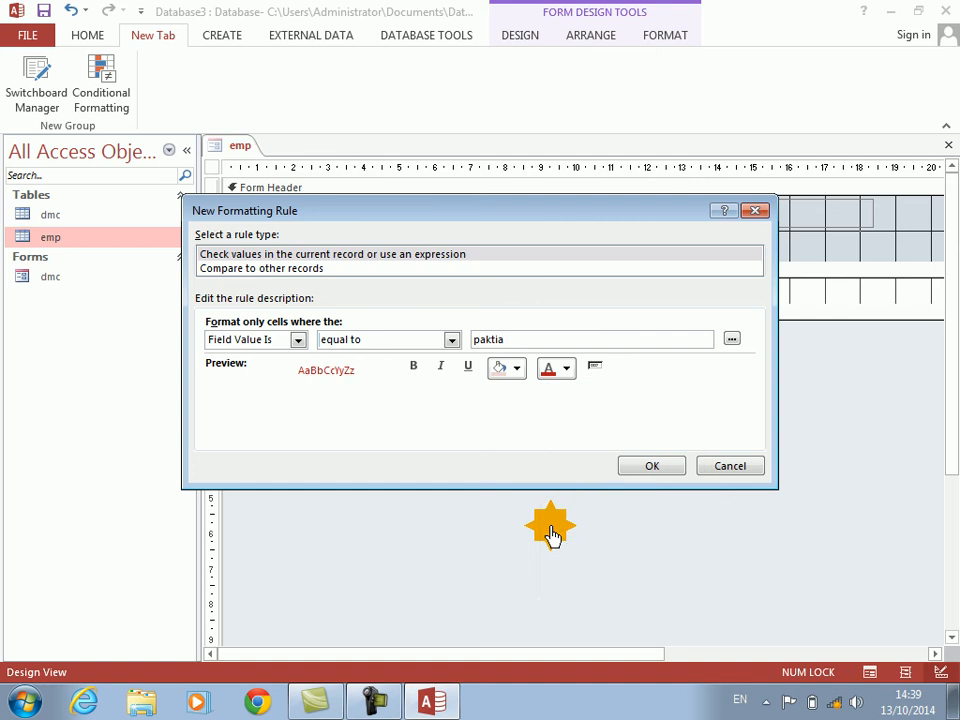
click(415, 367)
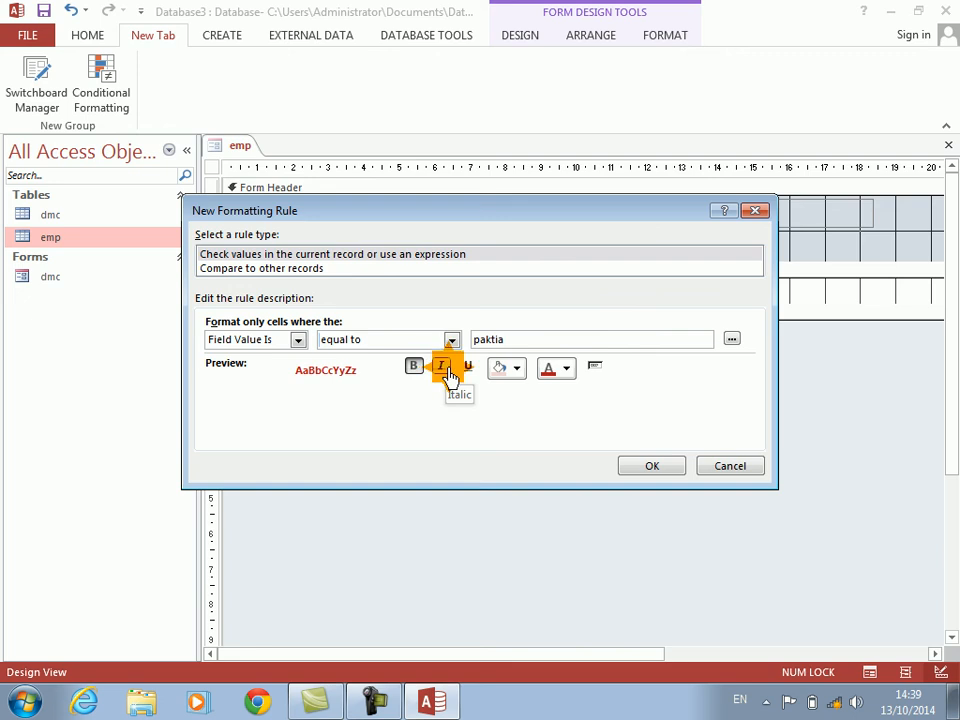
click(649, 466)
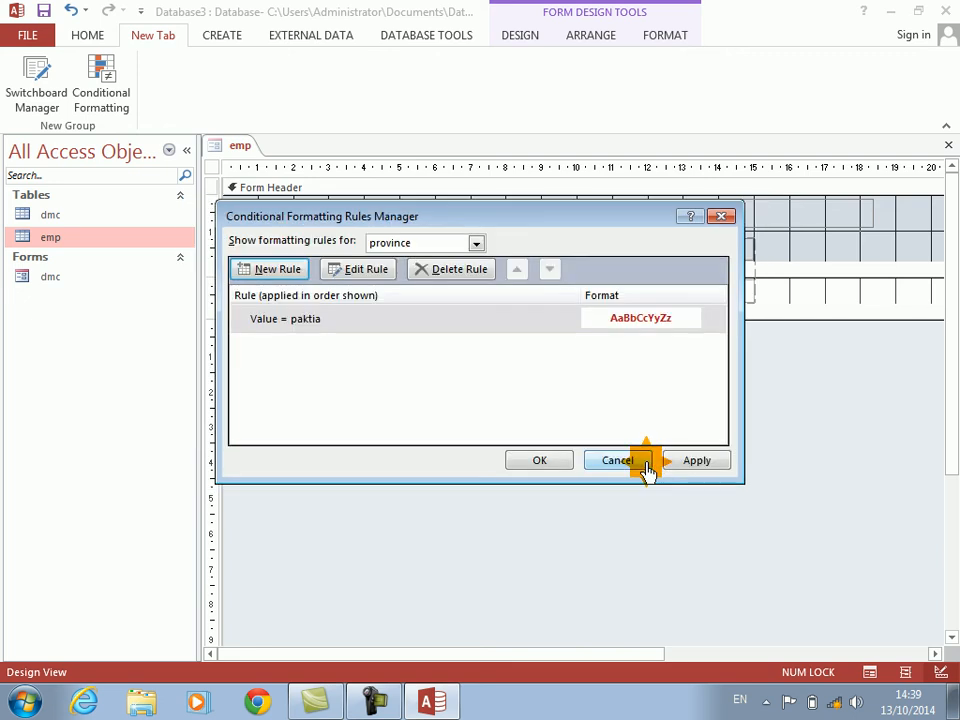
click(551, 465)
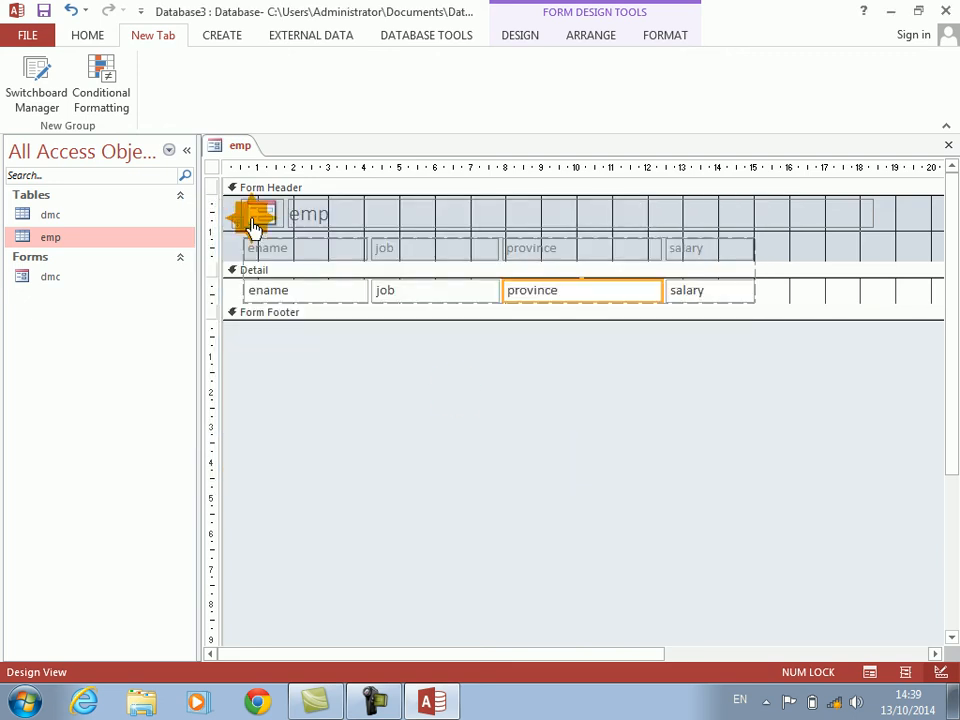
click(520, 36)
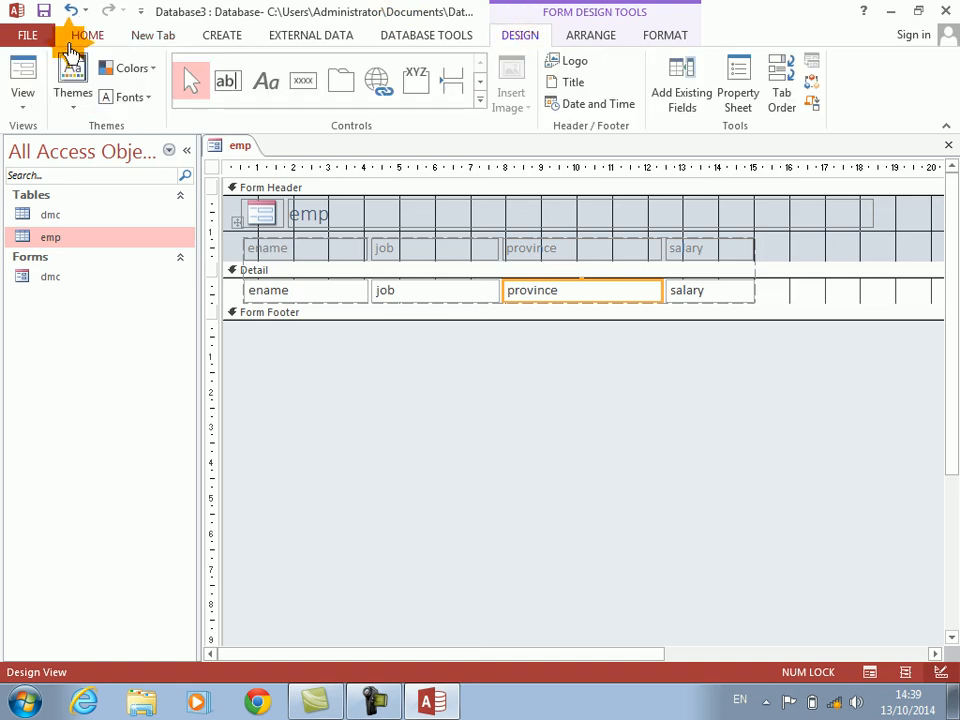
click(24, 78)
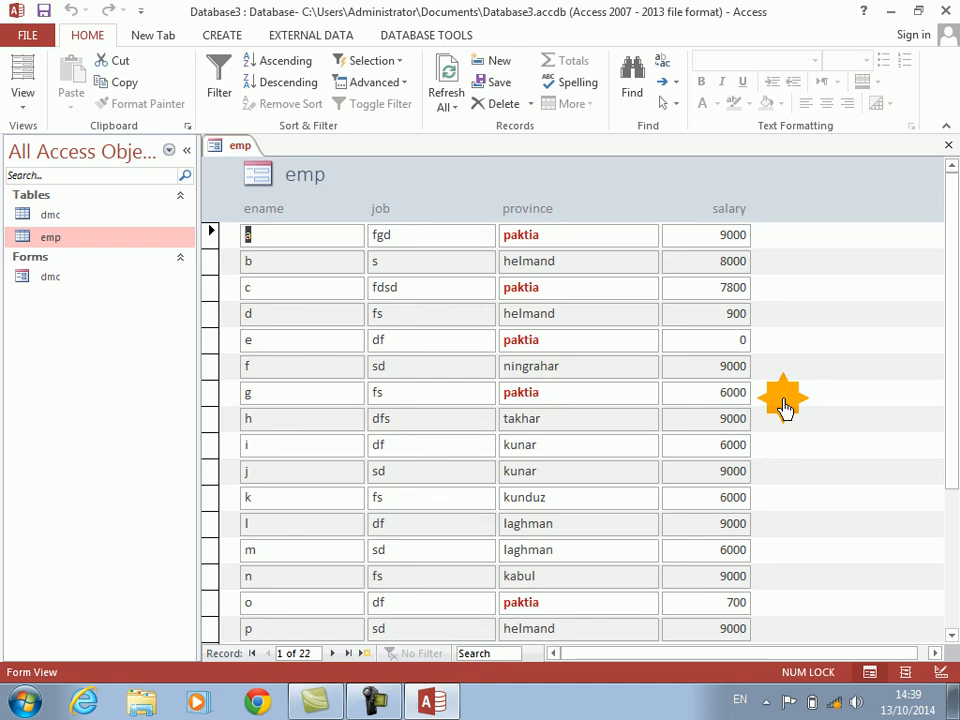
- Return to Design View and start a second province formatting rule for values equal to ningrahar
right_click(788, 200)
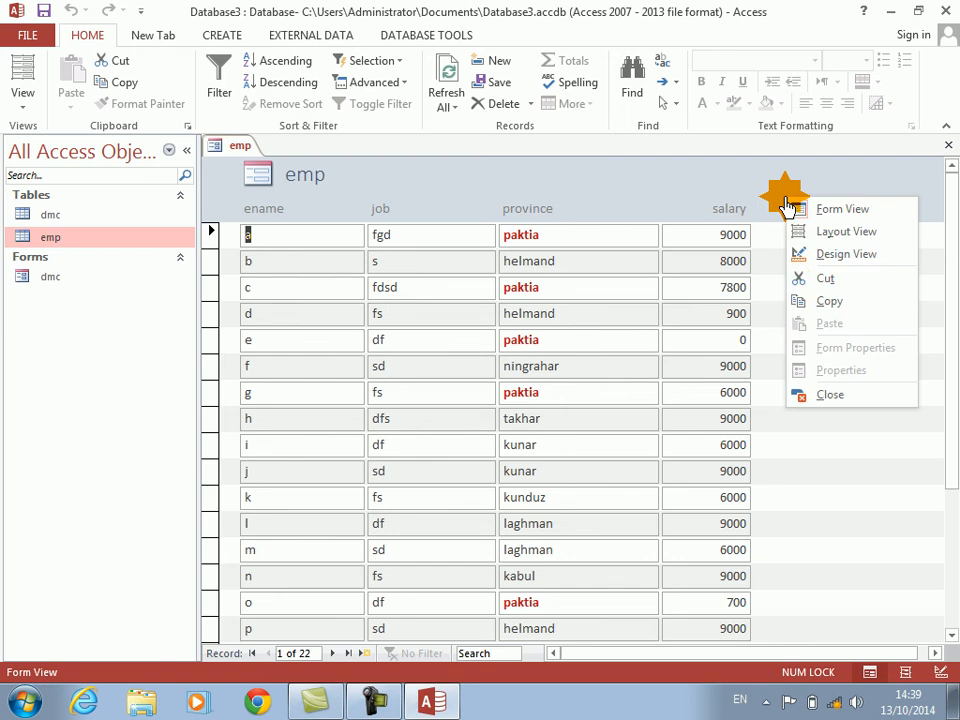
click(845, 254)
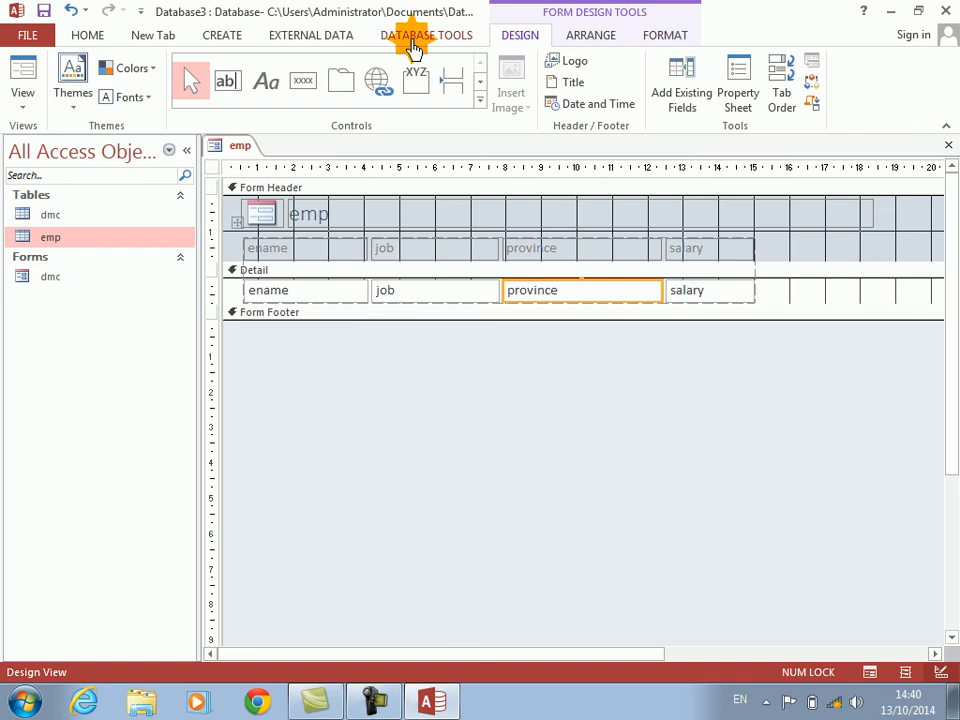
click(155, 38)
click(103, 90)
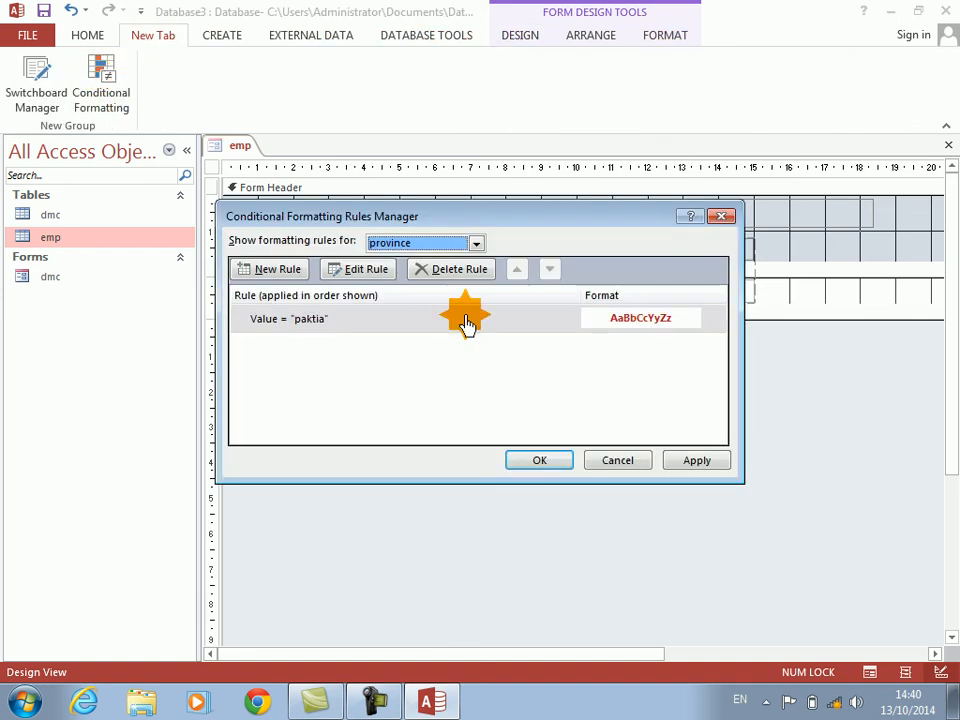
drag(334, 224, 393, 277)
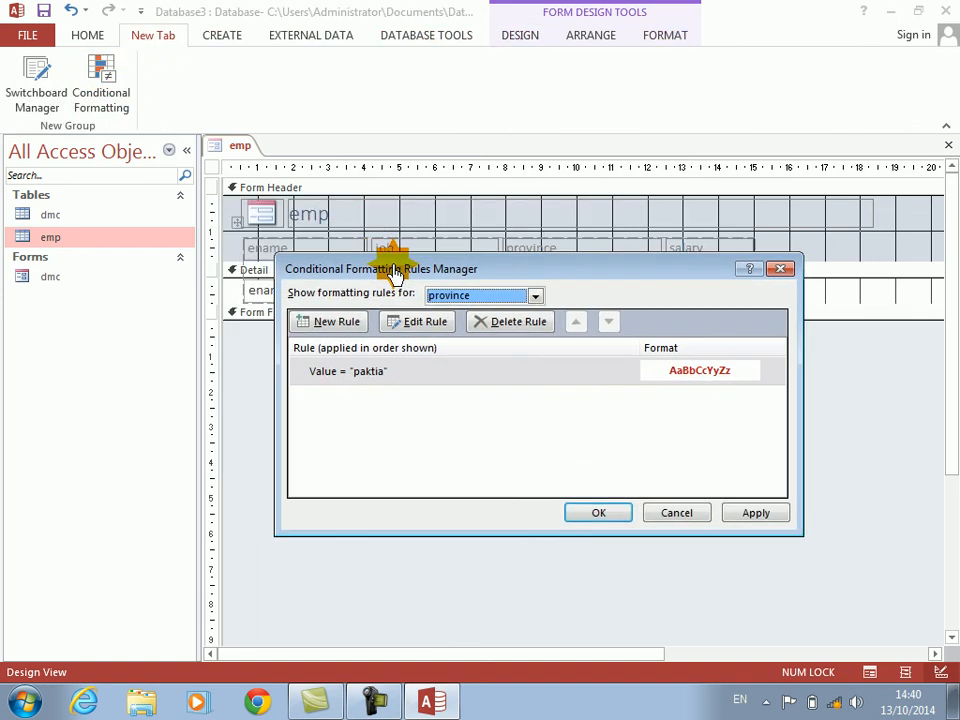
click(333, 325)
click(509, 392)
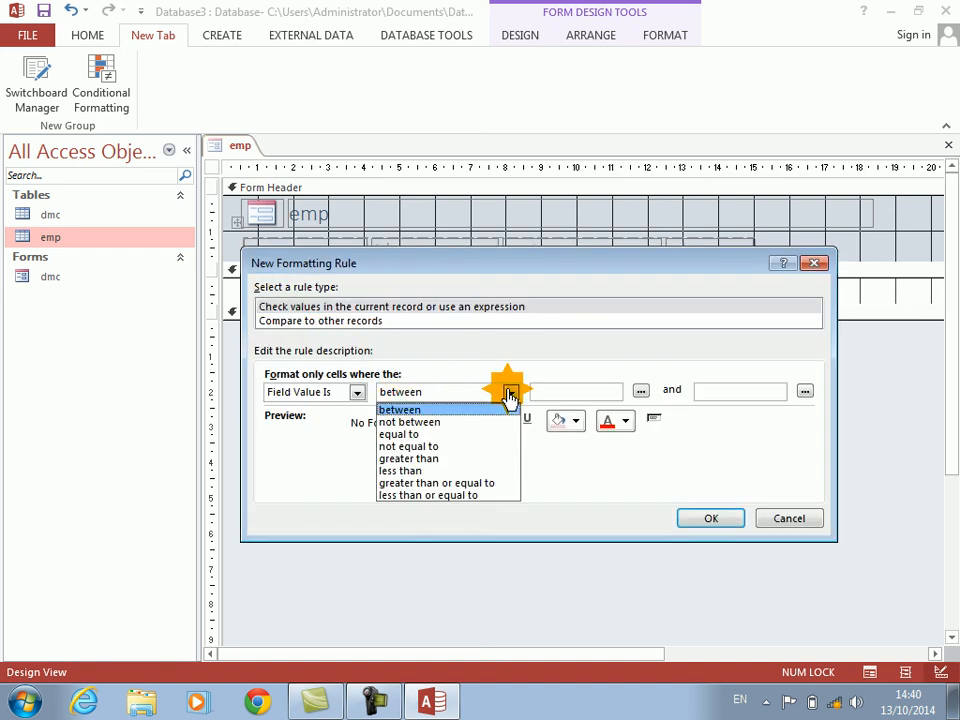
click(432, 436)
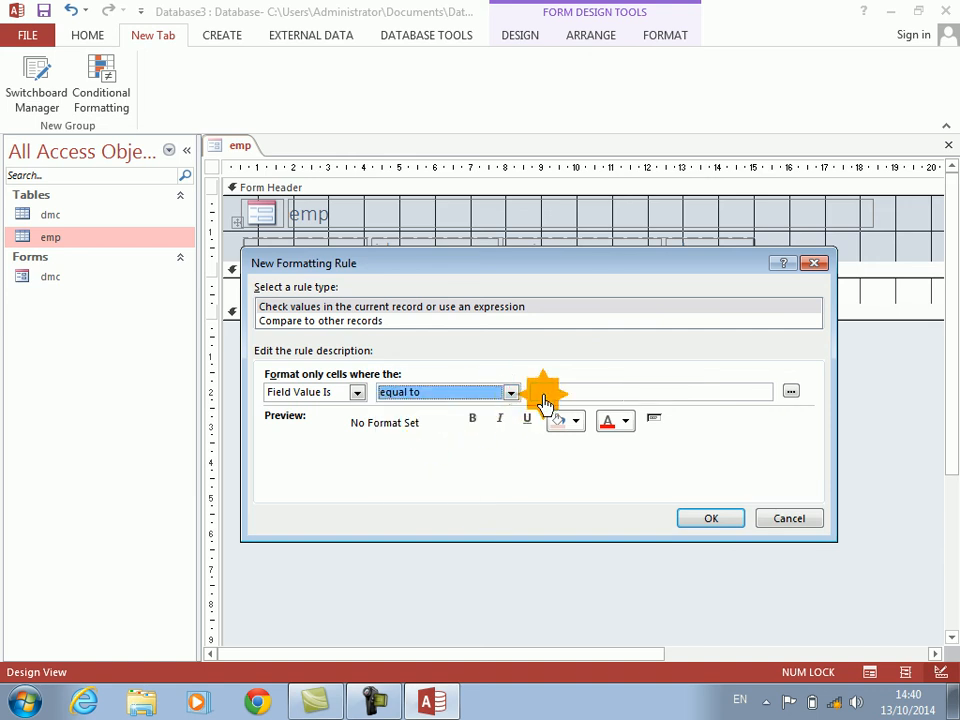
click(545, 393)
text(ningrahar)
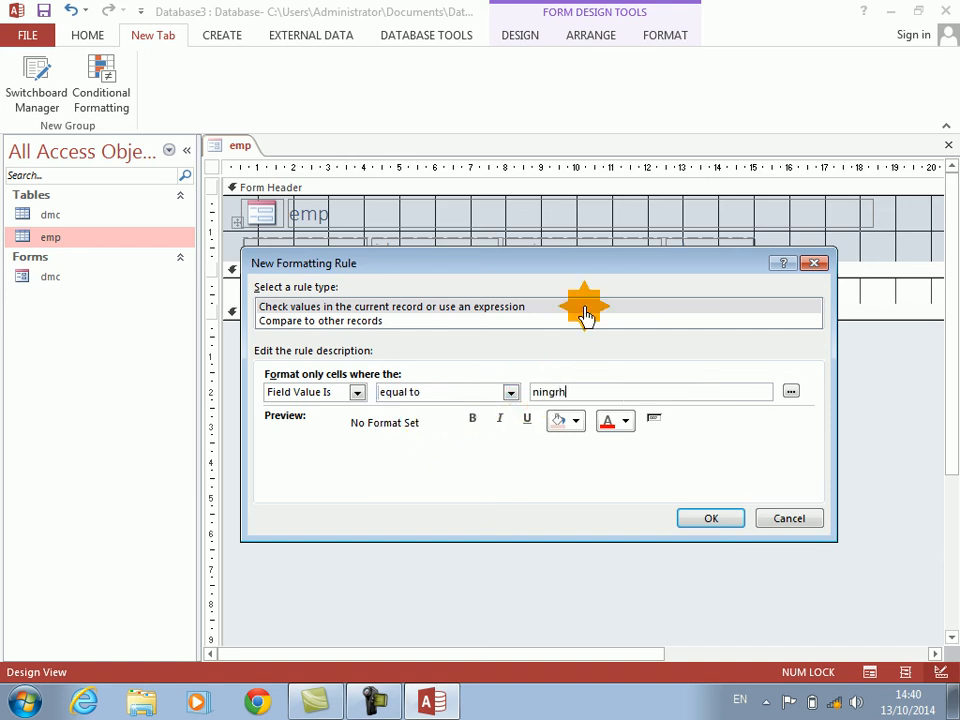
- Give the ningrahar rule gold text, save it and show the form in Form View
click(625, 420)
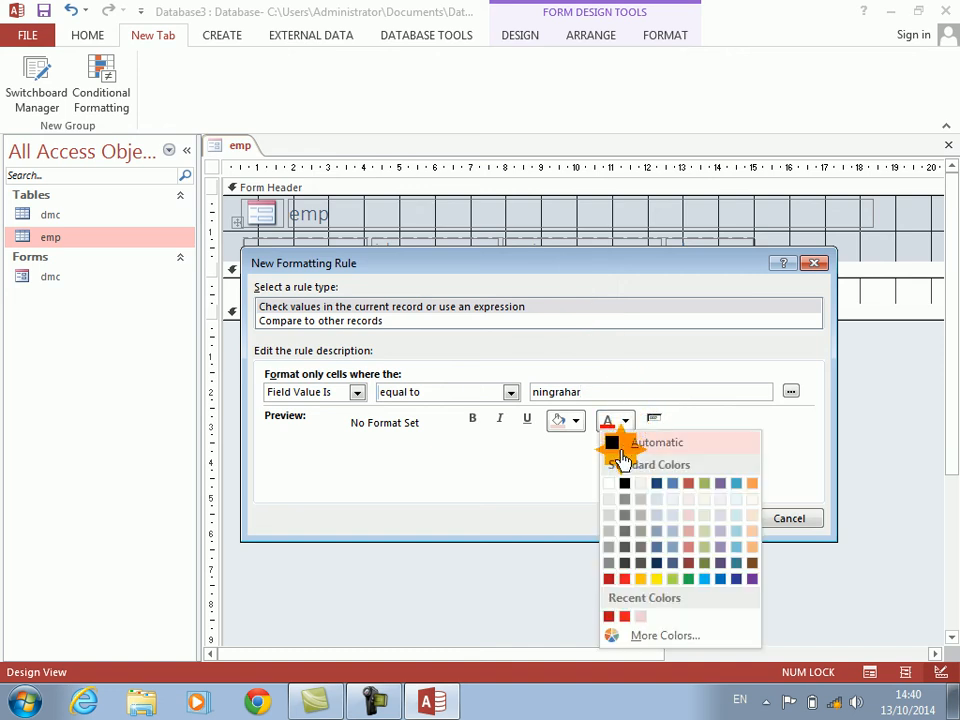
click(654, 578)
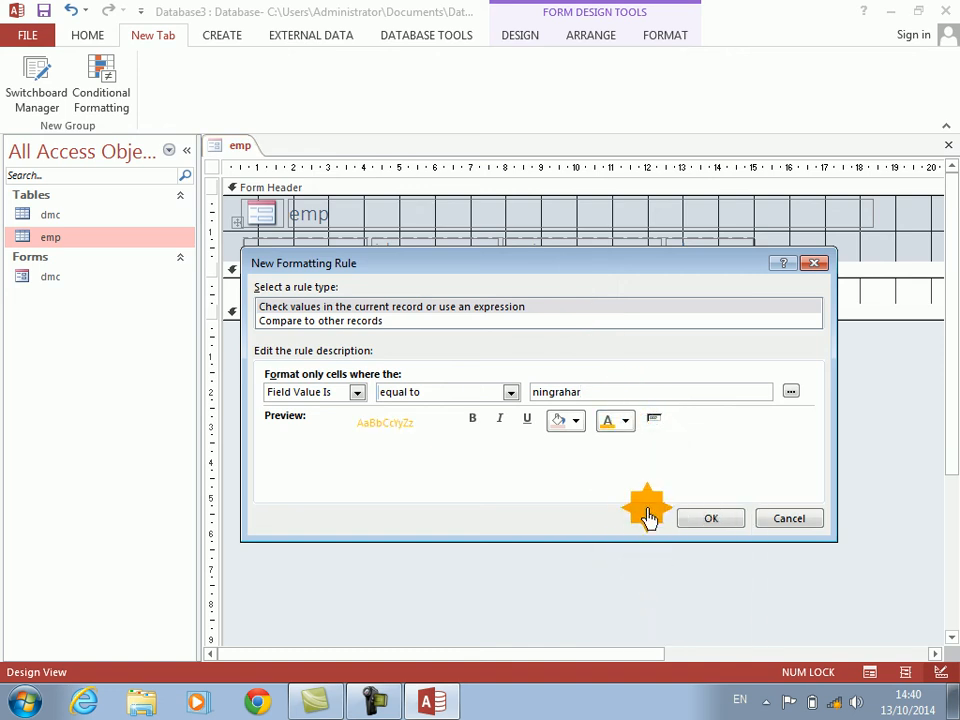
click(708, 519)
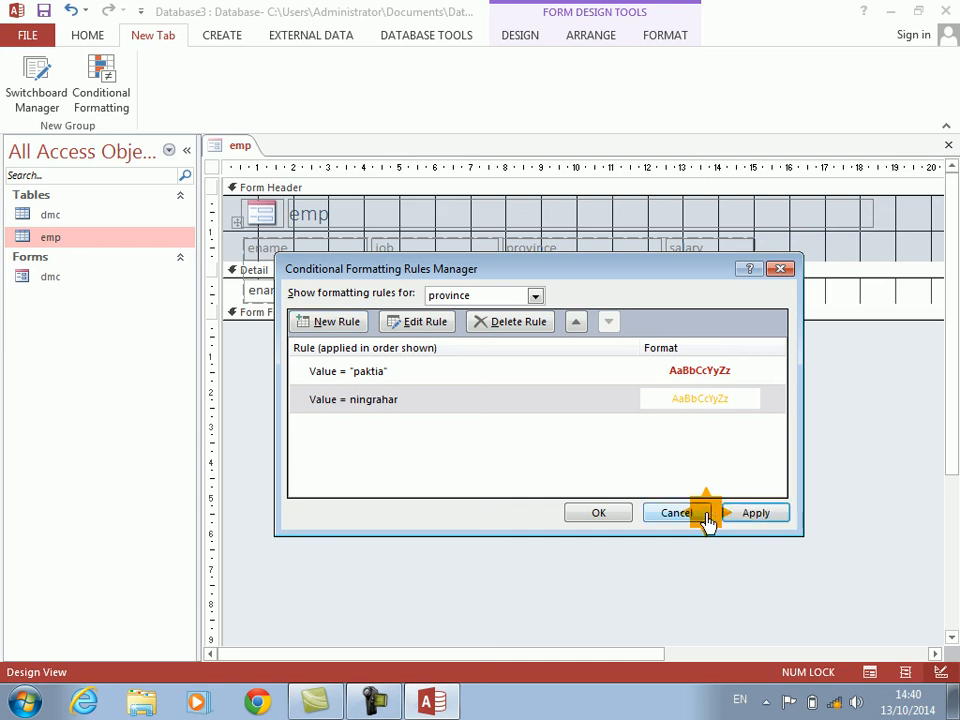
click(606, 513)
click(514, 31)
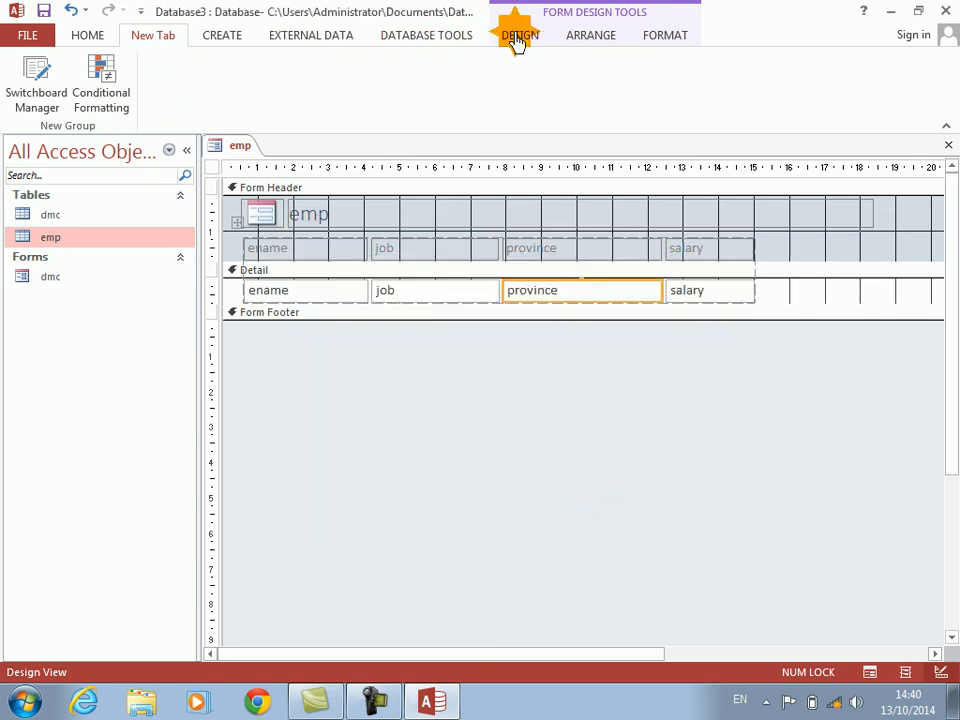
click(24, 70)
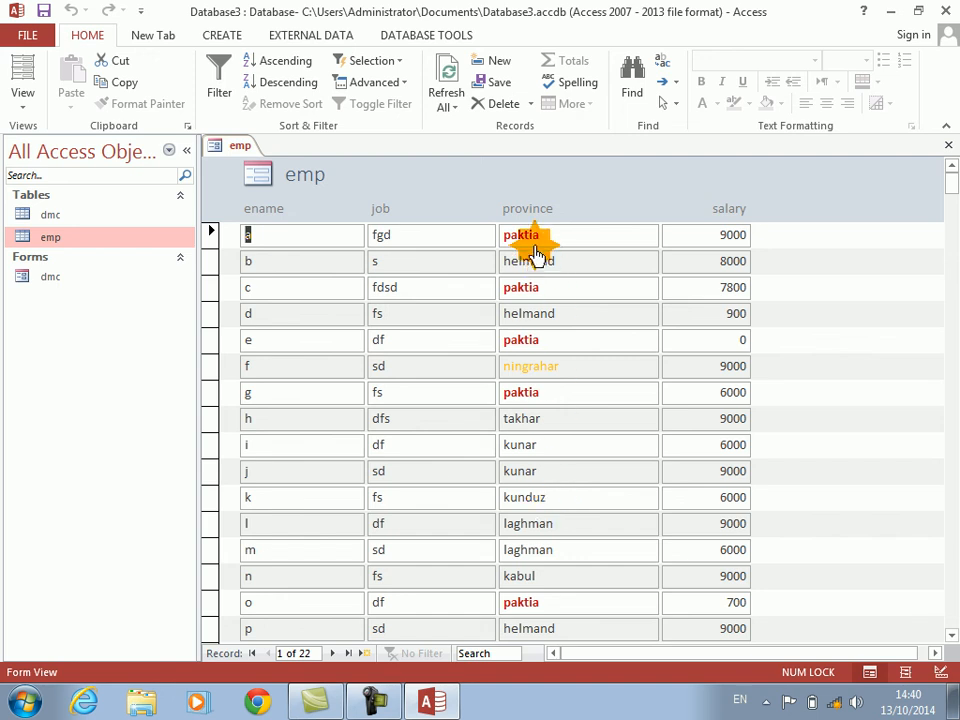
click(308, 236)
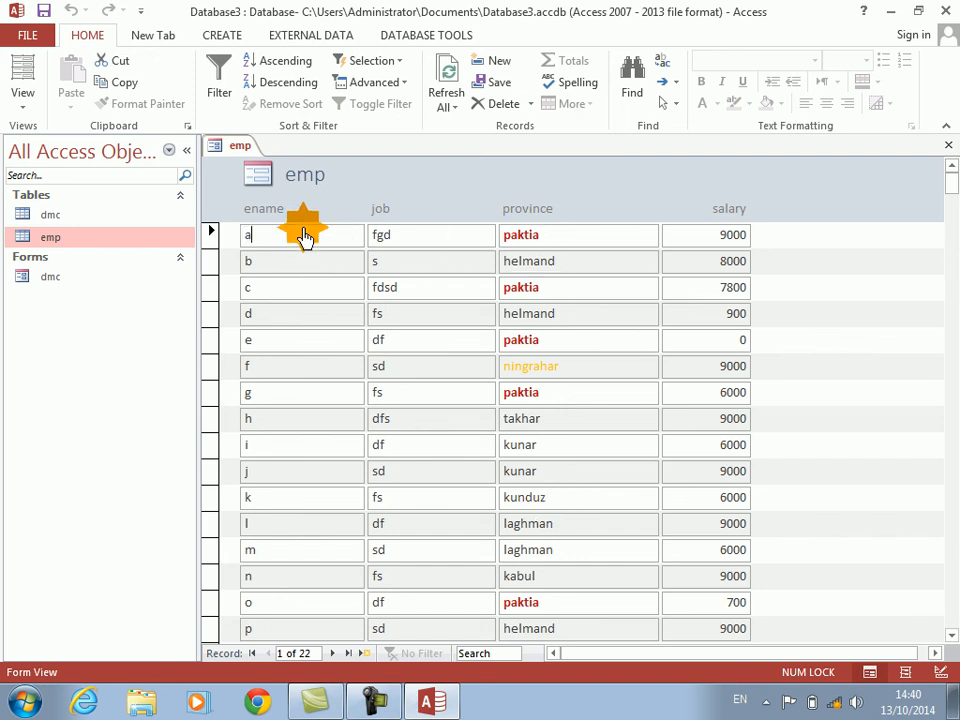
click(430, 234)
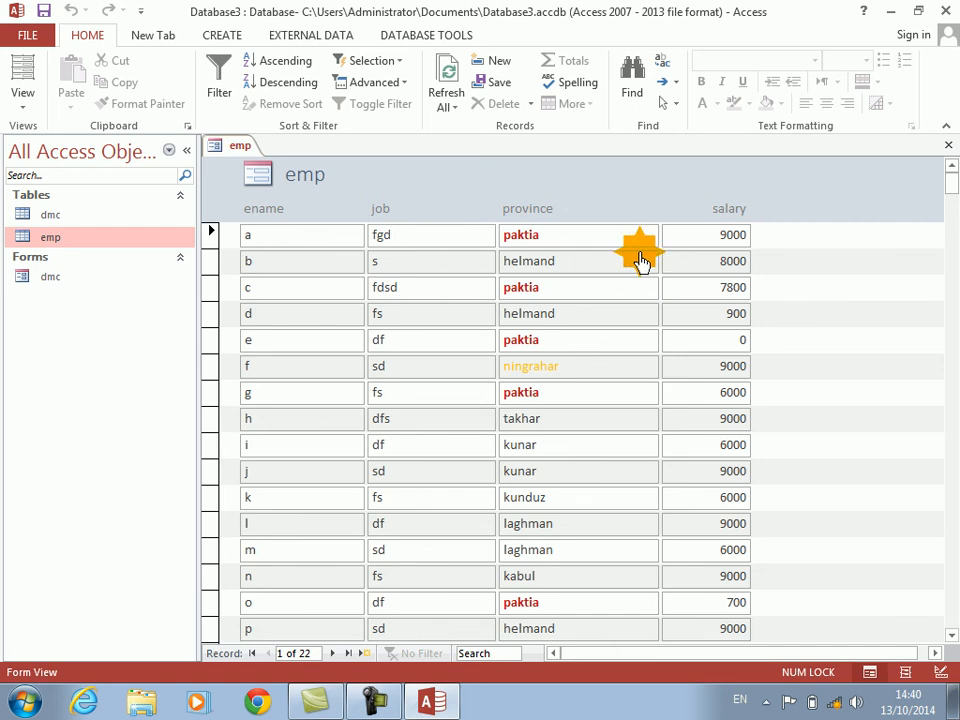
click(581, 241)
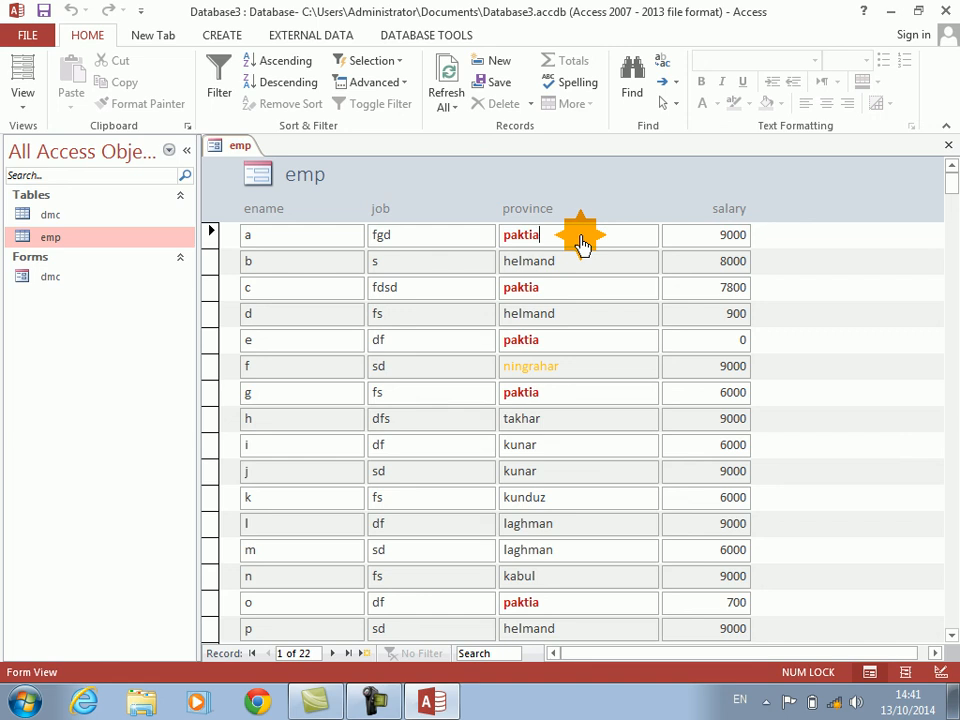
click(704, 242)
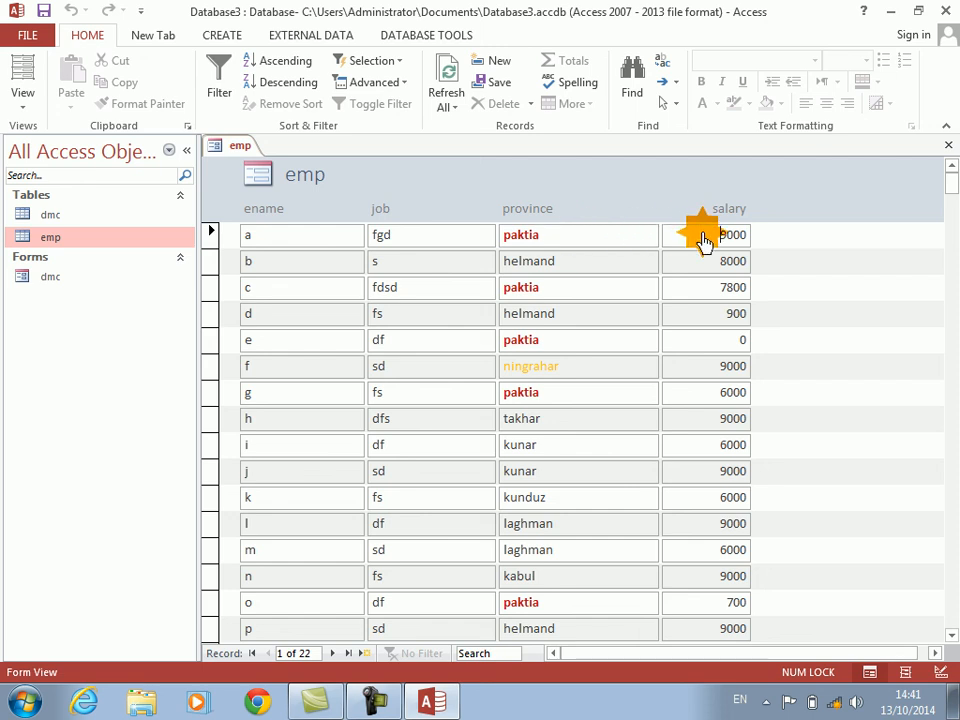